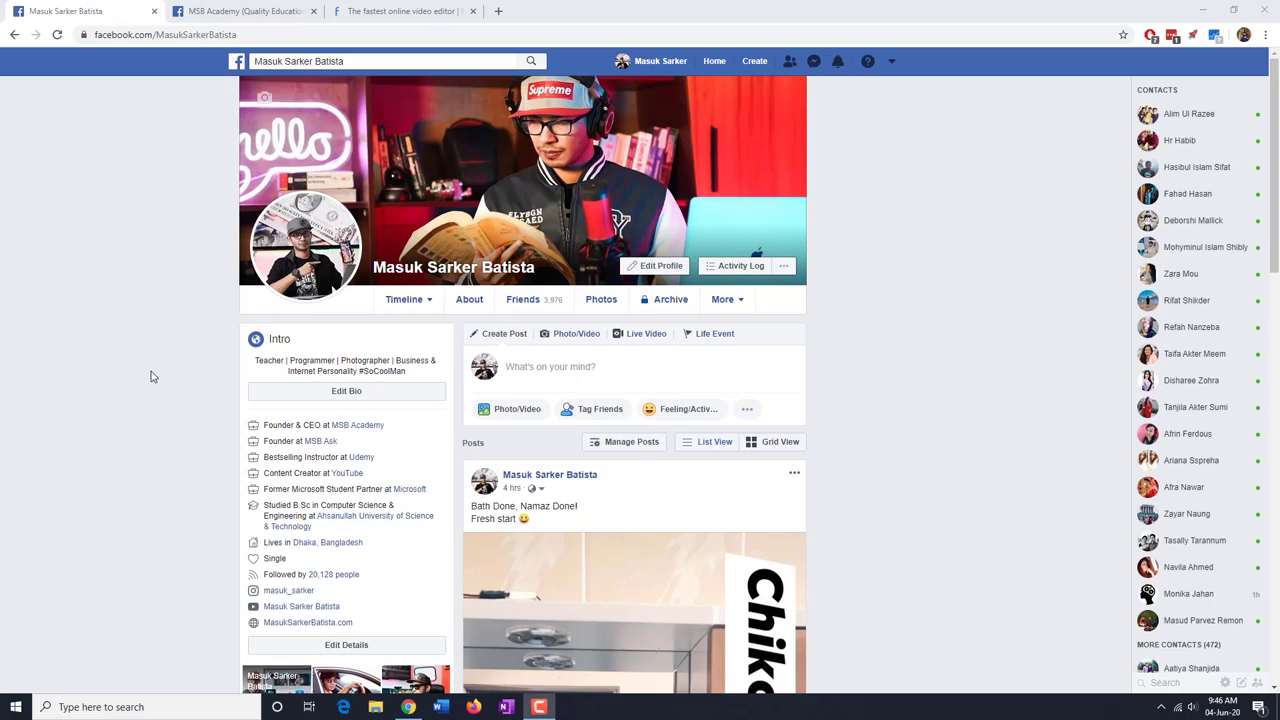
# - Browse the MSB Academy group page, then close the Facebook page to return to Flixier
pyautogui.click(241, 10)
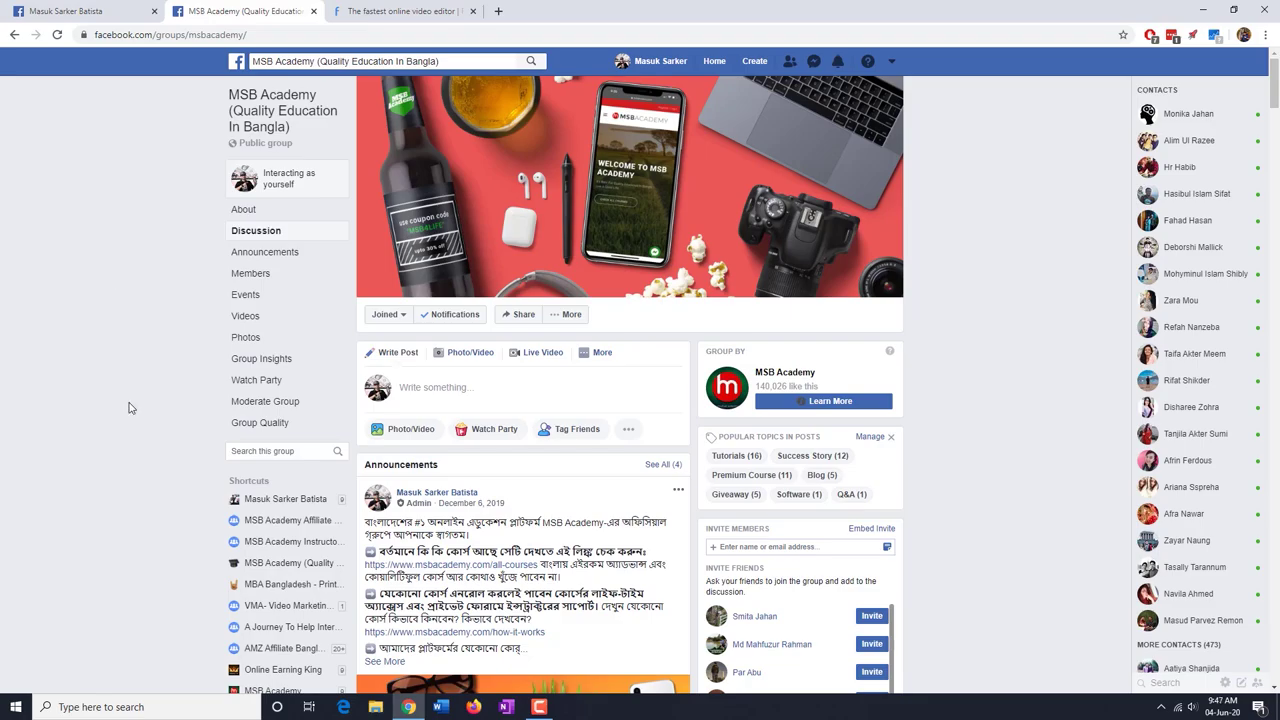
pyautogui.scroll(-3, 128, 407)
pyautogui.scroll(-3, 128, 407)
pyautogui.scroll(-3, 128, 407)
pyautogui.scroll(-3, 128, 407)
pyautogui.scroll(10, 128, 407)
pyautogui.scroll(-1, 128, 407)
pyautogui.scroll(1, 126, 399)
pyautogui.click(154, 12)
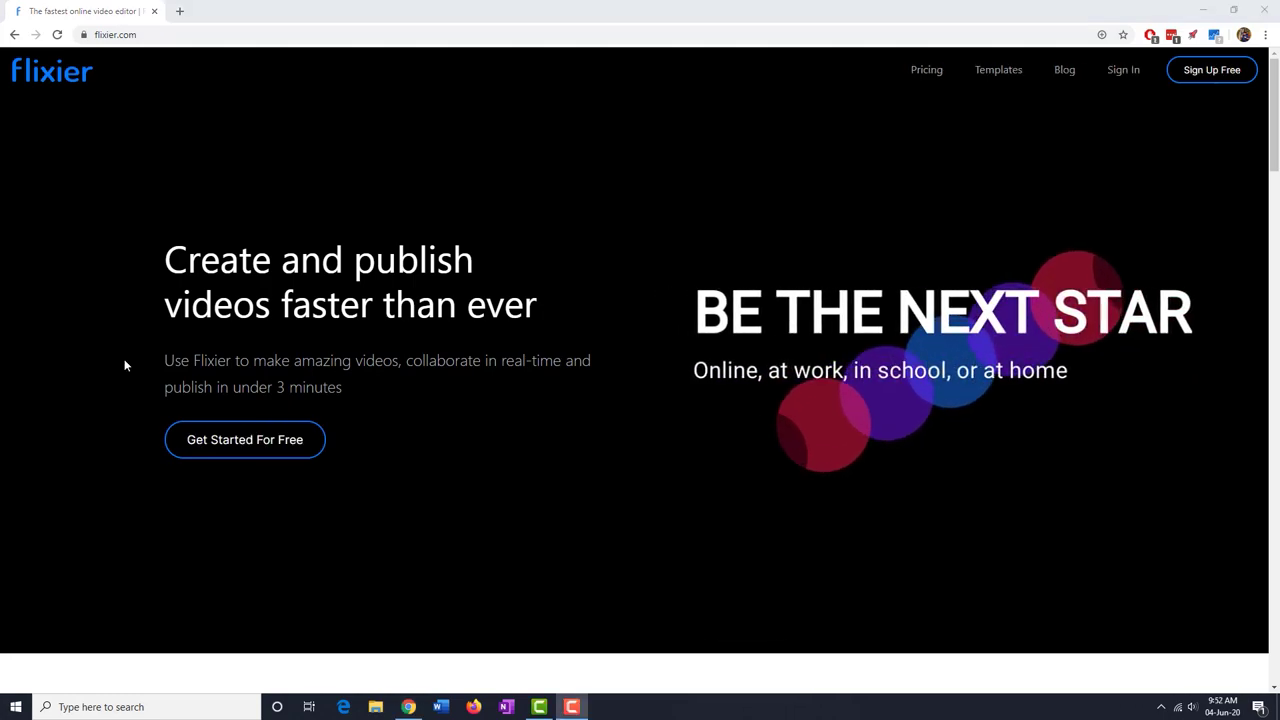
# - Scroll the Flixier homepage and go to the Sign In page
pyautogui.scroll(-3, 125, 365)
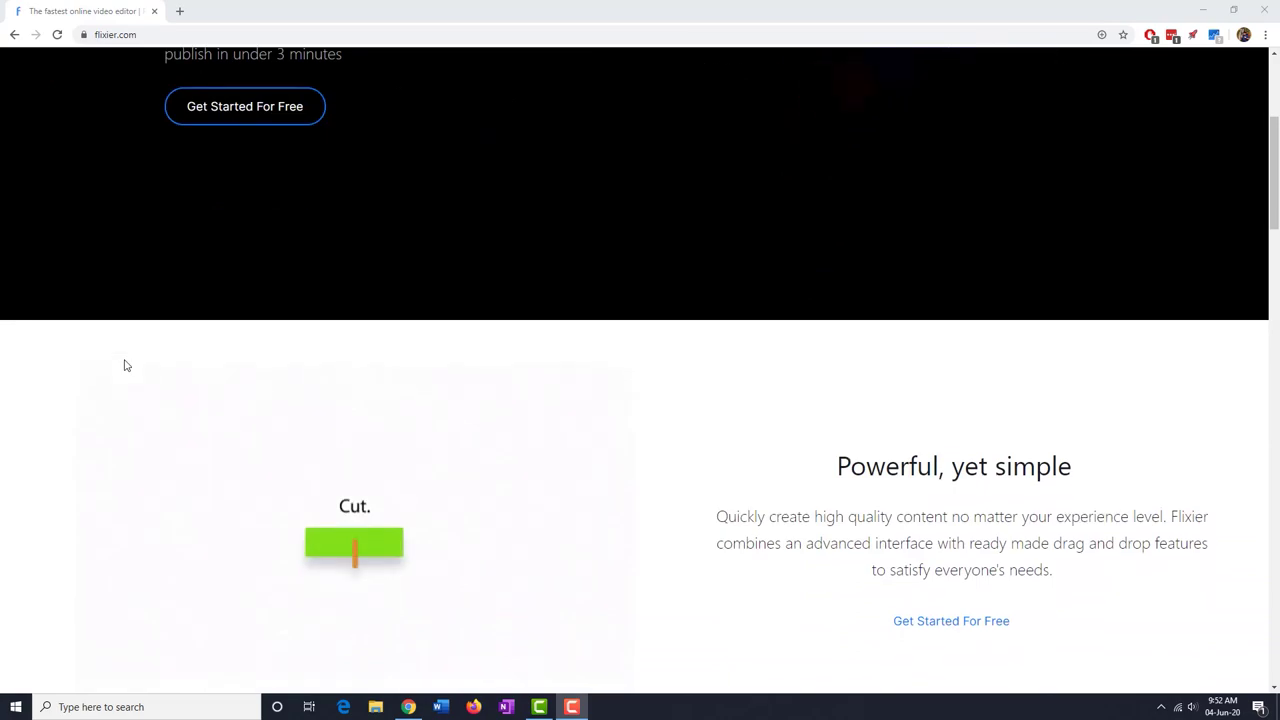
pyautogui.scroll(3, 125, 365)
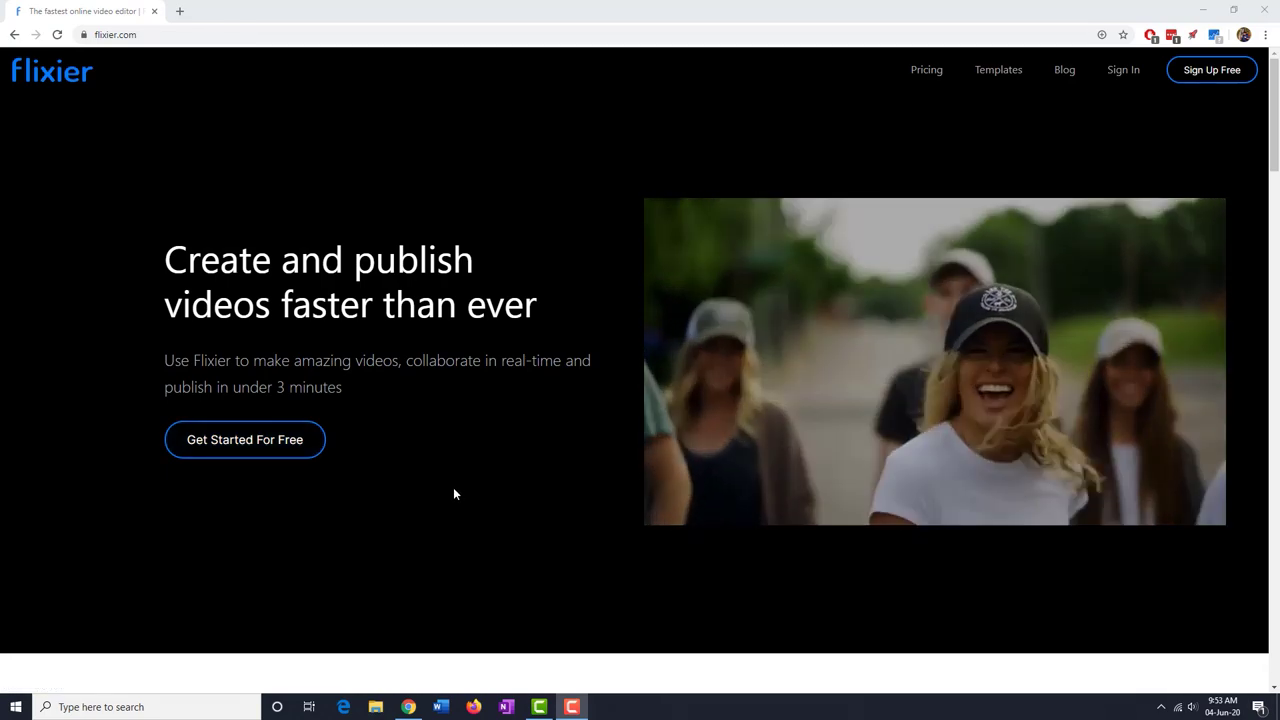
pyautogui.click(1123, 70)
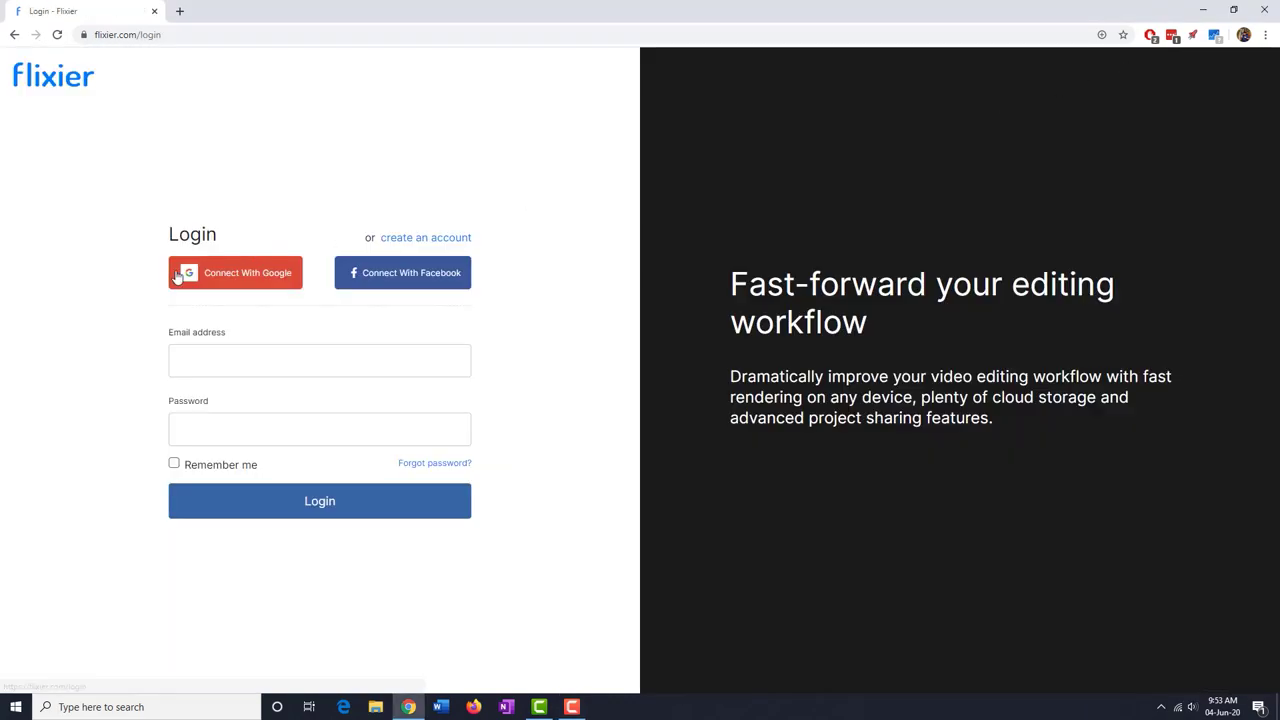
# - Log in to the Flixier account to reach the projects dashboard
pyautogui.click(302, 515)
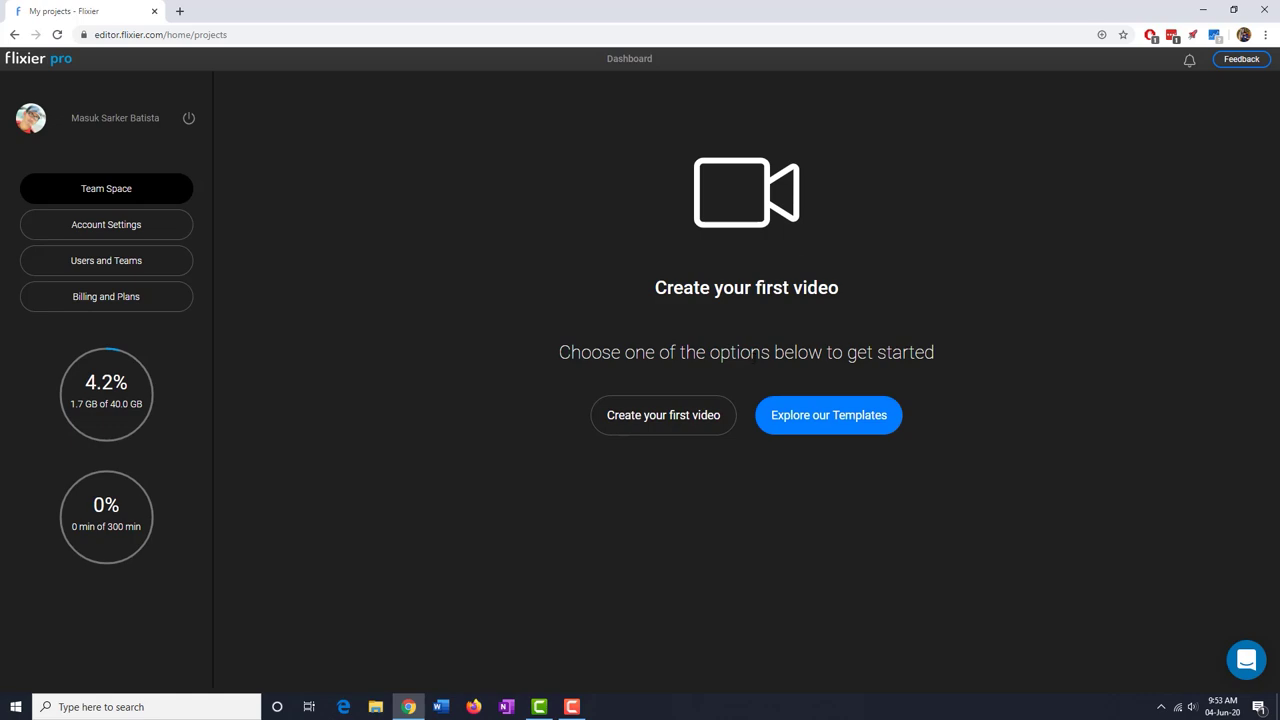
# - Open the template gallery, load more templates and scroll through them
pyautogui.click(804, 428)
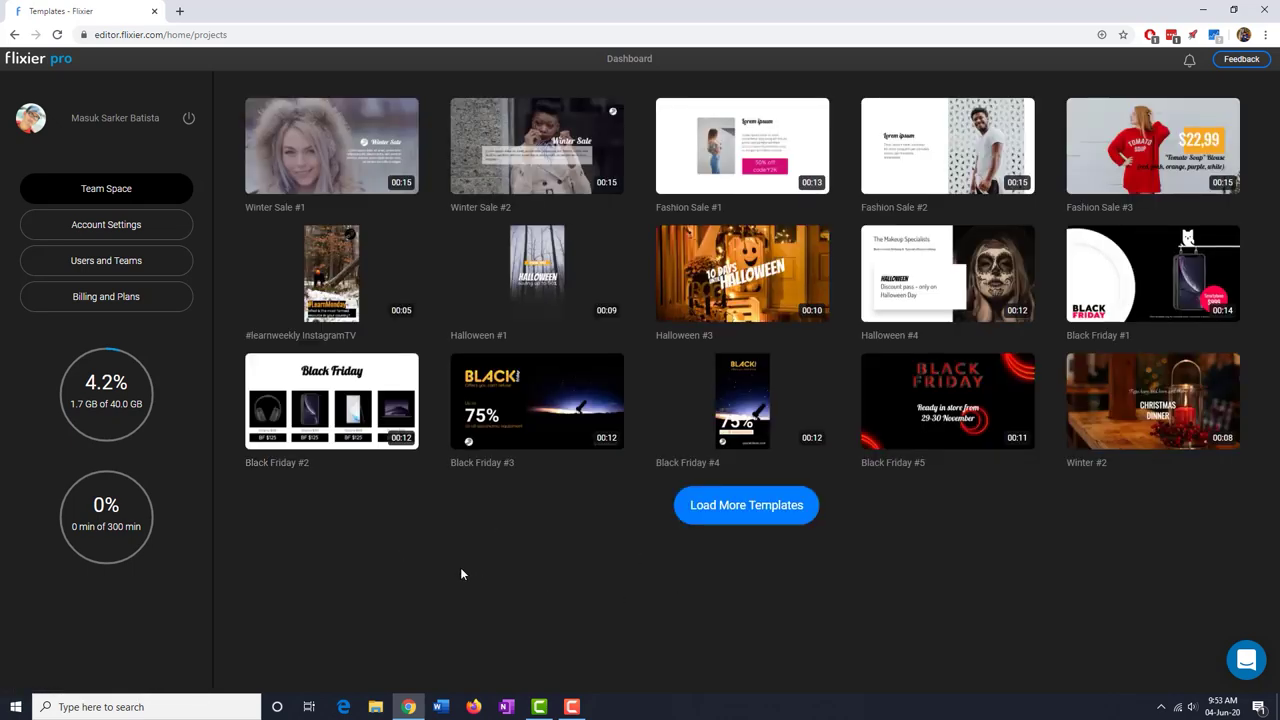
pyautogui.click(735, 508)
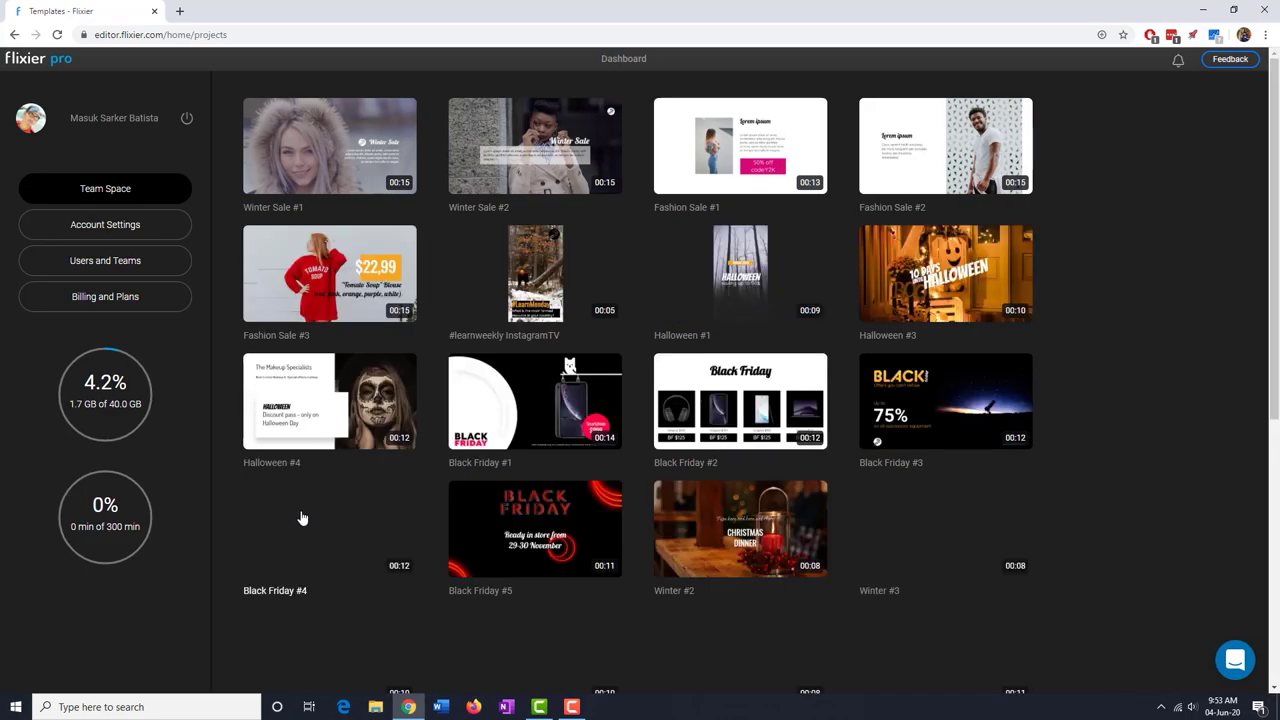
pyautogui.scroll(-2, 457, 366)
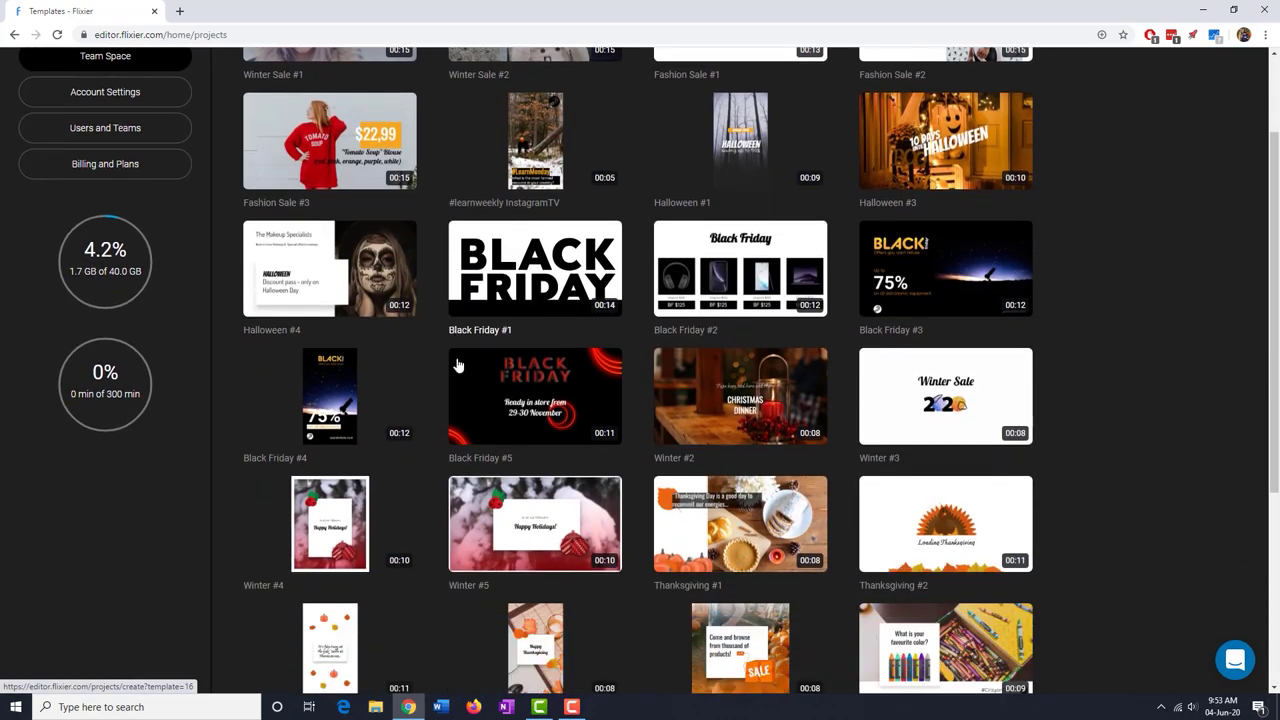
pyautogui.scroll(-2, 436, 464)
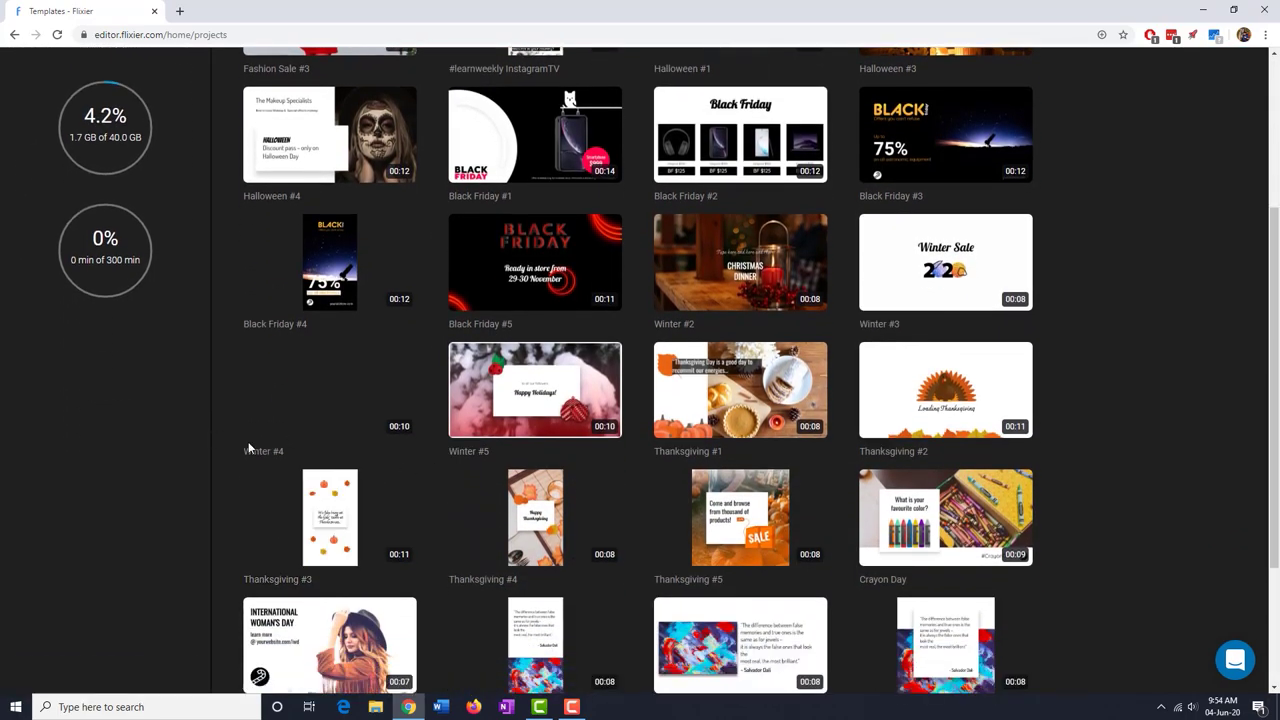
pyautogui.scroll(4, 226, 438)
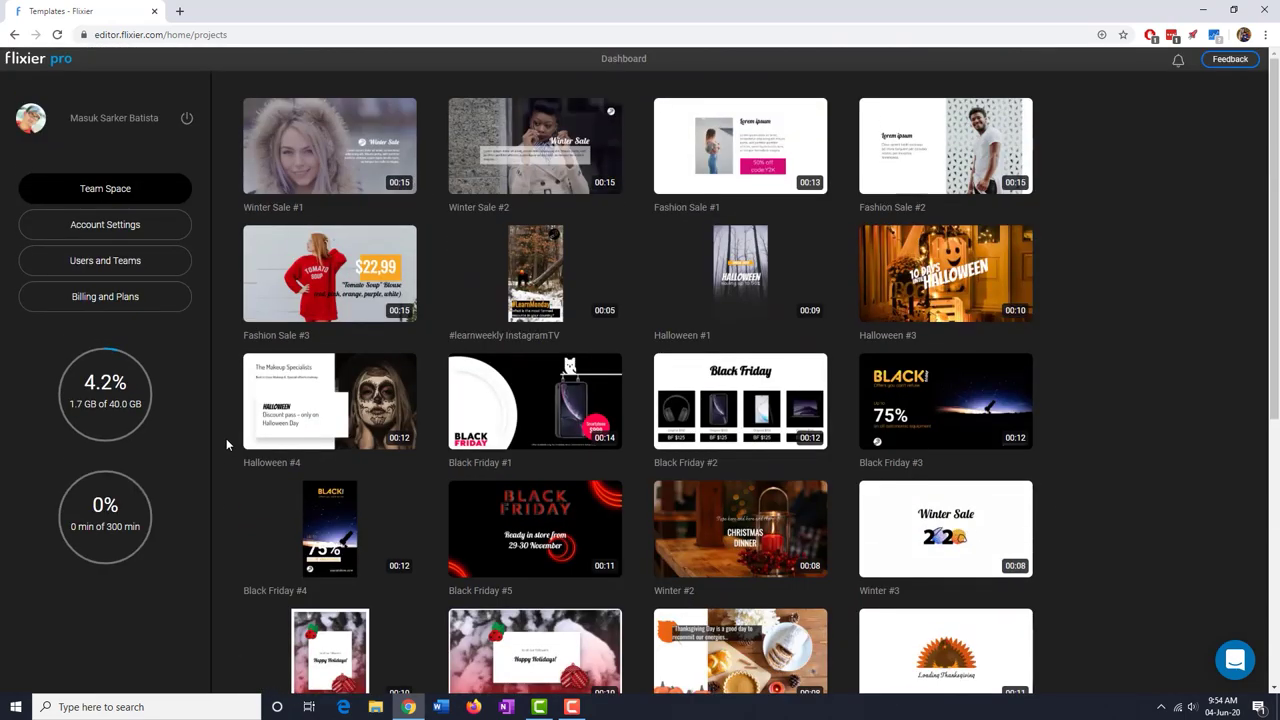
pyautogui.scroll(-3, 226, 438)
pyautogui.scroll(-2, 417, 451)
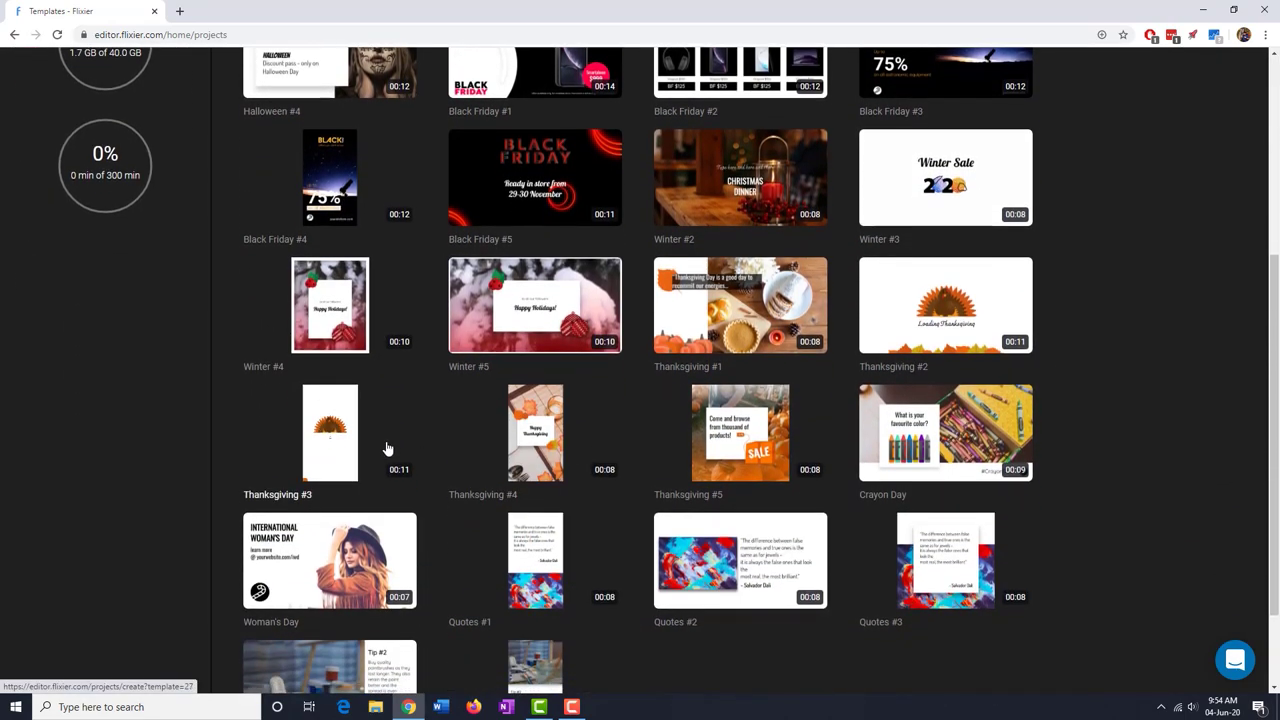
pyautogui.scroll(-2, 466, 457)
# - Load another batch of templates and open Black Friday #6 as a new project
pyautogui.click(780, 674)
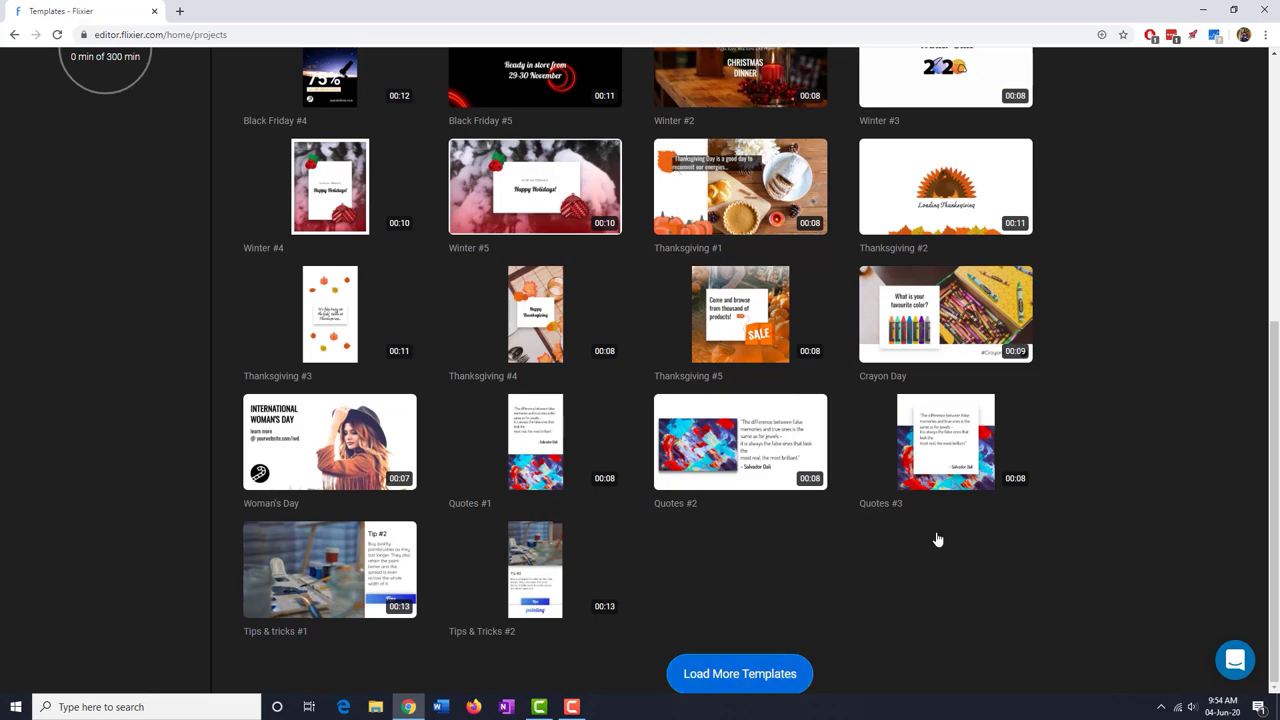
pyautogui.scroll(-5, 227, 478)
pyautogui.scroll(-1, 227, 478)
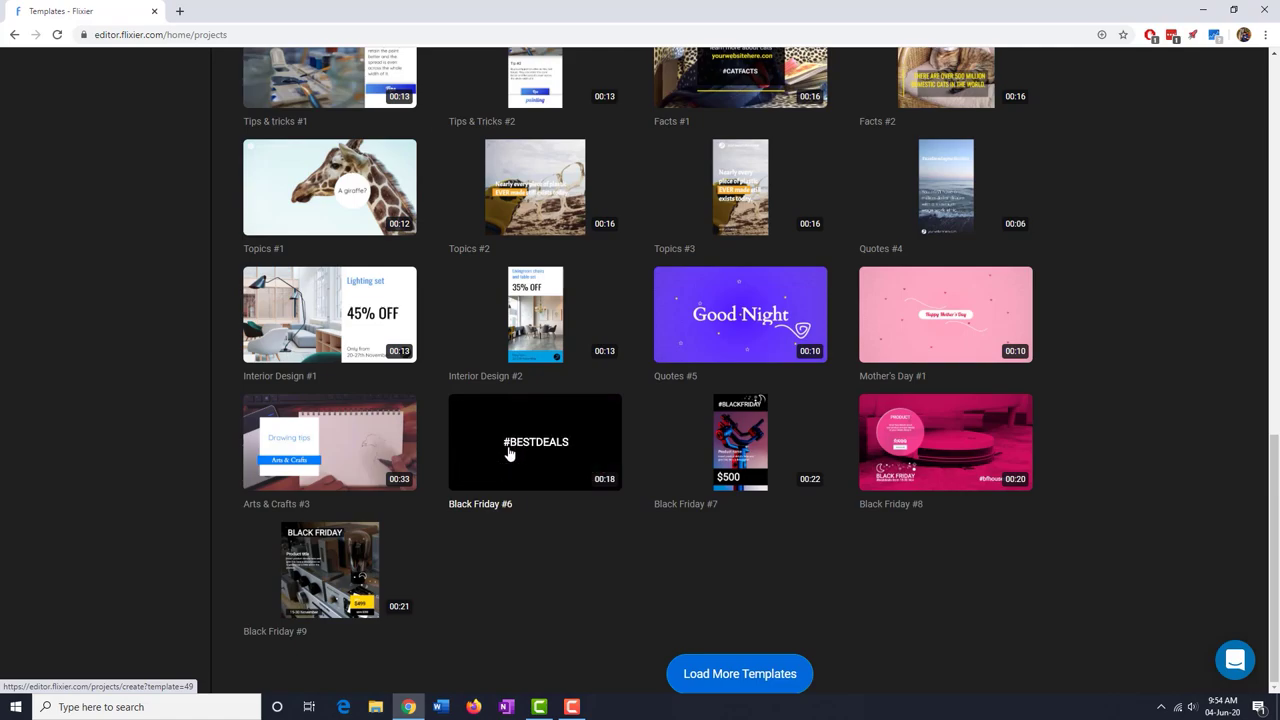
pyautogui.click(486, 450)
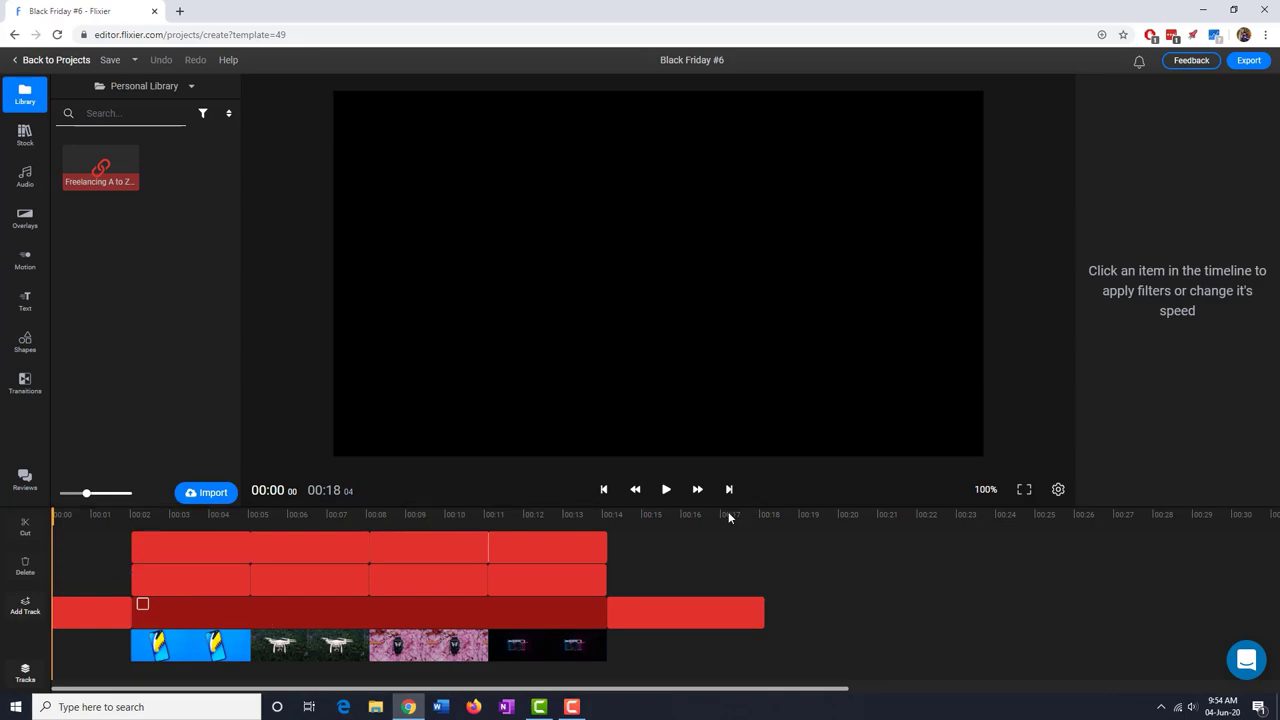
# - Enlarge the timeline and scrub the preview from the Black Friday title to Smartwatch
pyautogui.moveTo(730, 508); pyautogui.dragTo(732, 478)
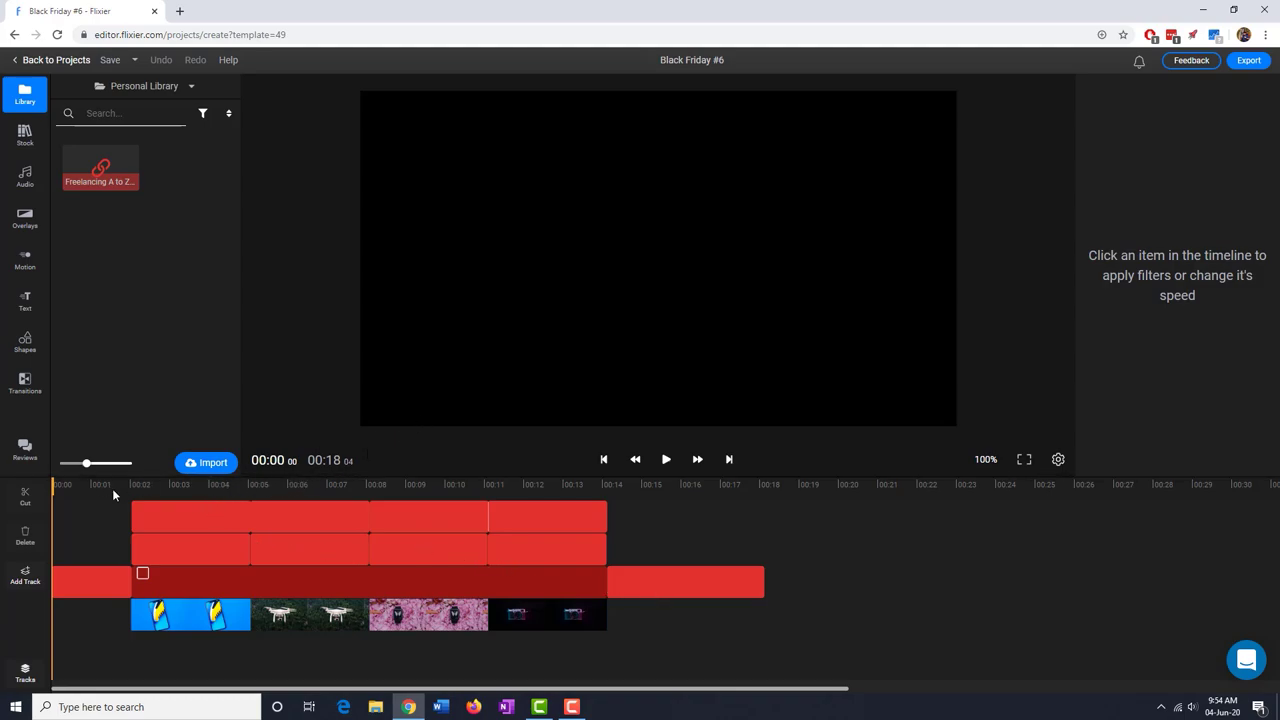
pyautogui.moveTo(53, 484); pyautogui.dragTo(88, 504)
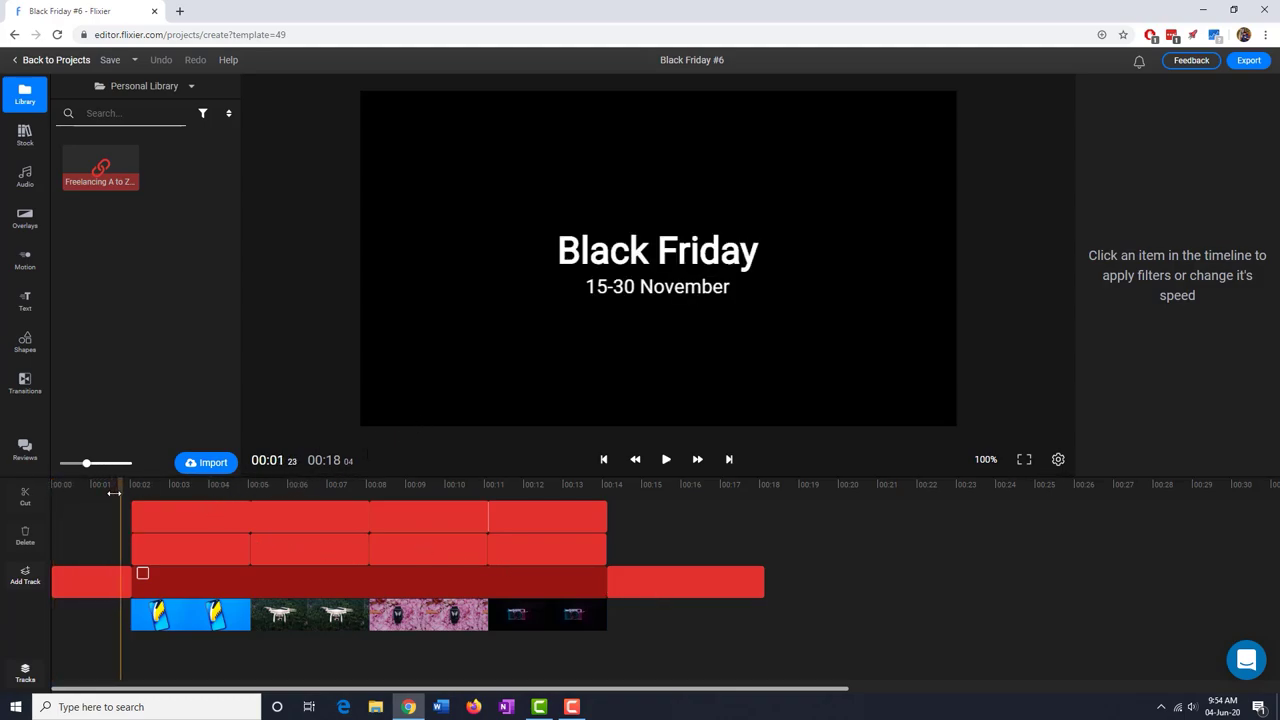
pyautogui.moveTo(88, 504); pyautogui.dragTo(445, 500)
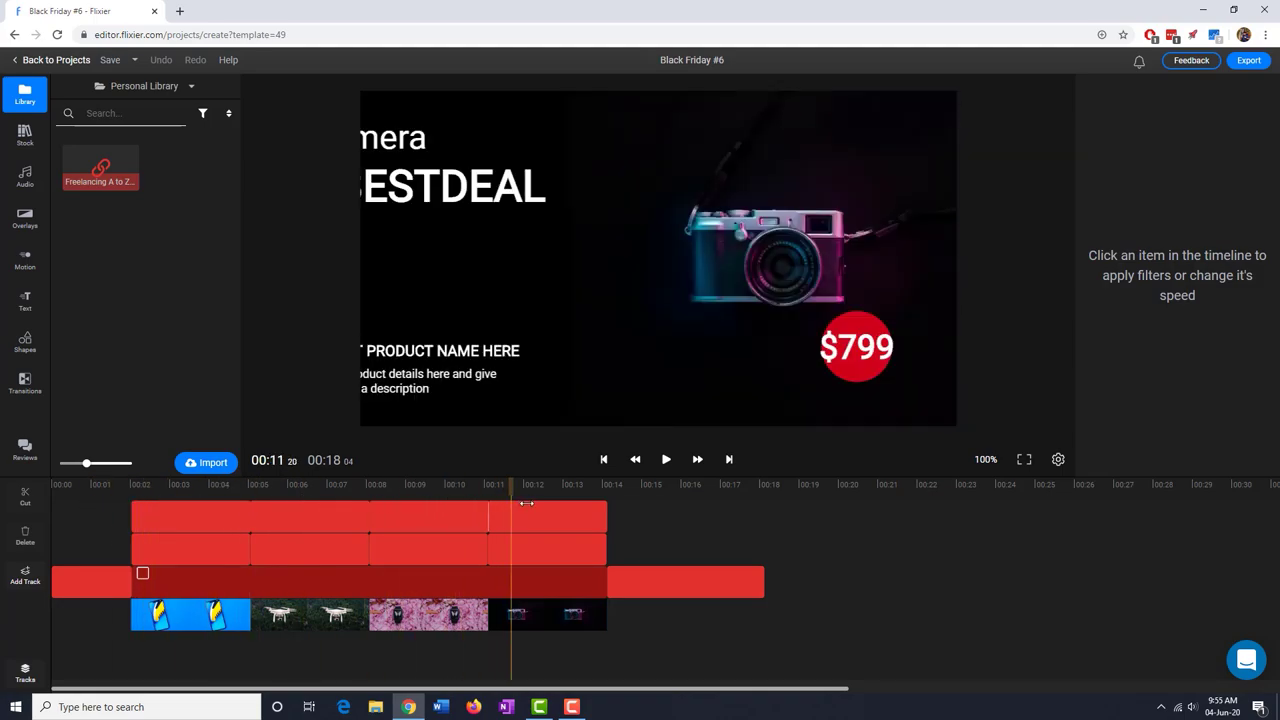
pyautogui.moveTo(445, 500)
pyautogui.mouseDown()
pyautogui.moveTo(130, 551)
pyautogui.moveTo(455, 500)
pyautogui.mouseUp()
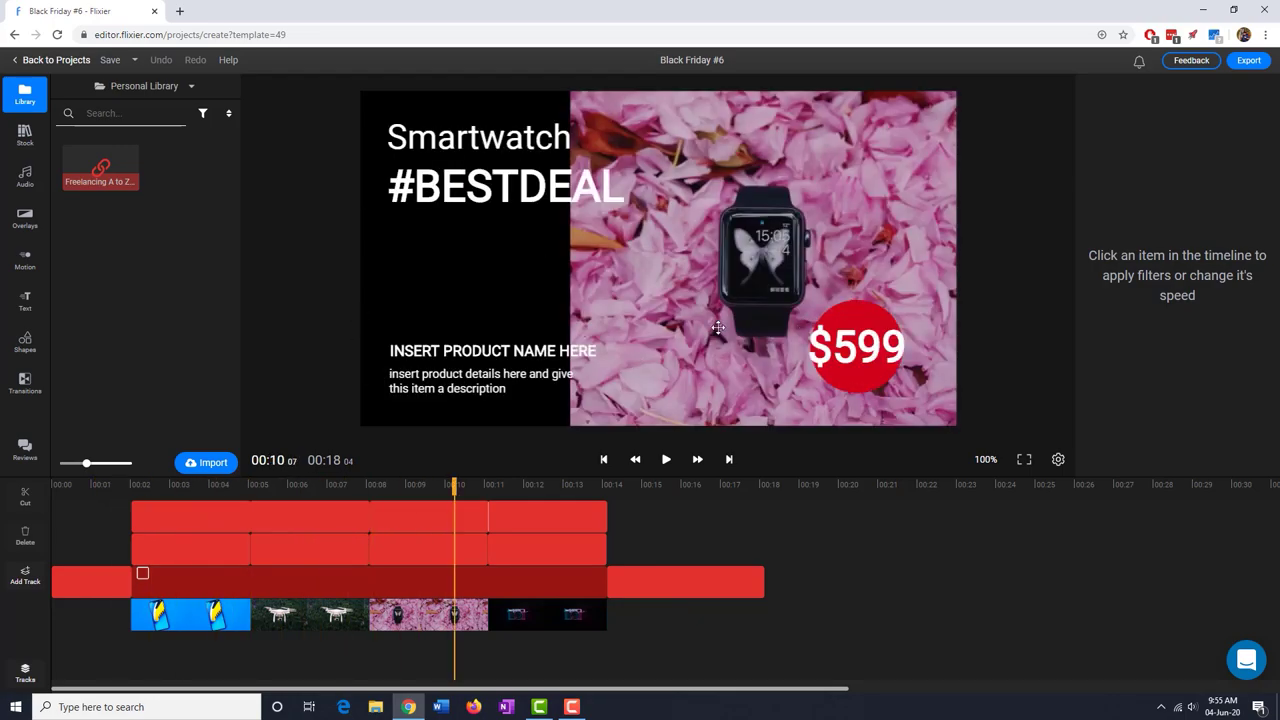
# - Rewind near the start and play the preview through to the Camera $799 slide
pyautogui.click(105, 487)
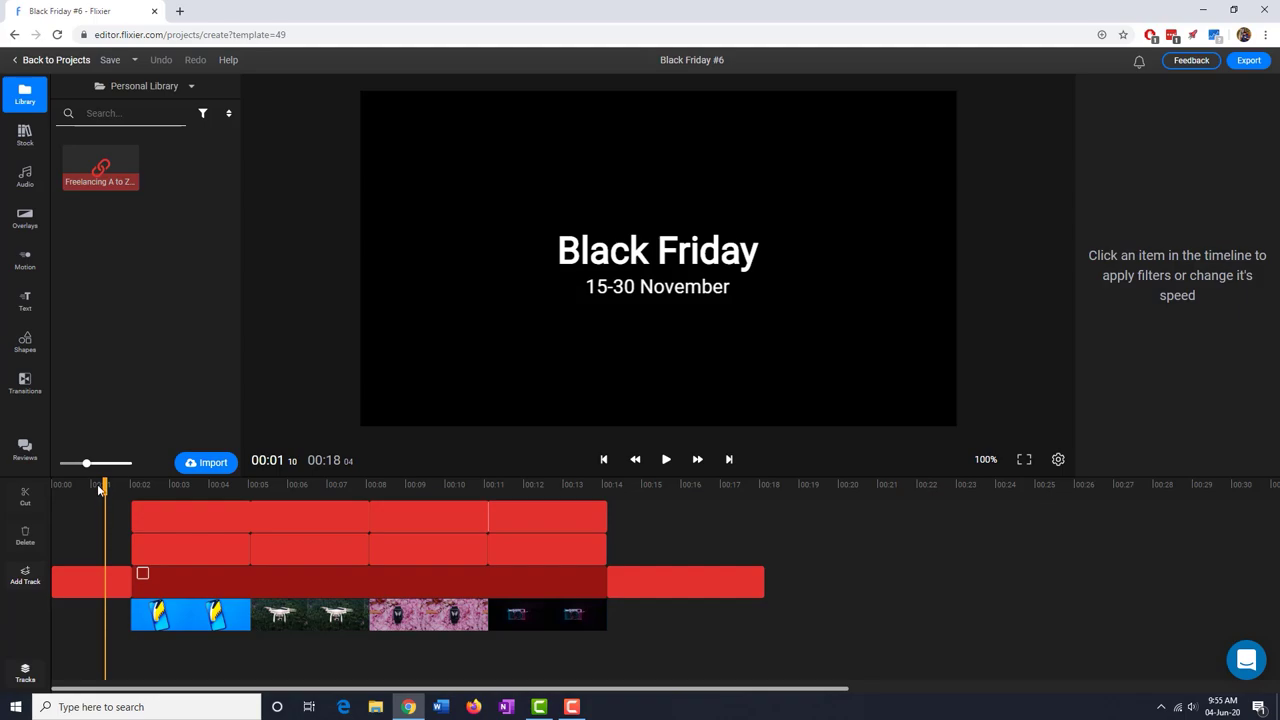
pyautogui.click(107, 485)
pyautogui.moveTo(107, 485); pyautogui.dragTo(83, 485)
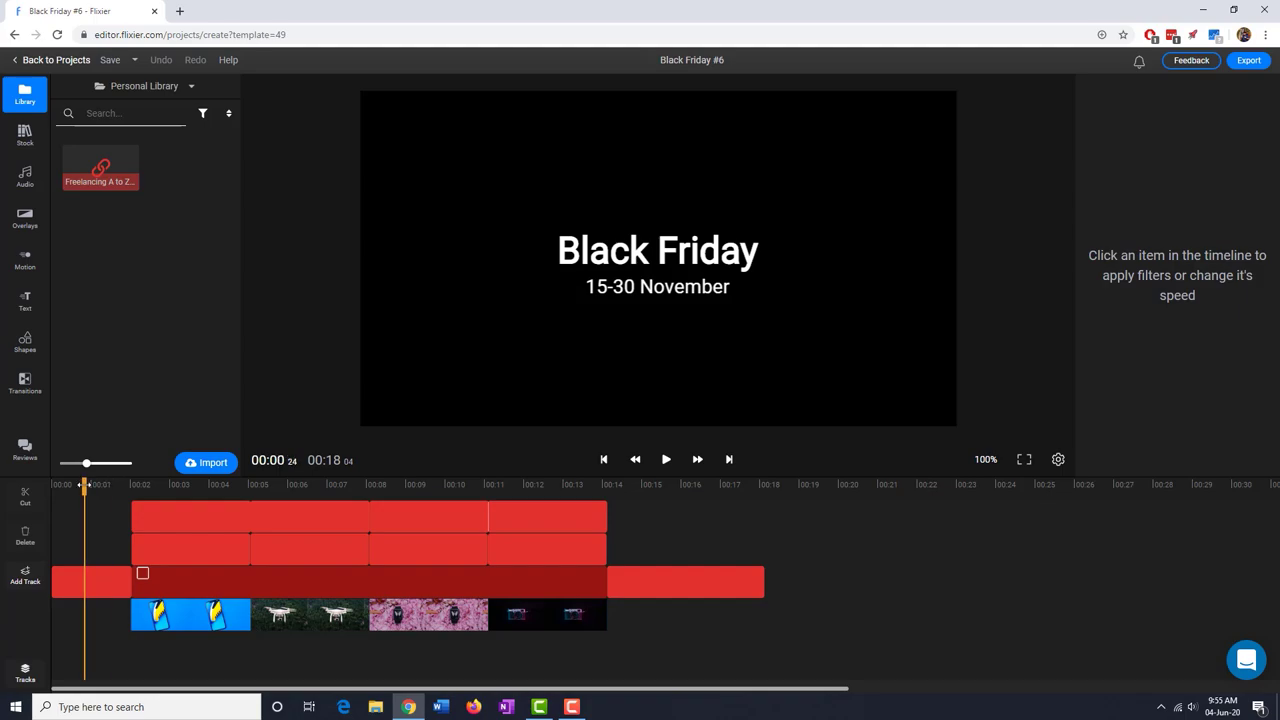
pyautogui.press('space')
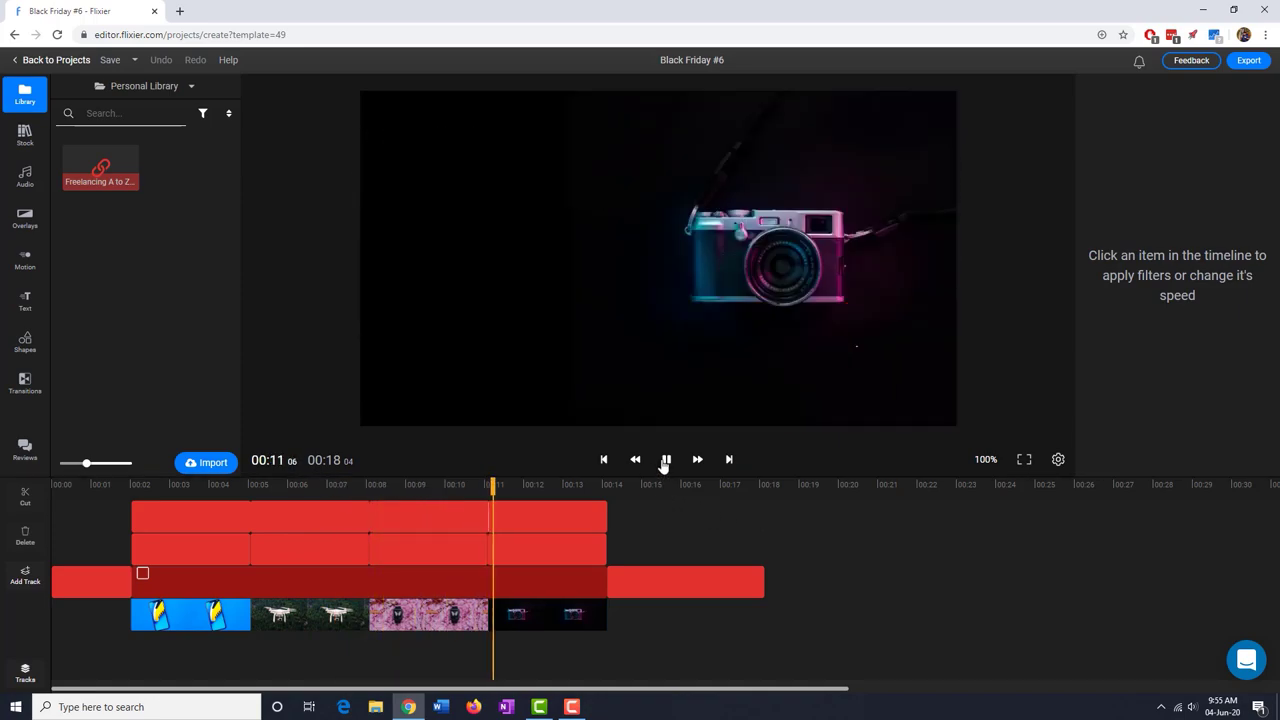
pyautogui.press('space')
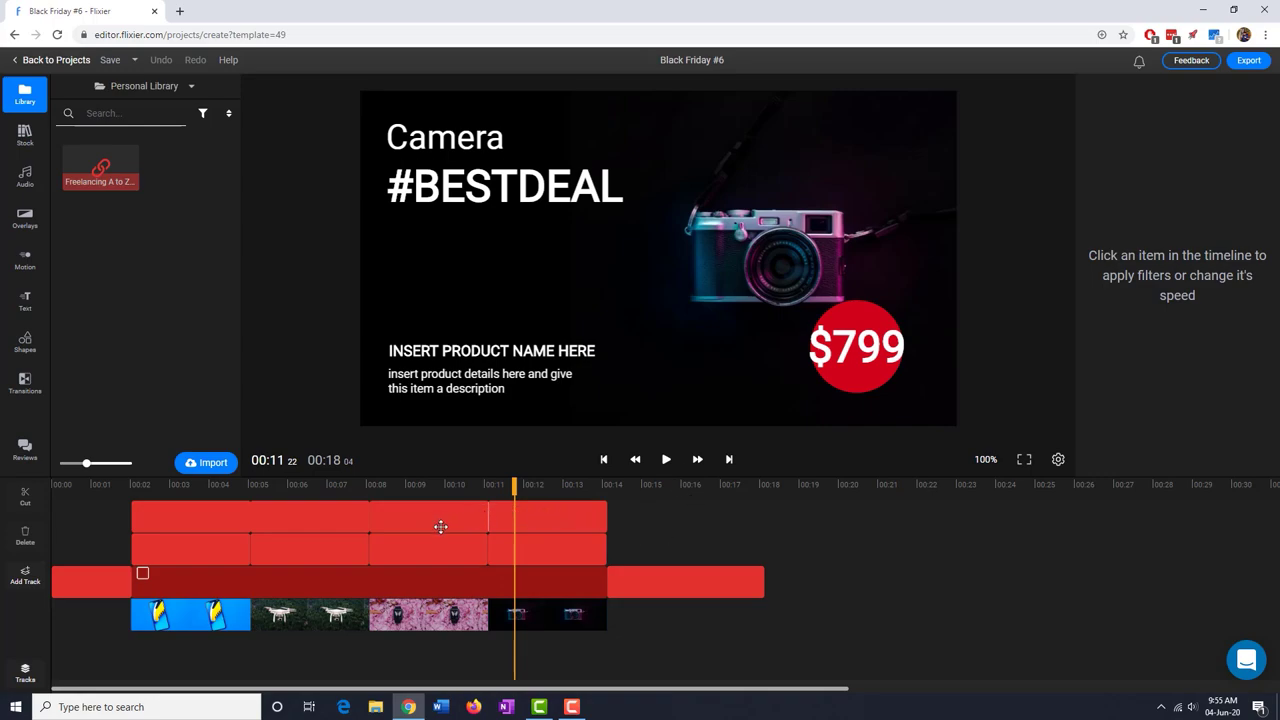
# - Inspect the Camera slide's clips on each timeline track, from text to video
pyautogui.click(440, 520)
pyautogui.moveTo(441, 485); pyautogui.dragTo(506, 487)
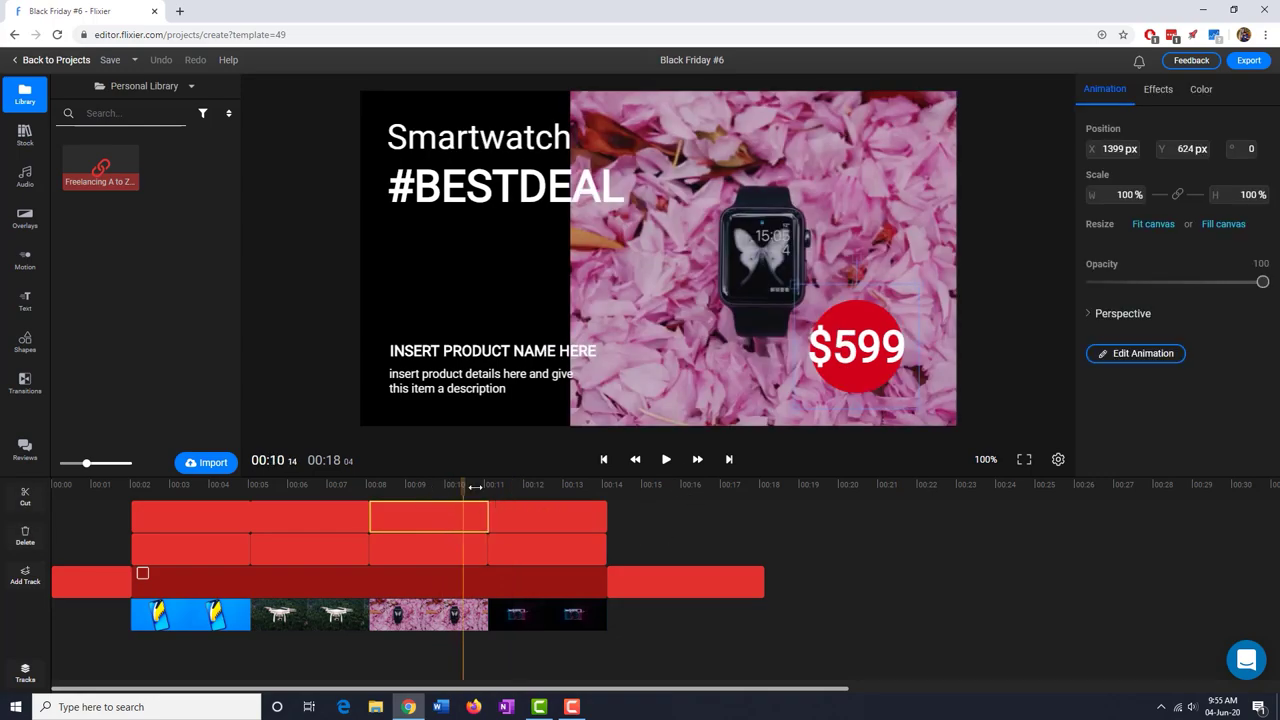
pyautogui.click(530, 515)
pyautogui.click(552, 552)
pyautogui.click(551, 585)
pyautogui.click(551, 611)
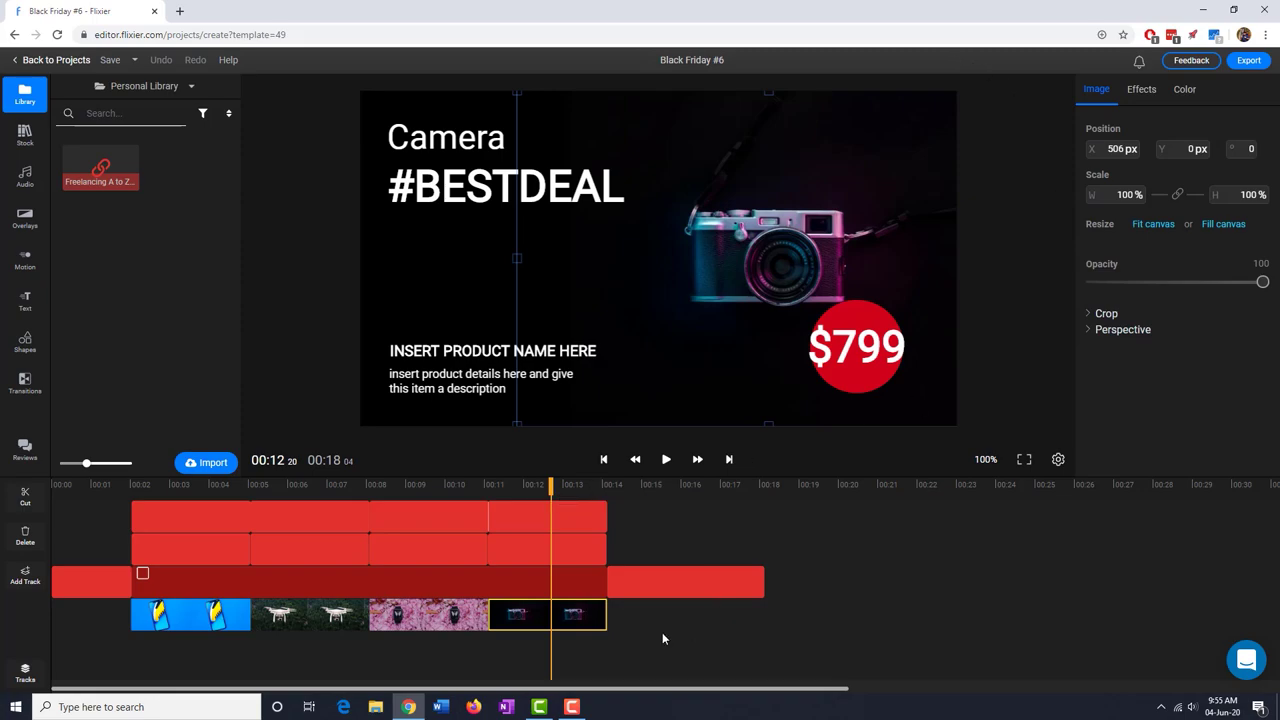
pyautogui.click(464, 500)
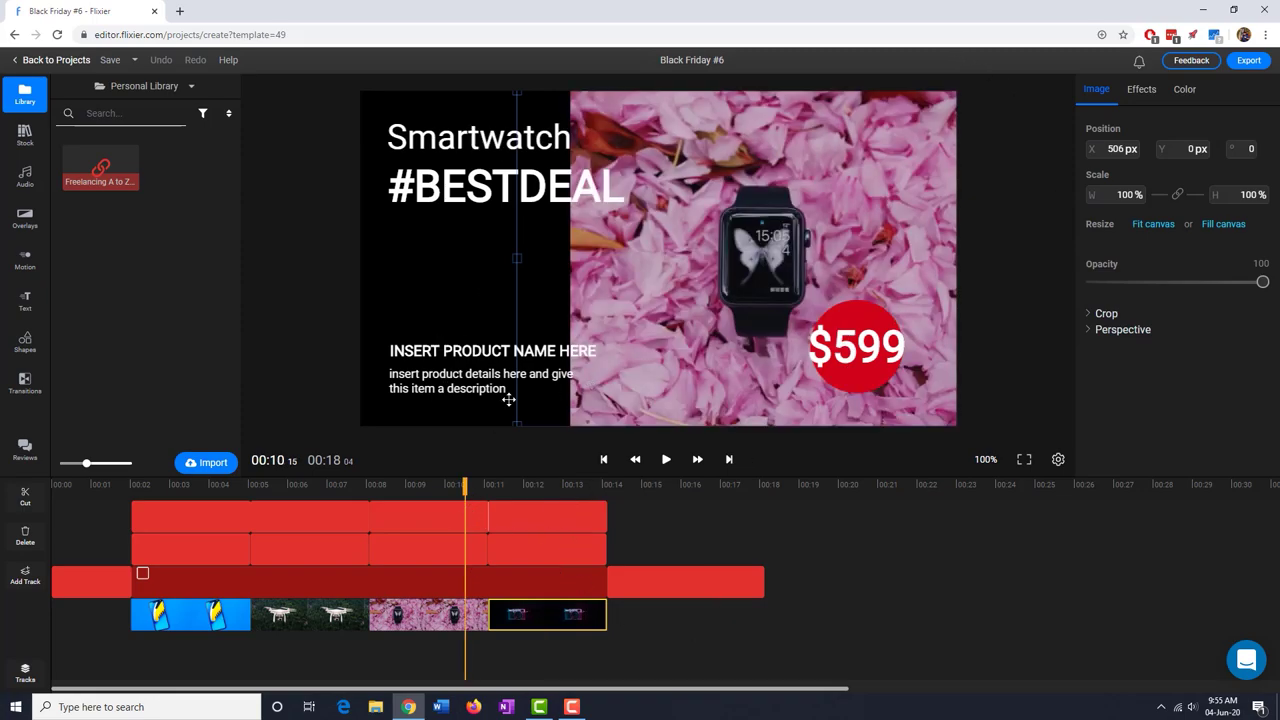
pyautogui.click(545, 516)
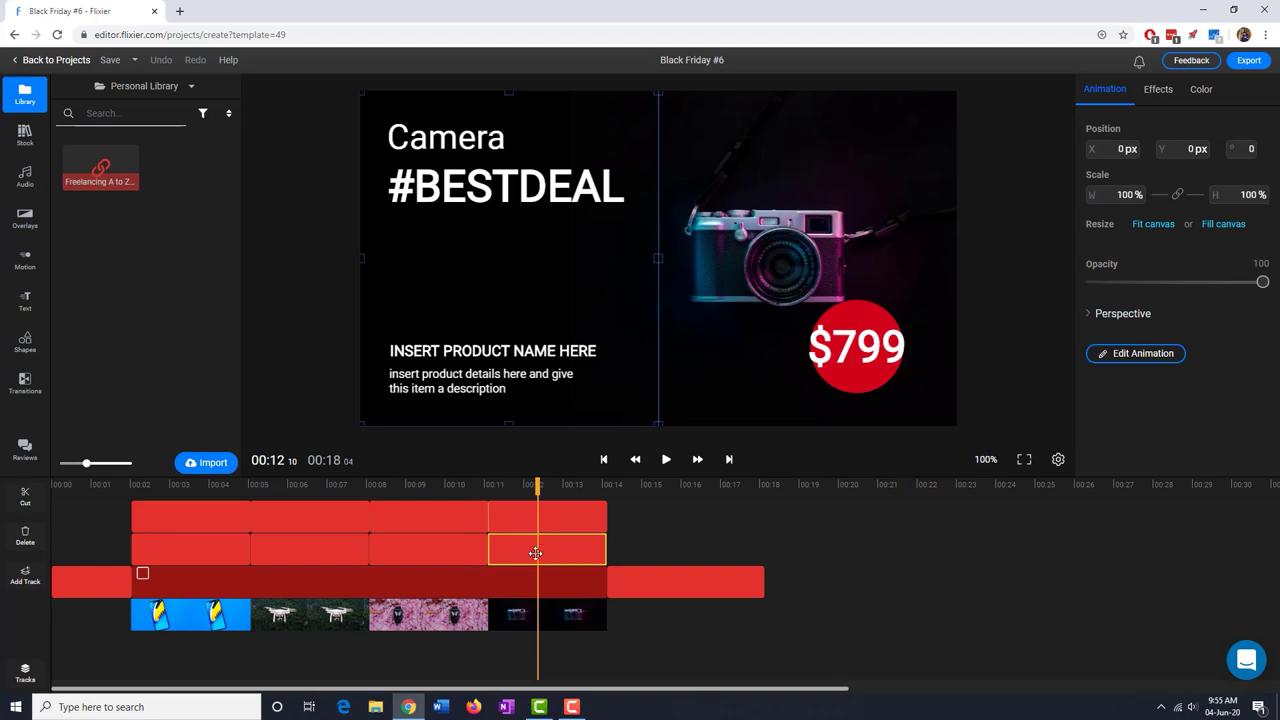
pyautogui.click(527, 584)
pyautogui.click(533, 627)
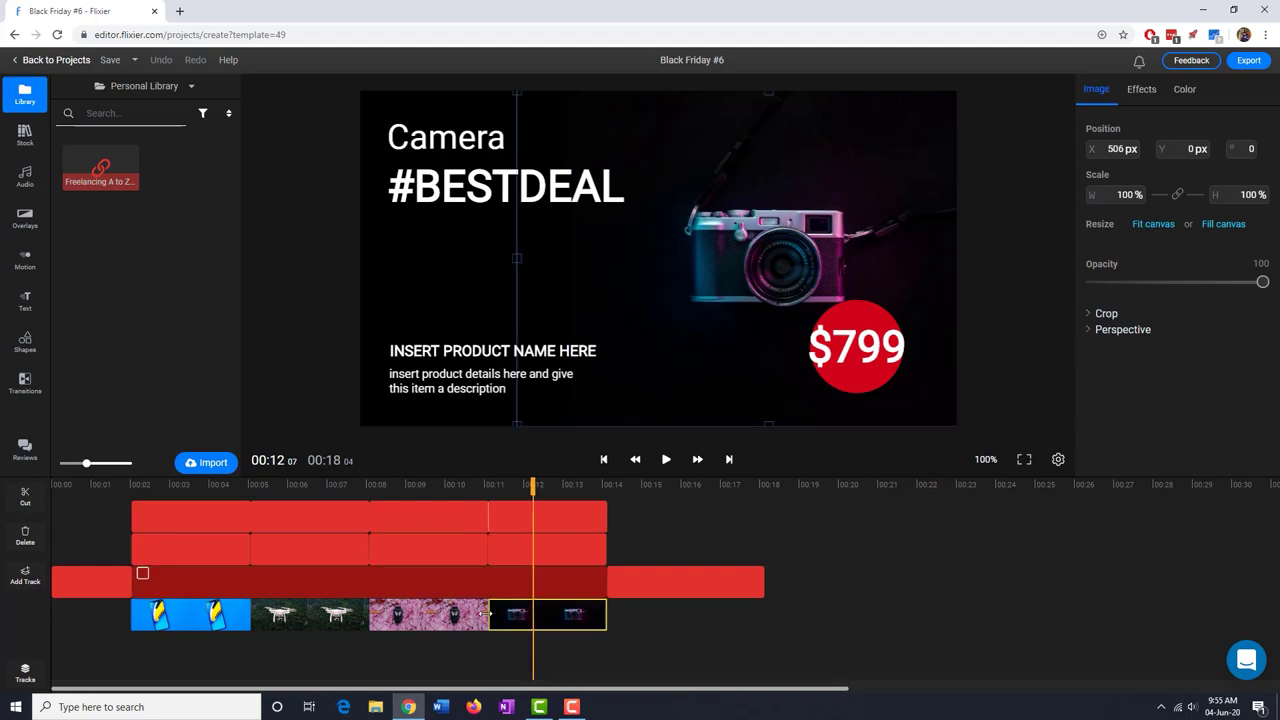
pyautogui.click(555, 562)
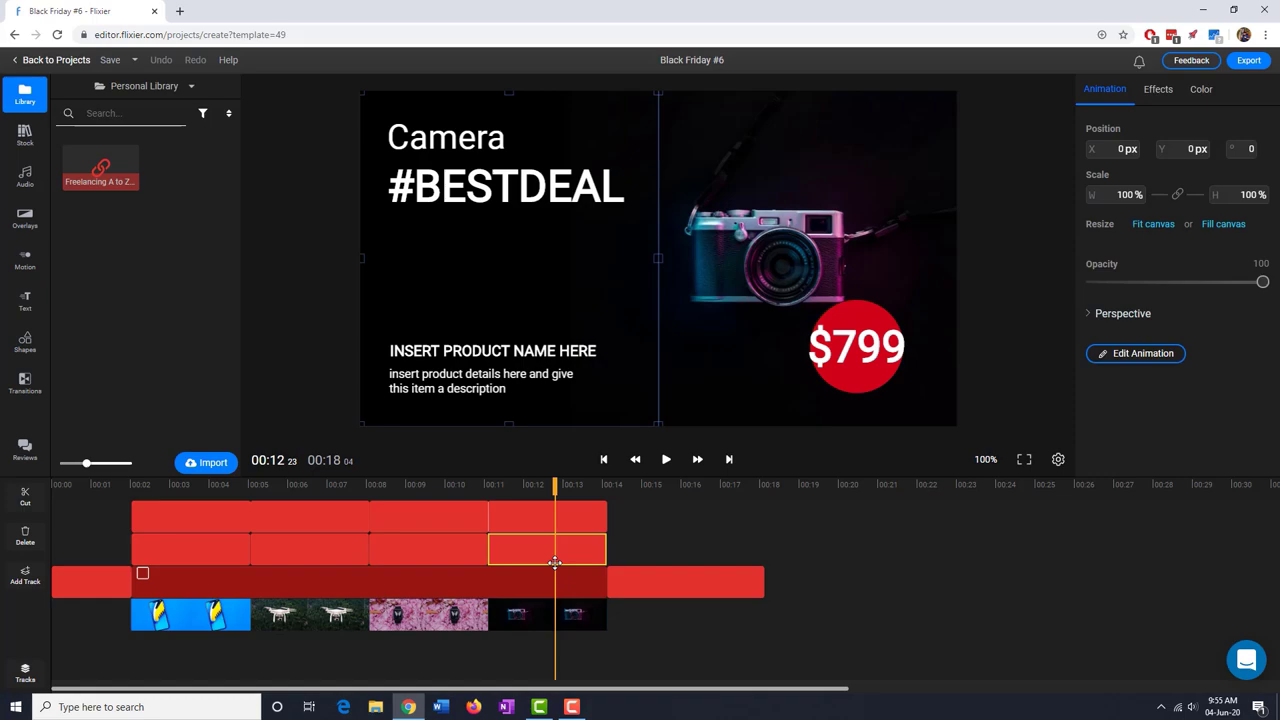
# - Browse the Effects and Color settings, return to Animation, and play the preview from the start
pyautogui.click(1158, 89)
pyautogui.click(1201, 89)
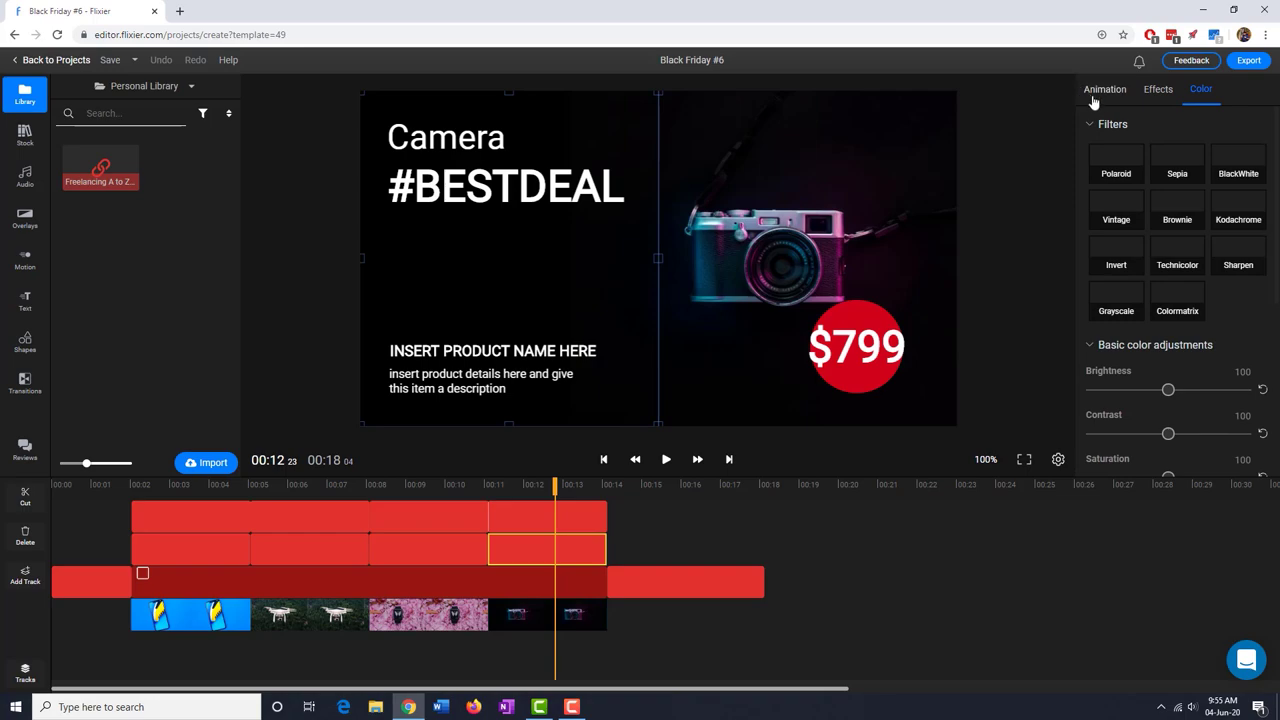
pyautogui.click(1104, 92)
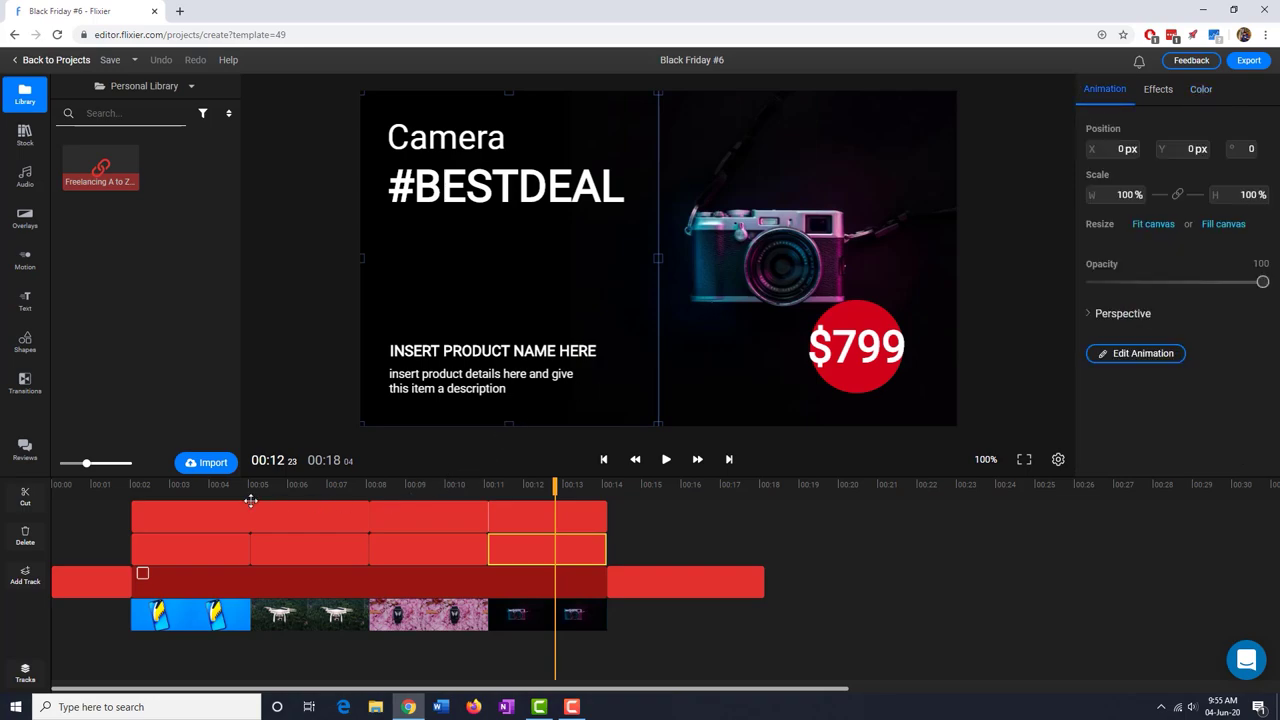
pyautogui.moveTo(100, 486); pyautogui.dragTo(116, 514)
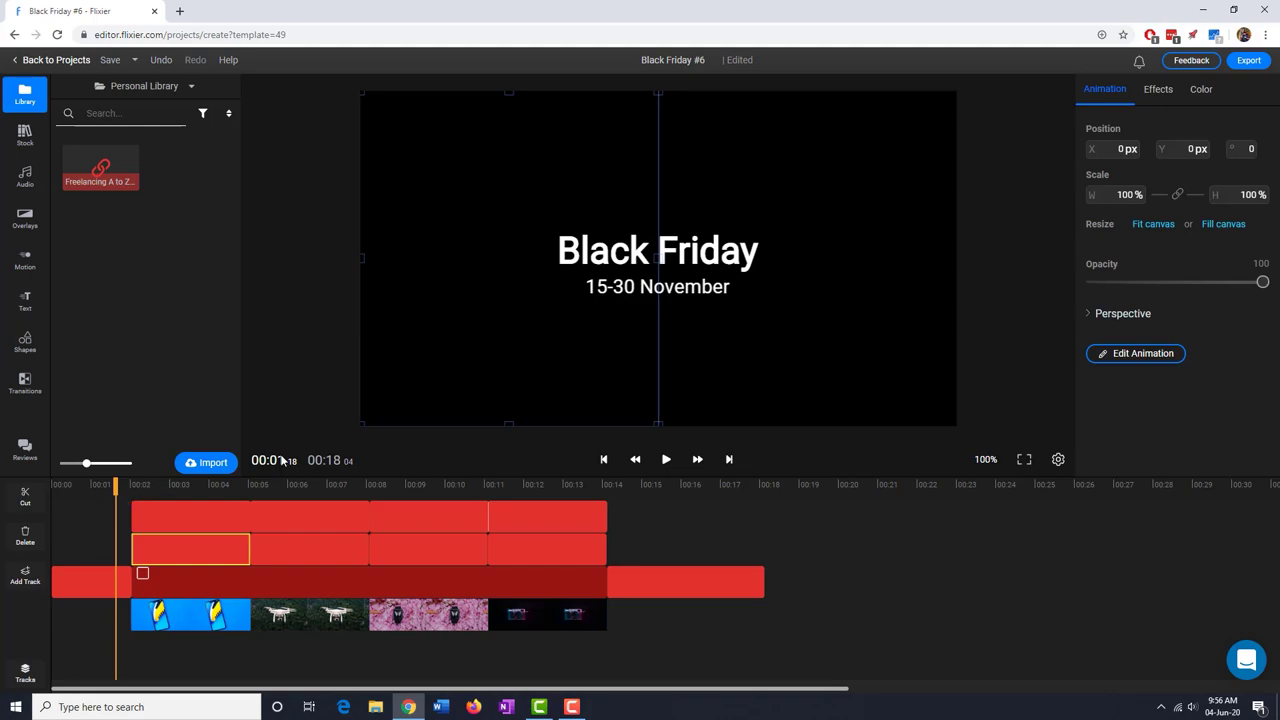
pyautogui.click(556, 439)
pyautogui.press('space')
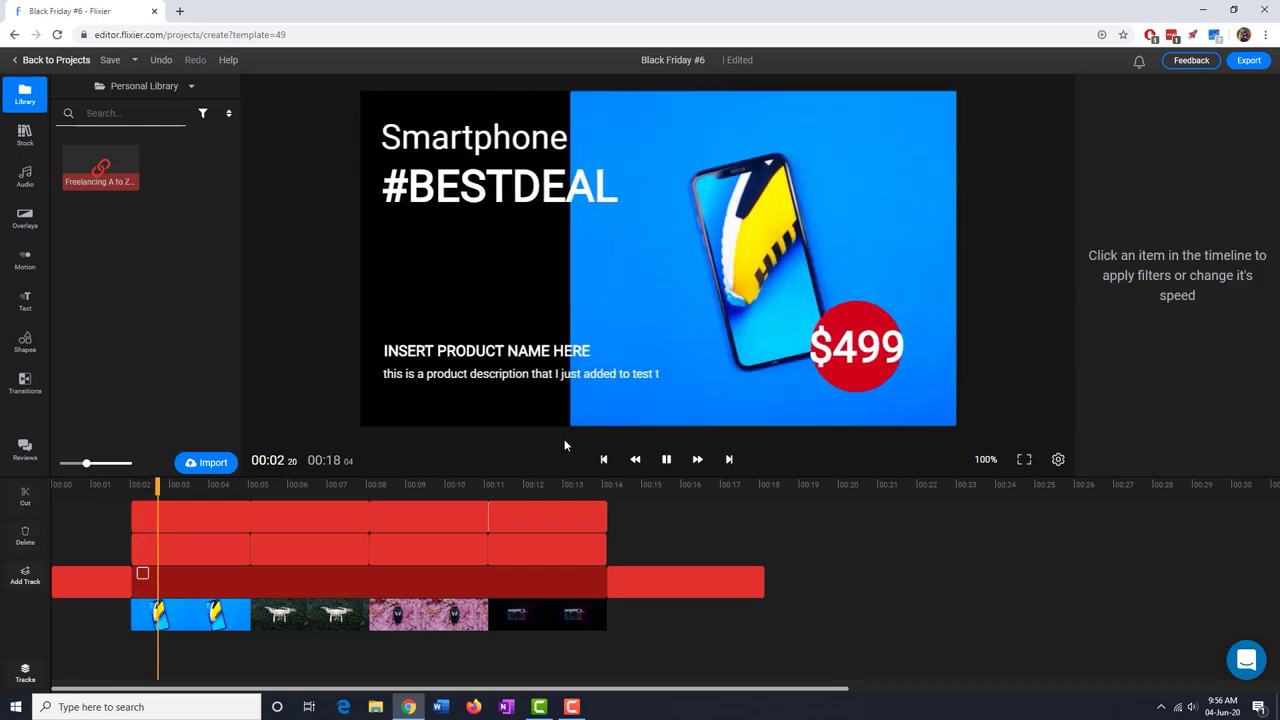
pyautogui.press('space')
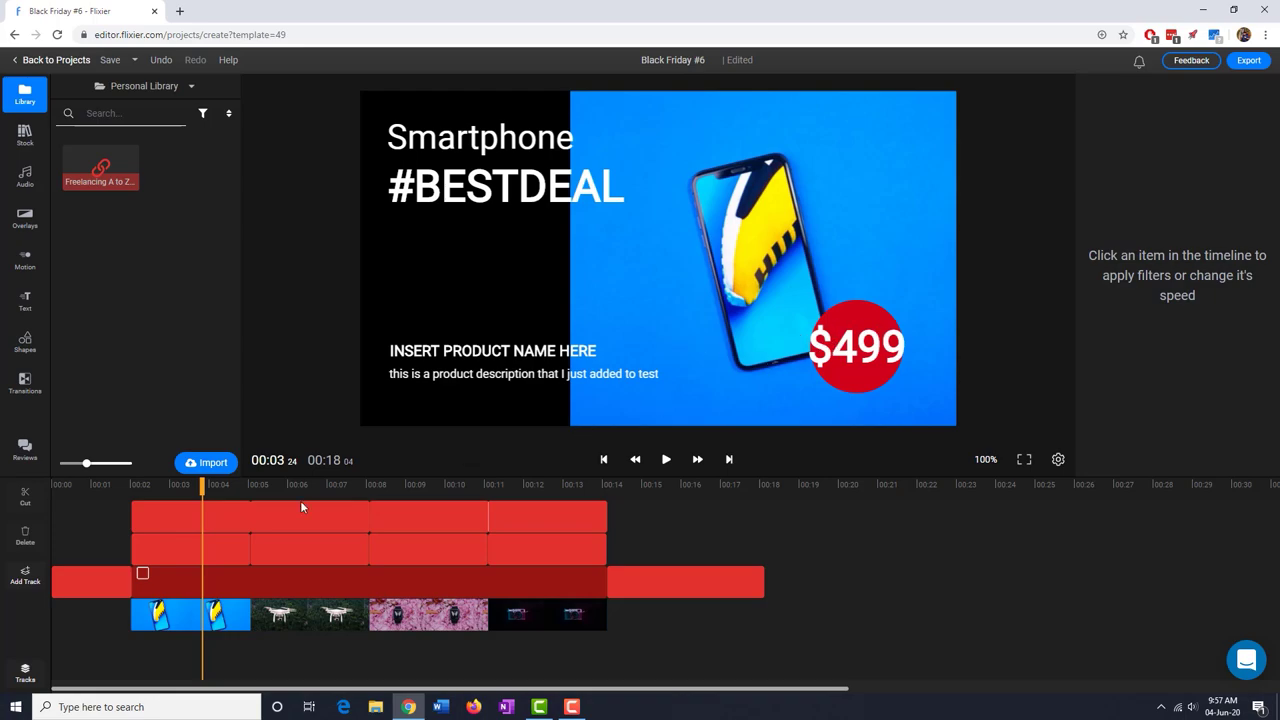
# - Select the Smartphone slide's animated text clip on the second track
pyautogui.click(243, 519)
pyautogui.click(193, 518)
pyautogui.click(196, 549)
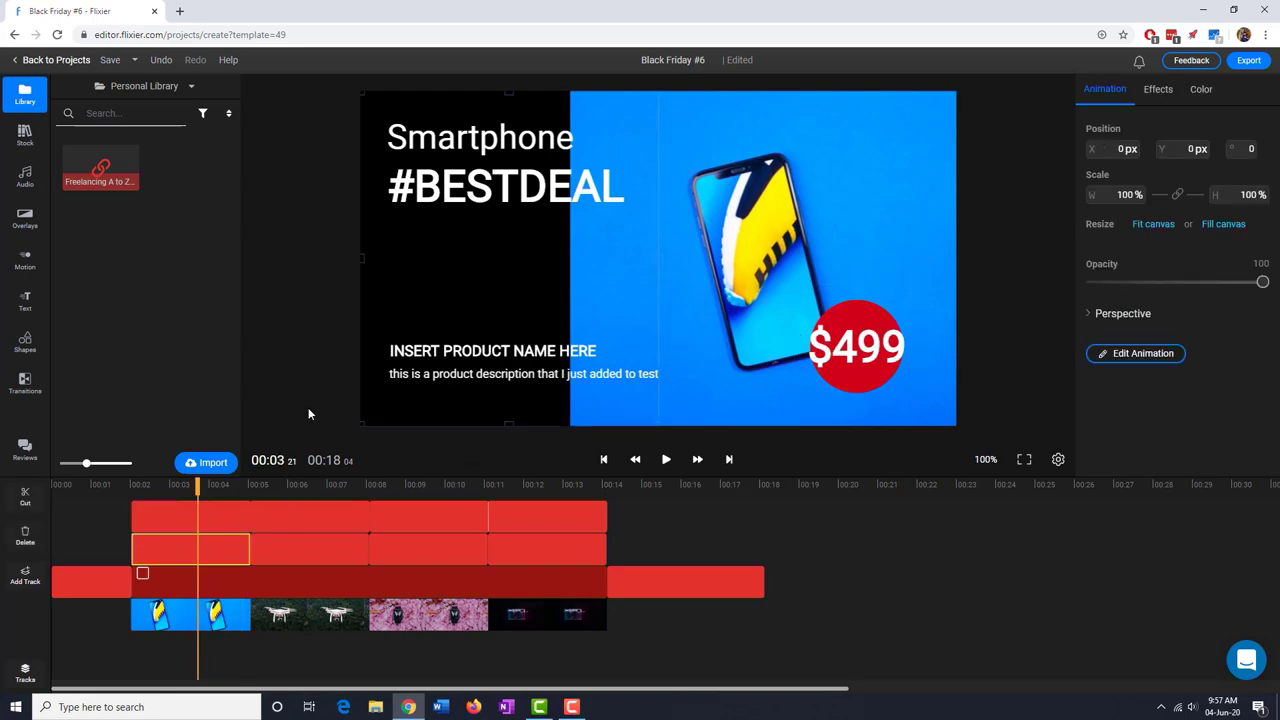
pyautogui.click(179, 512)
pyautogui.click(209, 557)
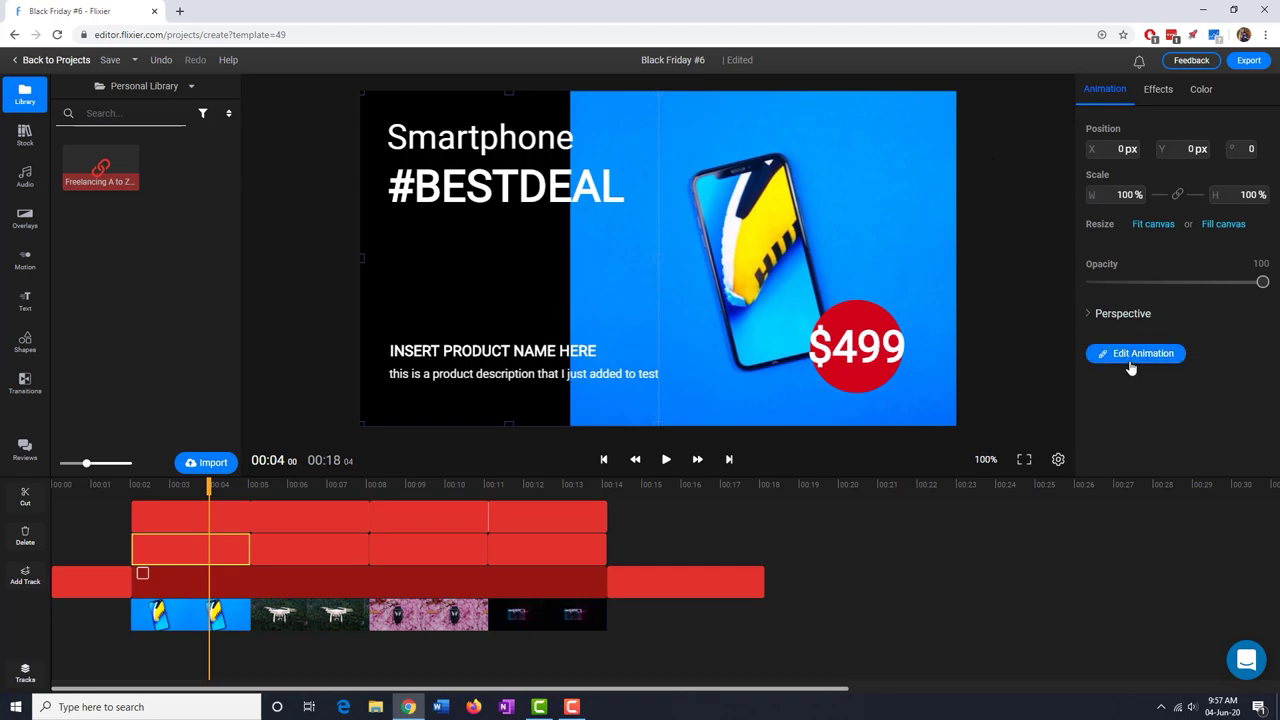
# - In the text animation editor, replace 'Smartphone' with 'Mobile Phone'
pyautogui.click(1131, 355)
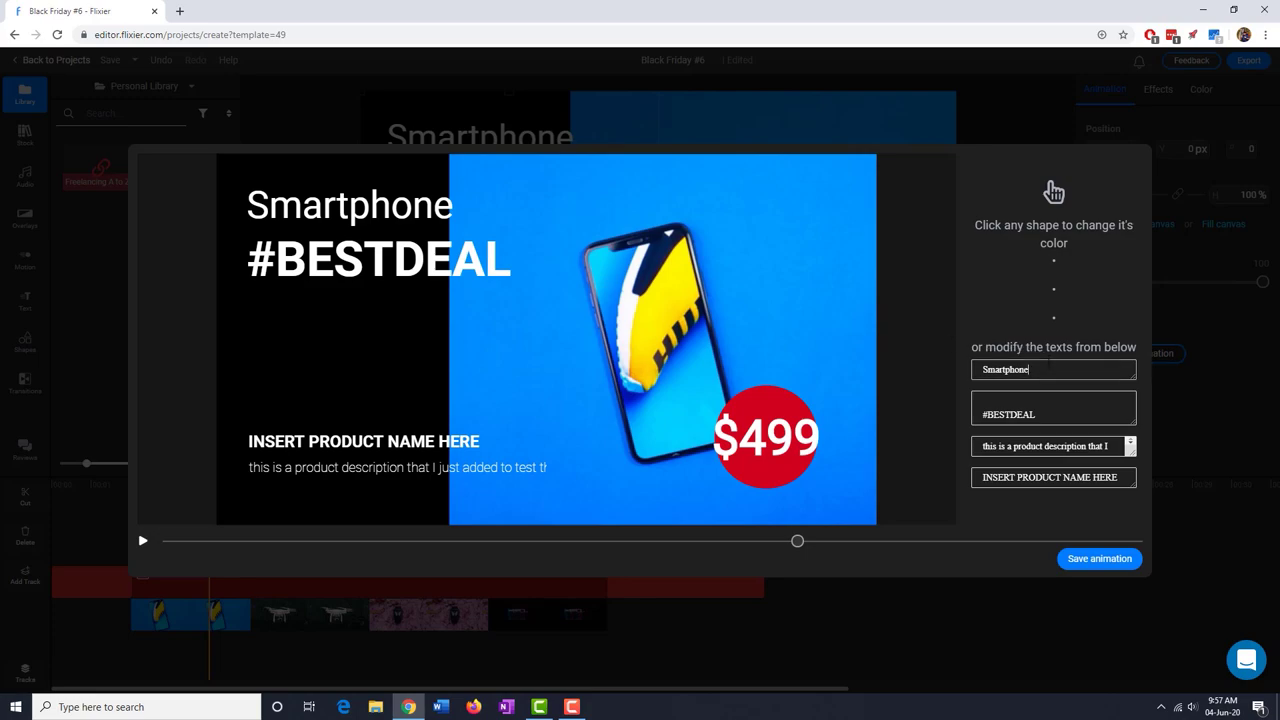
pyautogui.moveTo(1049, 369); pyautogui.dragTo(921, 385)
pyautogui.press('BackSpace')
pyautogui.write('M')
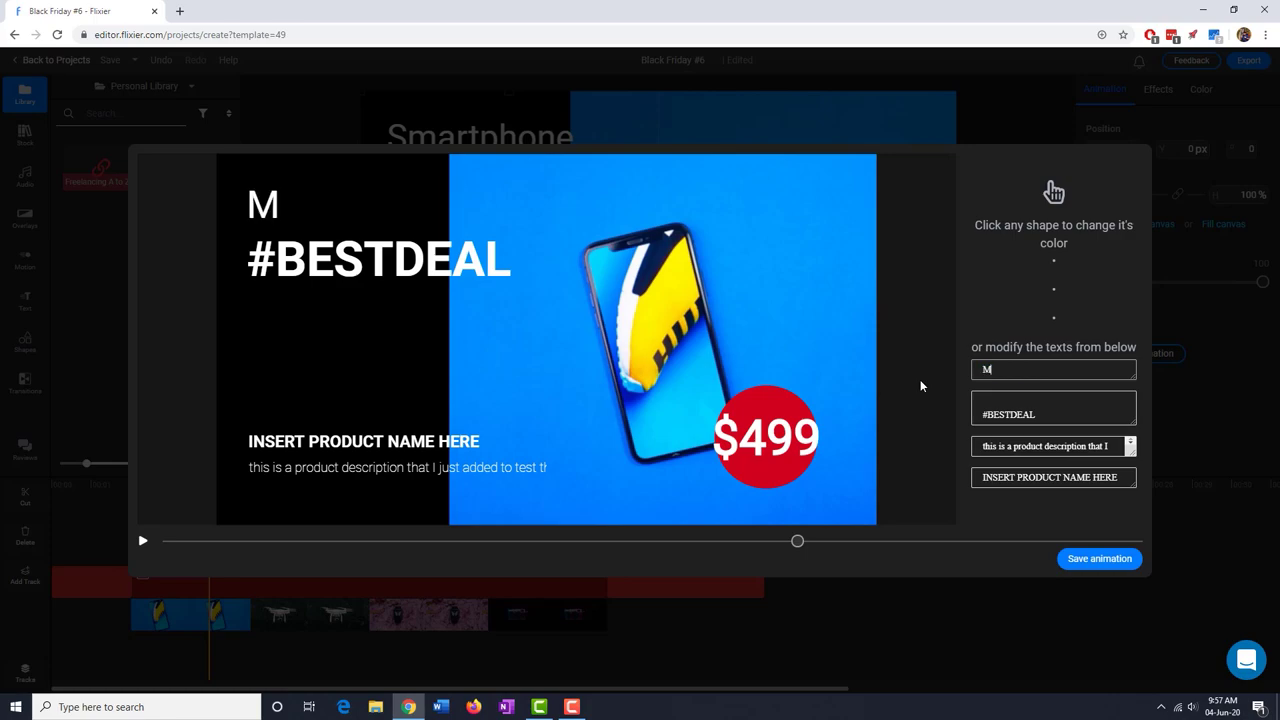
pyautogui.write('obile Pho')
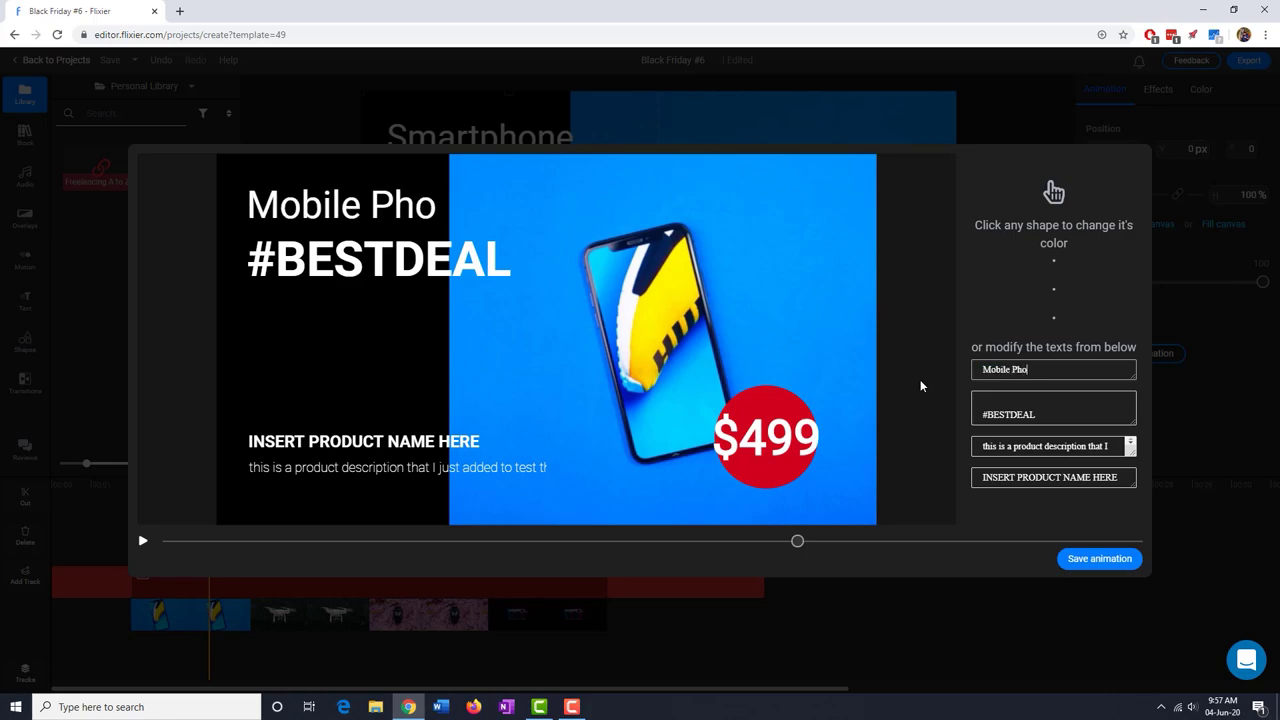
pyautogui.write('ne')
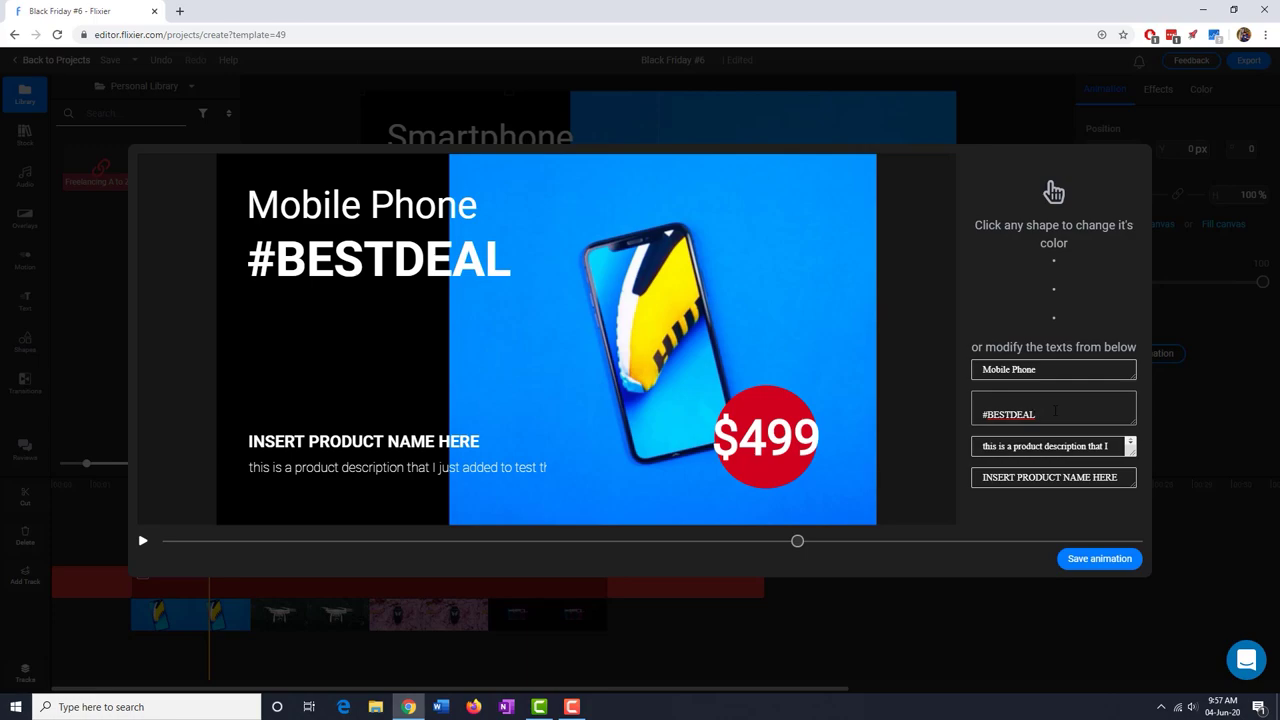
# - Change the hashtag from #BESTDEAL to #BlackFriday and save the animation
pyautogui.hotkey('shift', 'Left')
pyautogui.hotkey('shift', 'Left')
pyautogui.hotkey('shift', 'Left')
pyautogui.press('BackSpace')
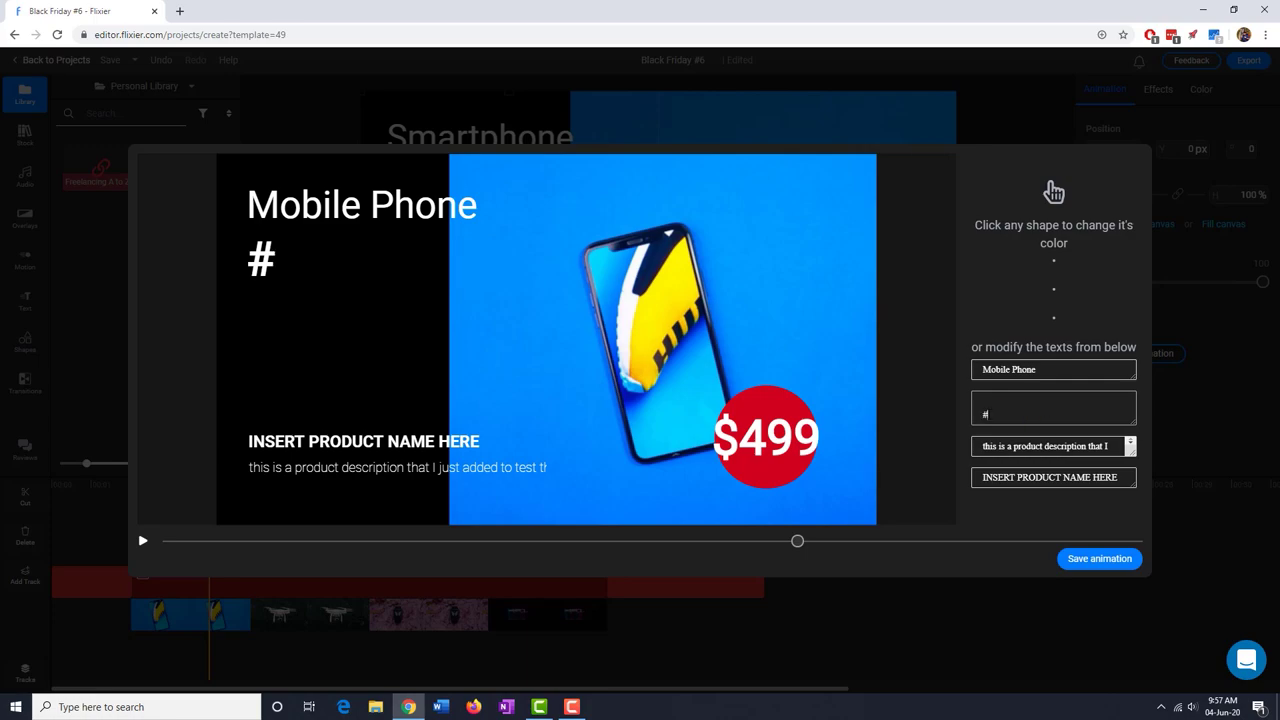
pyautogui.write('Black')
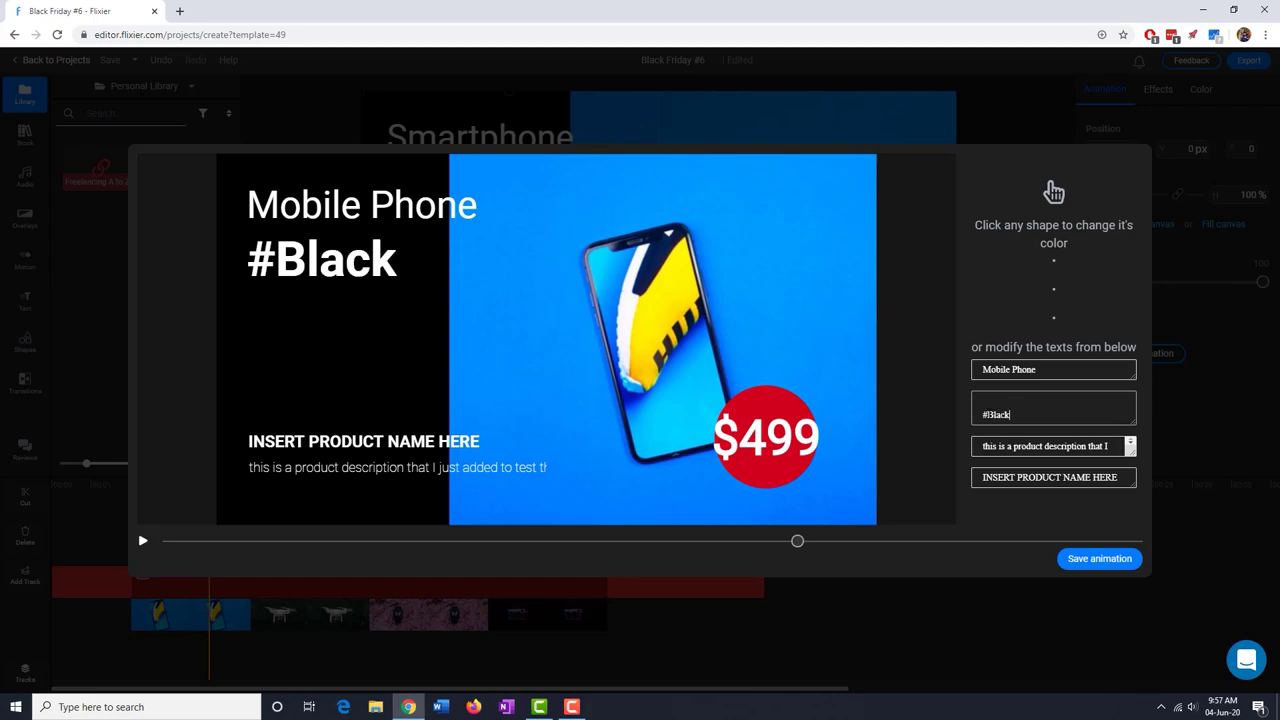
pyautogui.write('Friday')
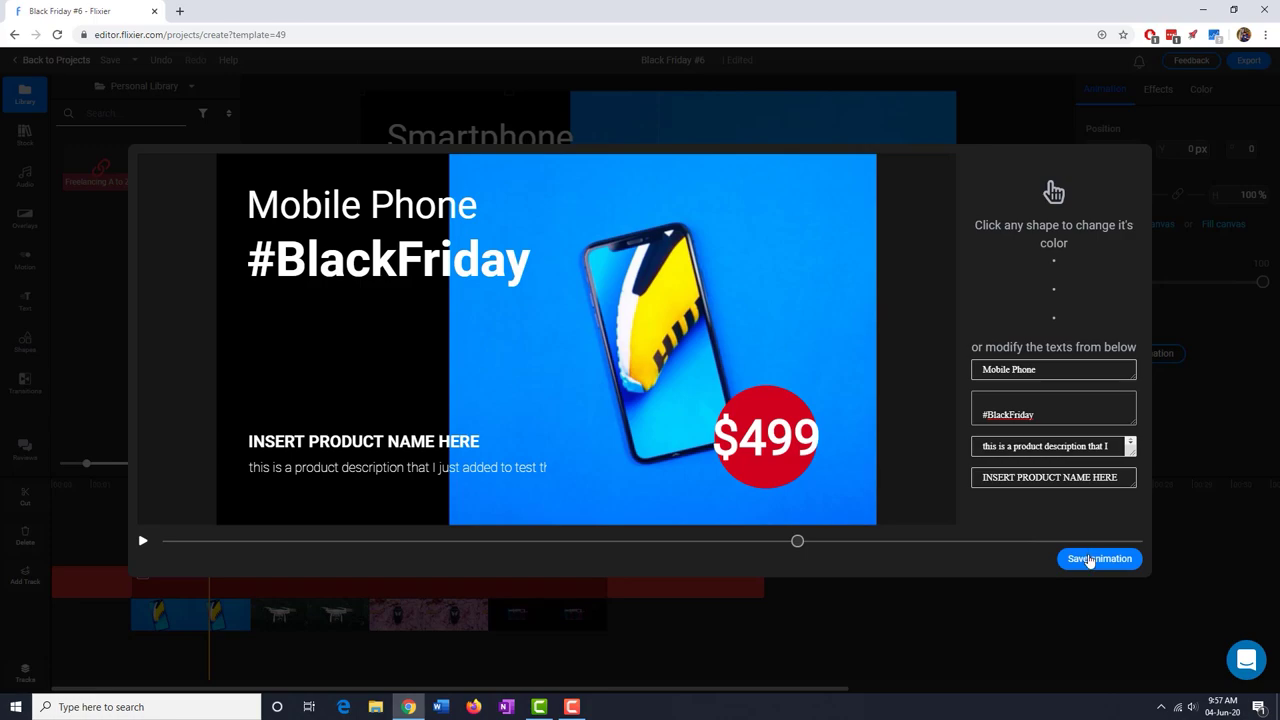
pyautogui.click(1090, 559)
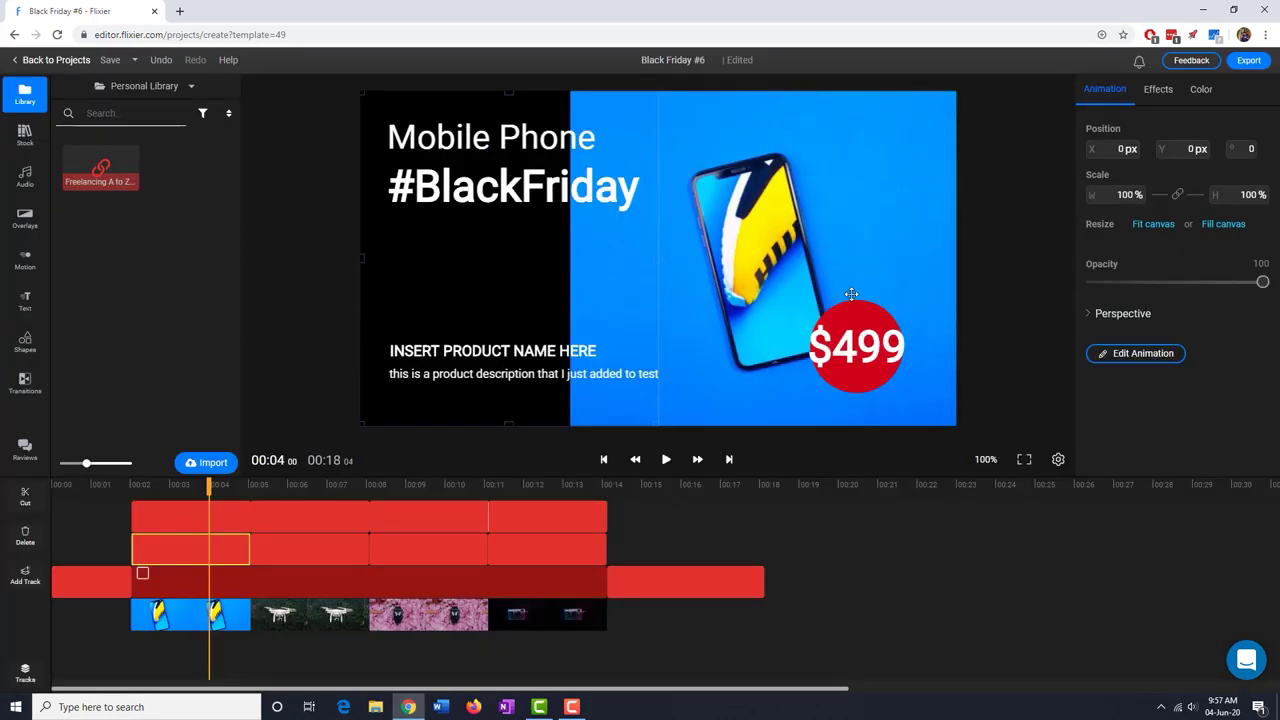
# - Select the Drone slide's text clip and preview its frames
pyautogui.click(331, 211)
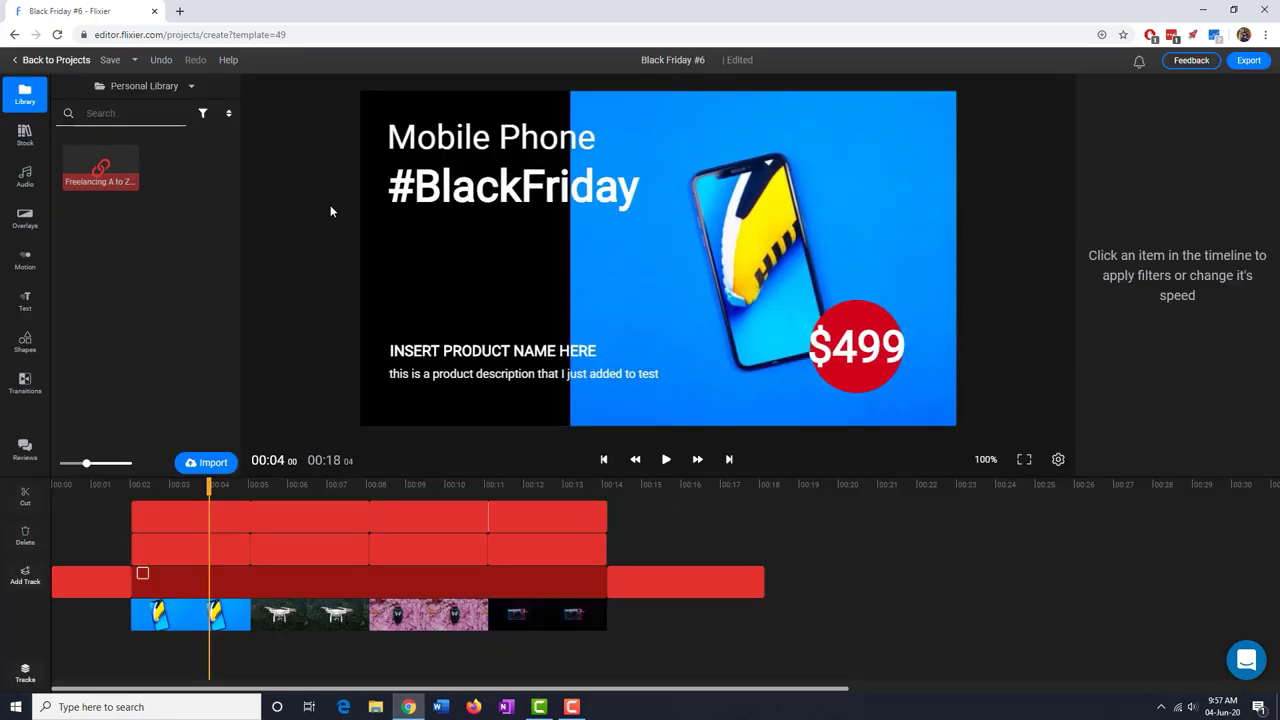
pyautogui.moveTo(209, 487); pyautogui.dragTo(223, 487)
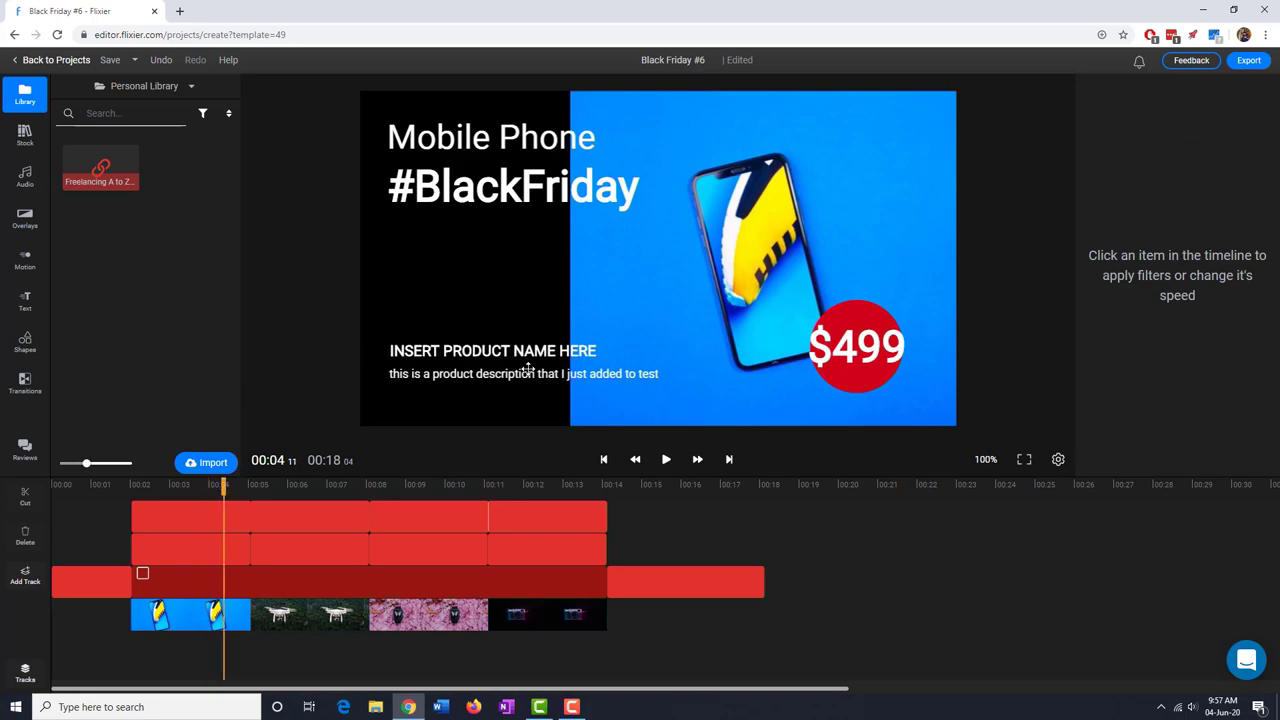
pyautogui.click(337, 518)
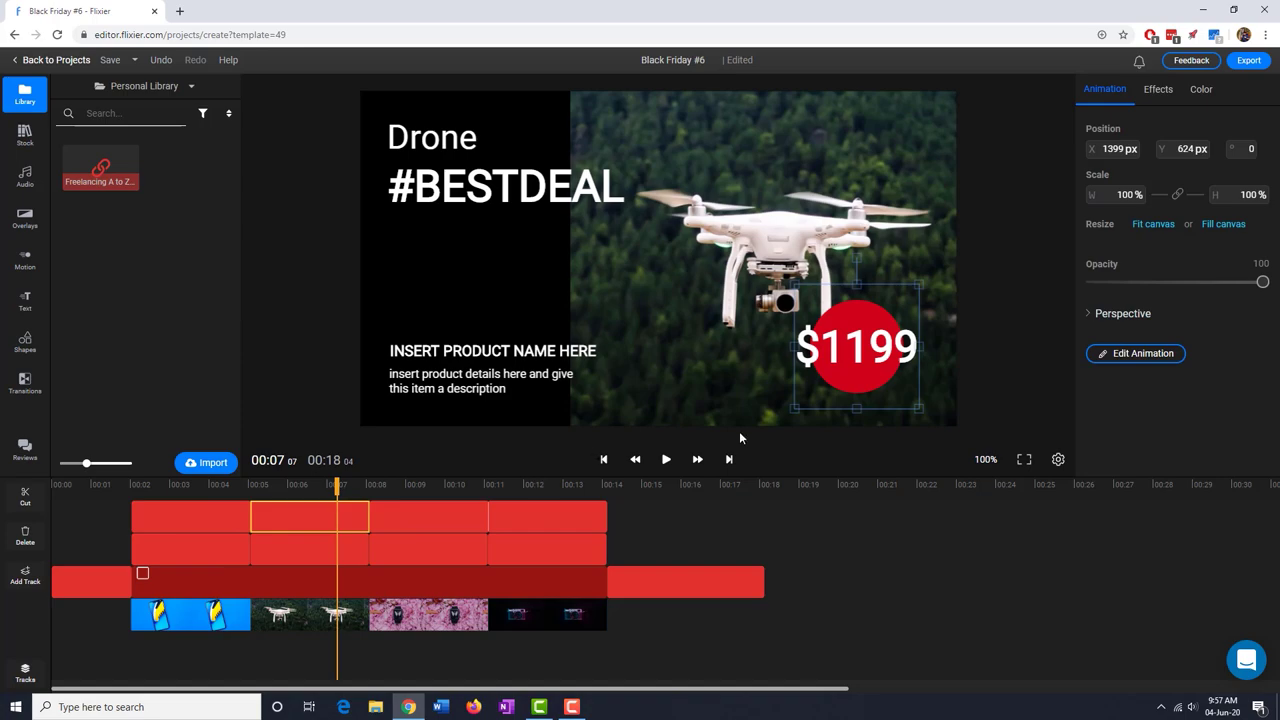
pyautogui.click(271, 517)
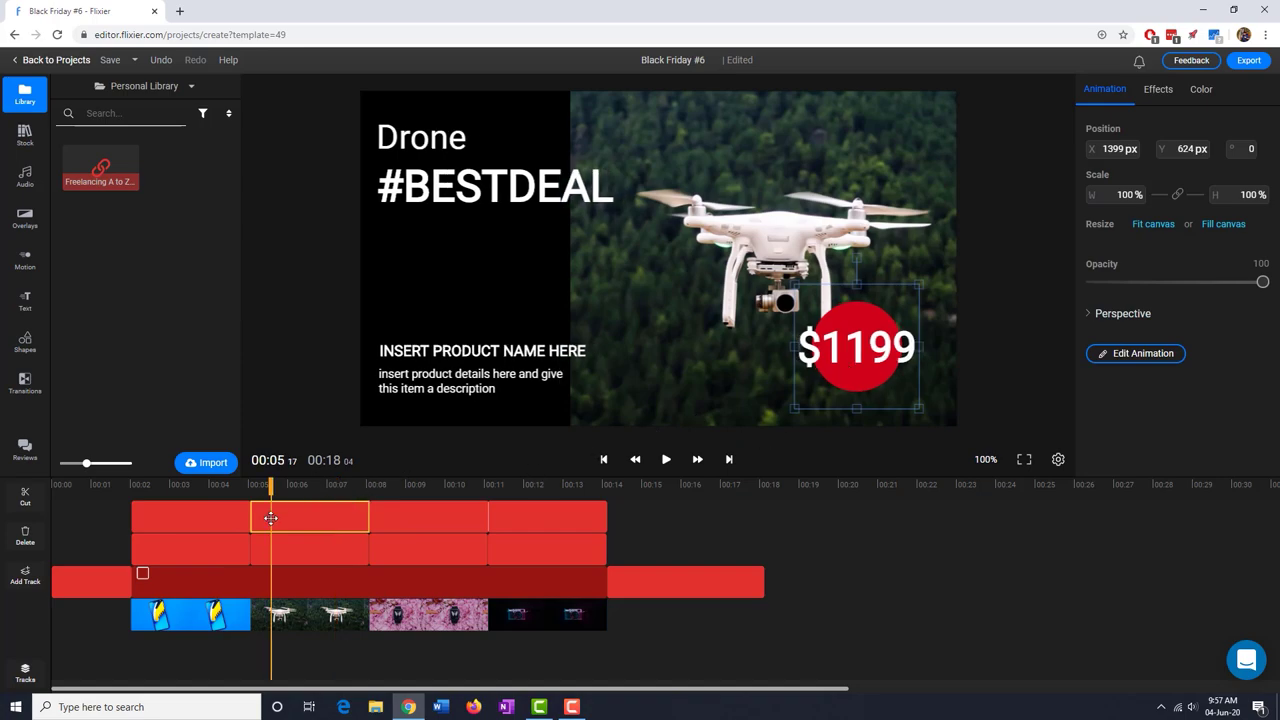
pyautogui.click(298, 523)
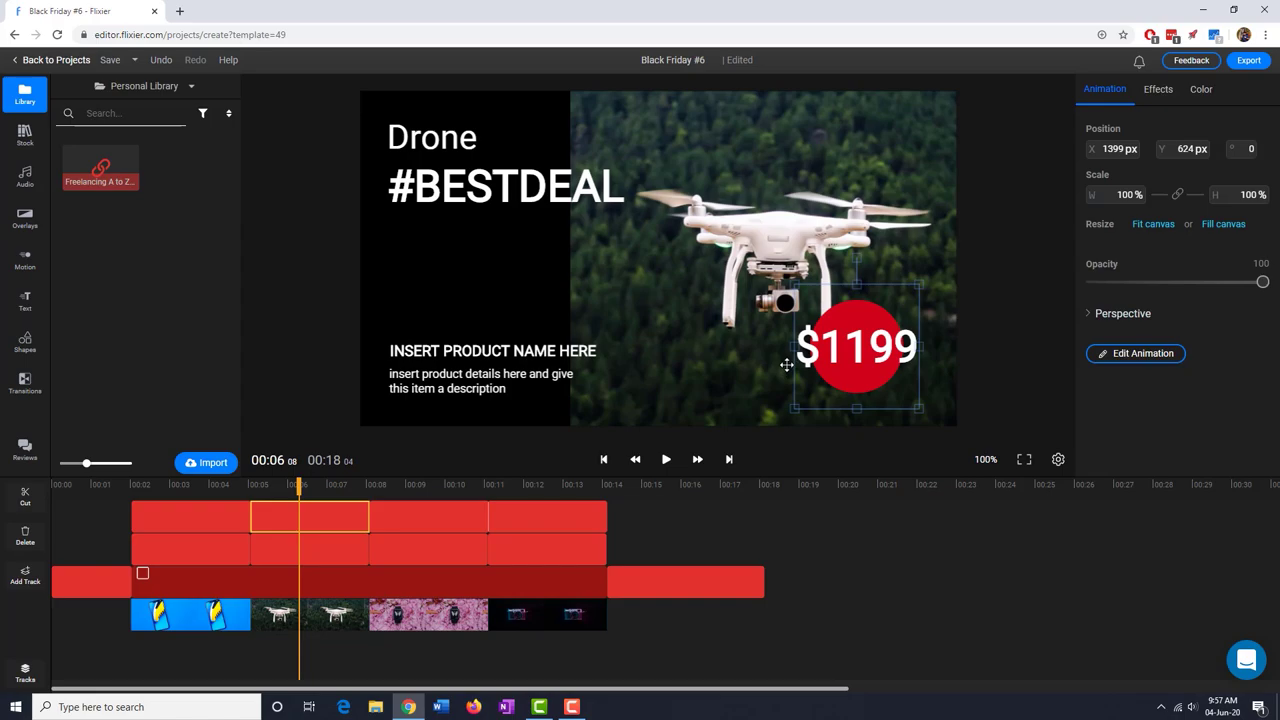
# - Change the drone price from $1199 to $300 and save the animation
pyautogui.click(1110, 354)
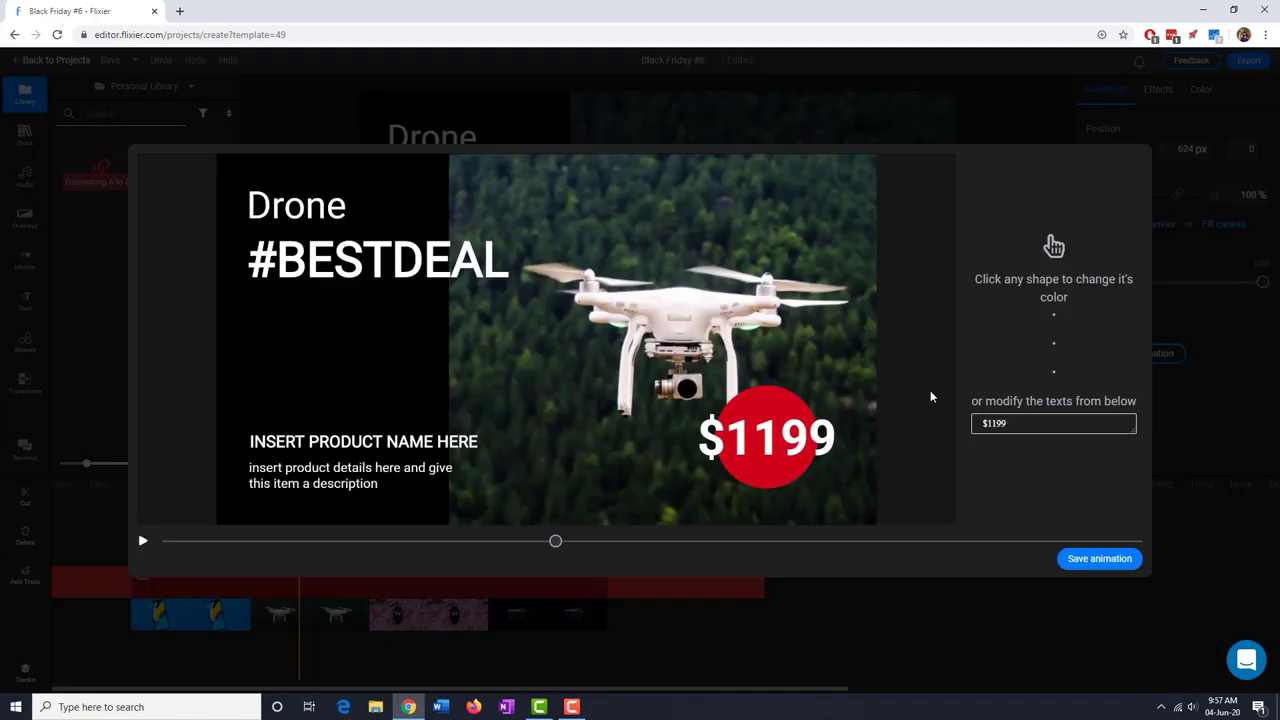
pyautogui.press('BackSpace')
pyautogui.press('BackSpace')
pyautogui.press('BackSpace')
pyautogui.press('BackSpace')
pyautogui.write('3')
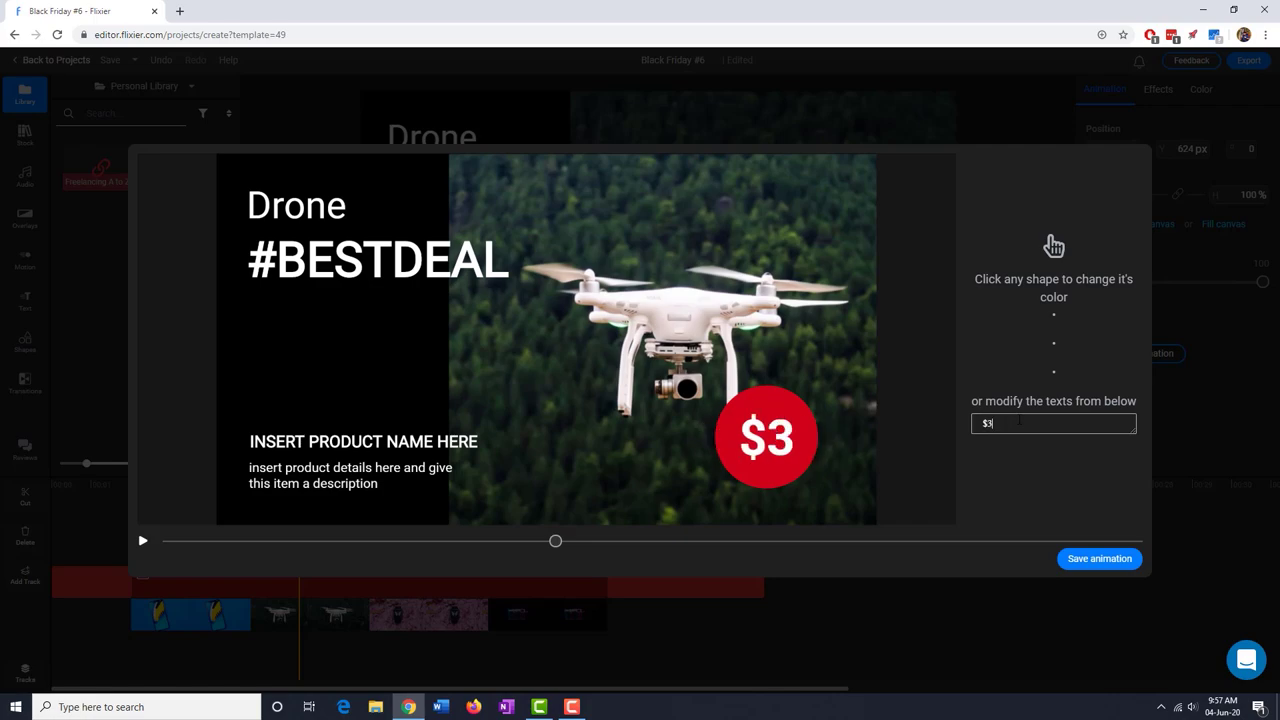
pyautogui.write('00')
pyautogui.click(1103, 563)
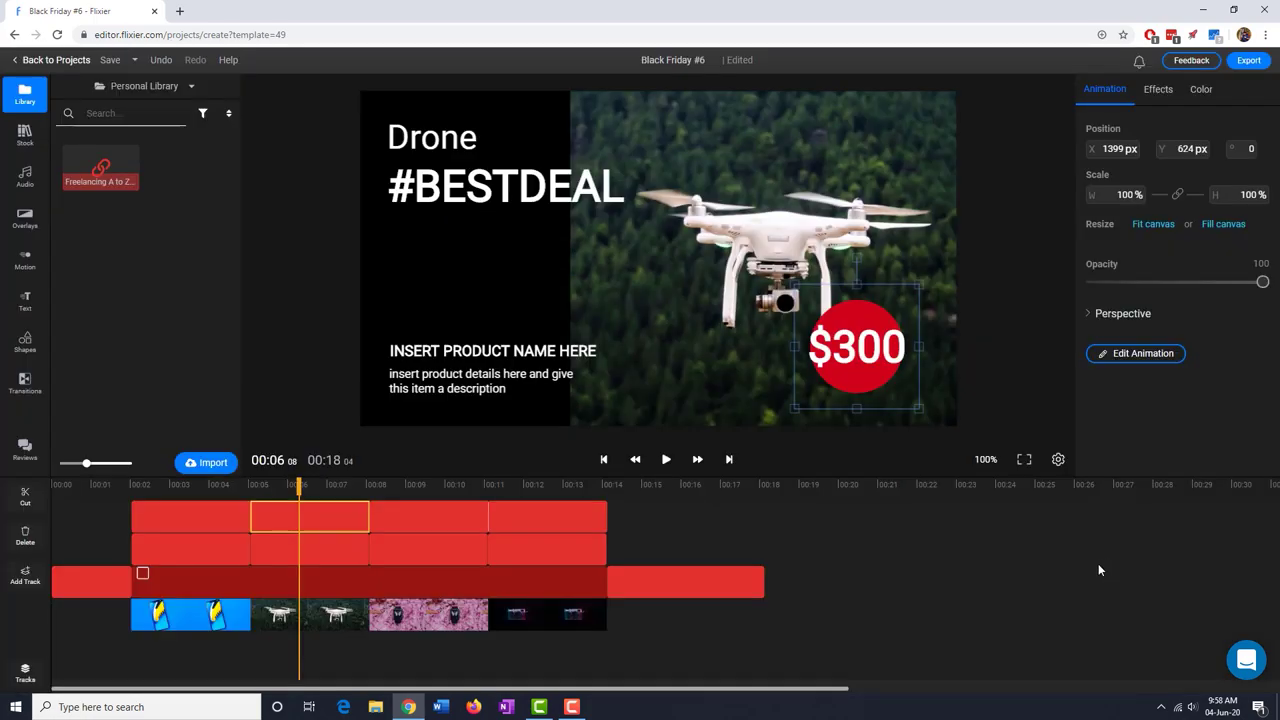
# - Select the drone photo clip on the bottom track and delete it
pyautogui.click(714, 528)
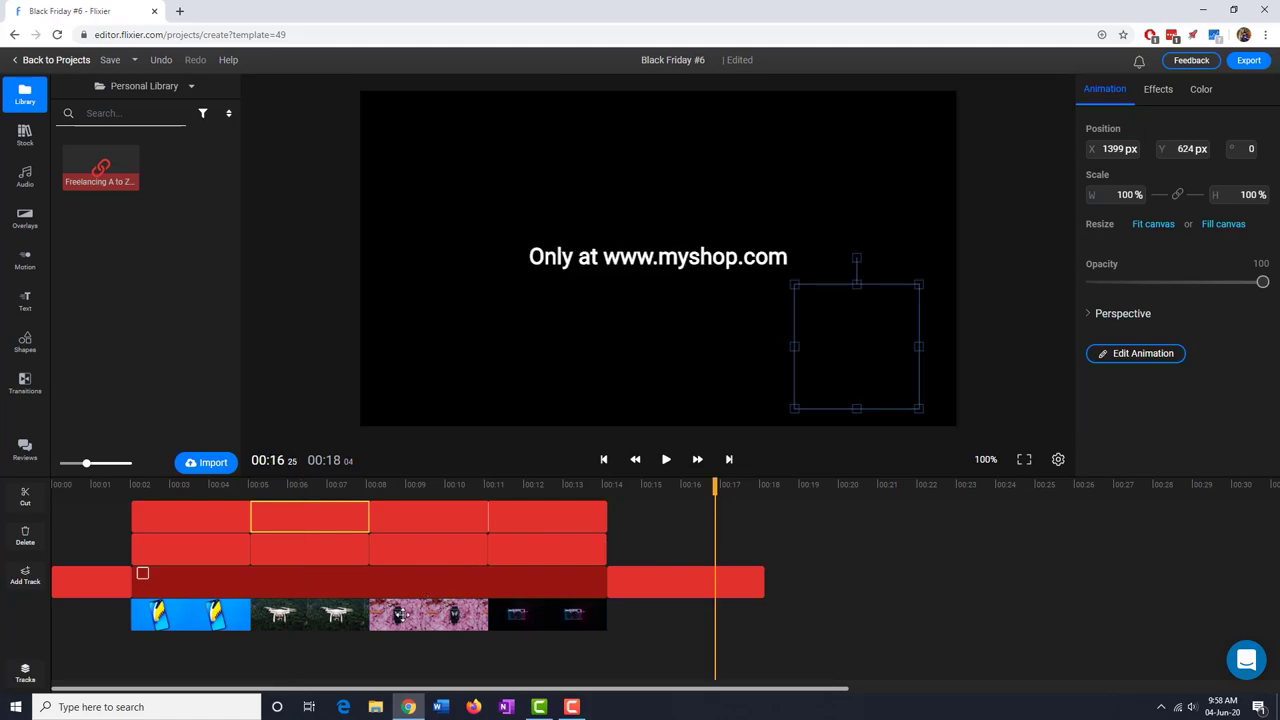
pyautogui.click(402, 615)
pyautogui.click(350, 614)
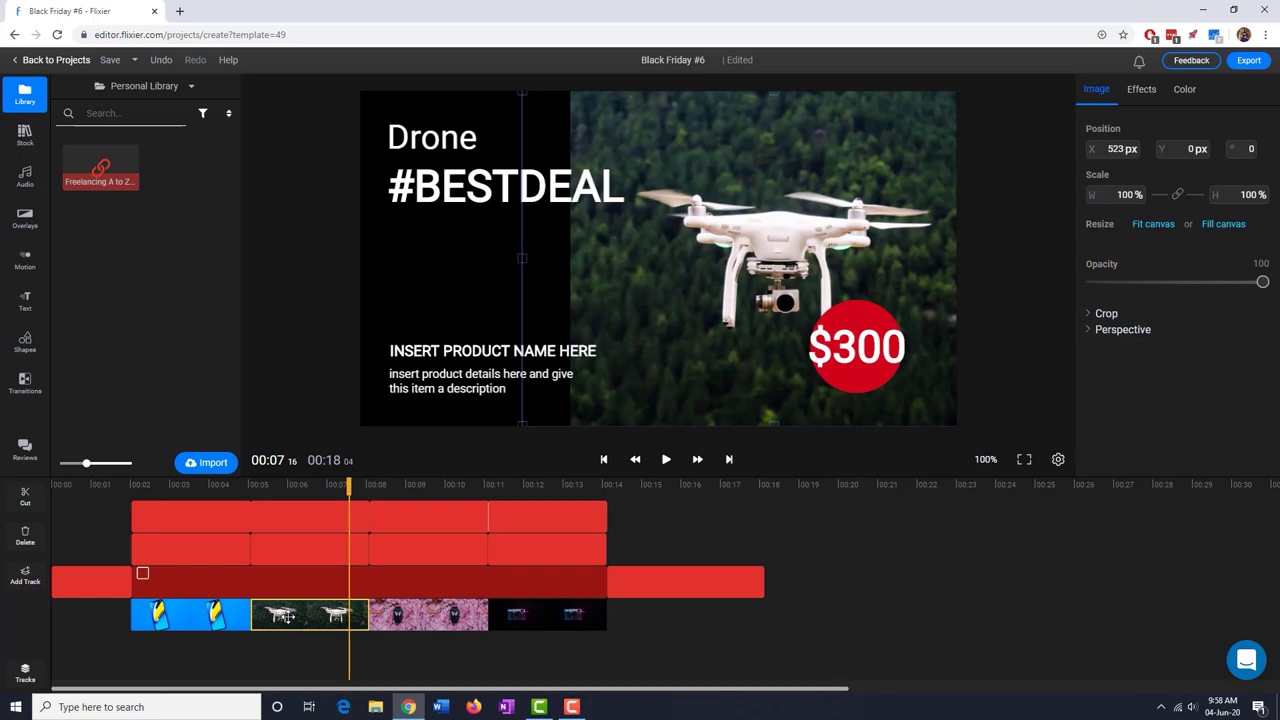
pyautogui.click(289, 612)
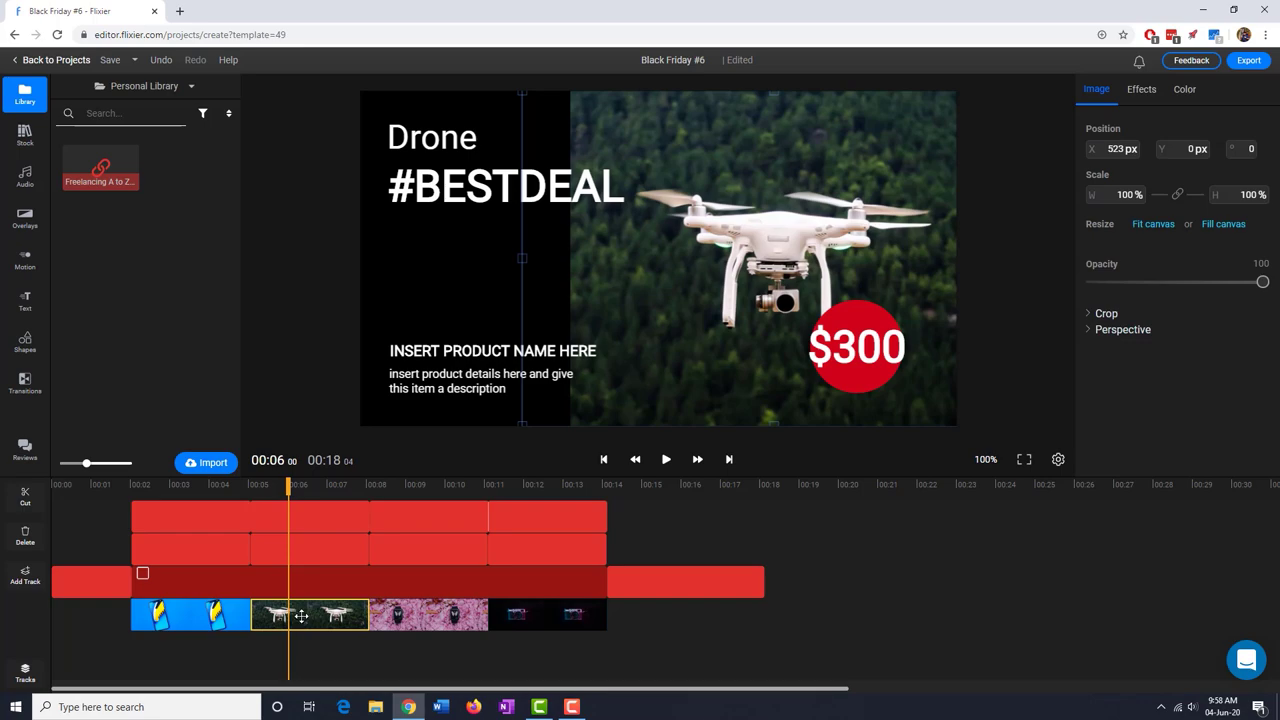
pyautogui.moveTo(337, 613); pyautogui.dragTo(302, 613)
pyautogui.press('Delete')
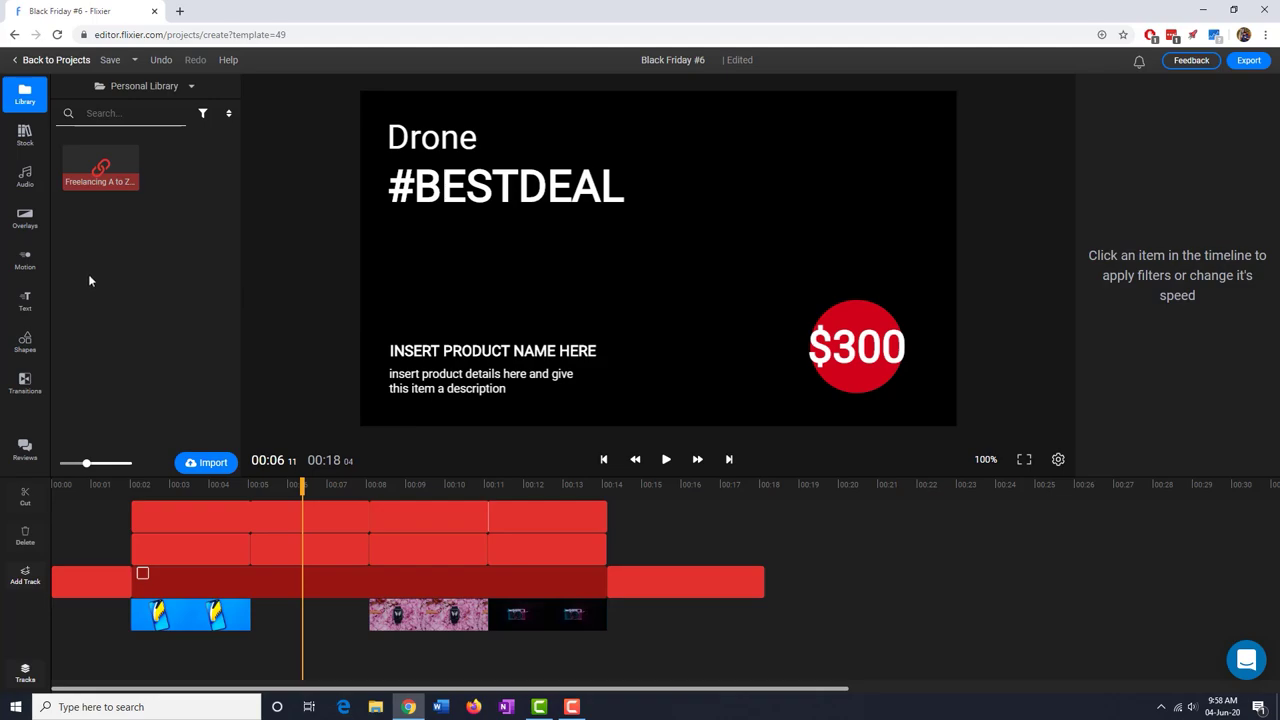
# - Search the stock media library and add the DJI Spark drone photo to the timeline
pyautogui.click(26, 136)
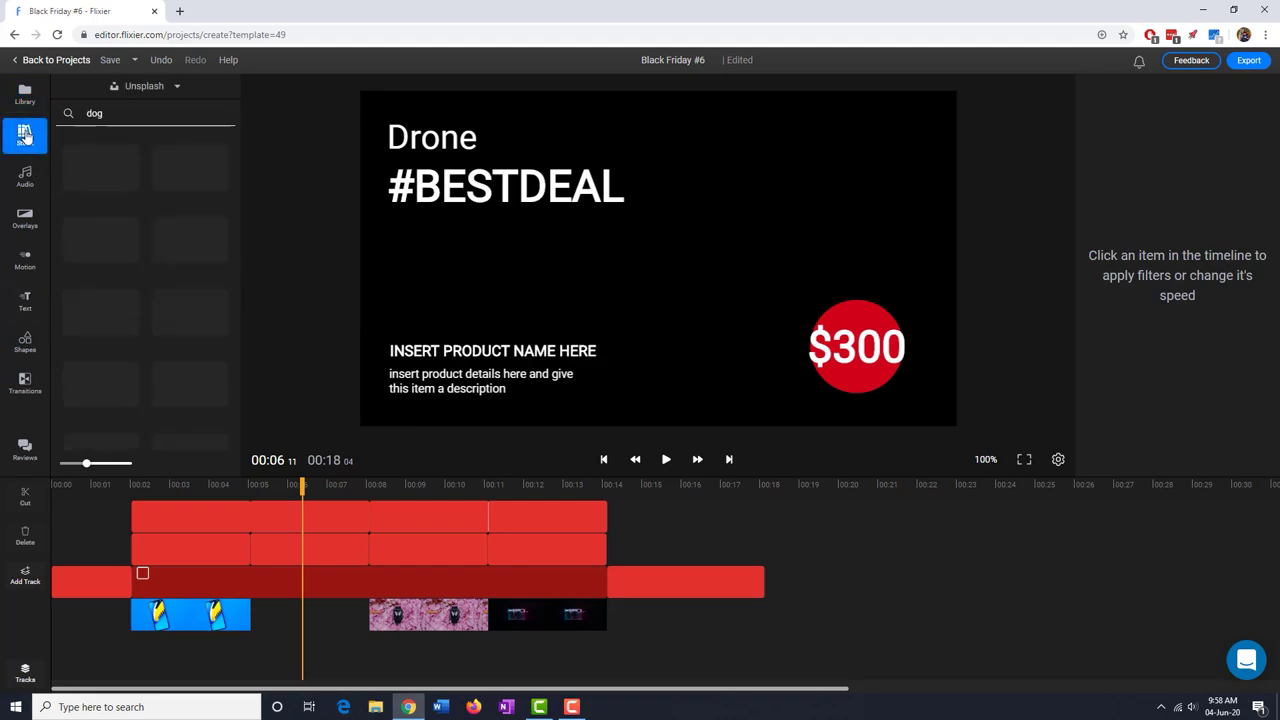
pyautogui.press('BackSpace')
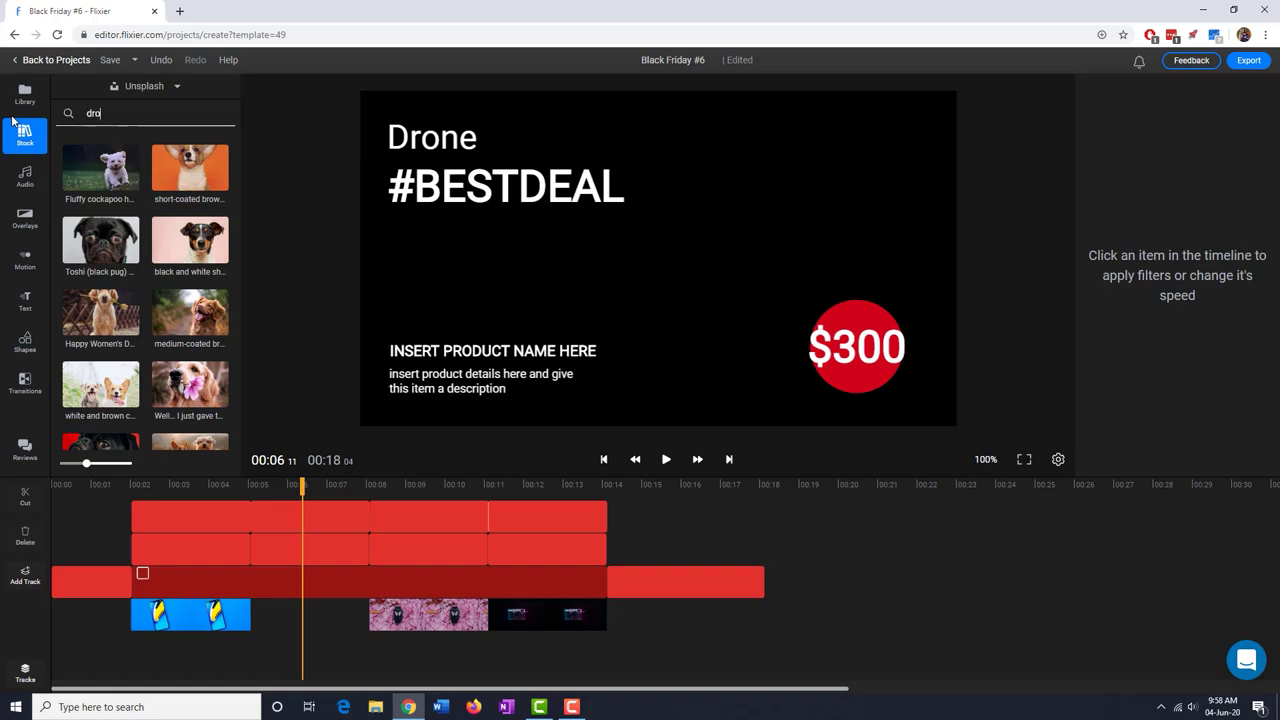
pyautogui.write('ne')
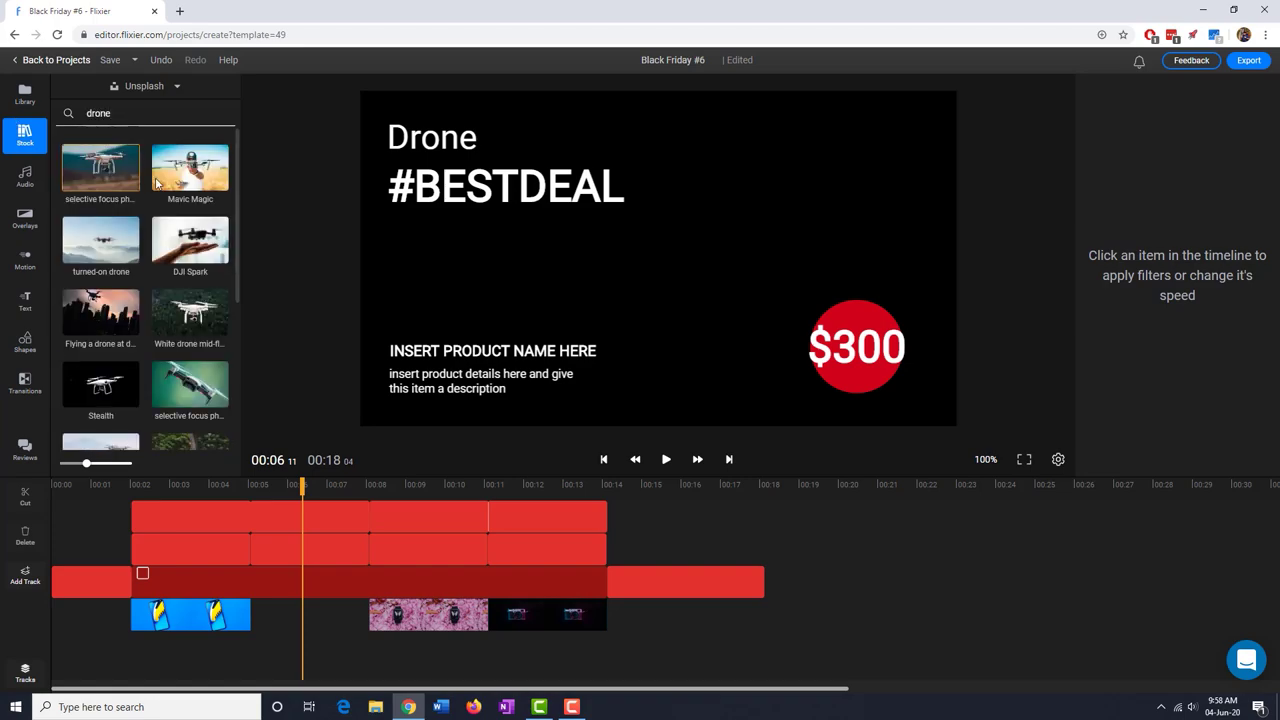
pyautogui.scroll(-3, 160, 200)
pyautogui.scroll(3, 200, 250)
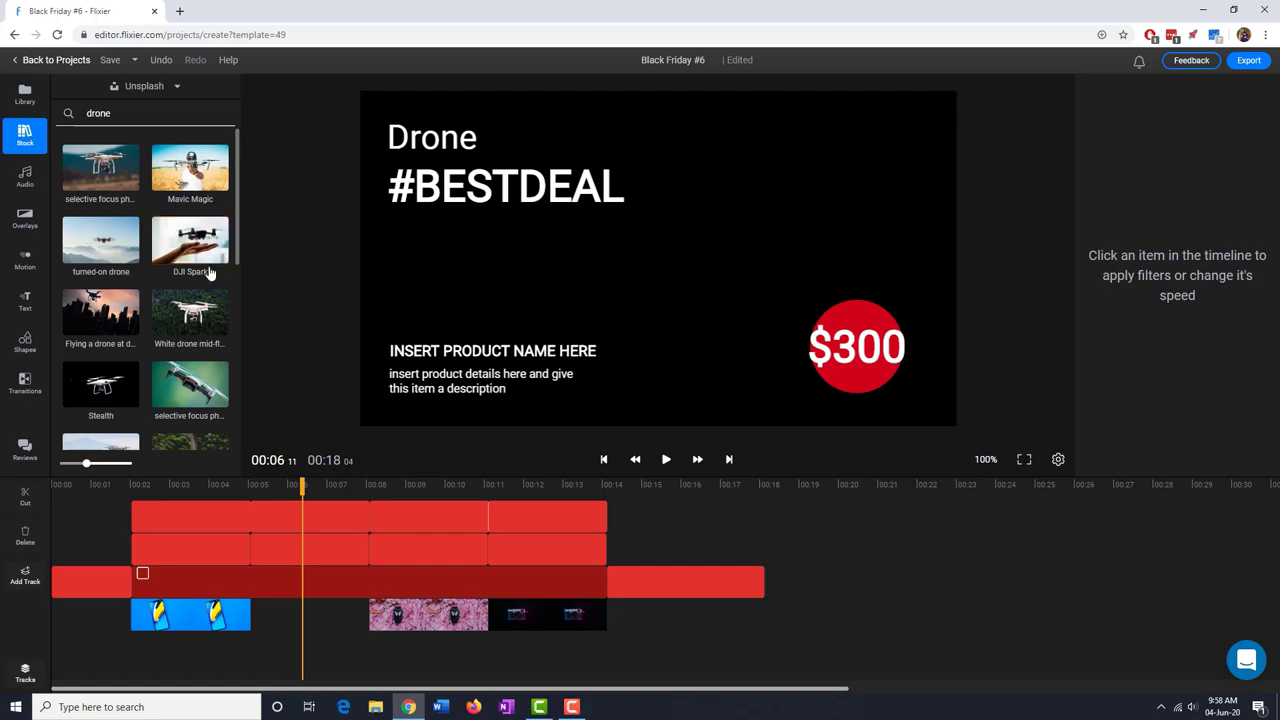
pyautogui.moveTo(209, 272); pyautogui.dragTo(262, 649)
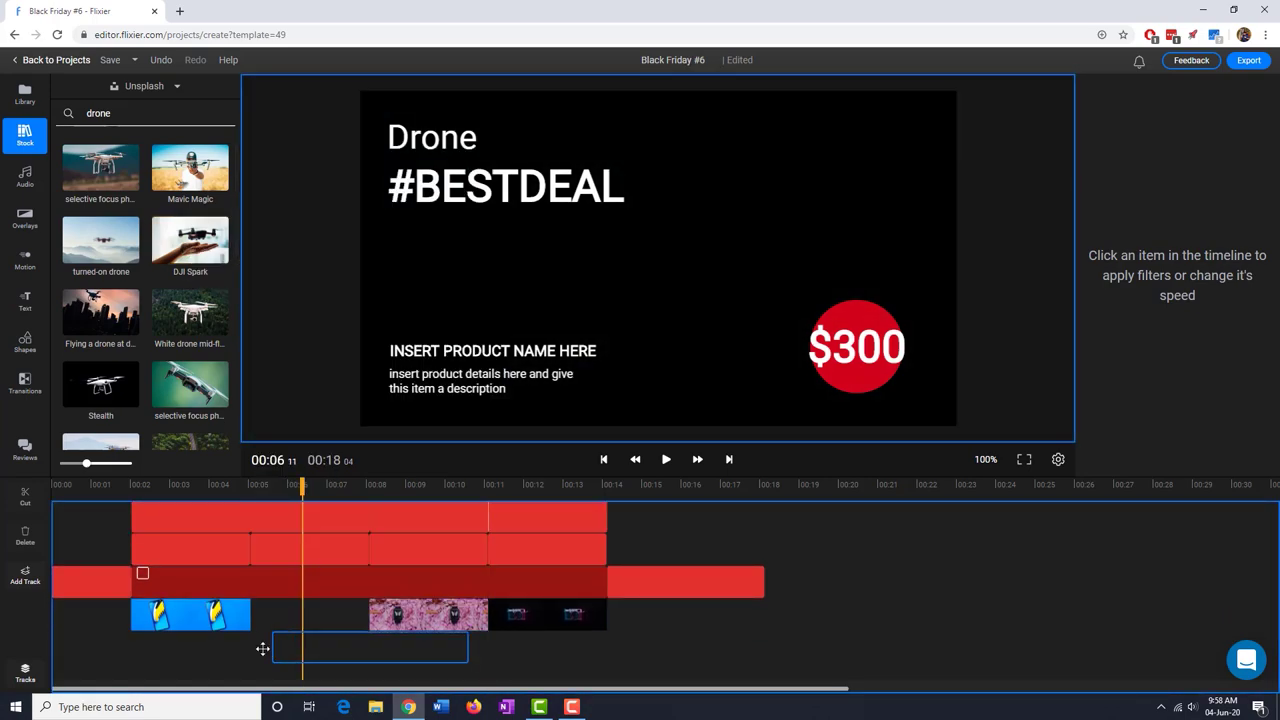
# - Trim the drone photo and fit it into the gap after the phone clip
pyautogui.moveTo(262, 649); pyautogui.dragTo(248, 650)
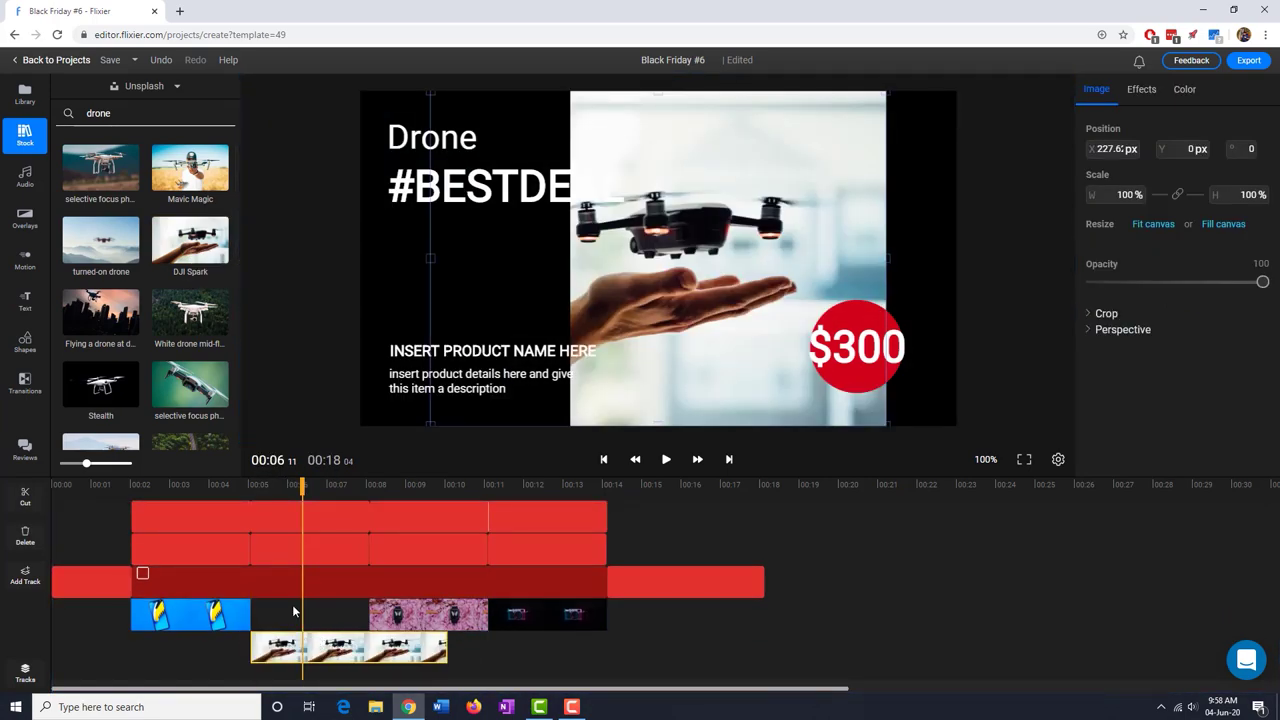
pyautogui.moveTo(447, 650); pyautogui.dragTo(369, 650)
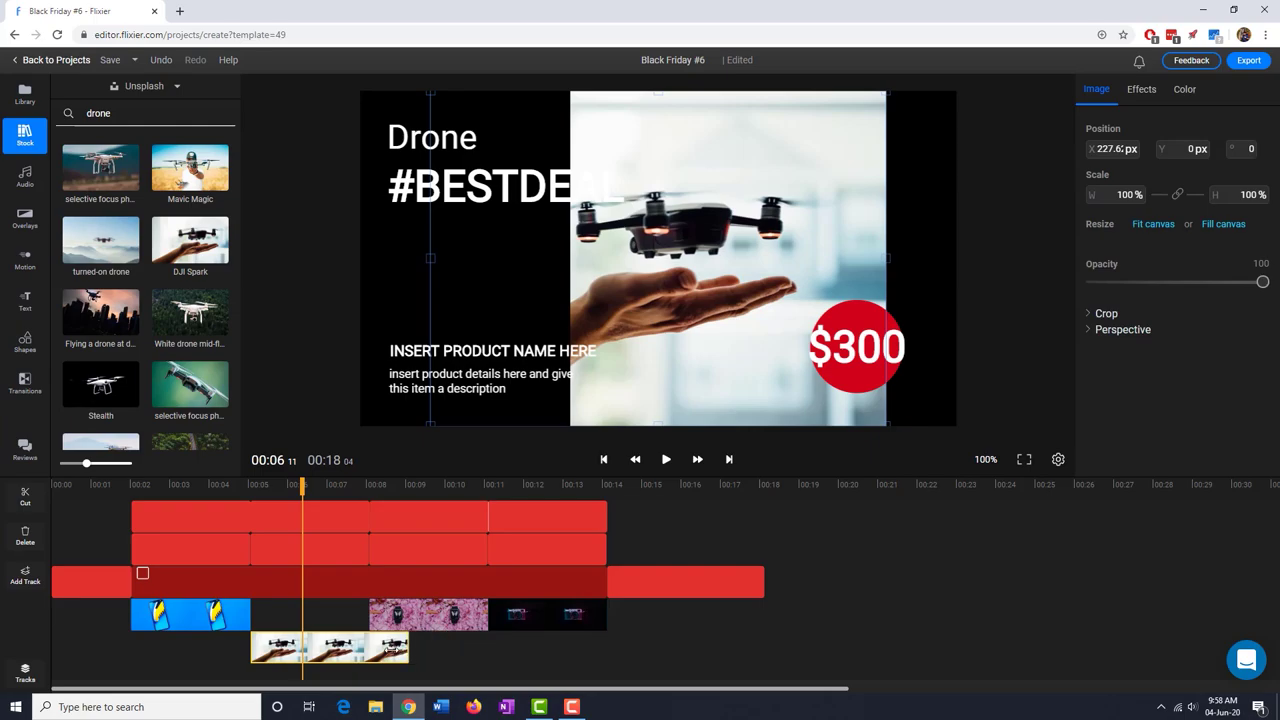
pyautogui.moveTo(304, 624); pyautogui.dragTo(304, 614)
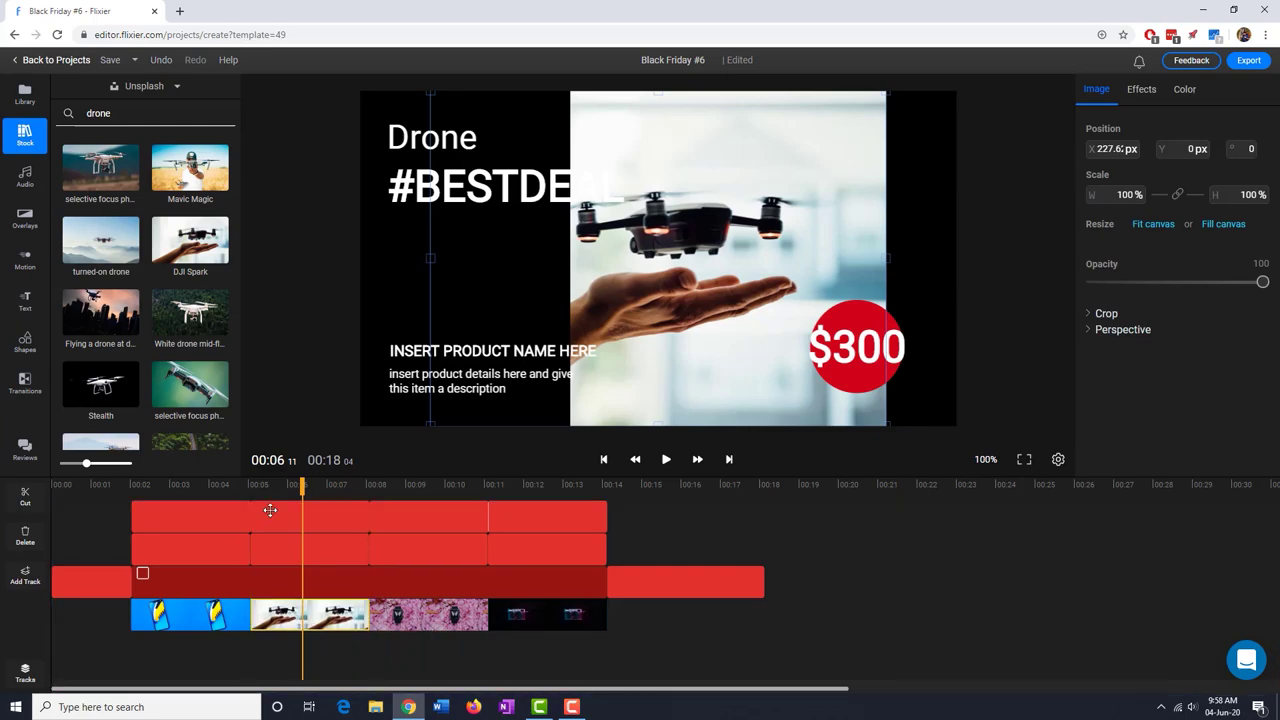
pyautogui.click(243, 490)
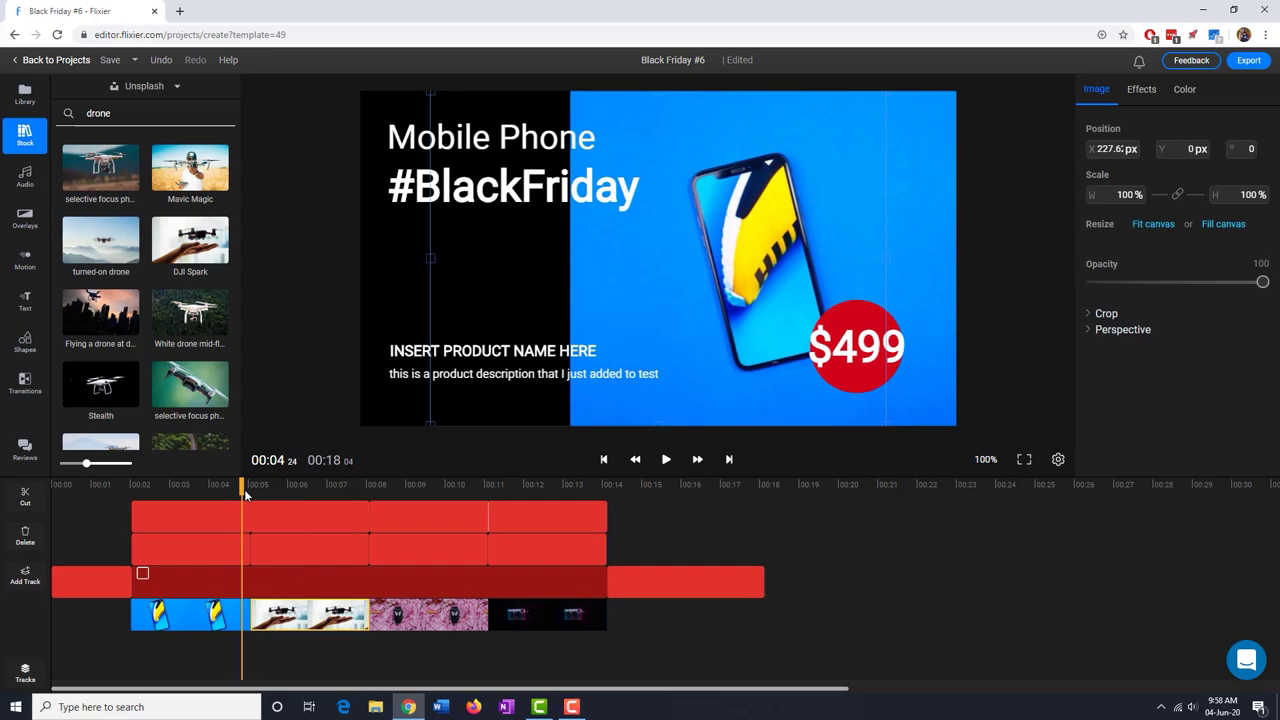
# - Scrub and play through the Black Friday slides, from the title to the Smartwatch slide
pyautogui.moveTo(241, 487); pyautogui.dragTo(426, 505)
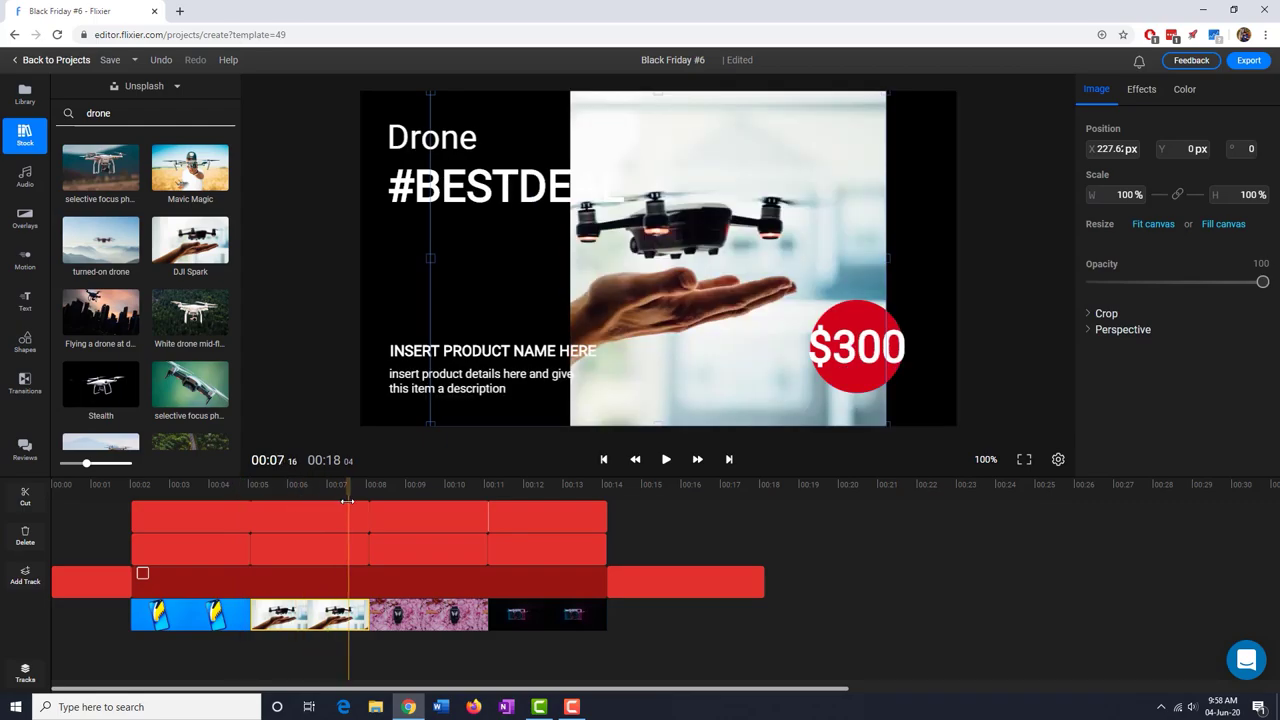
pyautogui.moveTo(426, 505); pyautogui.dragTo(118, 505)
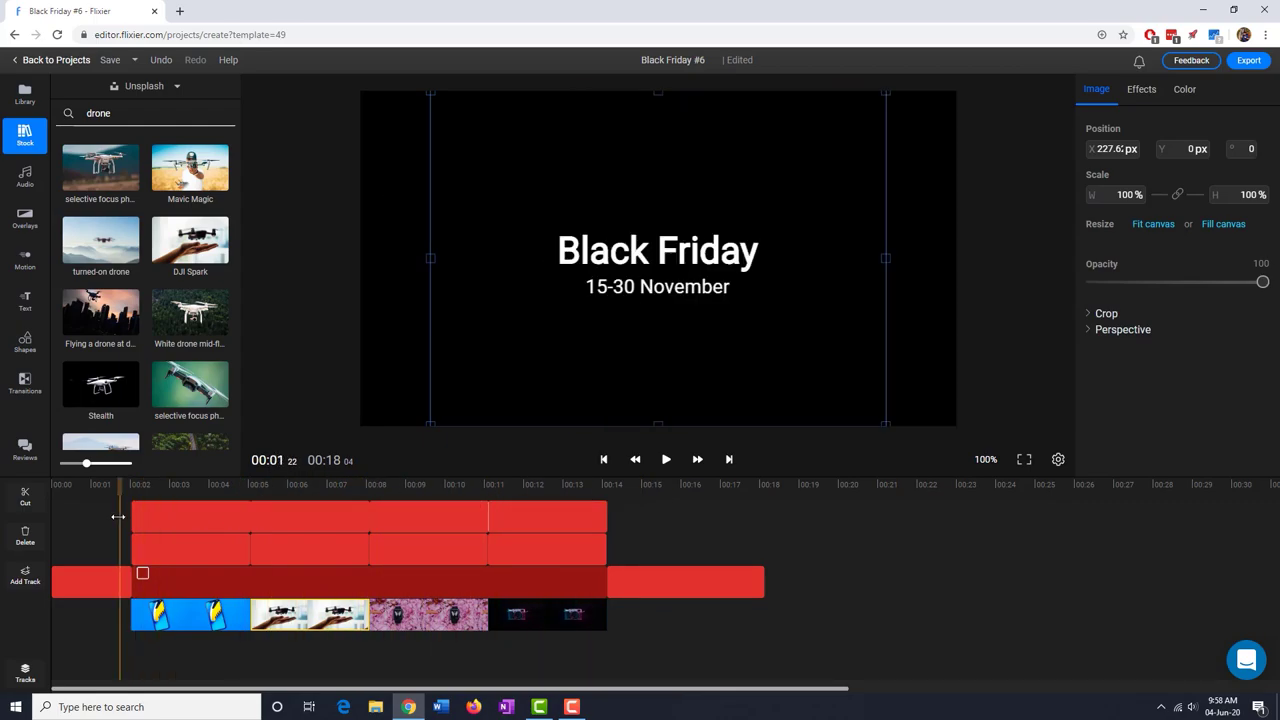
pyautogui.click(667, 459)
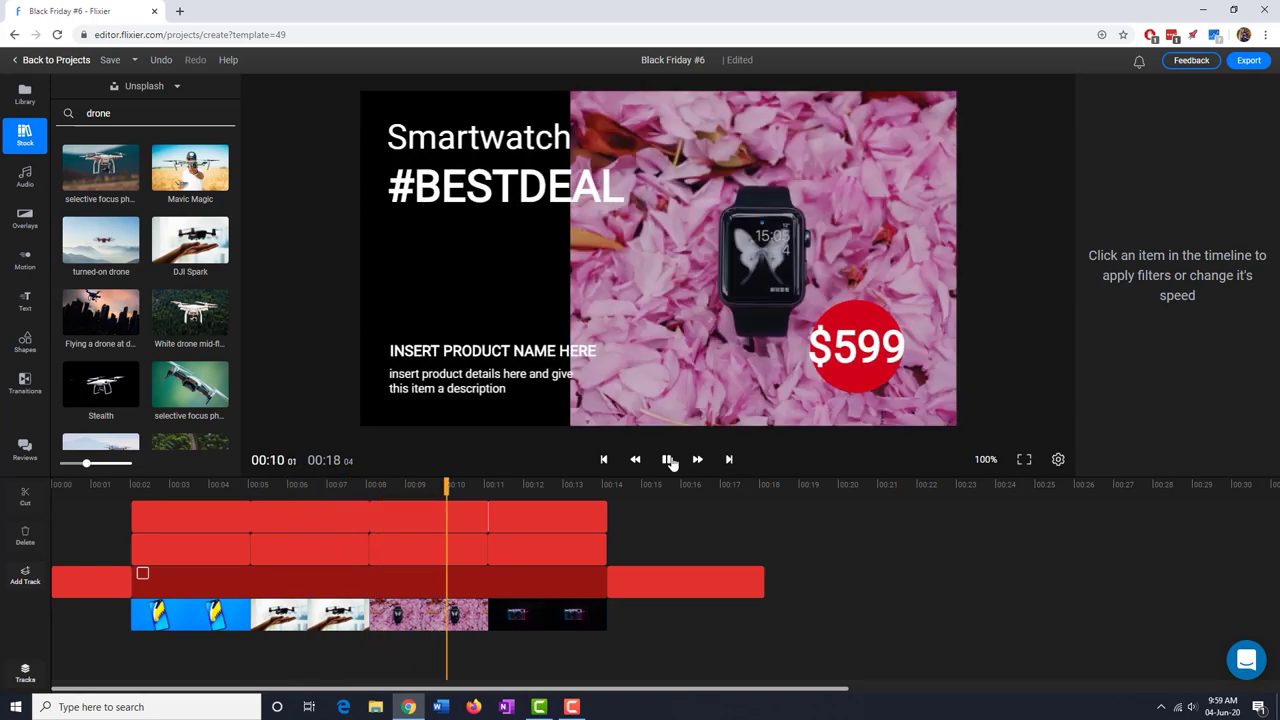
pyautogui.click(320, 614)
pyautogui.click(317, 489)
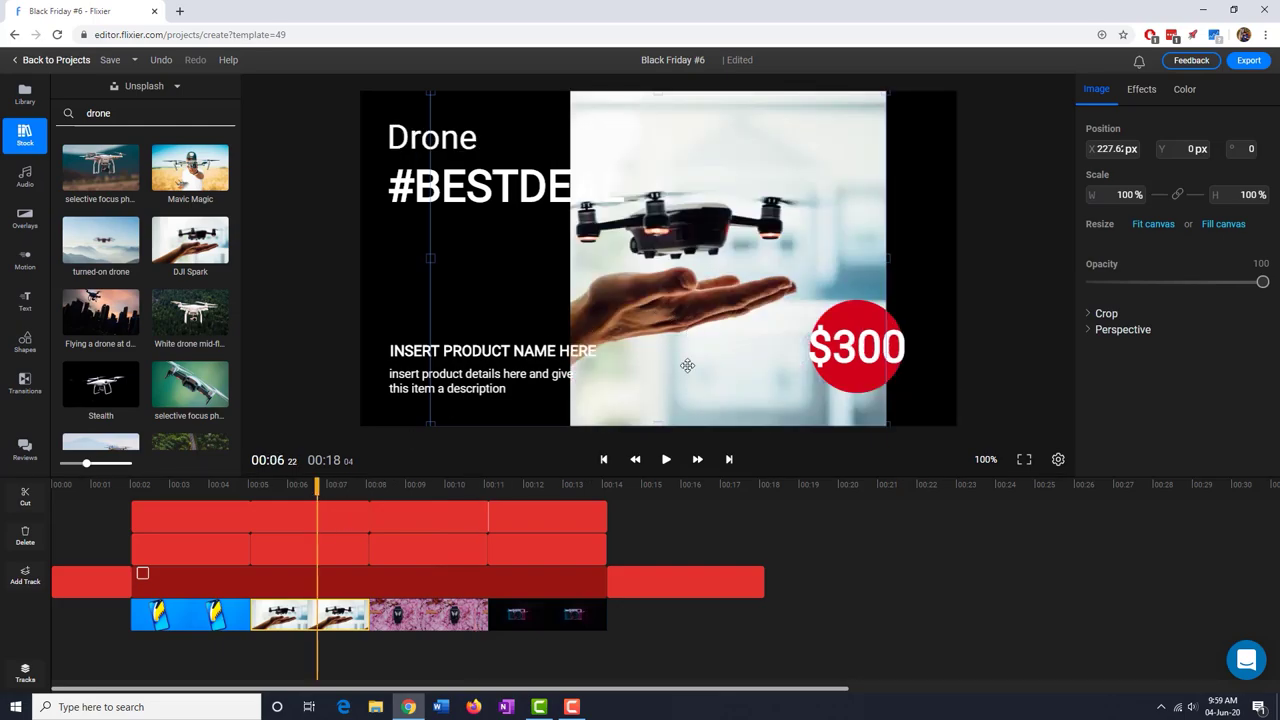
pyautogui.click(429, 486)
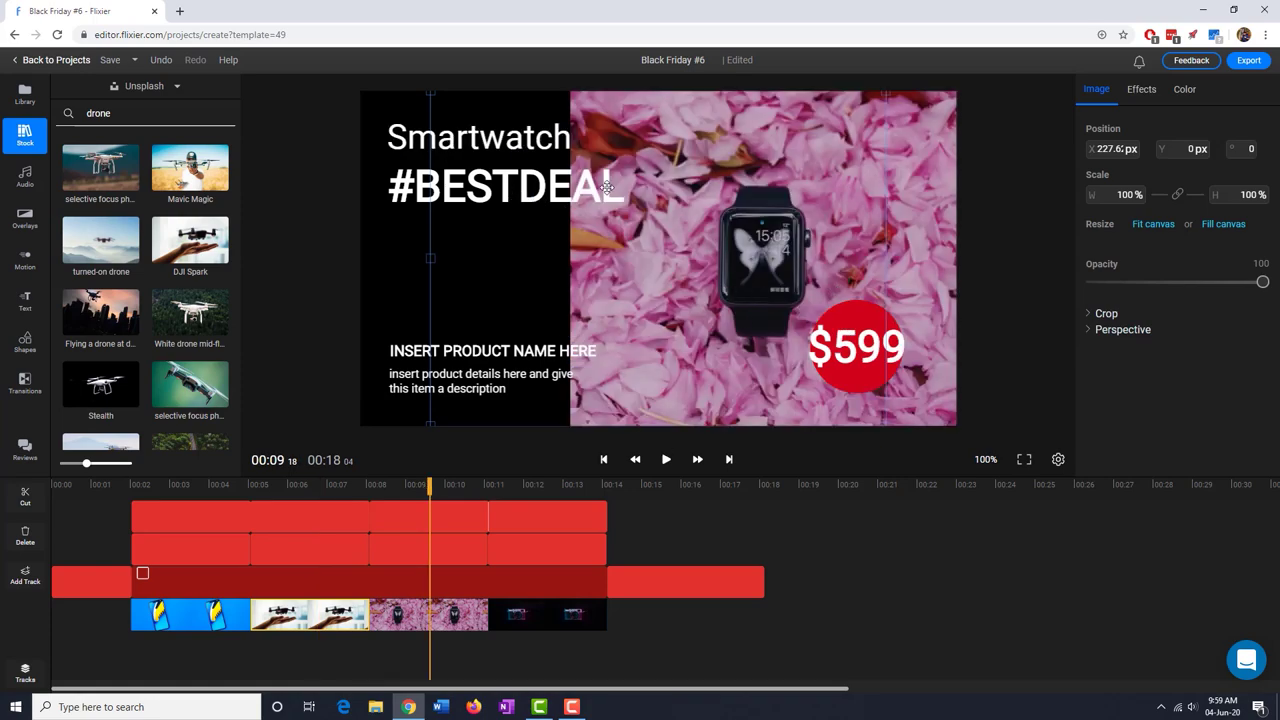
pyautogui.click(300, 486)
# - Shift the DJI Spark photo right on the Drone $300 slide to X 522 px, Y 0 px
pyautogui.click(323, 608)
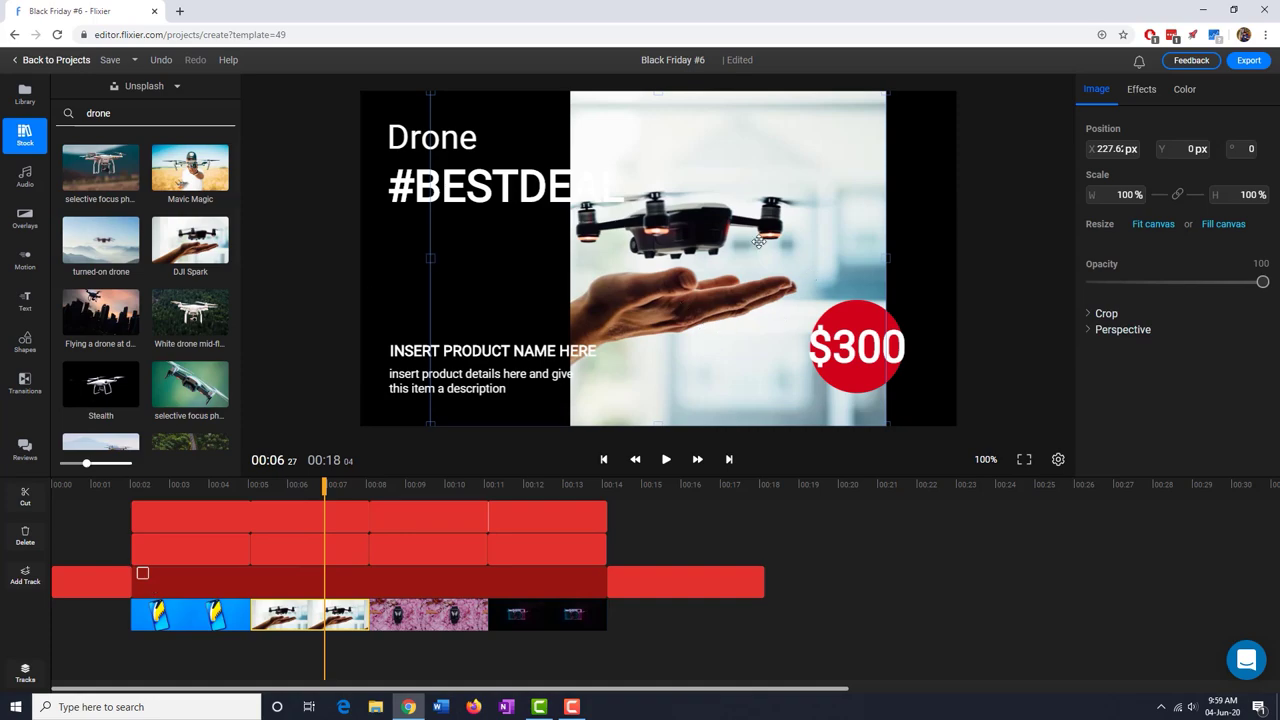
pyautogui.moveTo(794, 264); pyautogui.dragTo(892, 268)
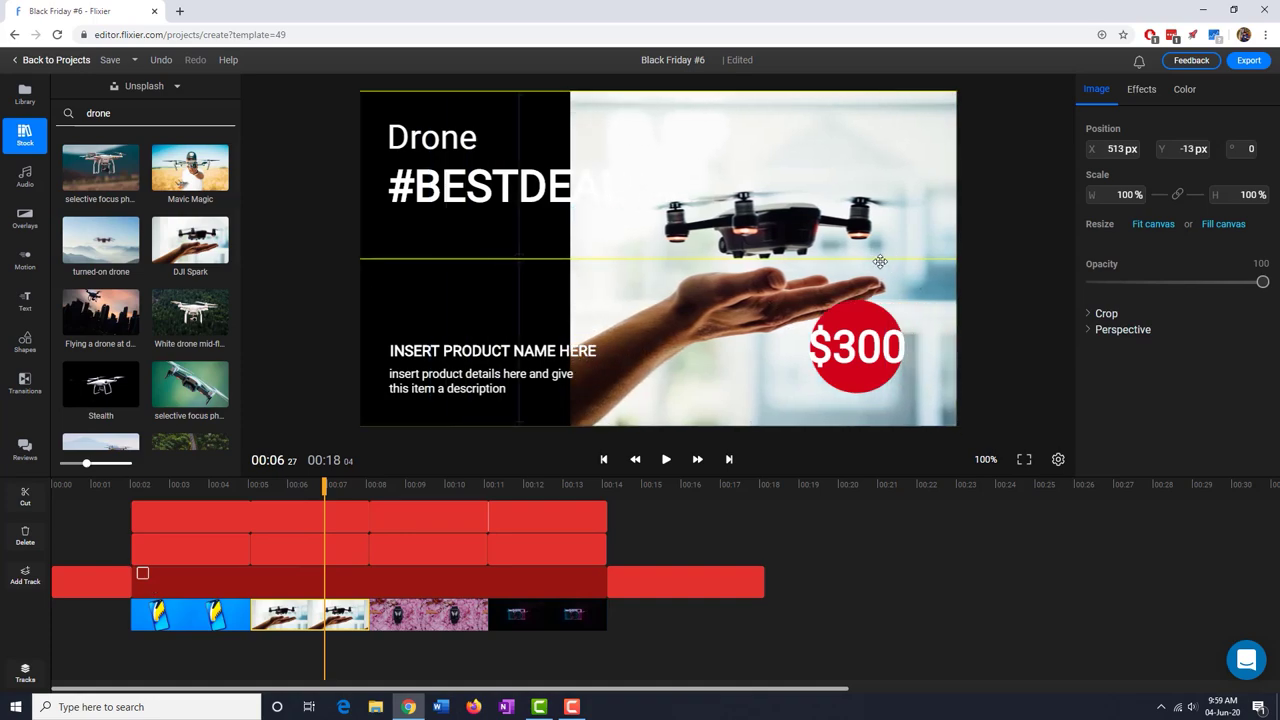
pyautogui.click(303, 620)
pyautogui.click(335, 645)
pyautogui.click(322, 622)
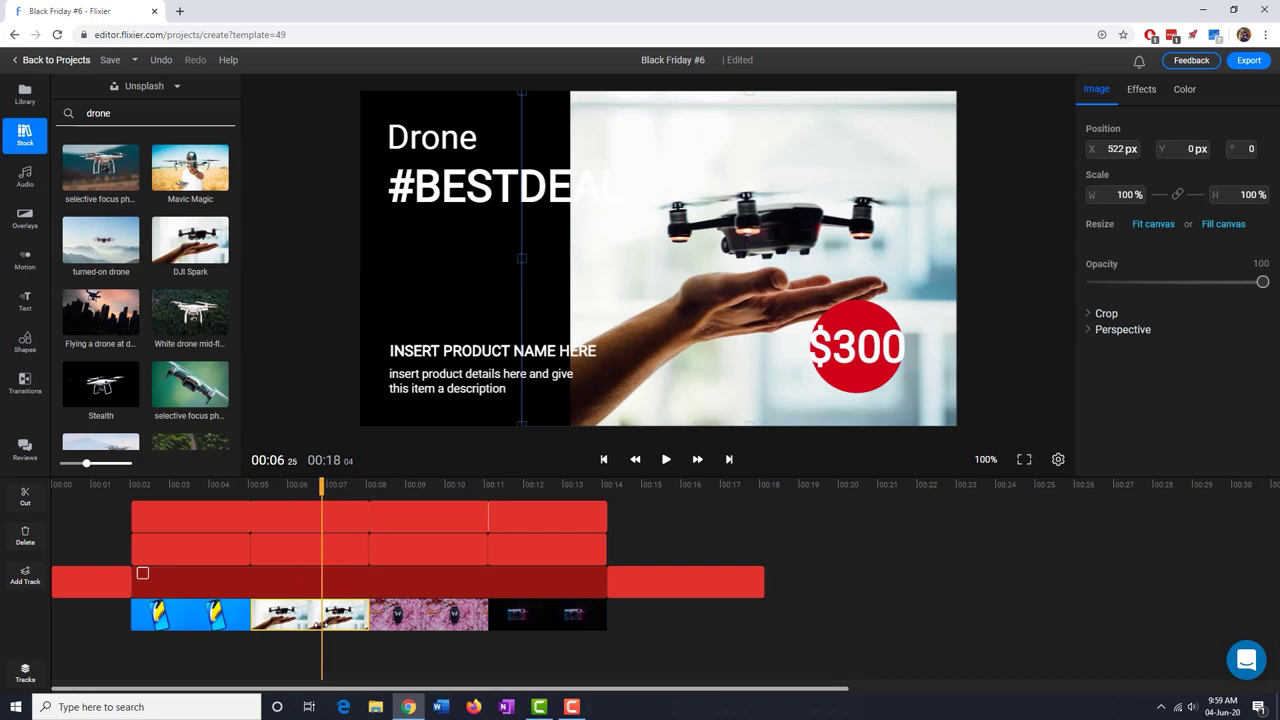
# - Give the drone photo opacity 58 and the Technicolor filter (after trying Sepia and Brownie), with brightness 99
pyautogui.moveTo(1261, 282); pyautogui.dragTo(1191, 283)
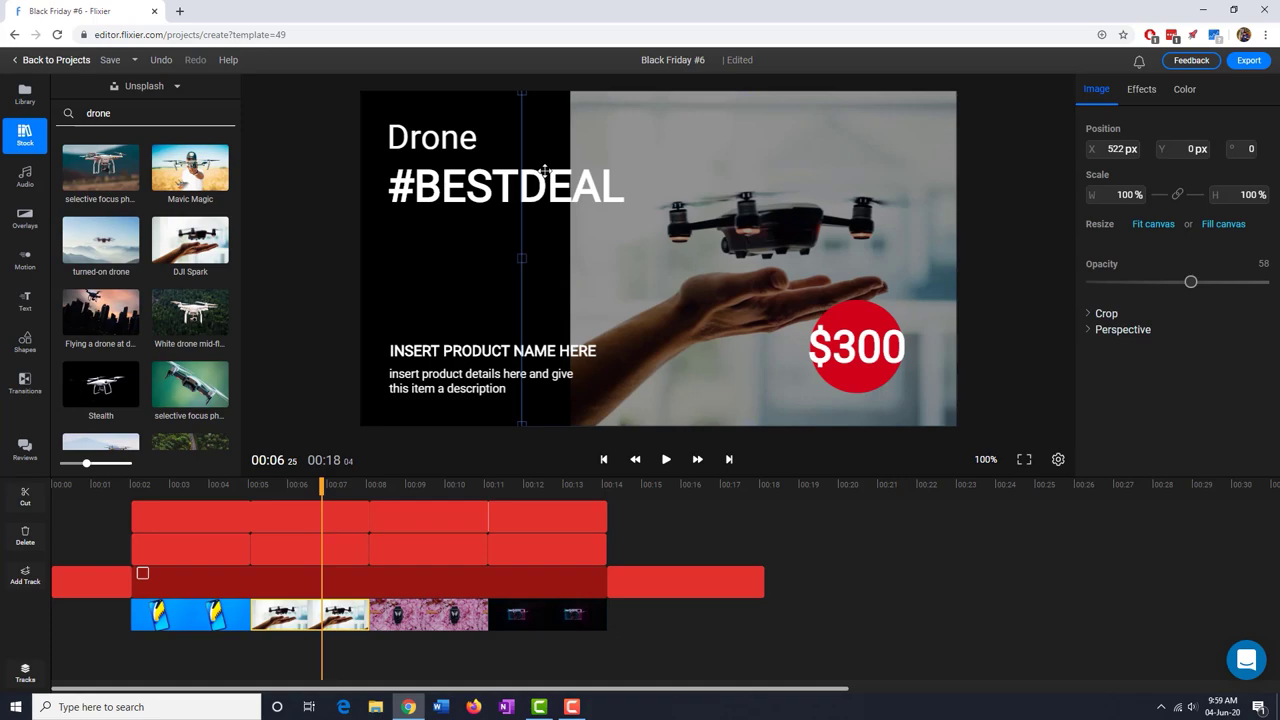
pyautogui.click(1141, 89)
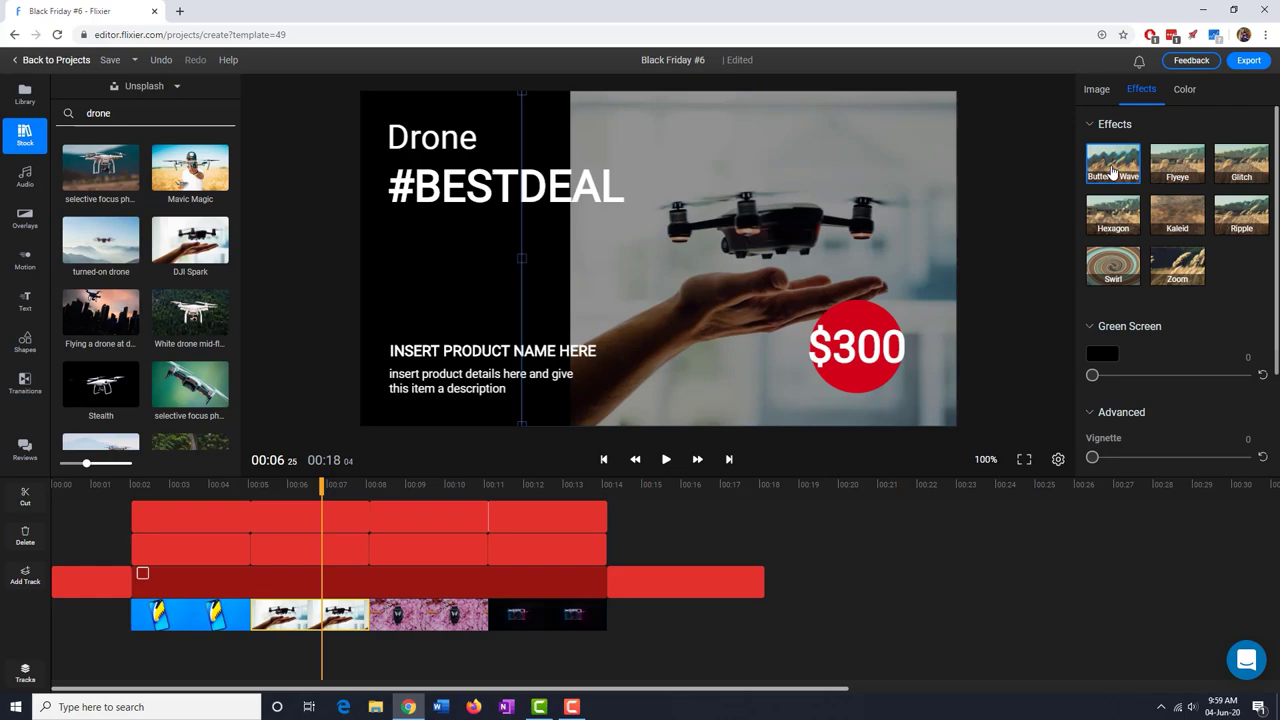
pyautogui.click(1198, 92)
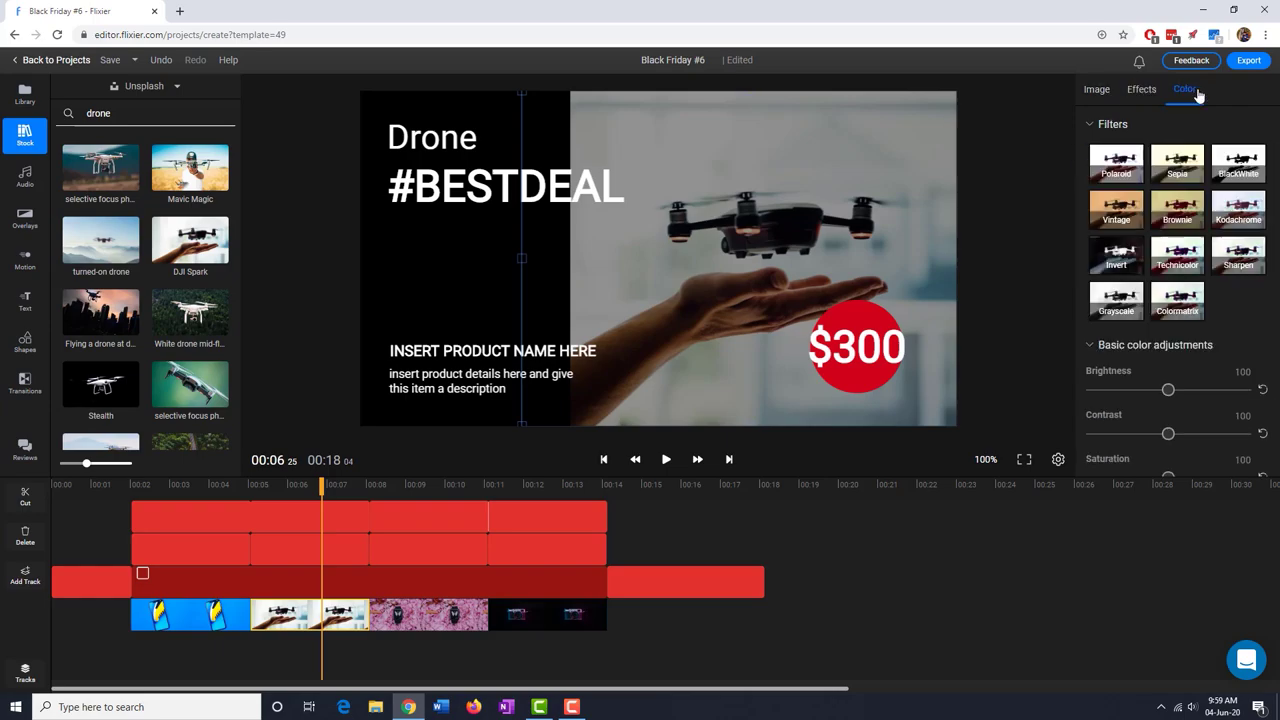
pyautogui.click(1177, 163)
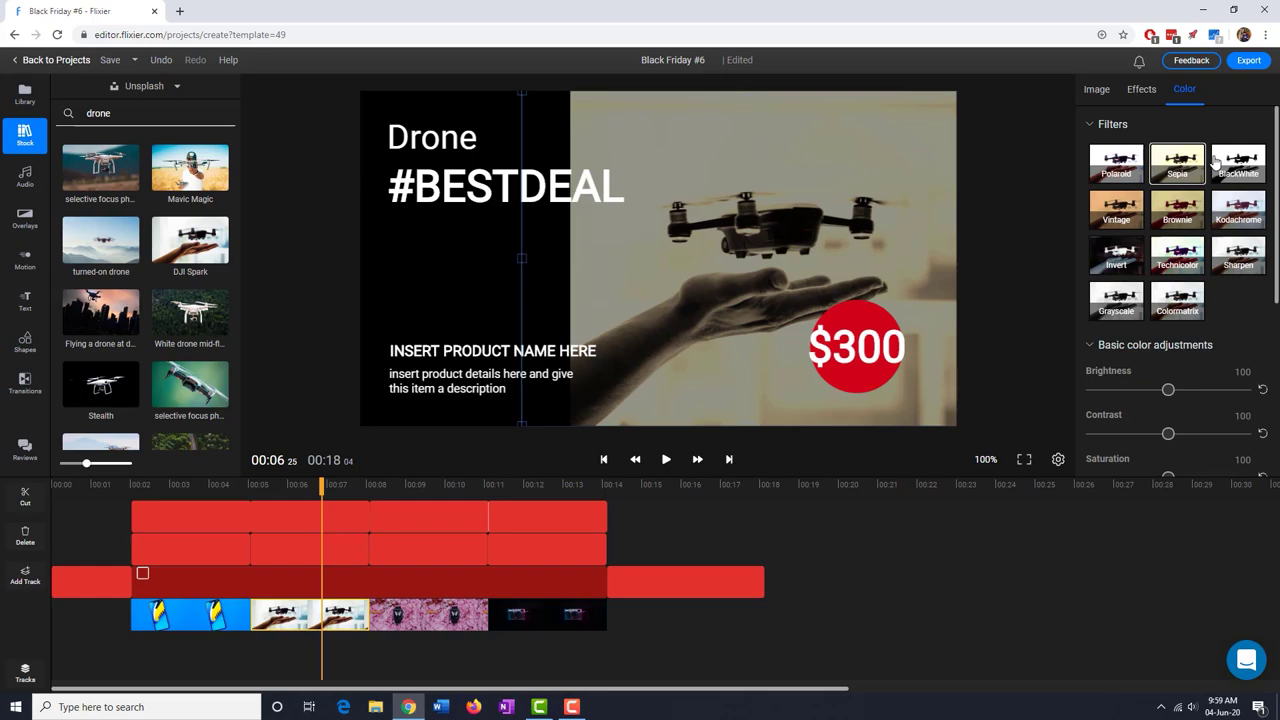
pyautogui.click(1168, 210)
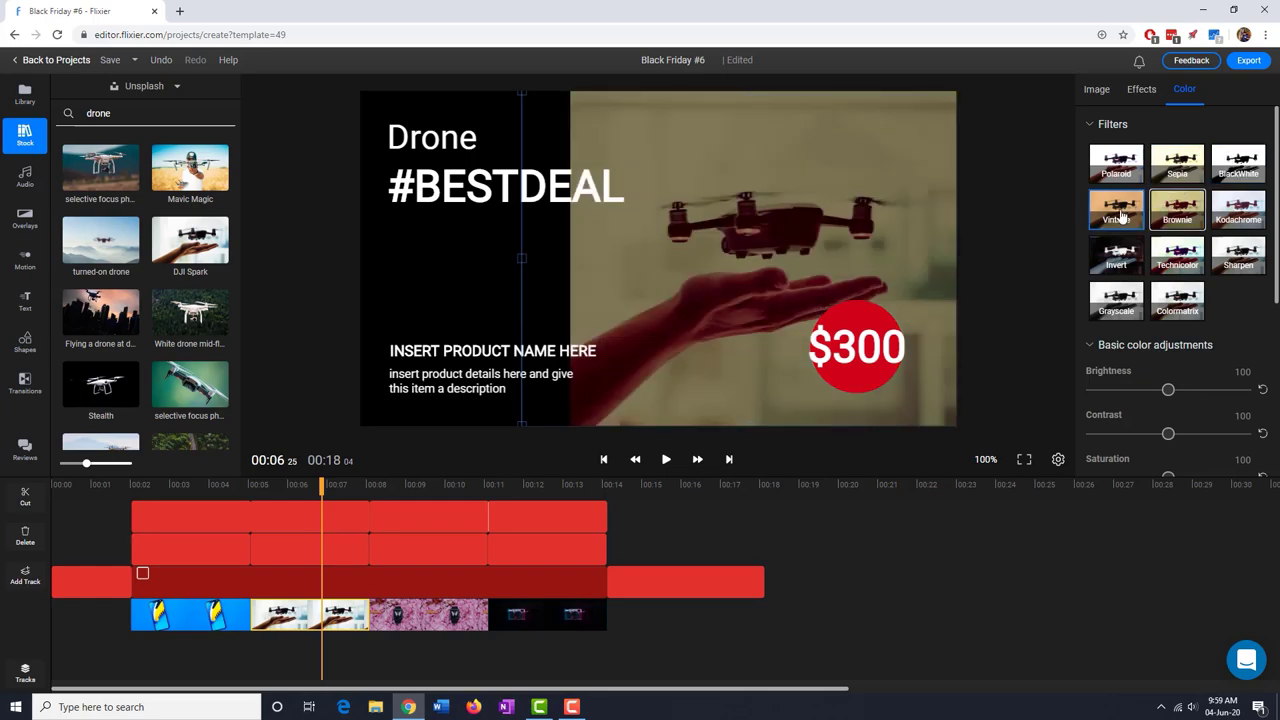
pyautogui.click(1116, 255)
pyautogui.click(1177, 255)
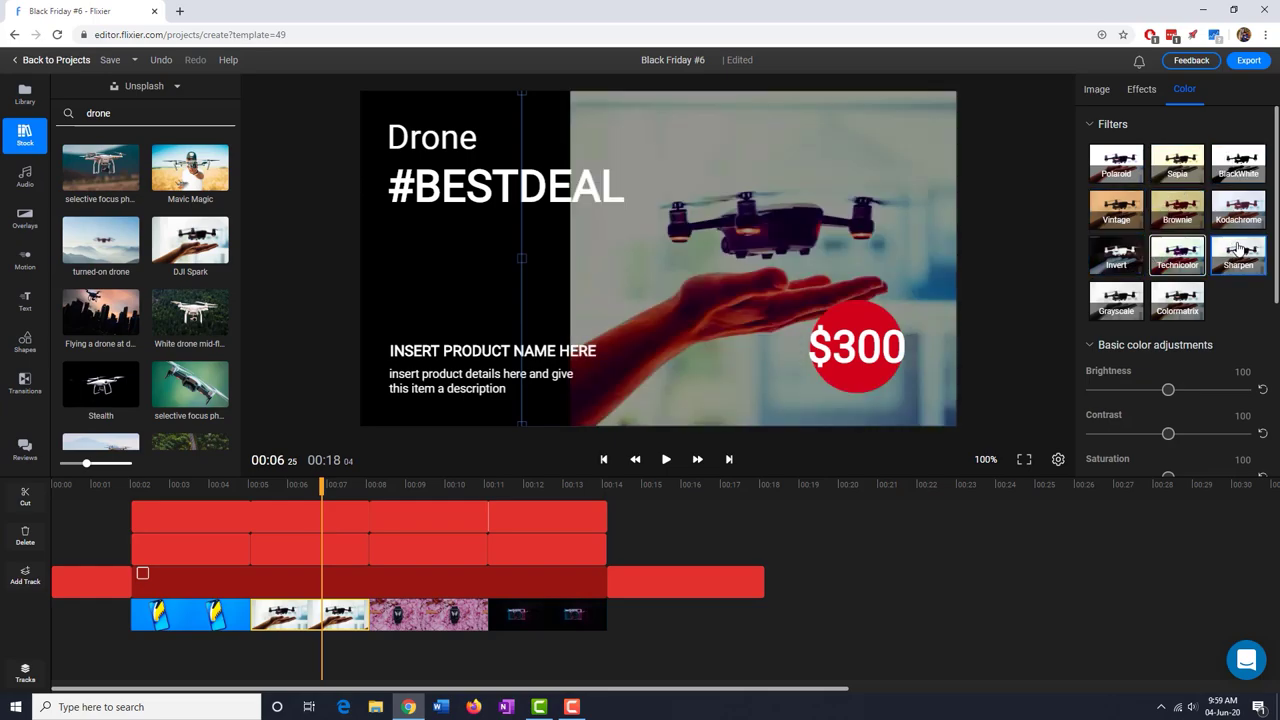
pyautogui.moveTo(1167, 390); pyautogui.dragTo(1167, 390)
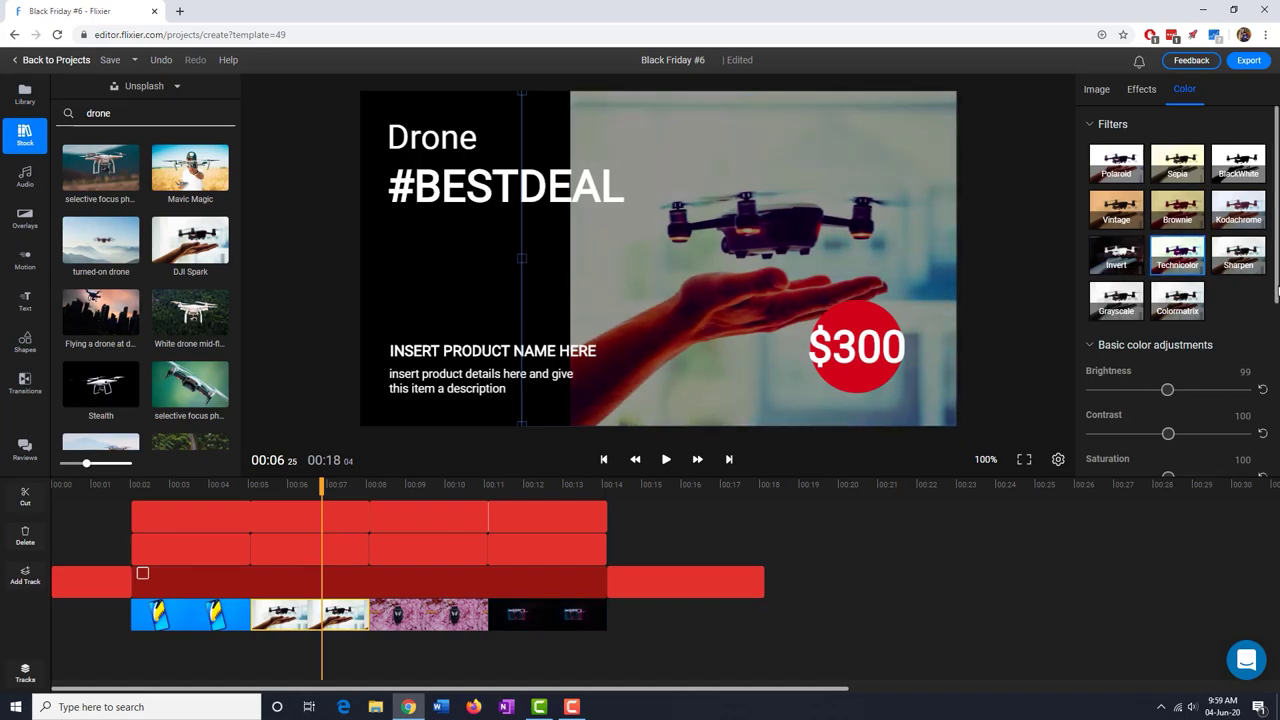
pyautogui.scroll(-3, 1170, 390)
pyautogui.scroll(3, 1212, 225)
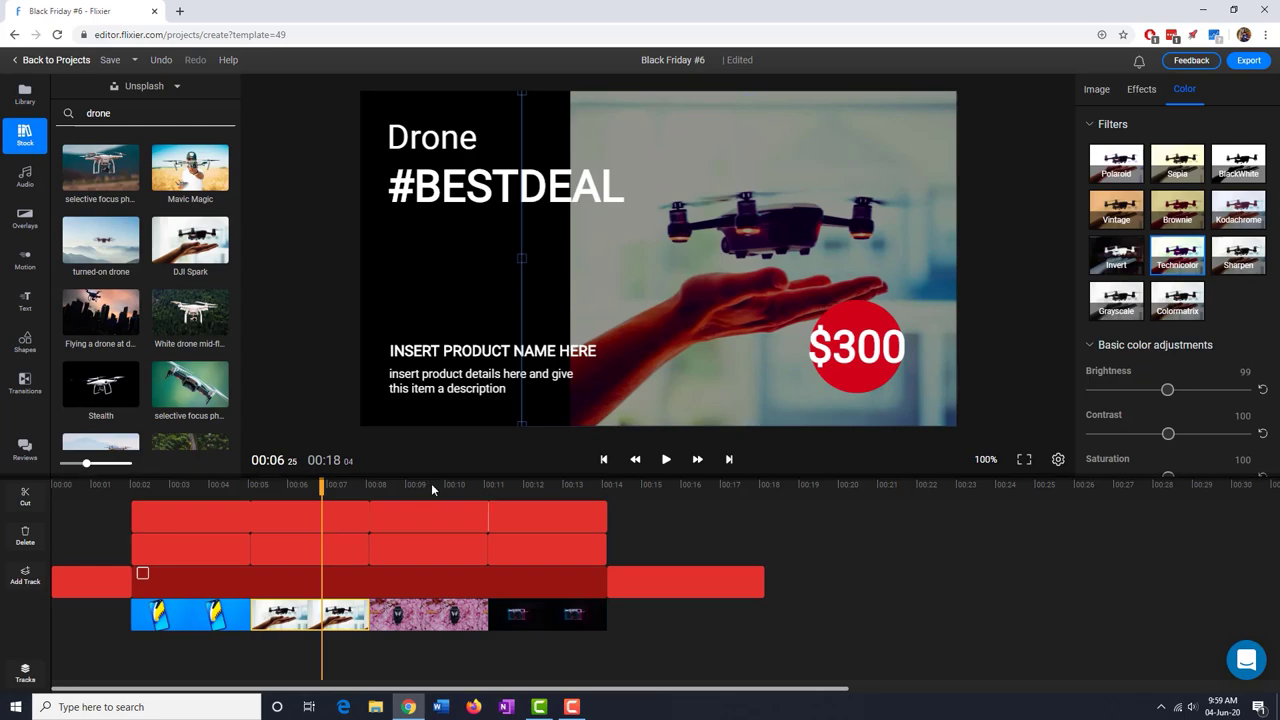
# - Add the ambient 'Someday' track below the slides and preview it from 00:25
pyautogui.click(25, 177)
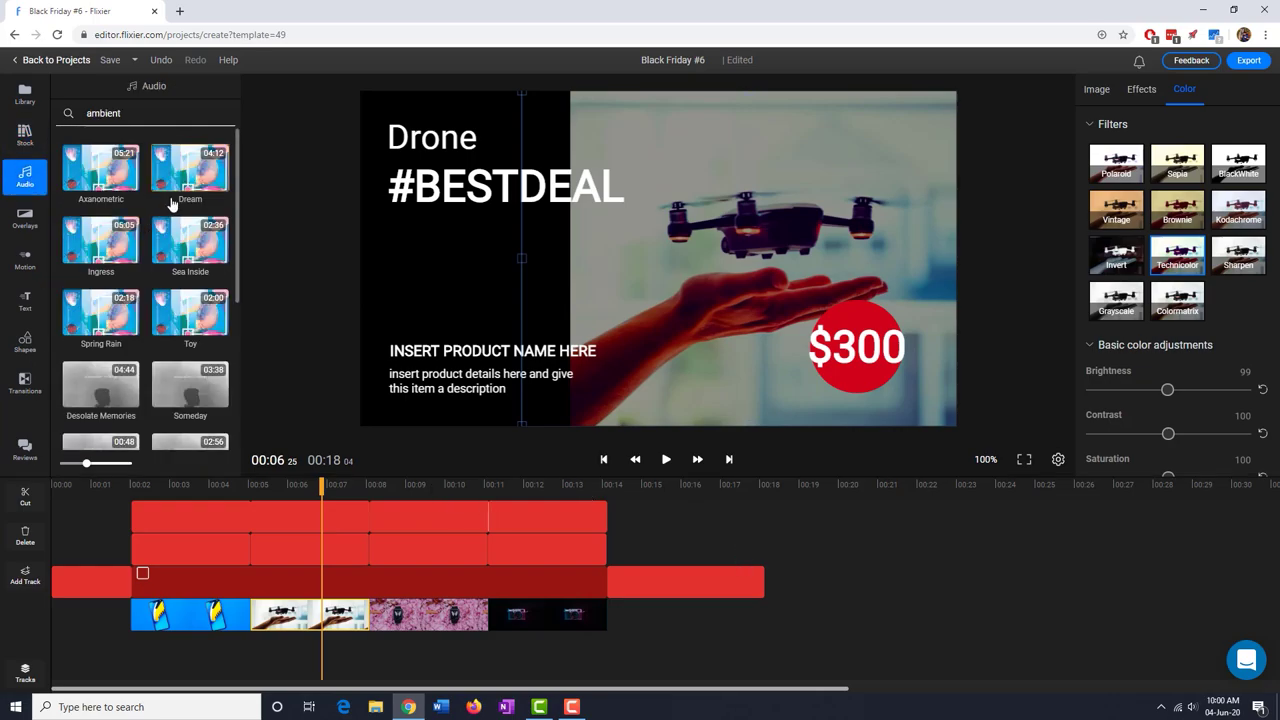
pyautogui.scroll(-1, 190, 230)
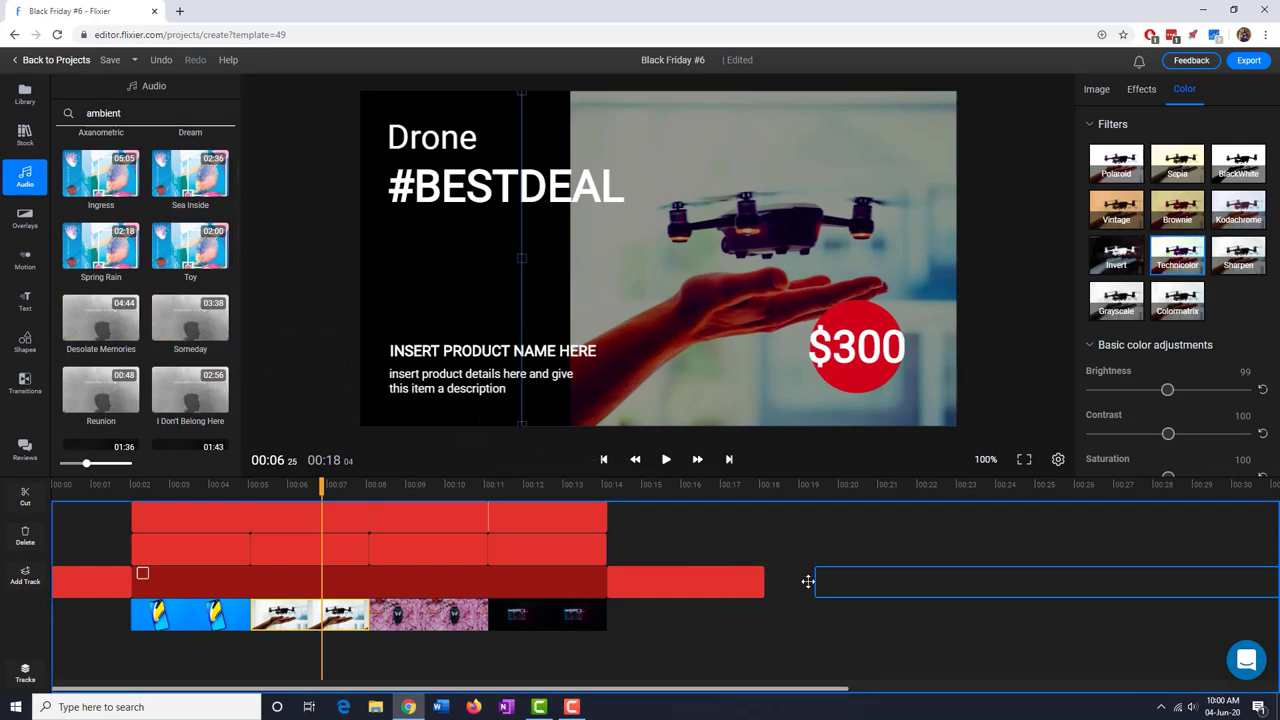
pyautogui.moveTo(257, 350); pyautogui.dragTo(796, 583)
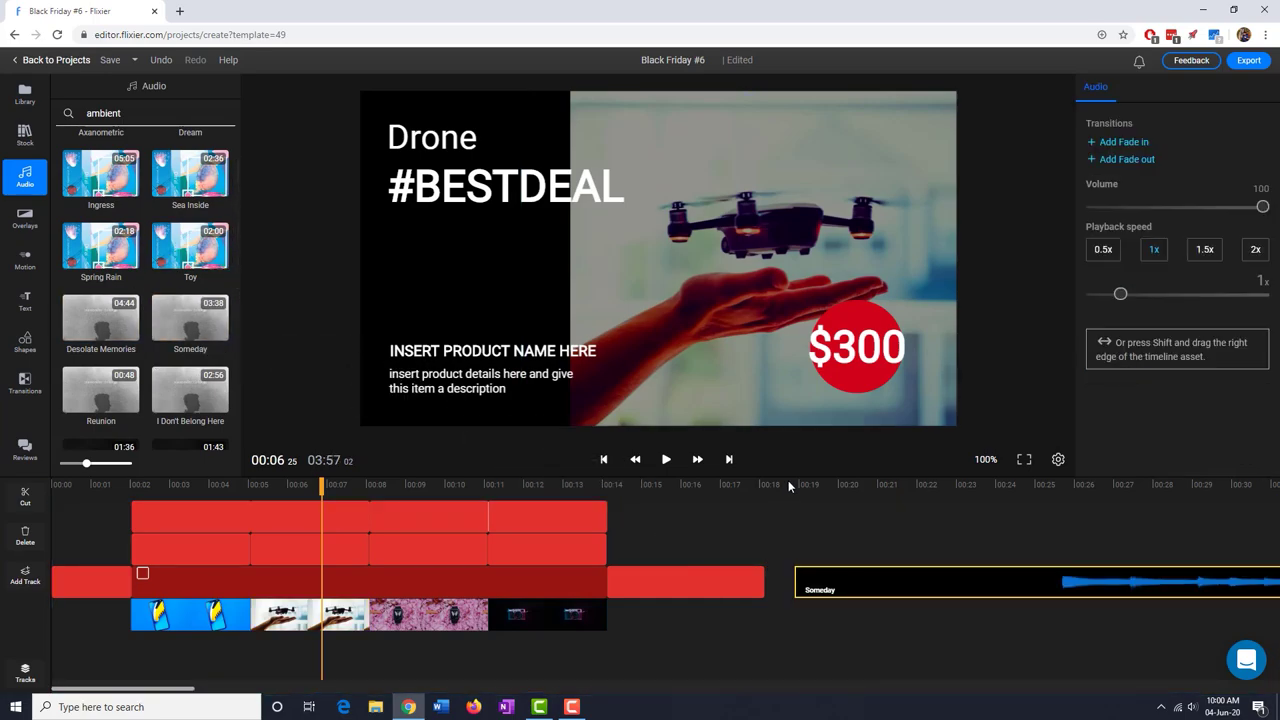
pyautogui.click(789, 485)
pyautogui.click(1026, 486)
pyautogui.click(1050, 486)
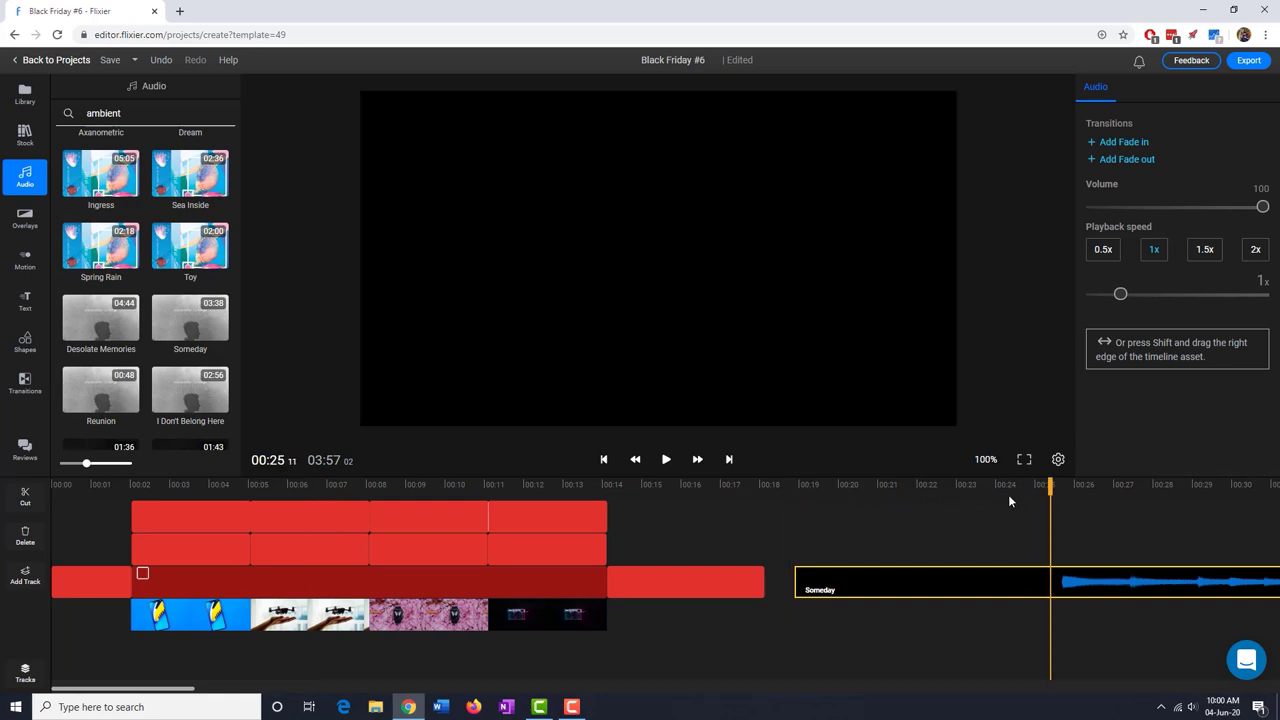
pyautogui.click(665, 461)
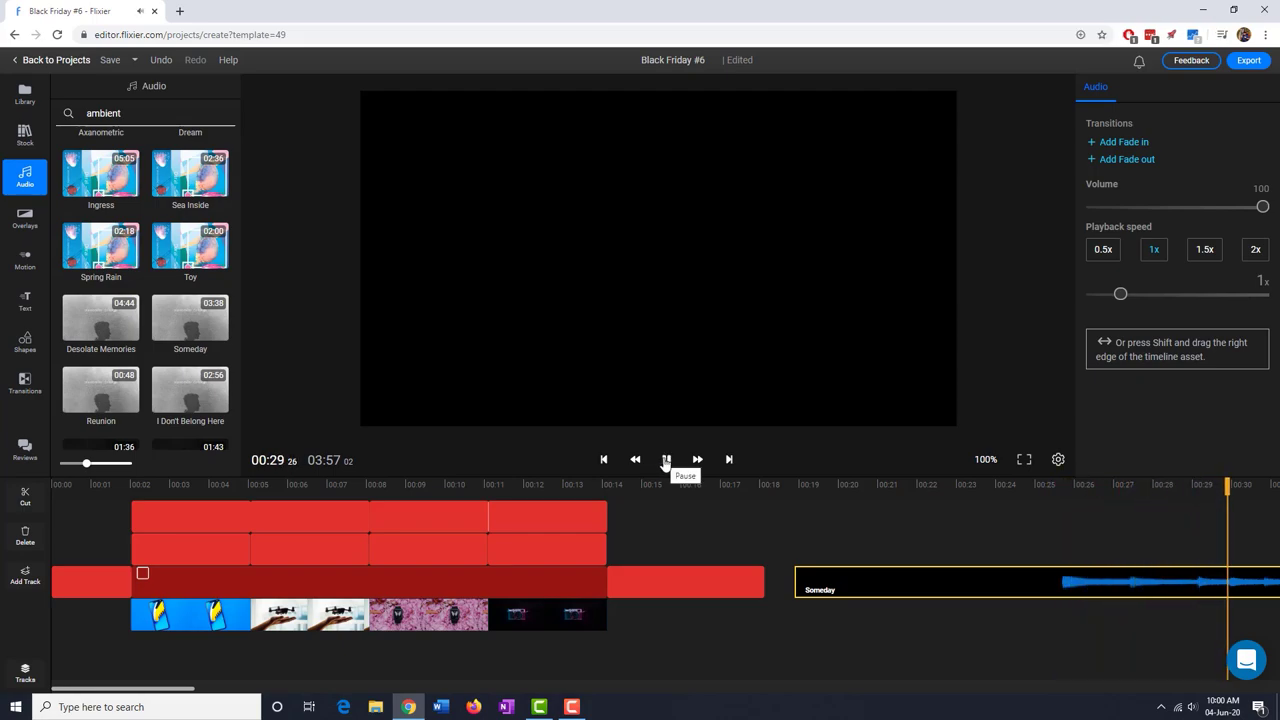
pyautogui.click(665, 461)
# - Trim the start of the Someday audio, move it to 00:00, and replay from the beginning
pyautogui.moveTo(798, 578); pyautogui.dragTo(1073, 594)
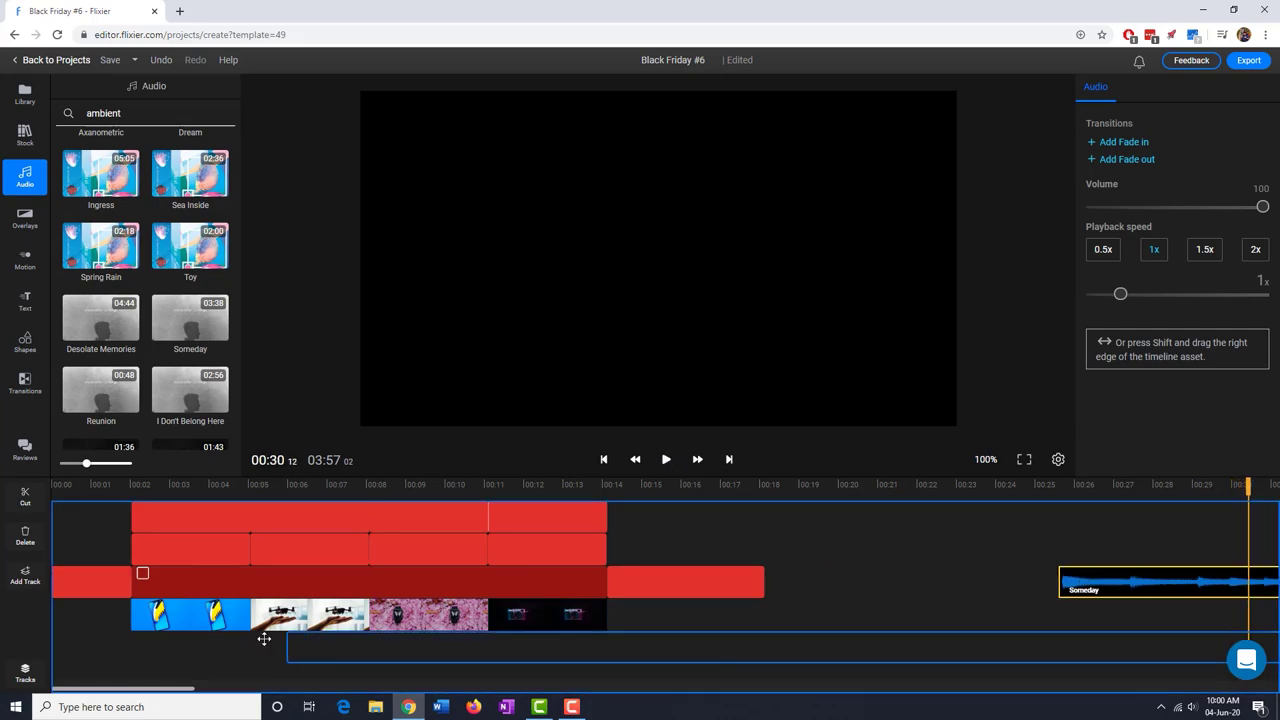
pyautogui.moveTo(1073, 594); pyautogui.dragTo(70, 640)
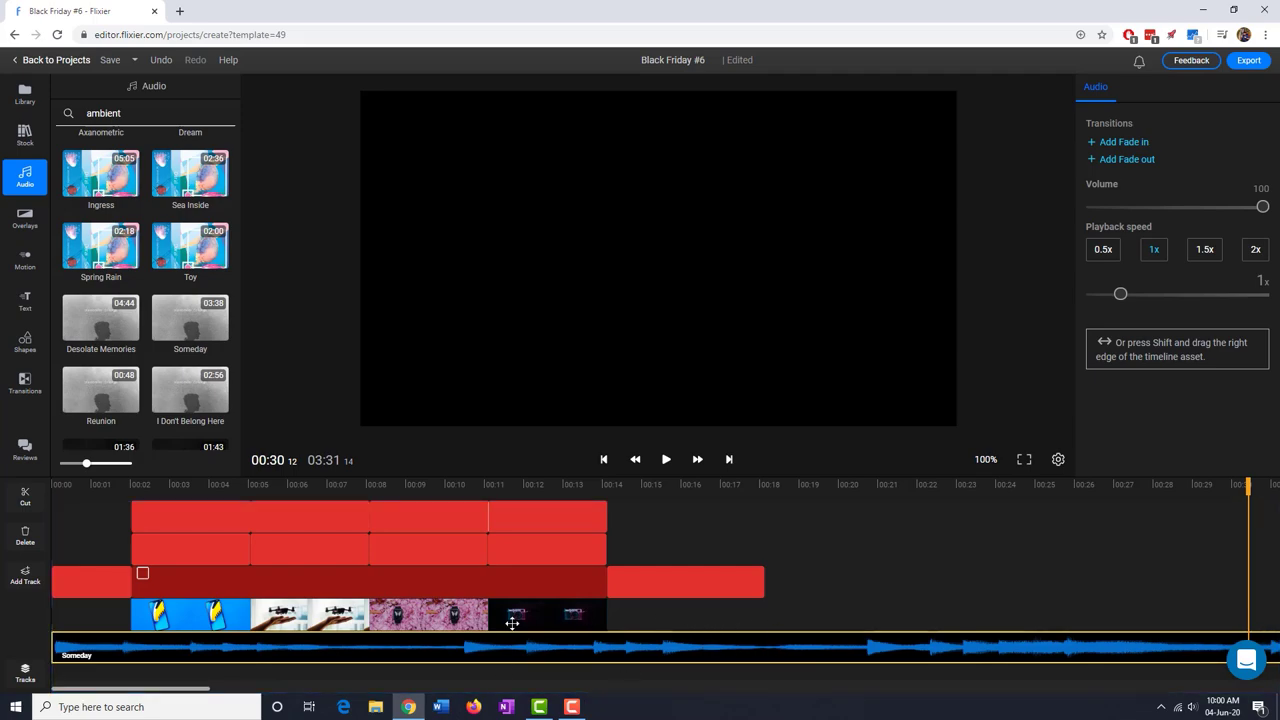
pyautogui.moveTo(122, 486); pyautogui.dragTo(57, 493)
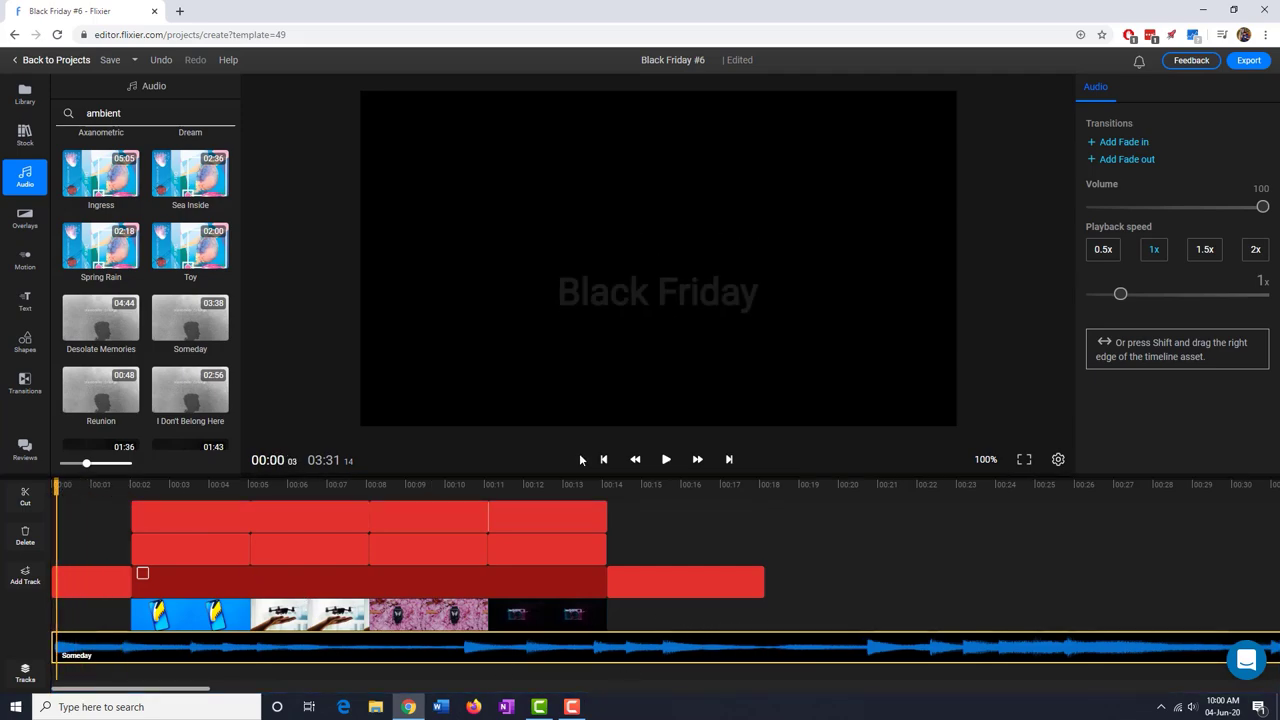
pyautogui.click(666, 459)
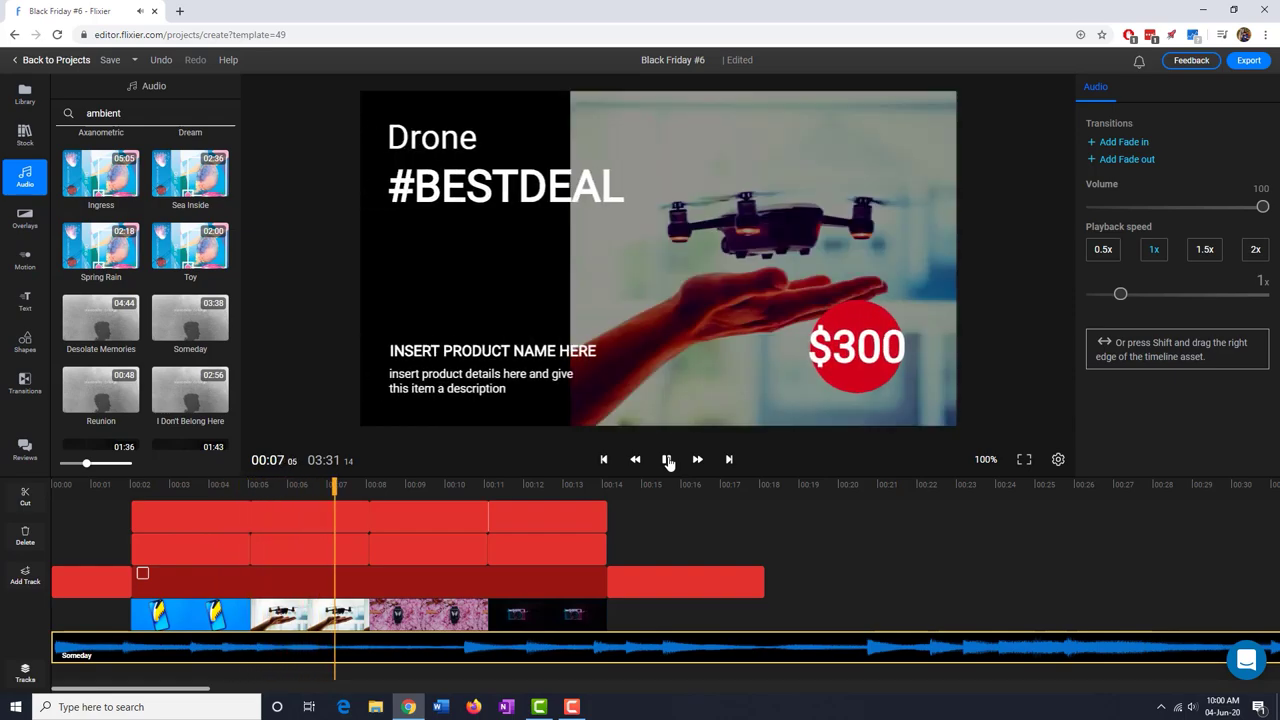
pyautogui.click(667, 459)
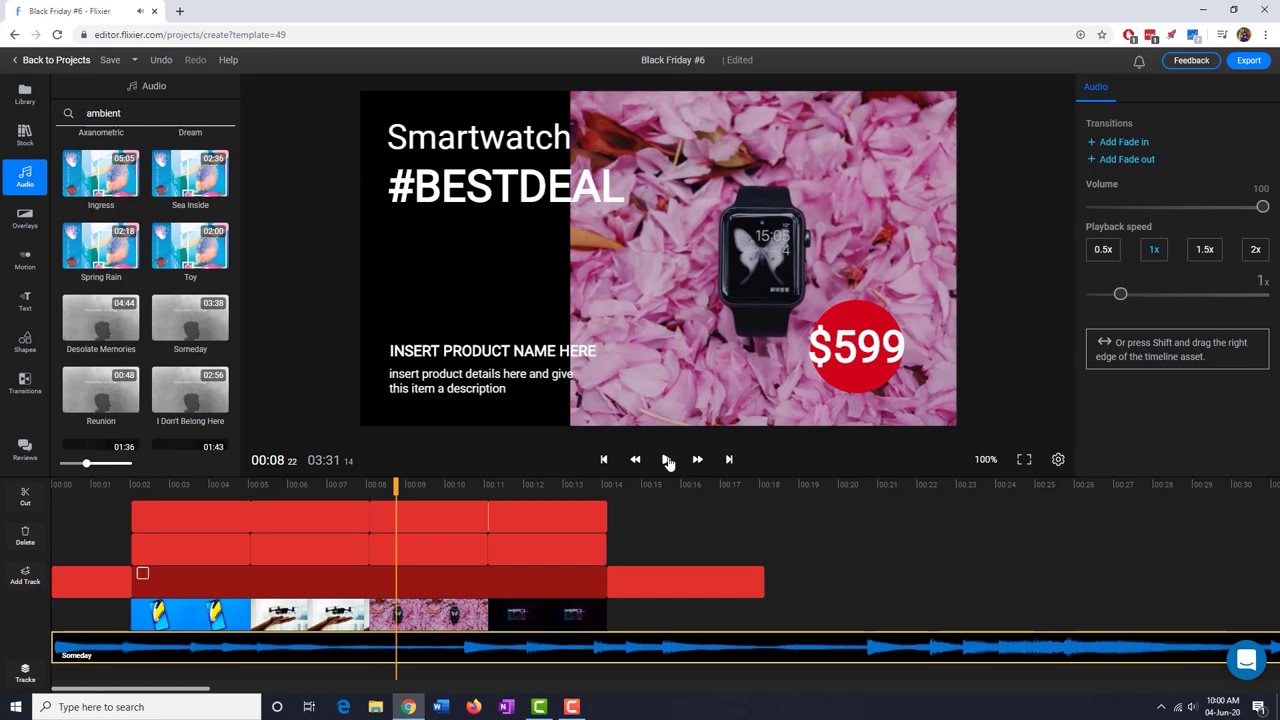
pyautogui.moveTo(121, 113); pyautogui.dragTo(100, 113)
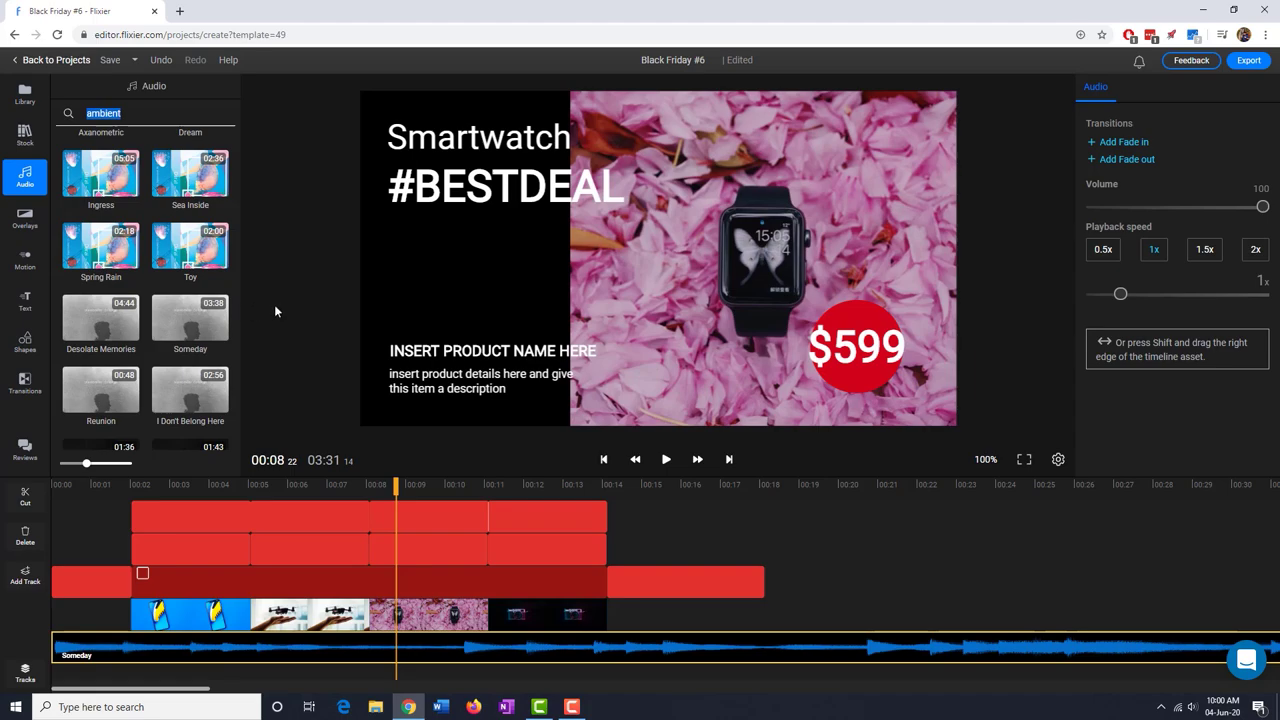
pyautogui.click(790, 575)
pyautogui.click(724, 633)
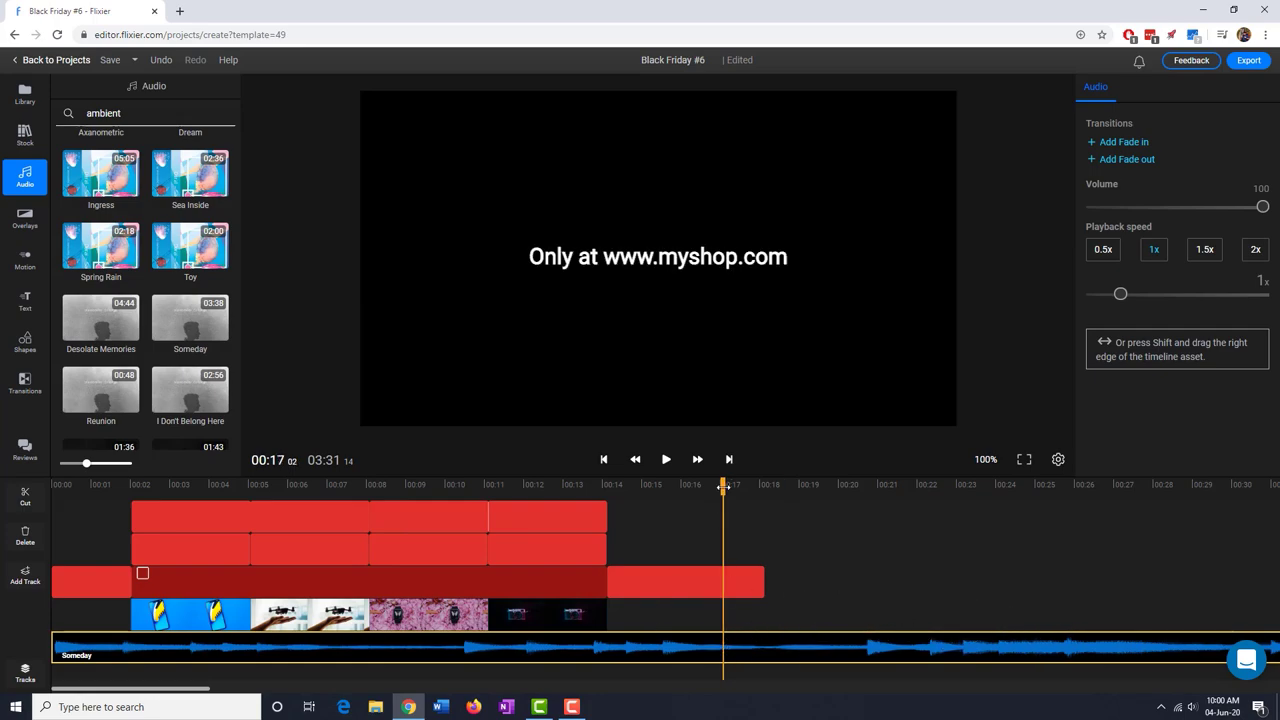
pyautogui.moveTo(723, 487); pyautogui.dragTo(763, 491)
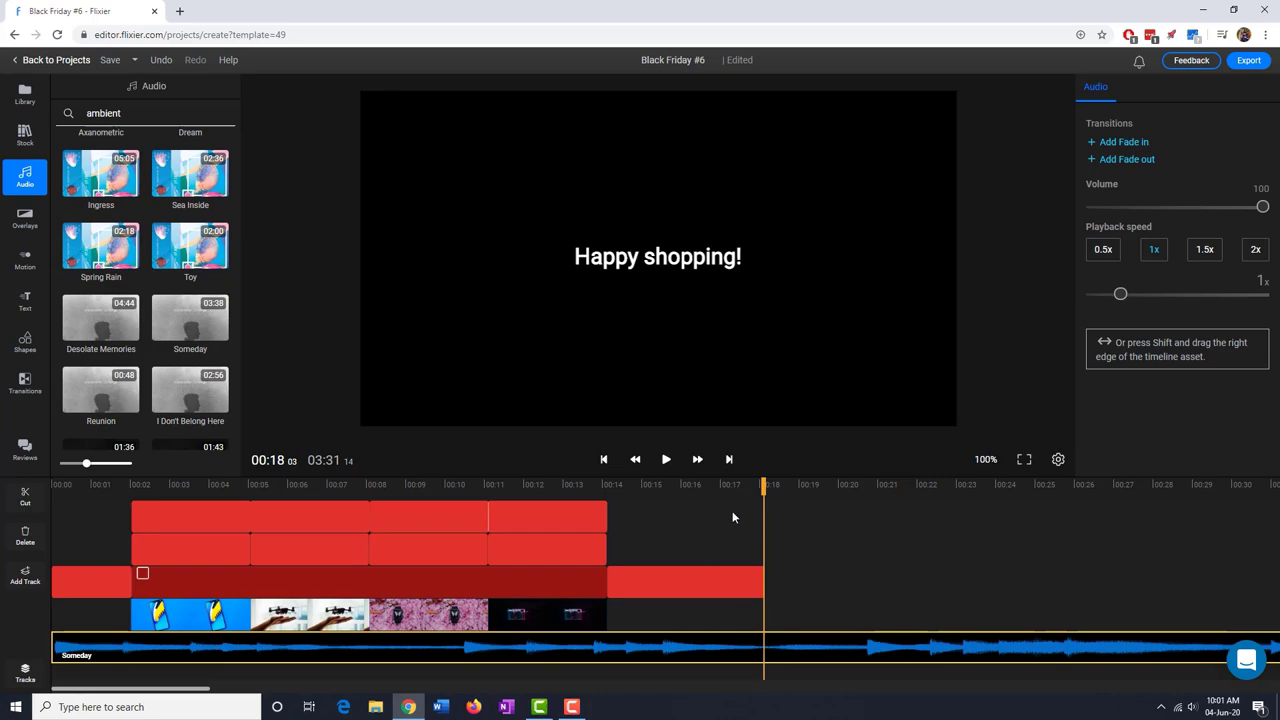
pyautogui.moveTo(763, 486); pyautogui.dragTo(765, 487)
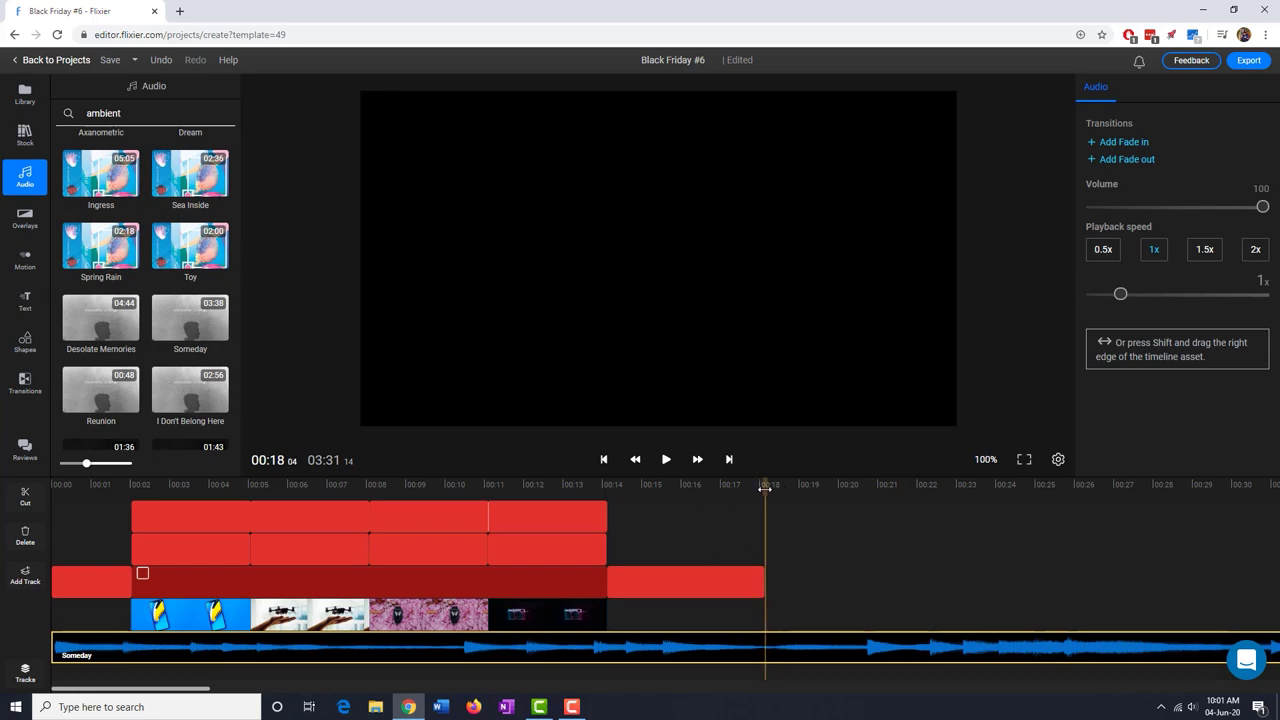
# - Split the Someday music at 00:18 and delete the trailing piece
pyautogui.click(24, 508)
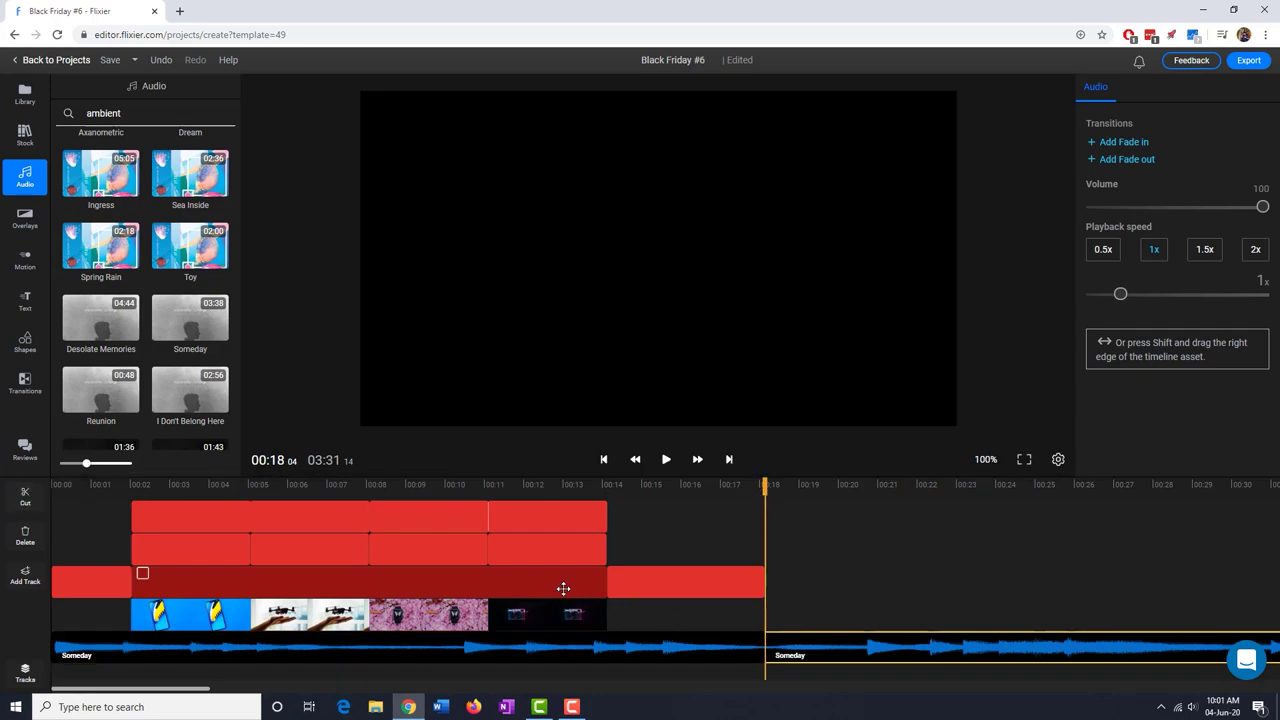
pyautogui.click(913, 648)
pyautogui.moveTo(913, 648); pyautogui.dragTo(980, 648)
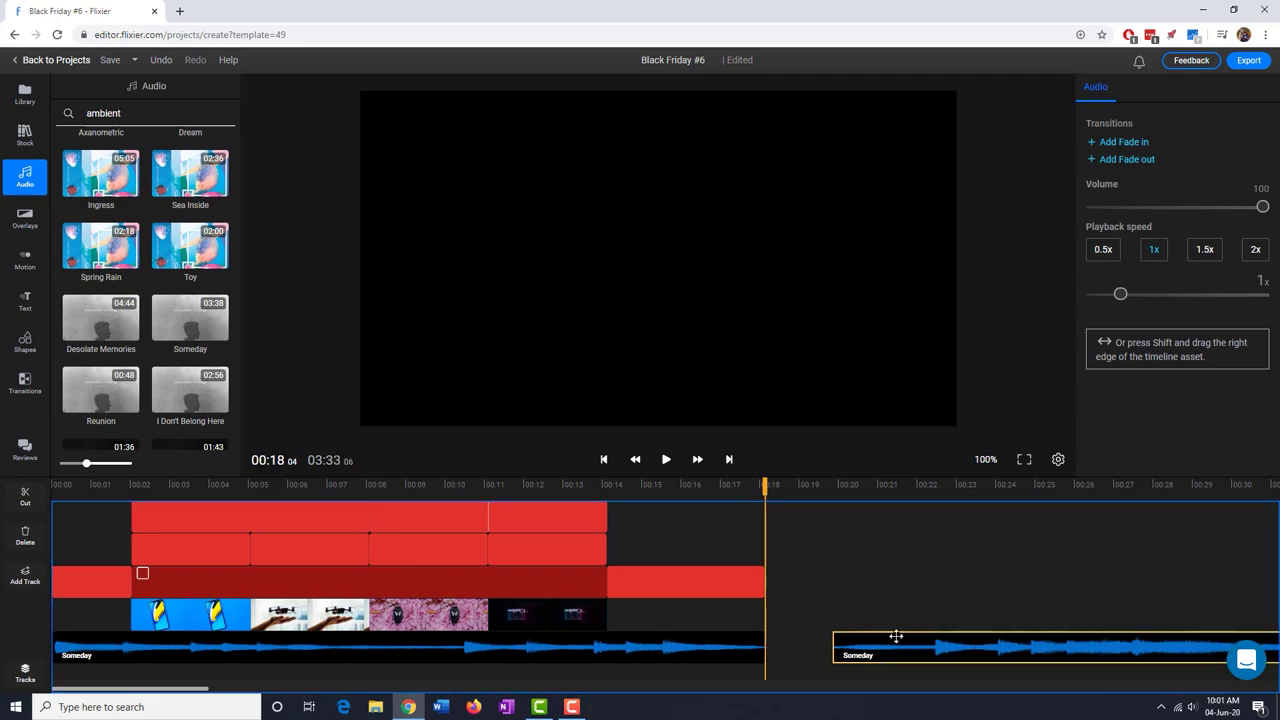
pyautogui.click(712, 647)
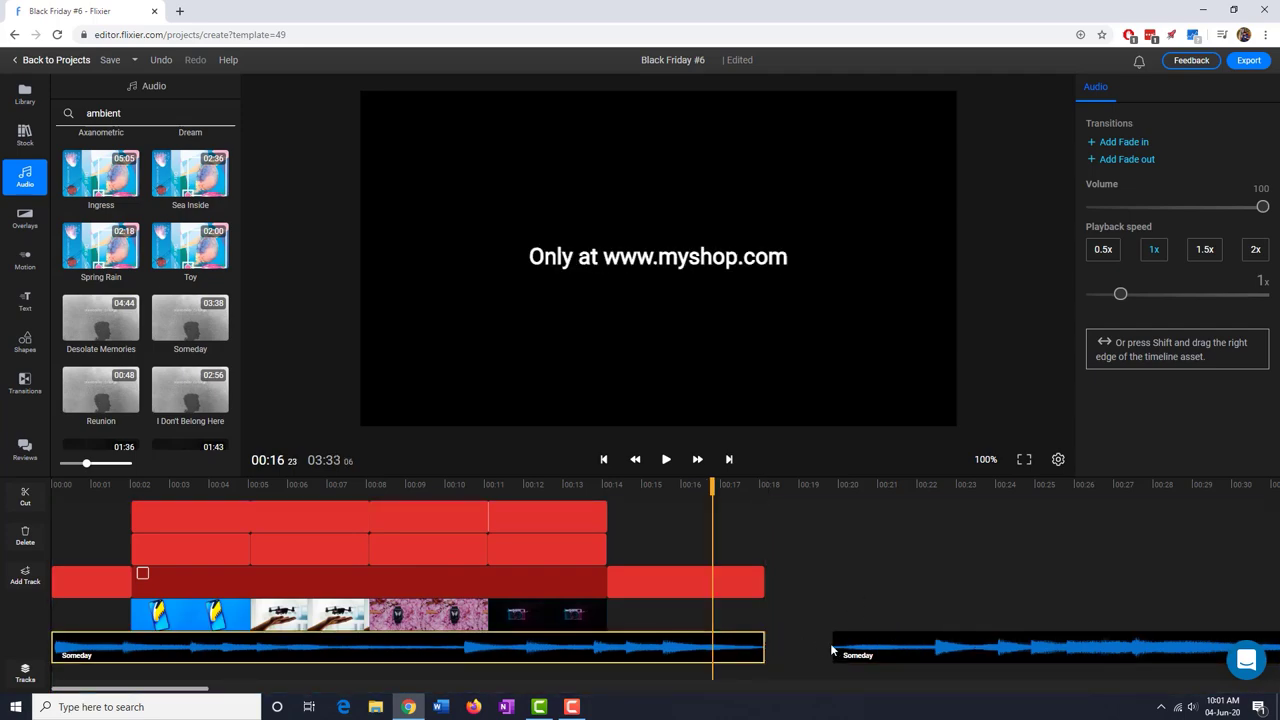
pyautogui.moveTo(858, 648); pyautogui.dragTo(838, 648)
pyautogui.click(848, 604)
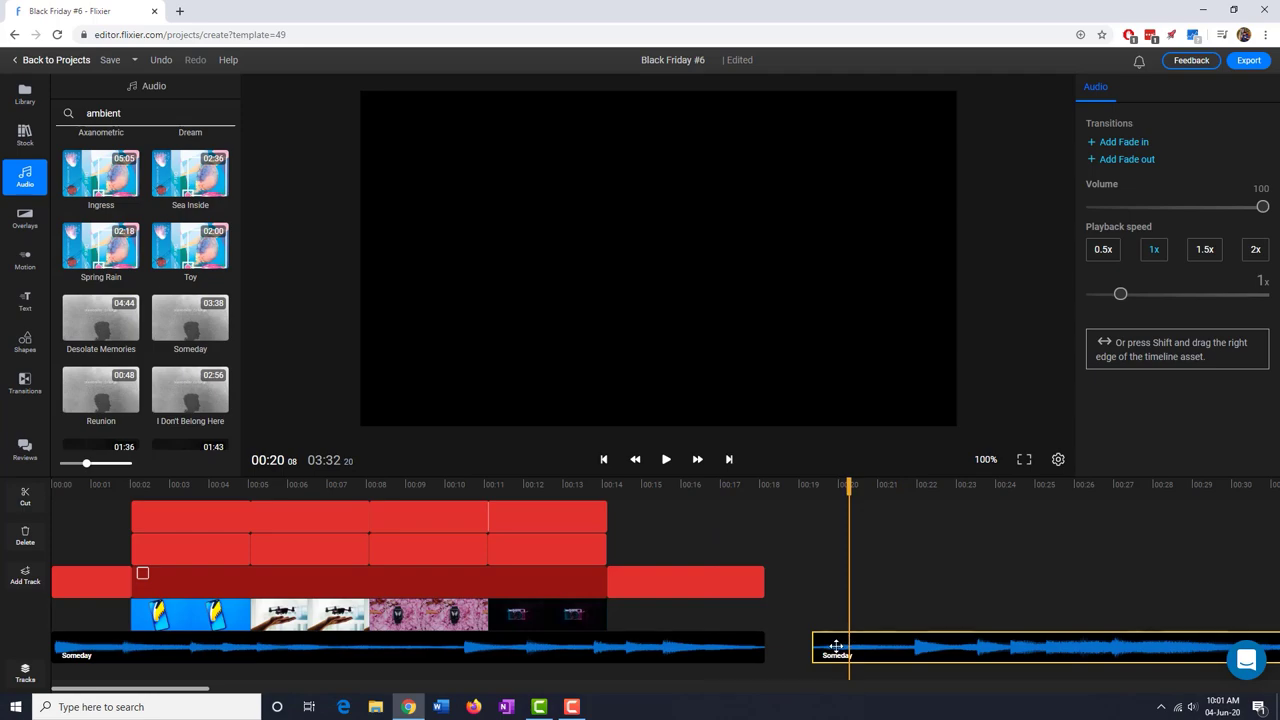
pyautogui.press('Delete')
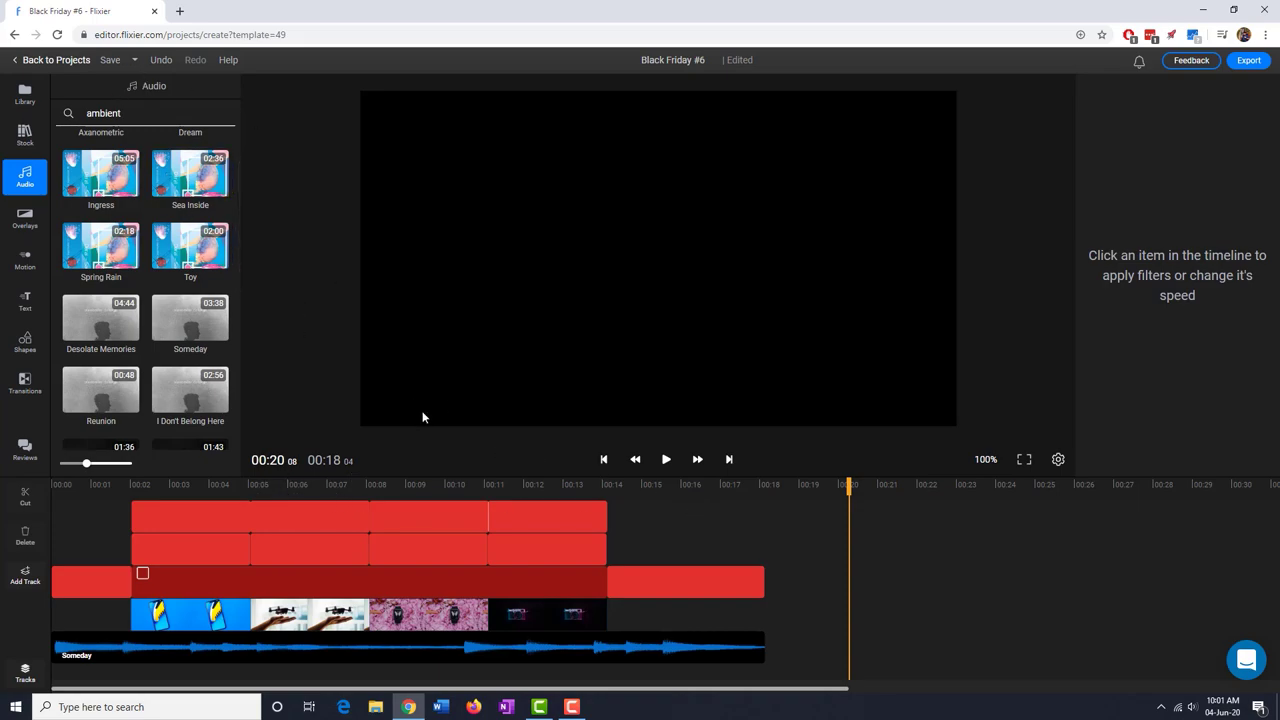
# - Rename the project from 'Black Friday #6' to 'Black Friday Demo' and save it
pyautogui.click(118, 62)
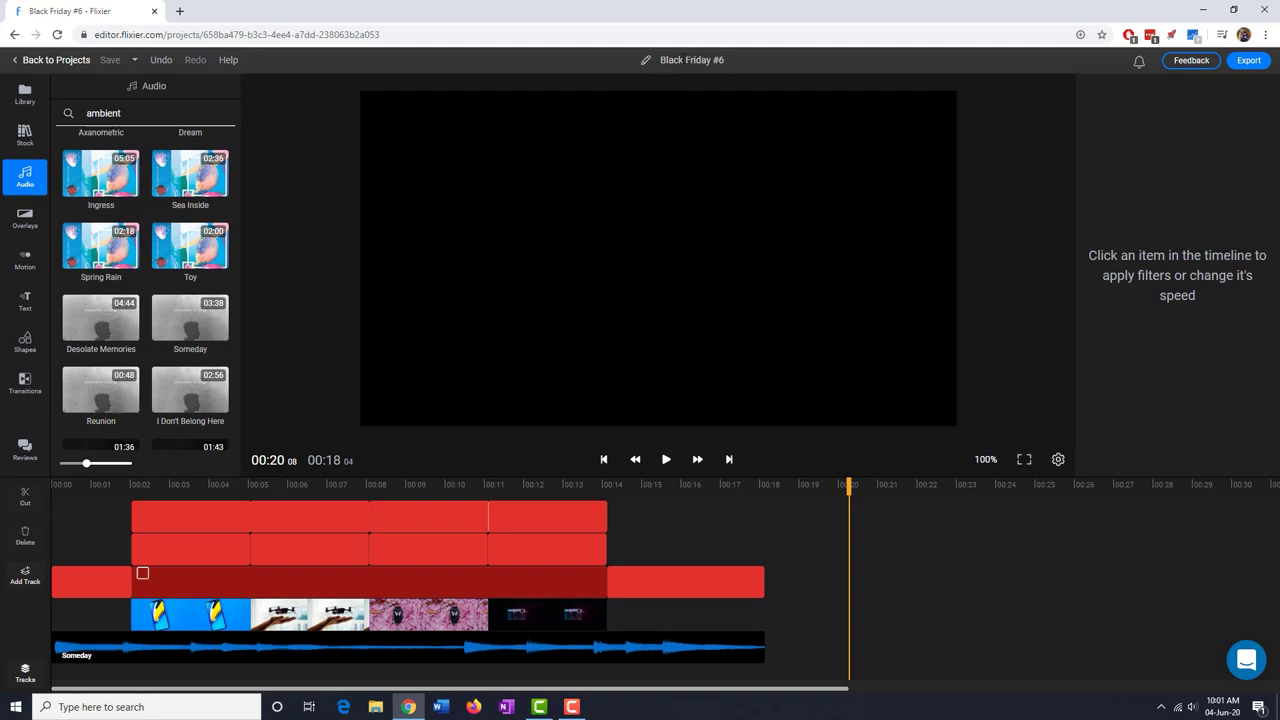
pyautogui.click(647, 62)
pyautogui.press('BackSpace')
pyautogui.press('BackSpace')
pyautogui.write('Demo')
pyautogui.click(638, 61)
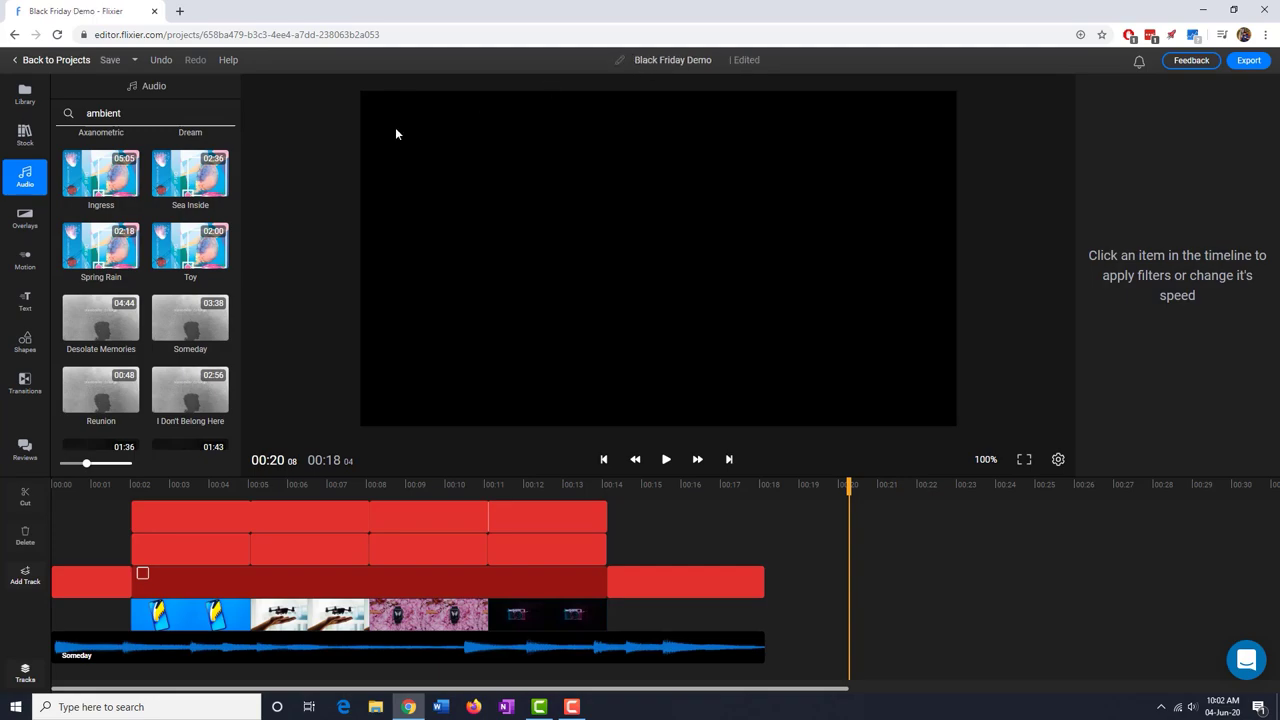
pyautogui.click(126, 64)
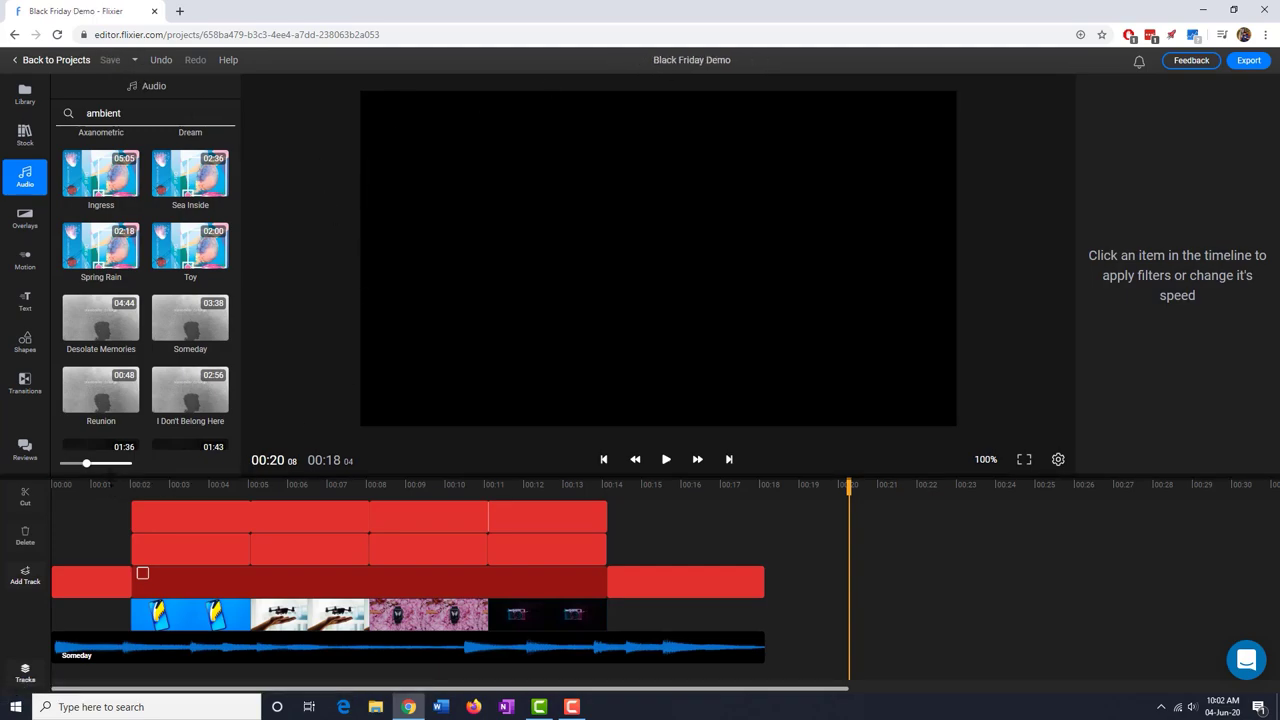
# - Scrub back through the start of the video, then return to the projects dashboard
pyautogui.click(115, 484)
pyautogui.moveTo(128, 484)
pyautogui.mouseDown()
pyautogui.moveTo(598, 484)
pyautogui.moveTo(118, 503)
pyautogui.mouseUp()
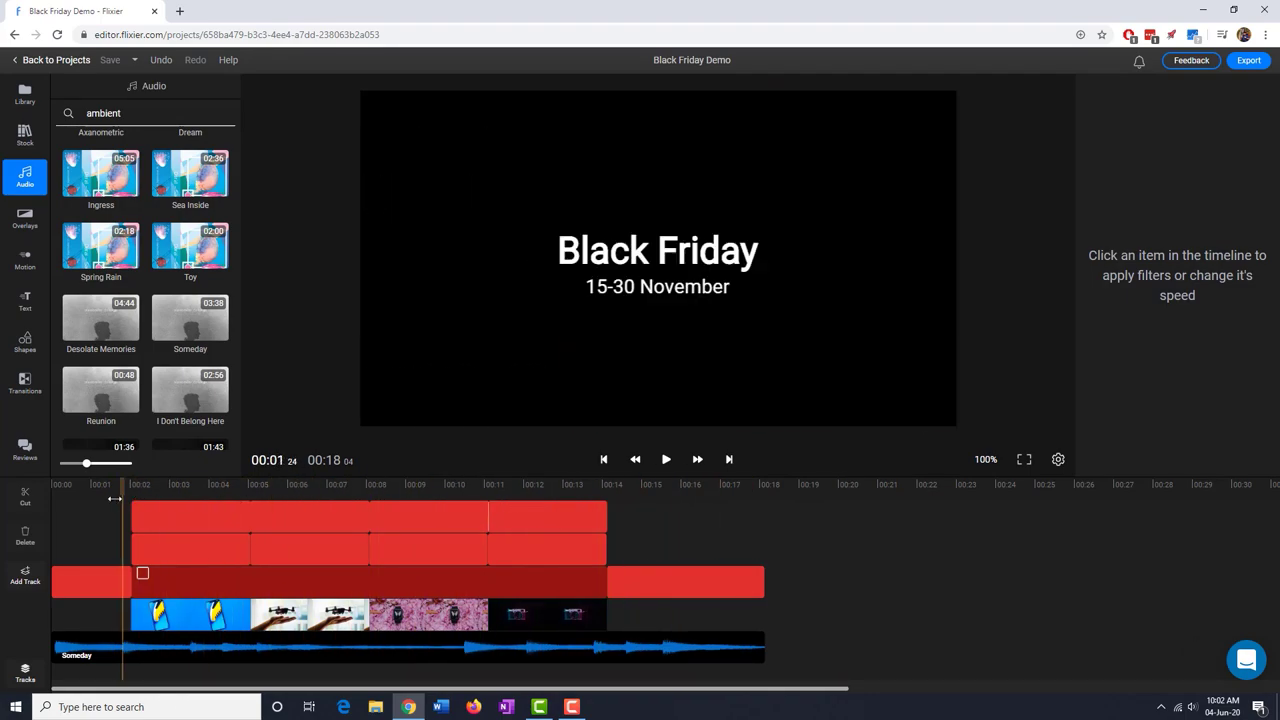
pyautogui.click(16, 62)
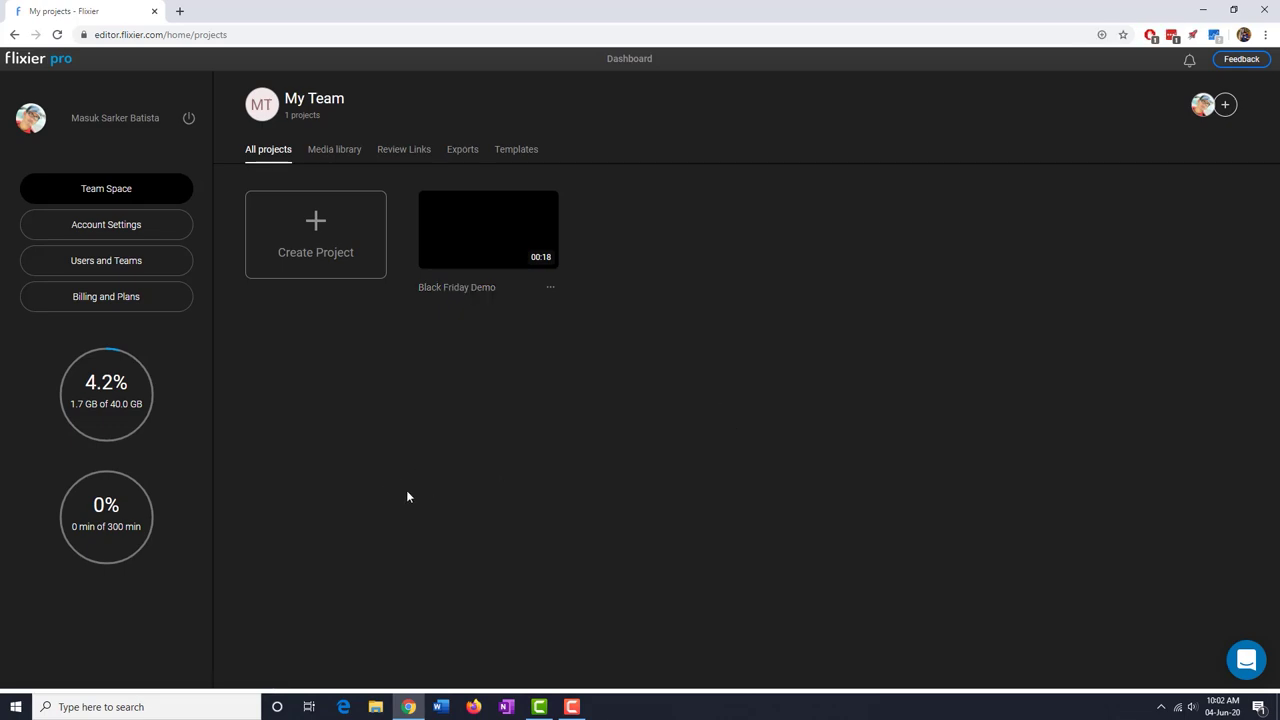
pyautogui.click(289, 264)
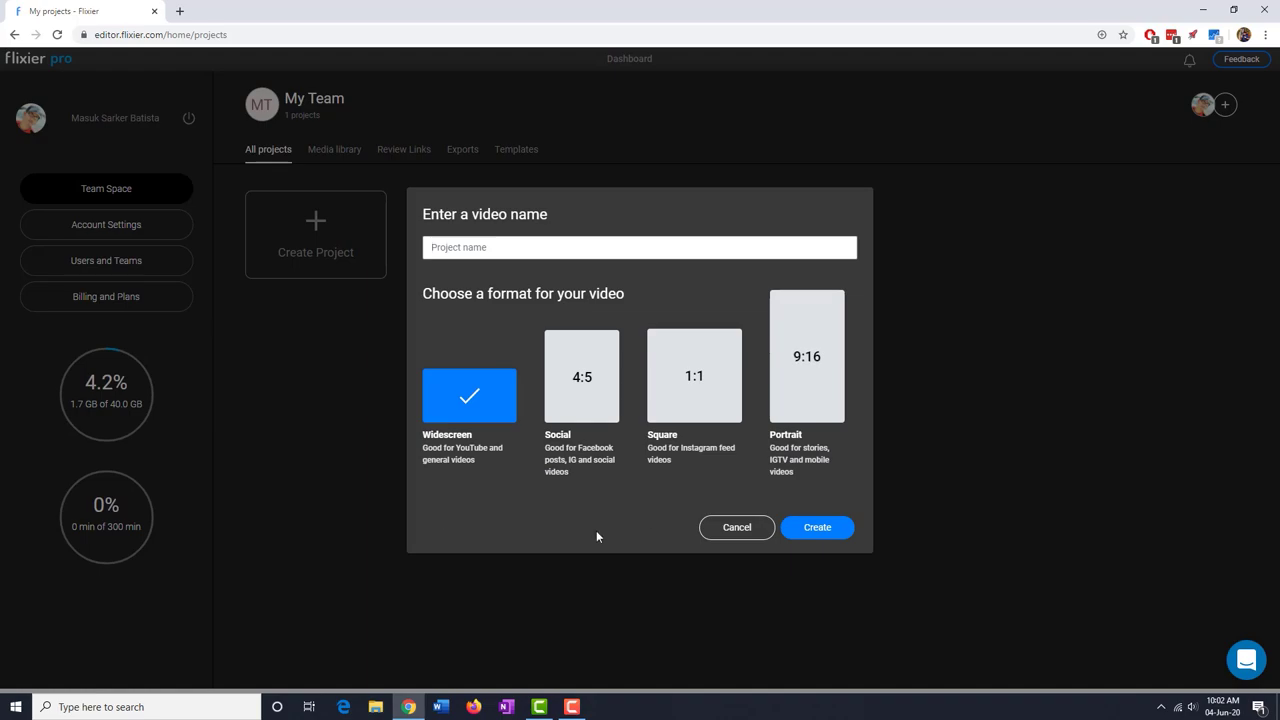
pyautogui.click(735, 530)
pyautogui.click(510, 152)
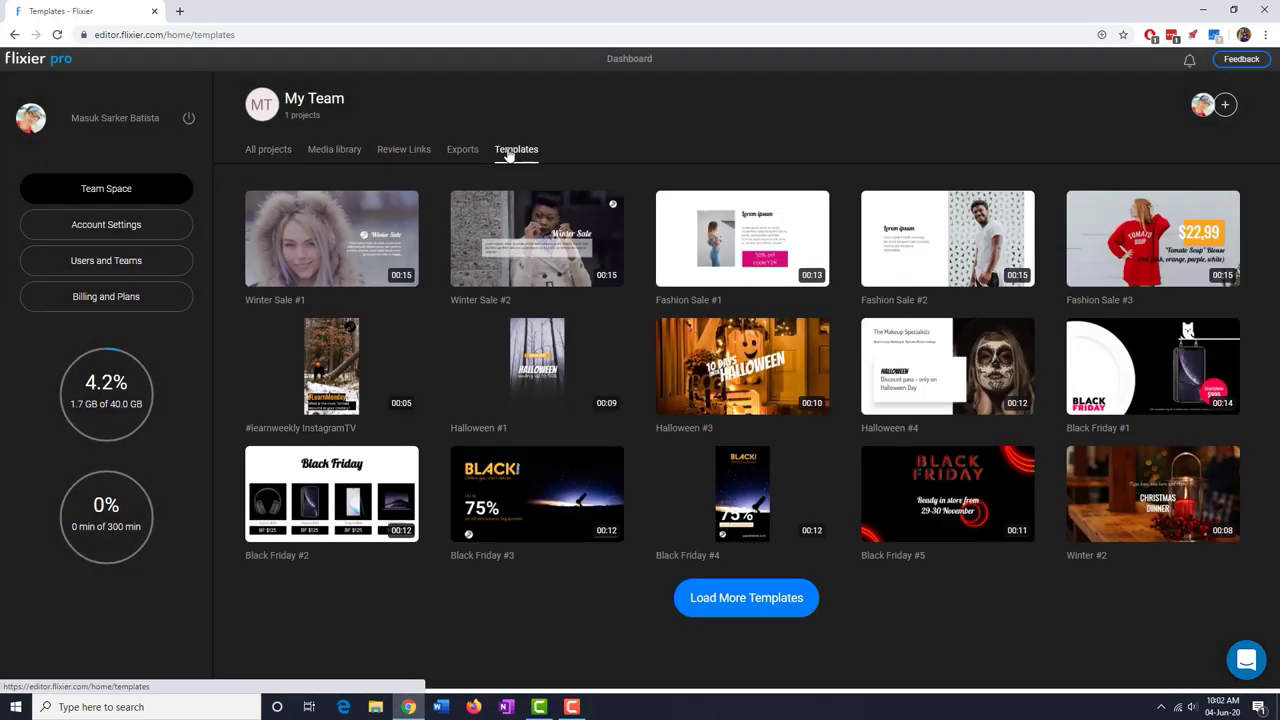
pyautogui.click(732, 610)
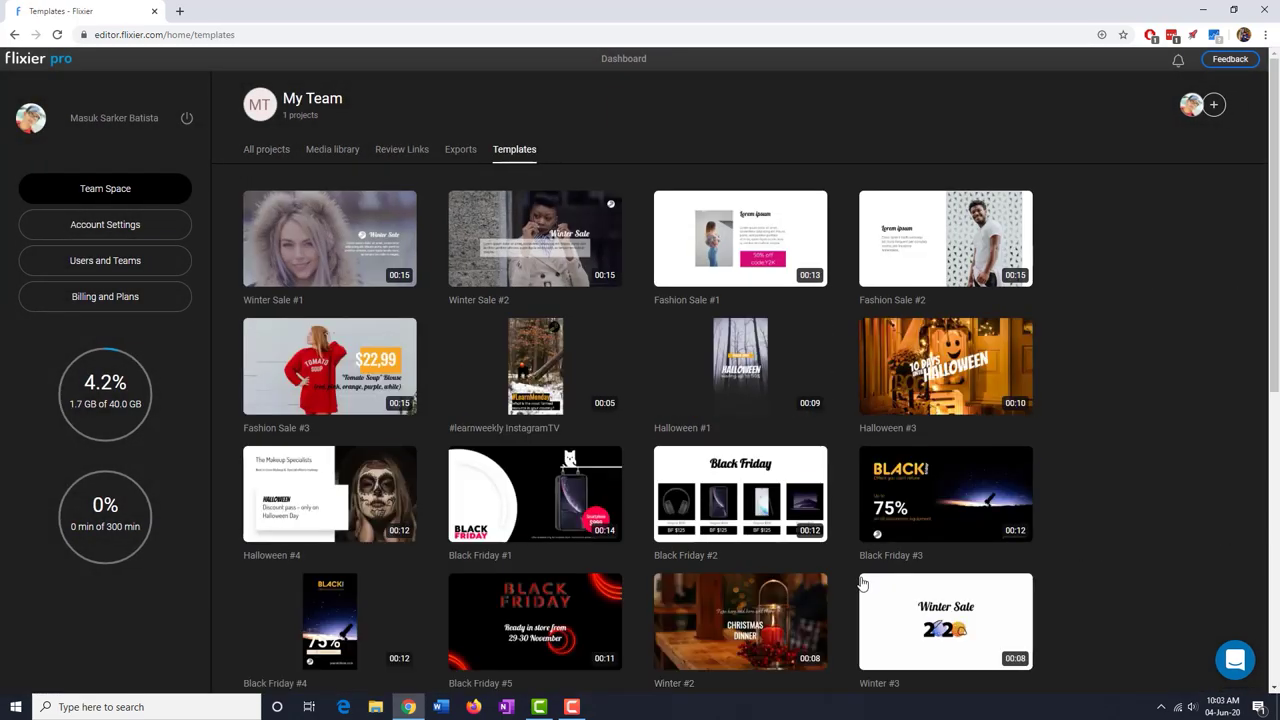
pyautogui.scroll(-1, 970, 500)
pyautogui.scroll(1, 1124, 443)
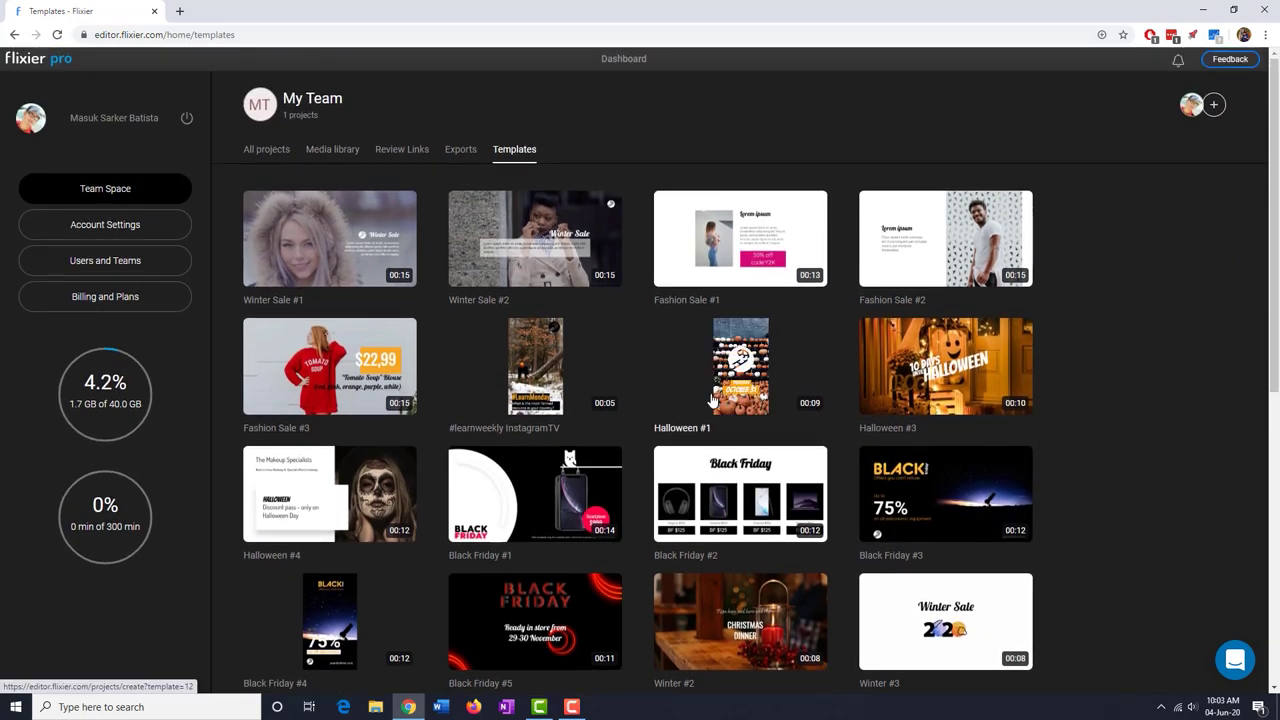
pyautogui.scroll(-1, 700, 390)
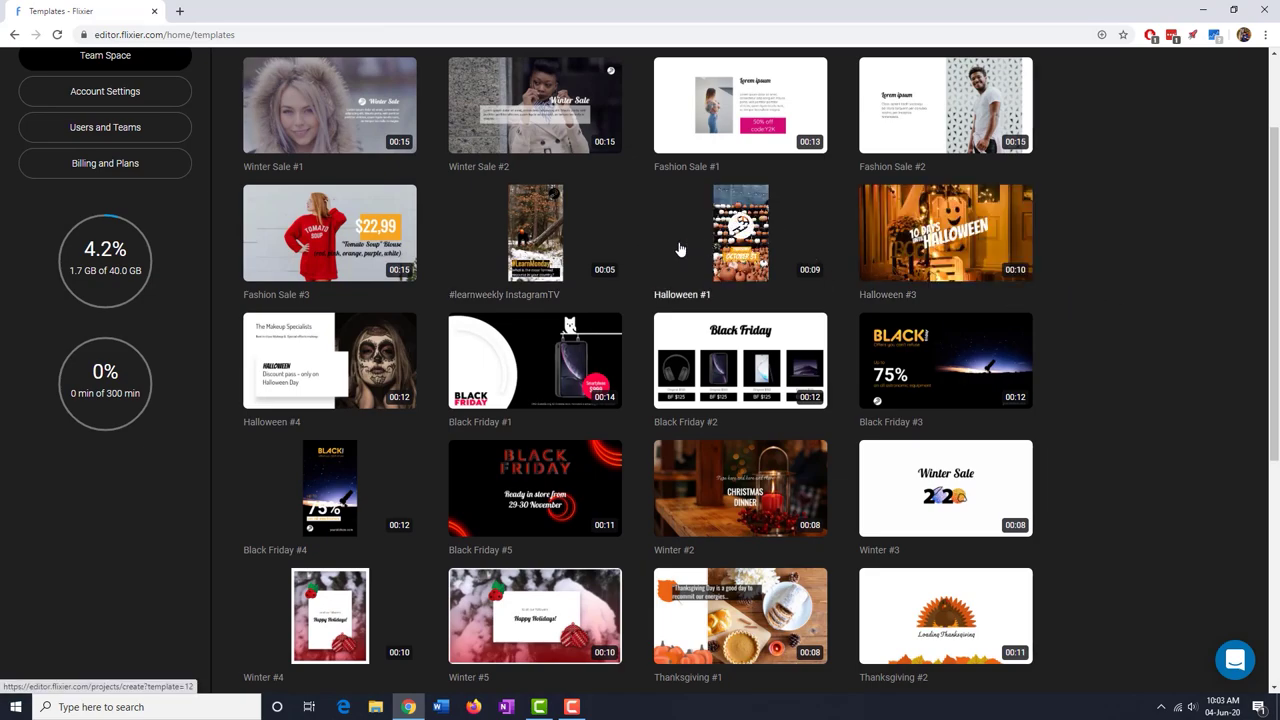
pyautogui.scroll(-2, 515, 243)
pyautogui.scroll(-3, 520, 260)
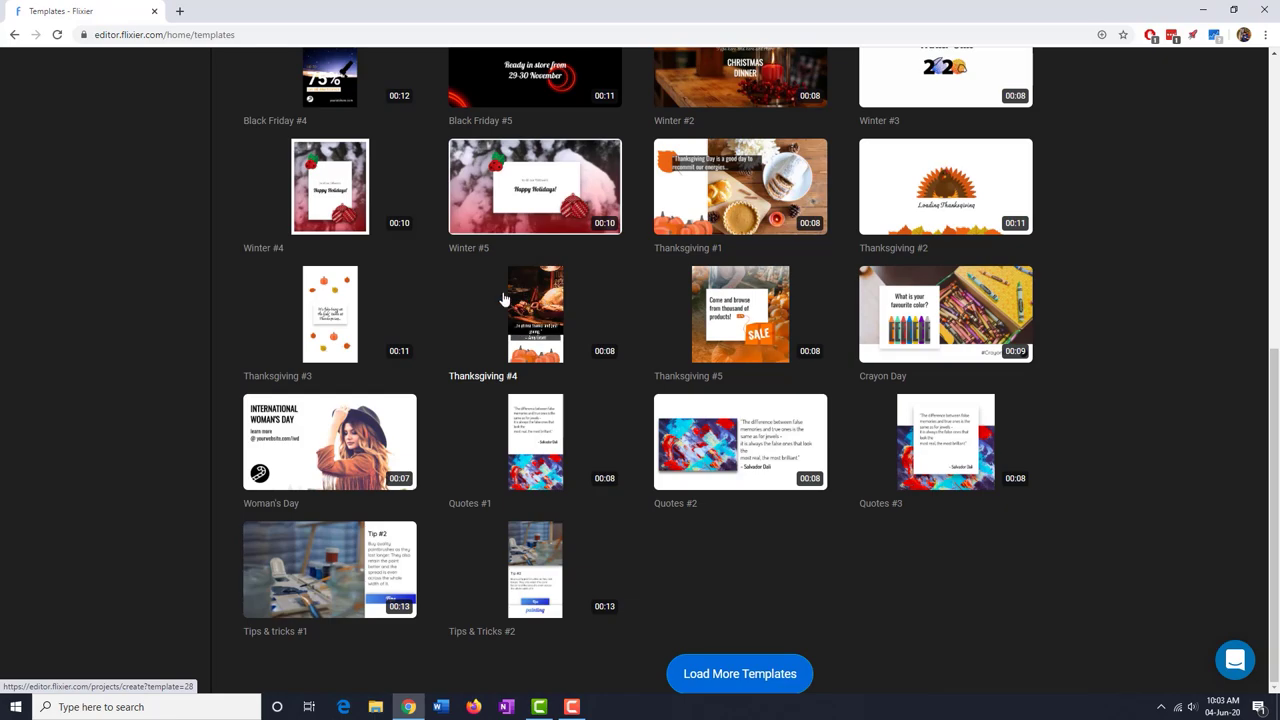
pyautogui.scroll(4, 486, 309)
pyautogui.scroll(2, 486, 313)
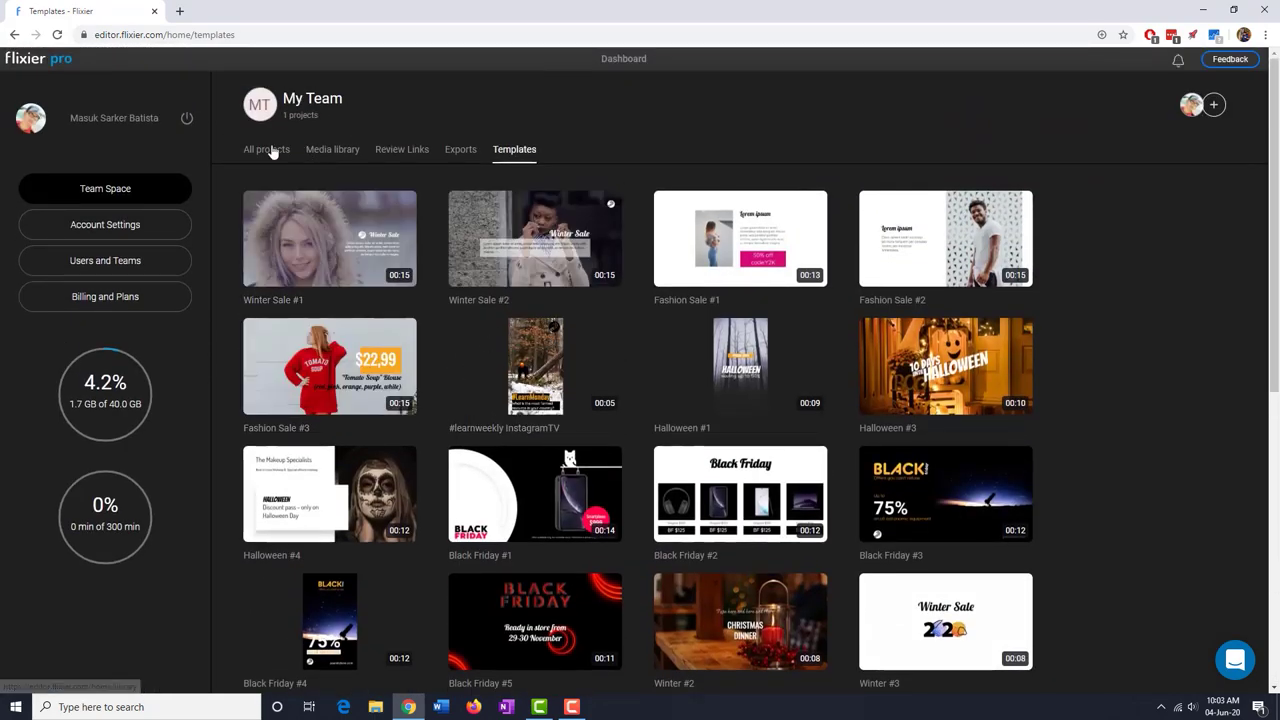
pyautogui.click(270, 150)
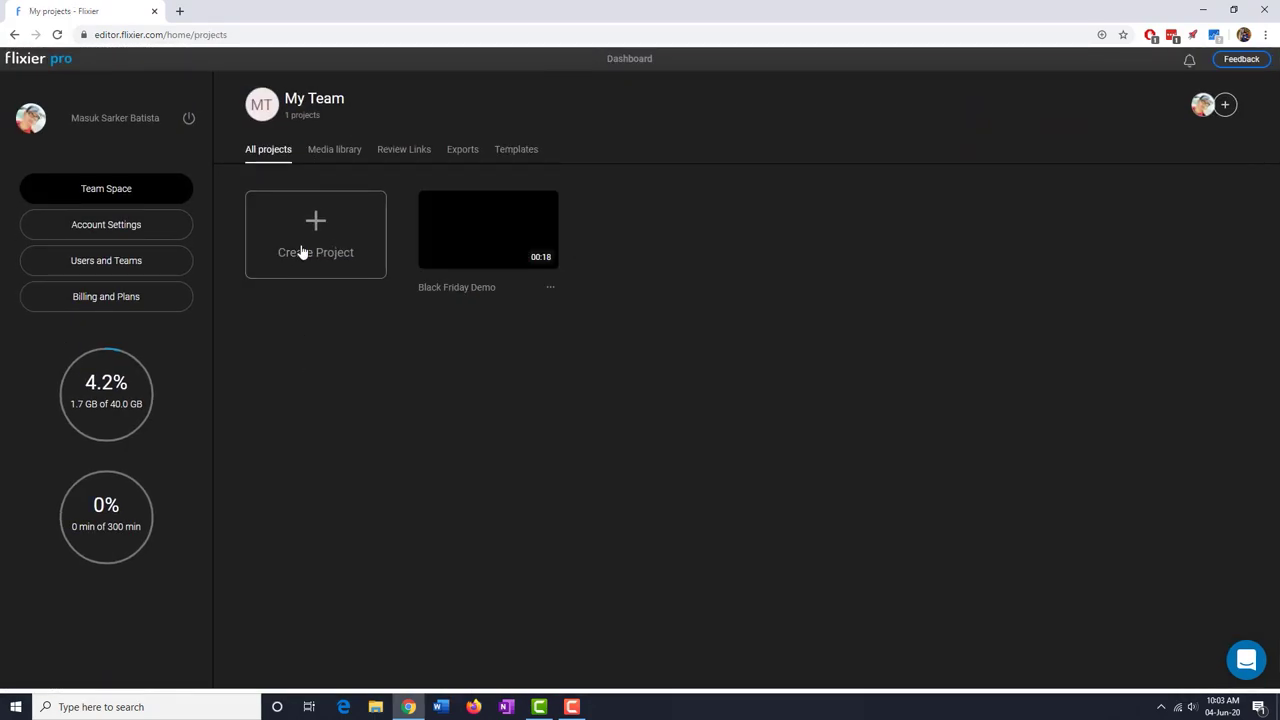
# - Create a new widescreen 1920×1080 project named 'Test'
pyautogui.click(300, 251)
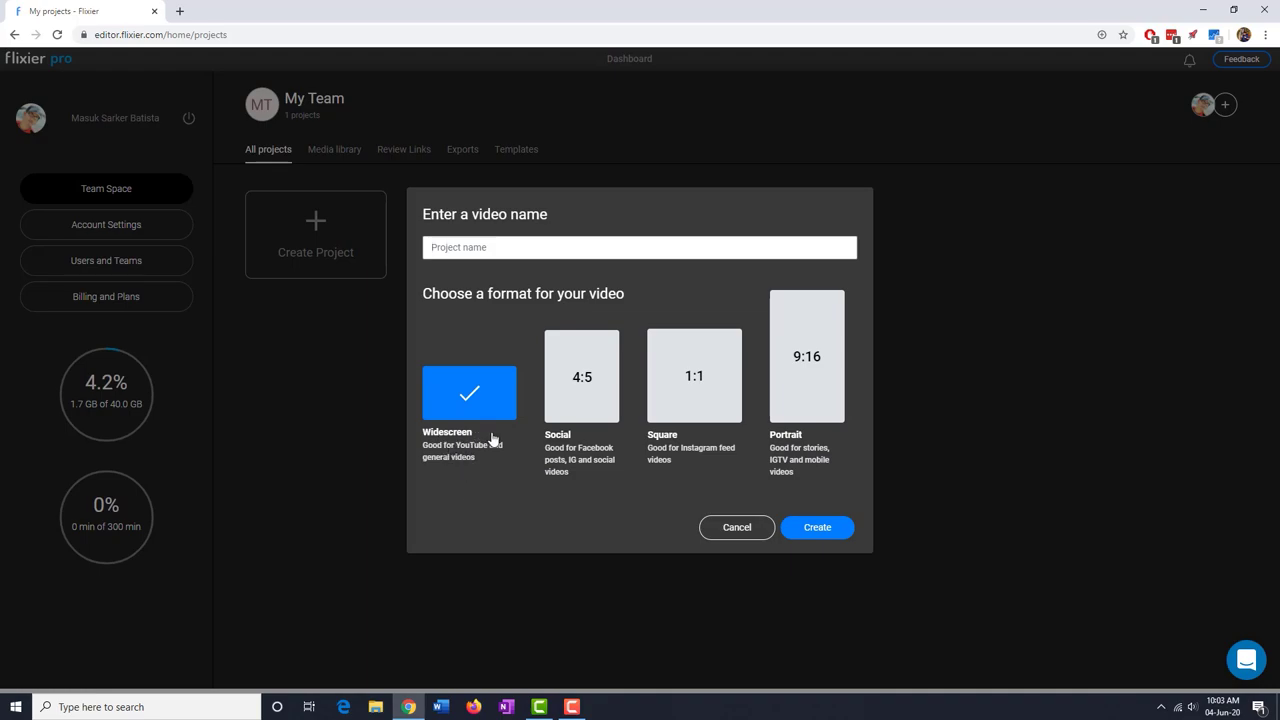
pyautogui.moveTo(572, 383)
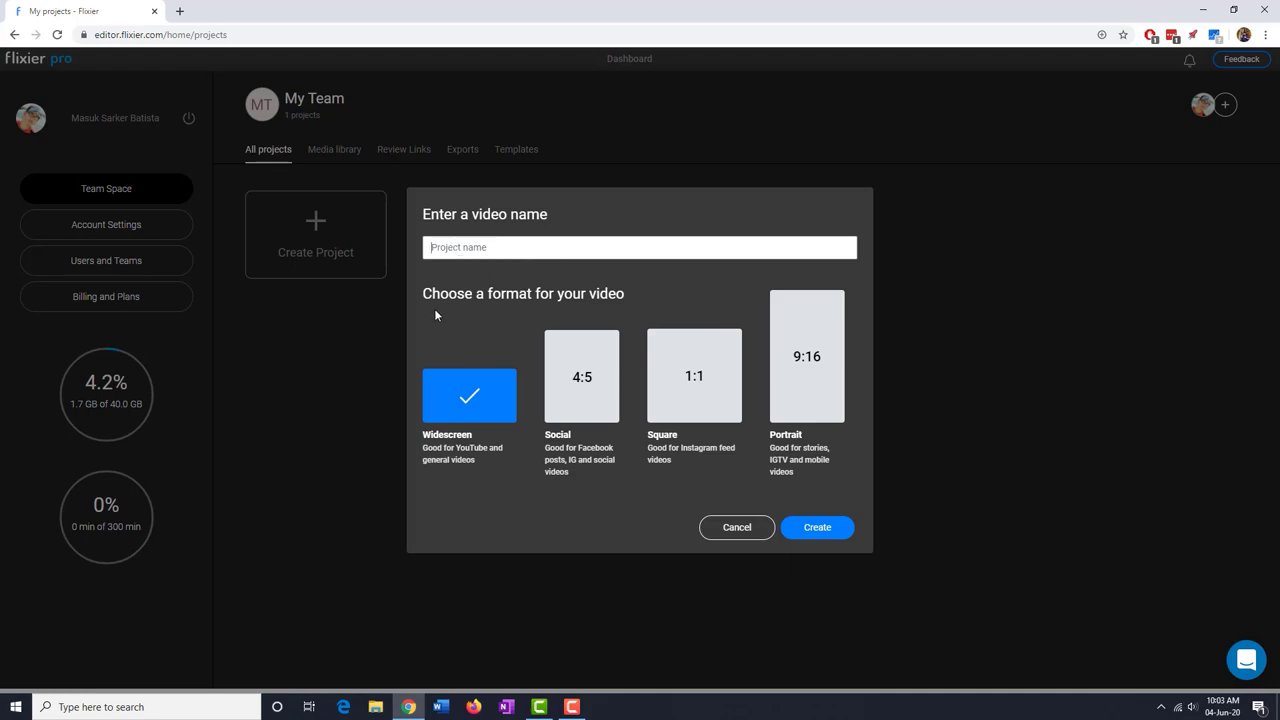
pyautogui.click(455, 249)
pyautogui.write('Test')
pyautogui.click(490, 517)
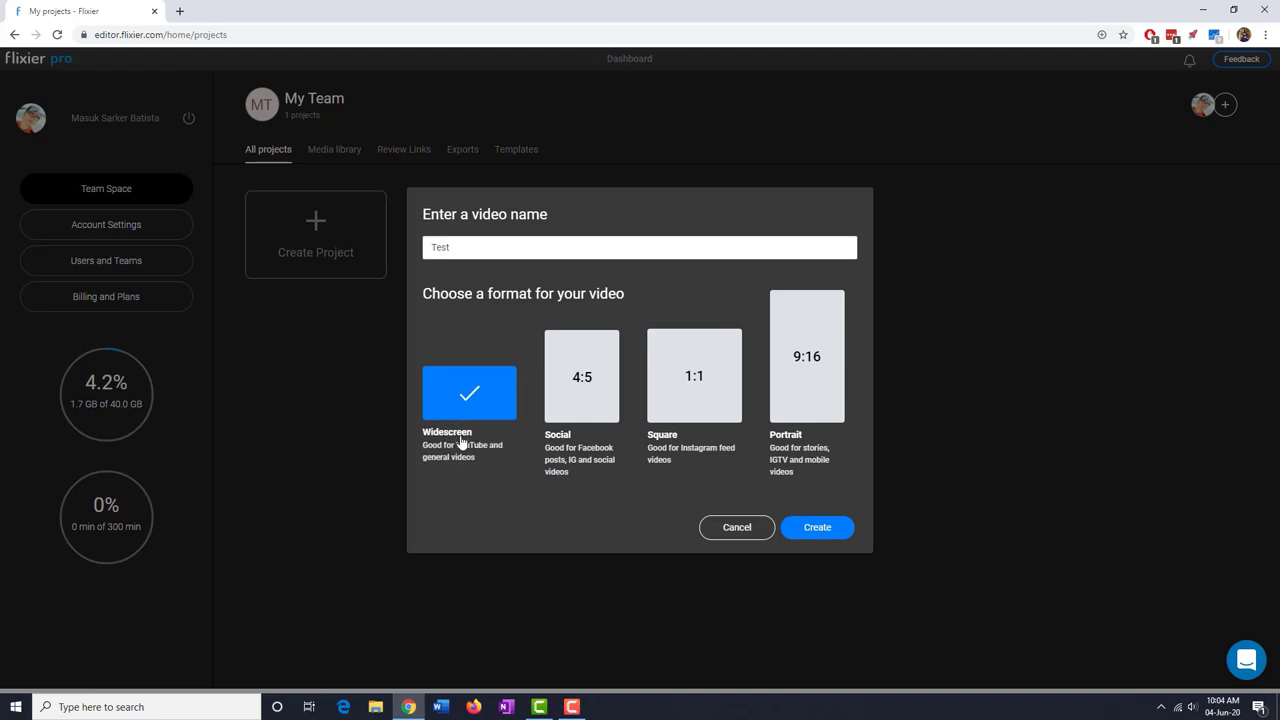
pyautogui.click(838, 530)
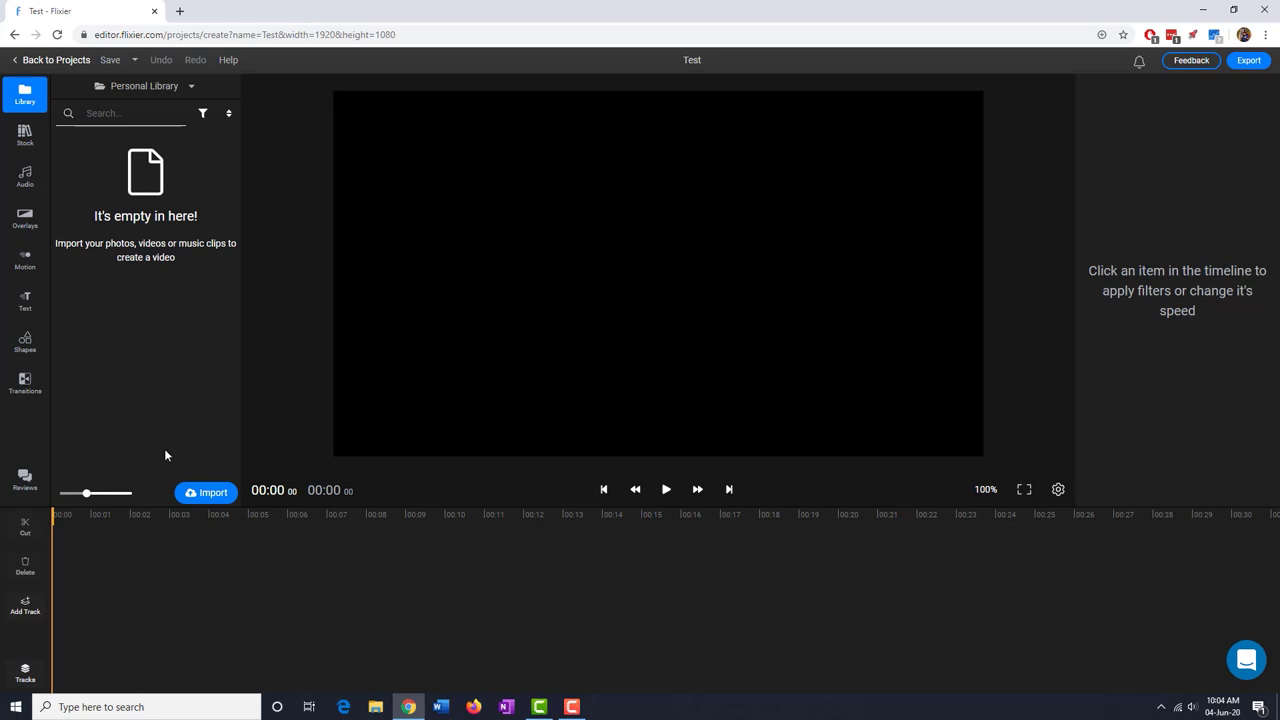
# - Upload MSB Intro.mp4 and Freelancing A to Z.mp4, then place MSB Intro at the timeline start
pyautogui.doubleClick(286, 23)
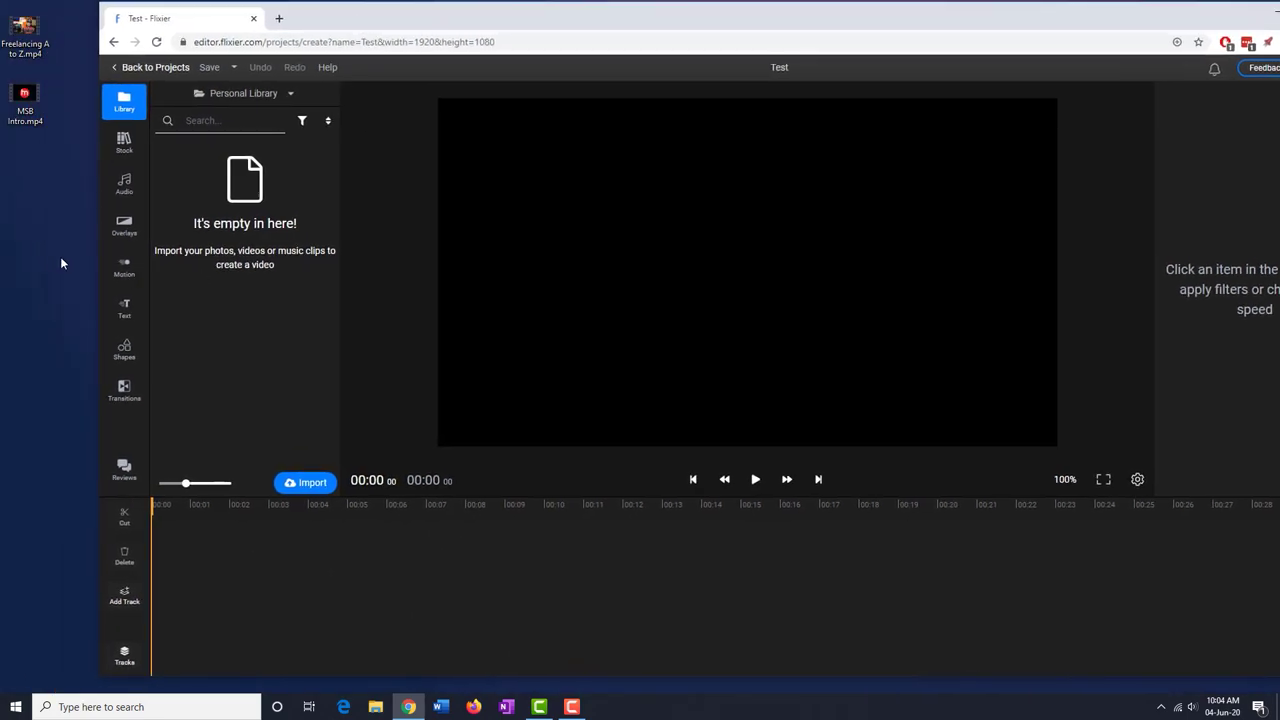
pyautogui.moveTo(25, 98); pyautogui.dragTo(244, 224)
pyautogui.moveTo(24, 30); pyautogui.dragTo(239, 281)
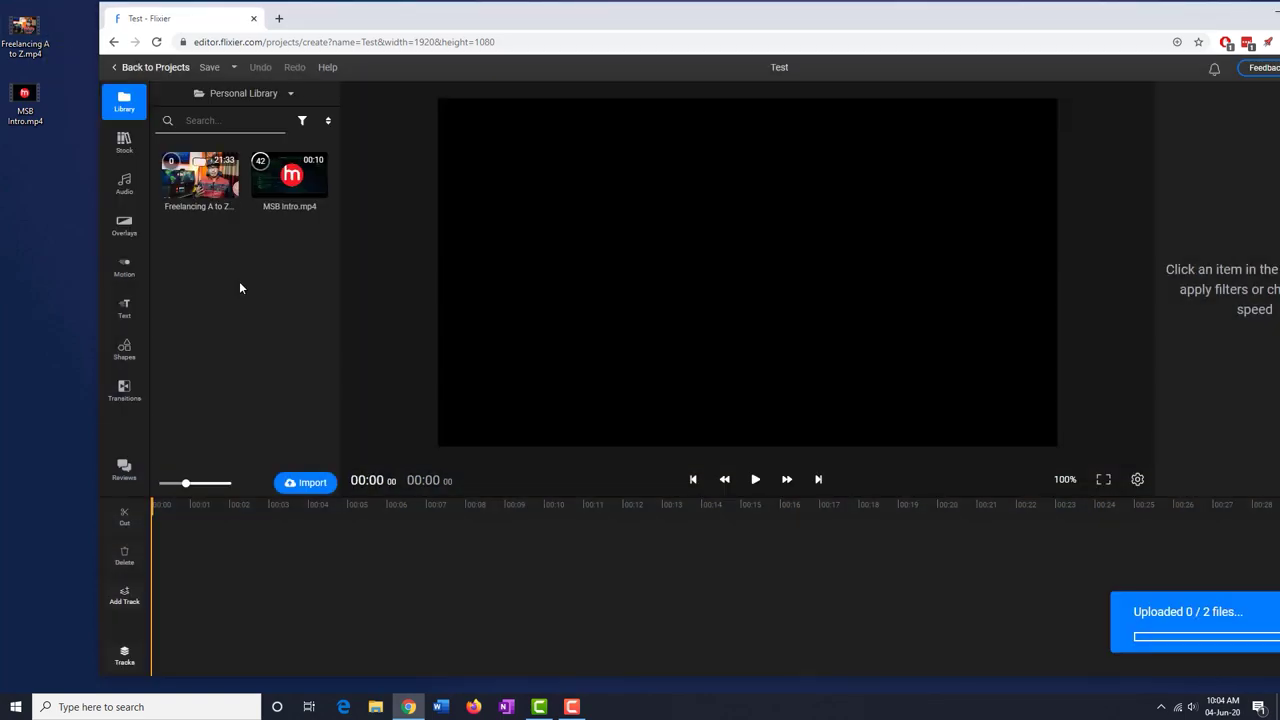
pyautogui.doubleClick(434, 24)
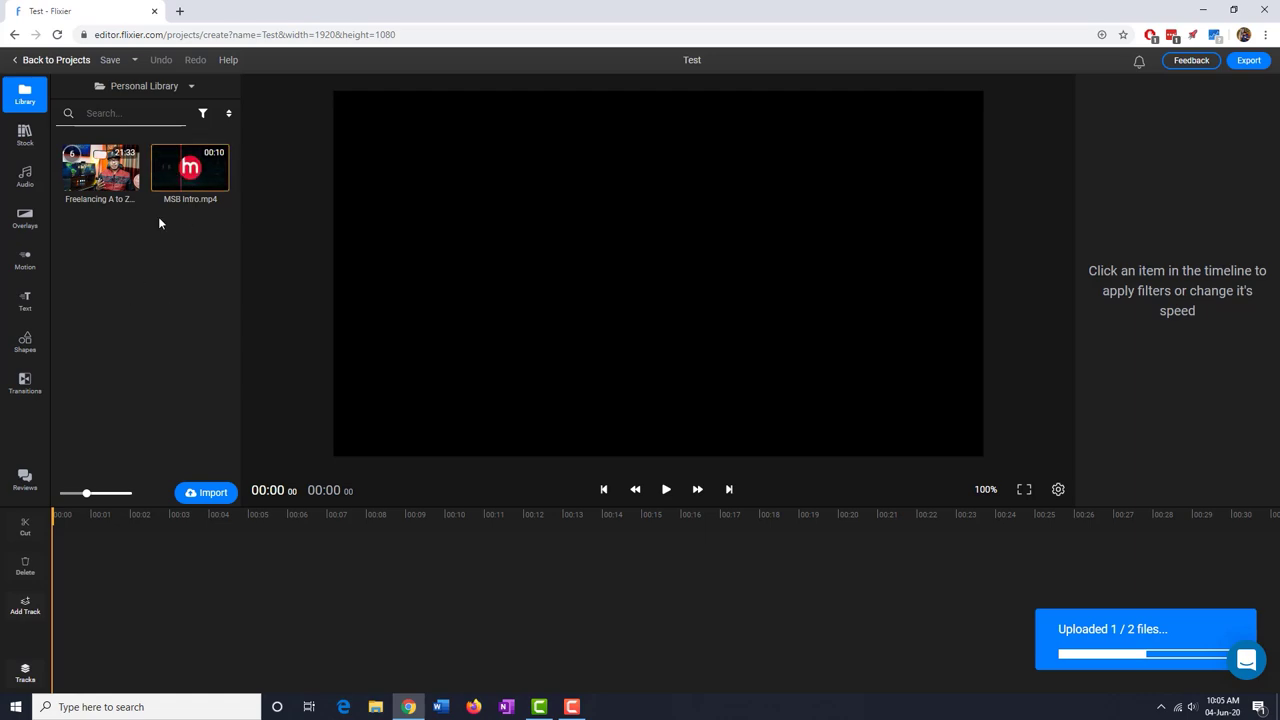
pyautogui.moveTo(190, 170)
pyautogui.mouseDown()
pyautogui.moveTo(66, 621)
pyautogui.moveTo(103, 604)
pyautogui.moveTo(54, 549)
pyautogui.mouseUp()
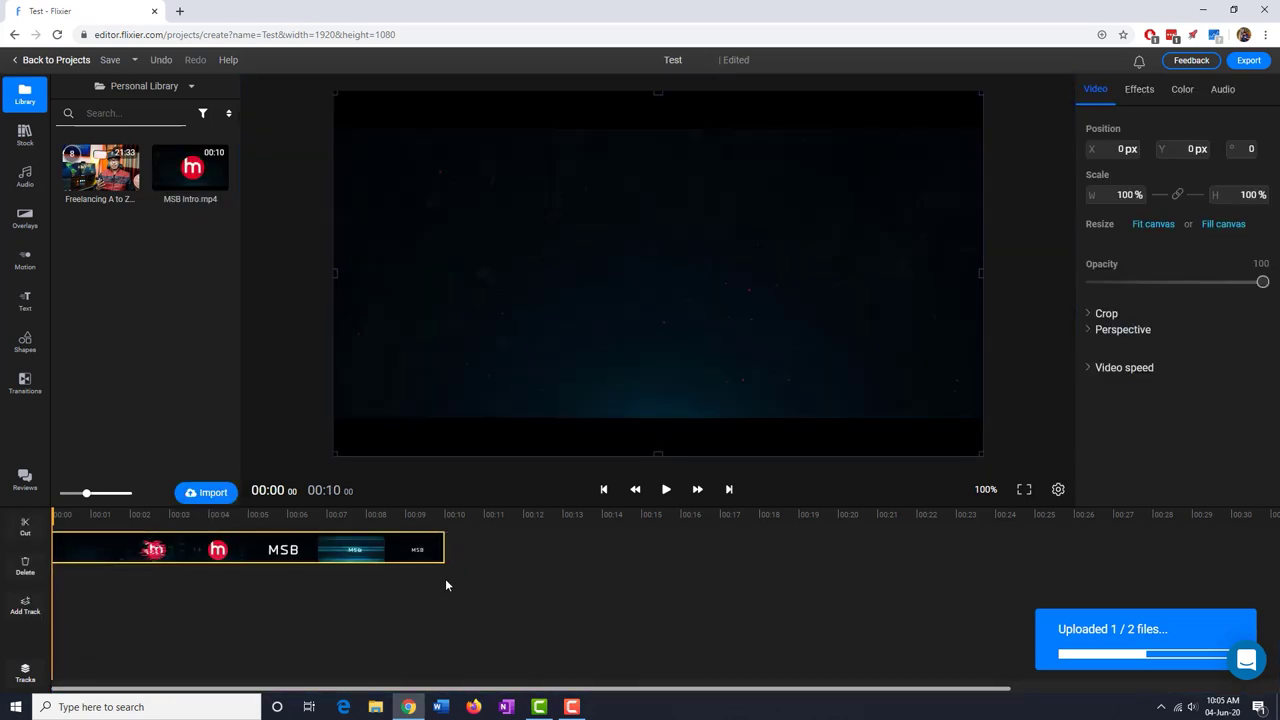
# - Place the Freelancing A to Z clip right after the 10-second MSB Intro and preview the join
pyautogui.click(666, 489)
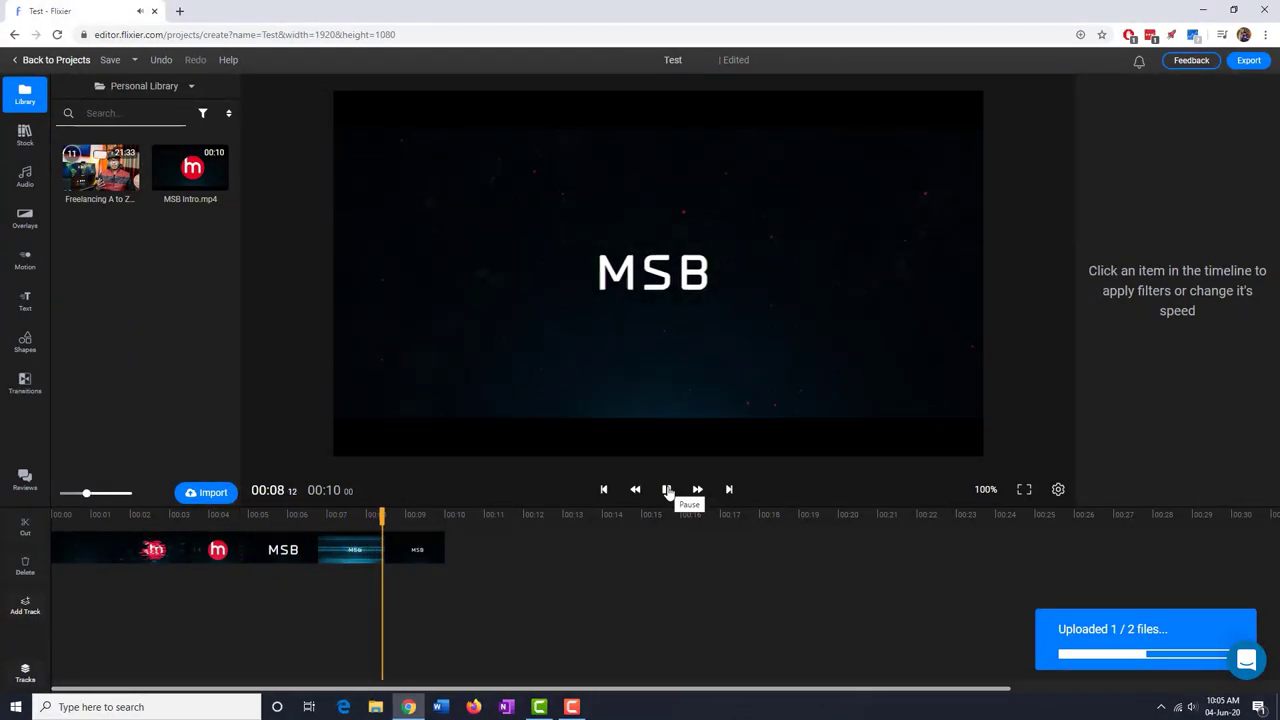
pyautogui.click(667, 490)
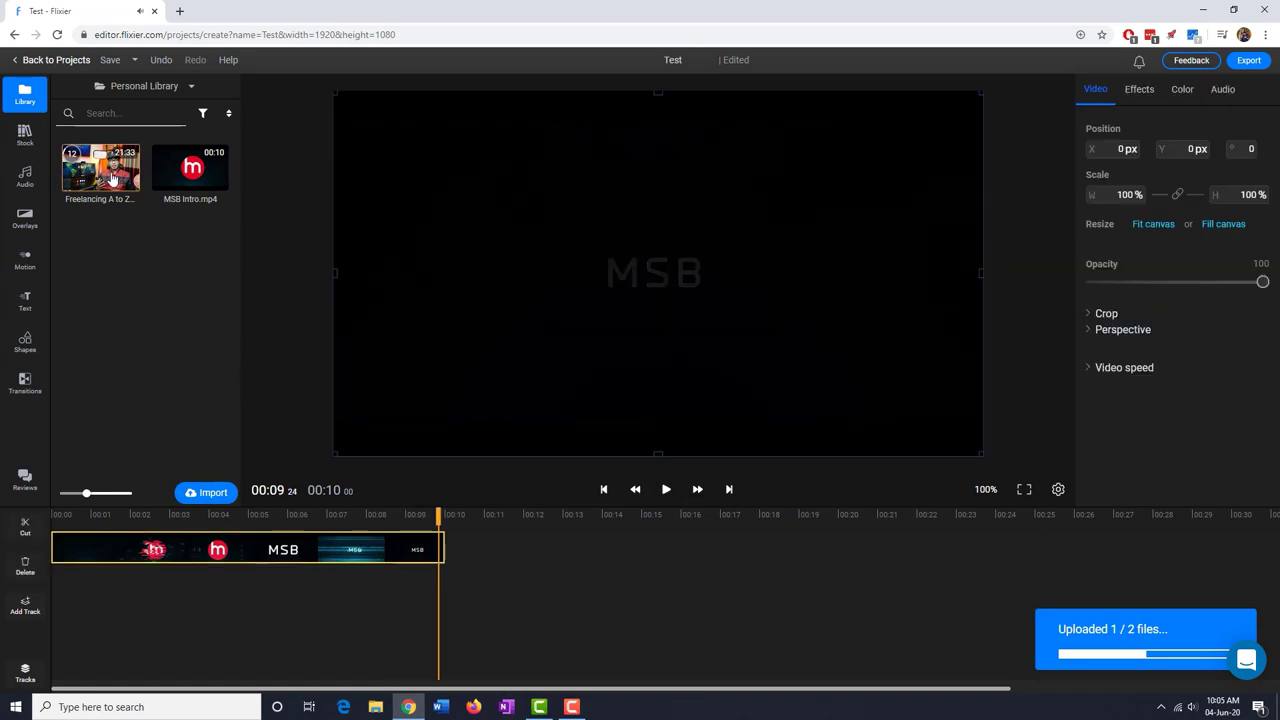
pyautogui.moveTo(113, 178); pyautogui.dragTo(545, 563)
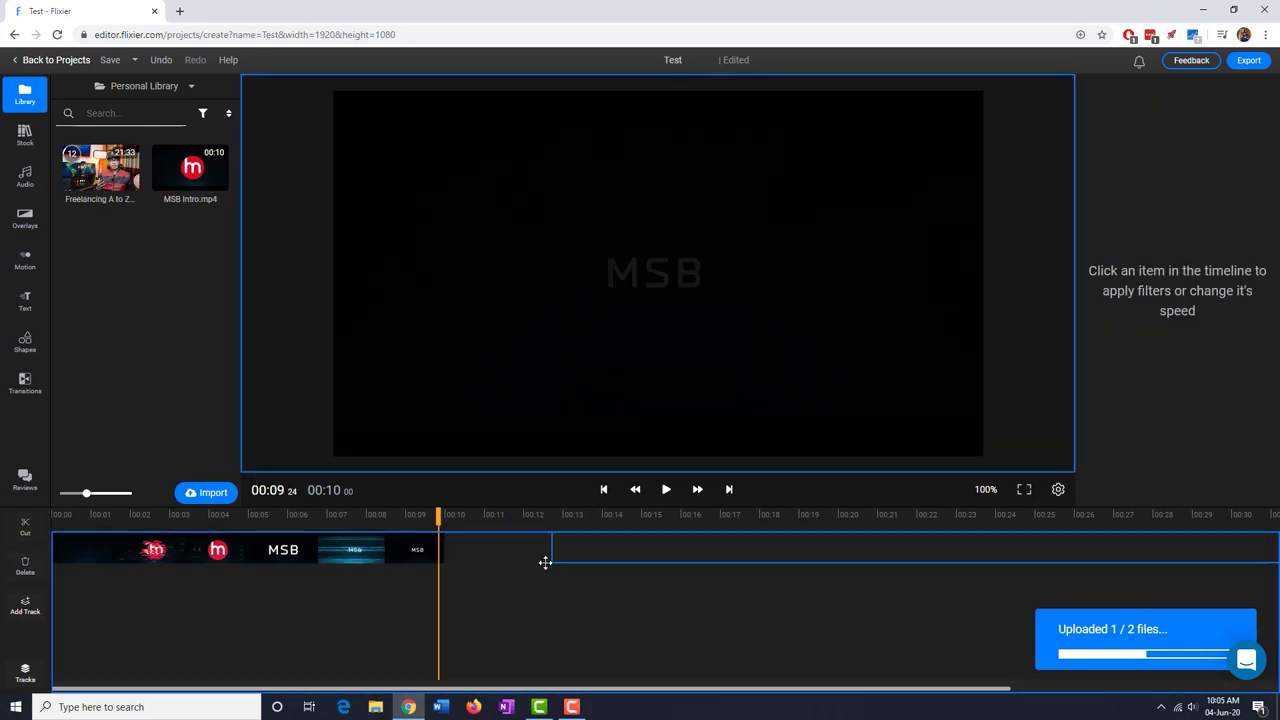
pyautogui.moveTo(481, 553); pyautogui.dragTo(411, 521)
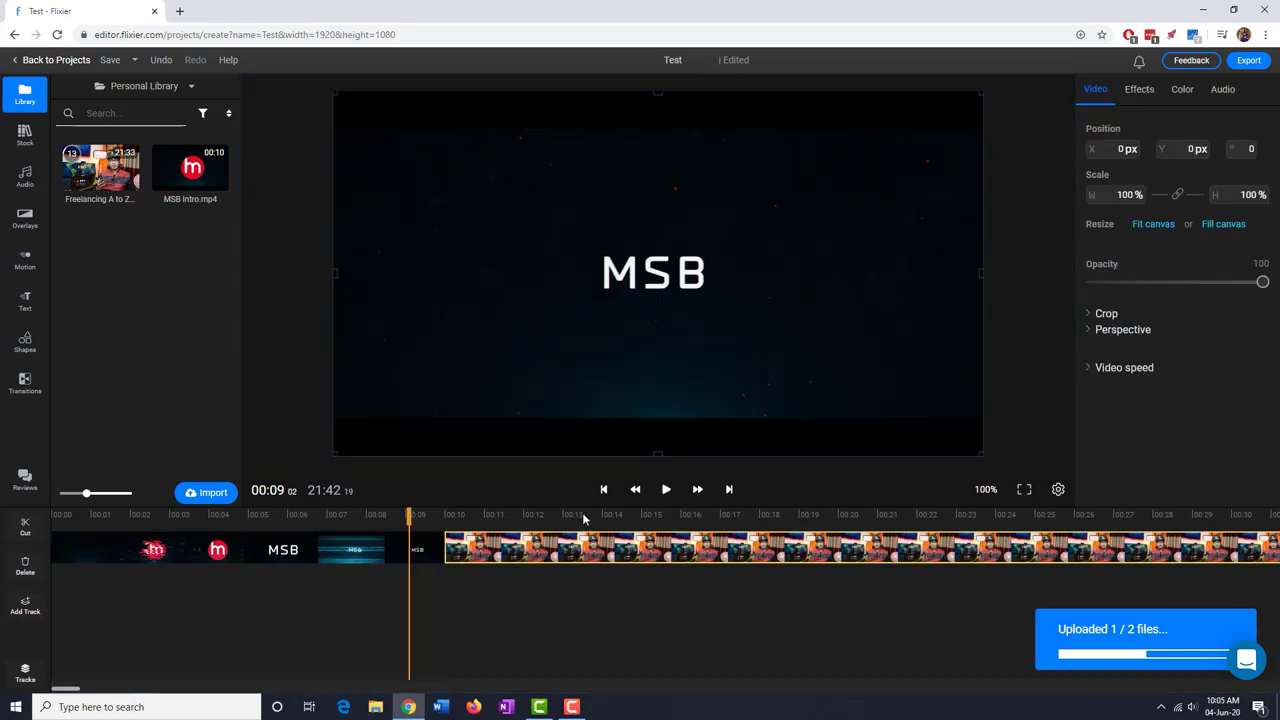
pyautogui.click(665, 490)
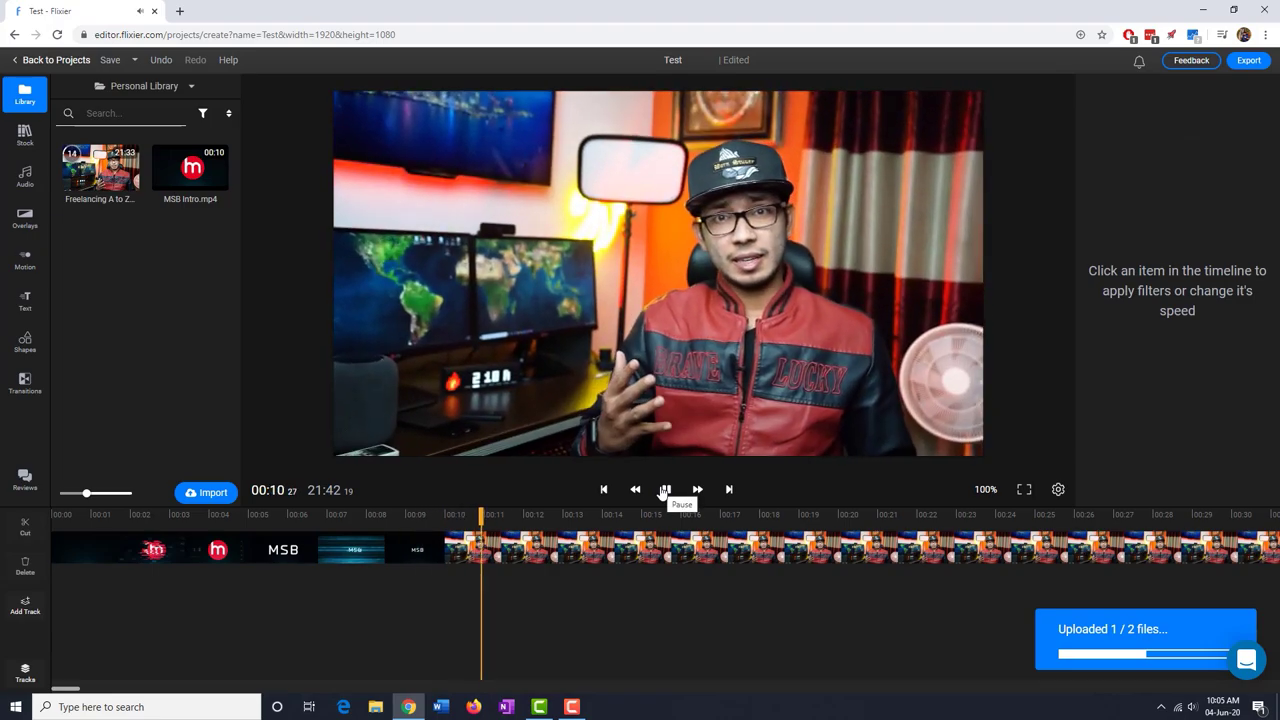
pyautogui.click(663, 490)
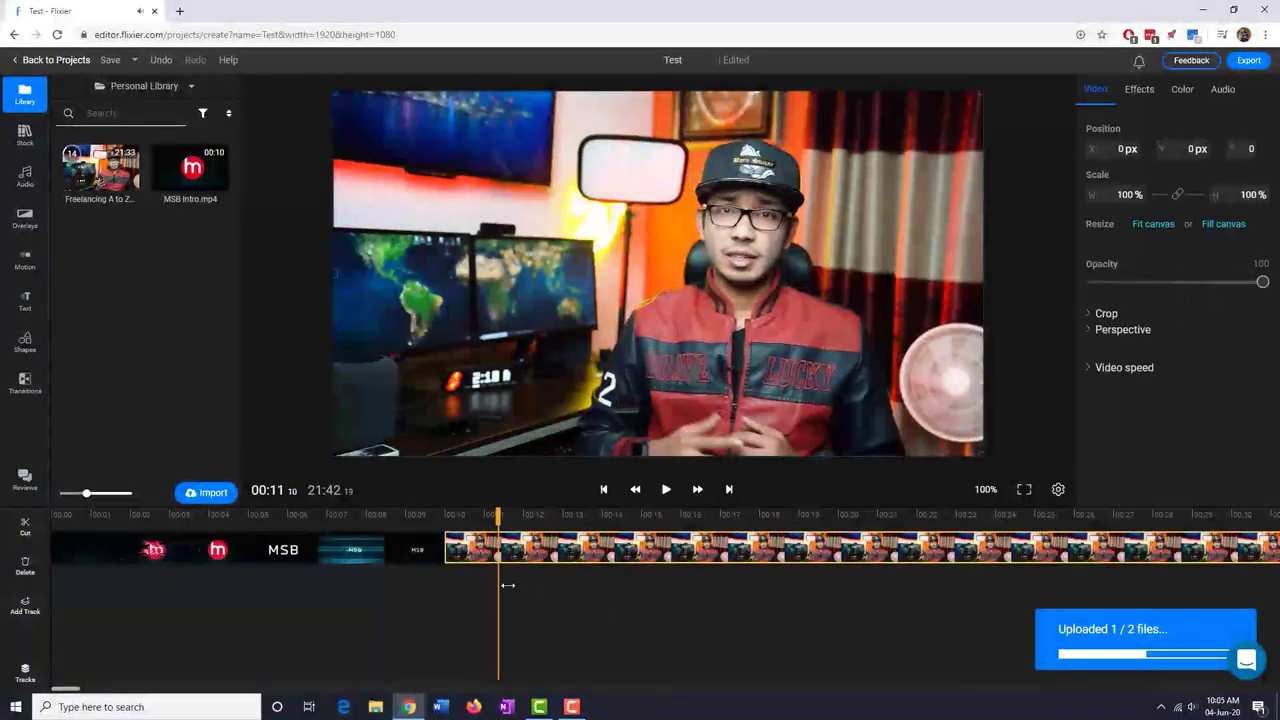
# - Scrub the playhead between 00:11 and 00:14 to find the cut point
pyautogui.click(513, 518)
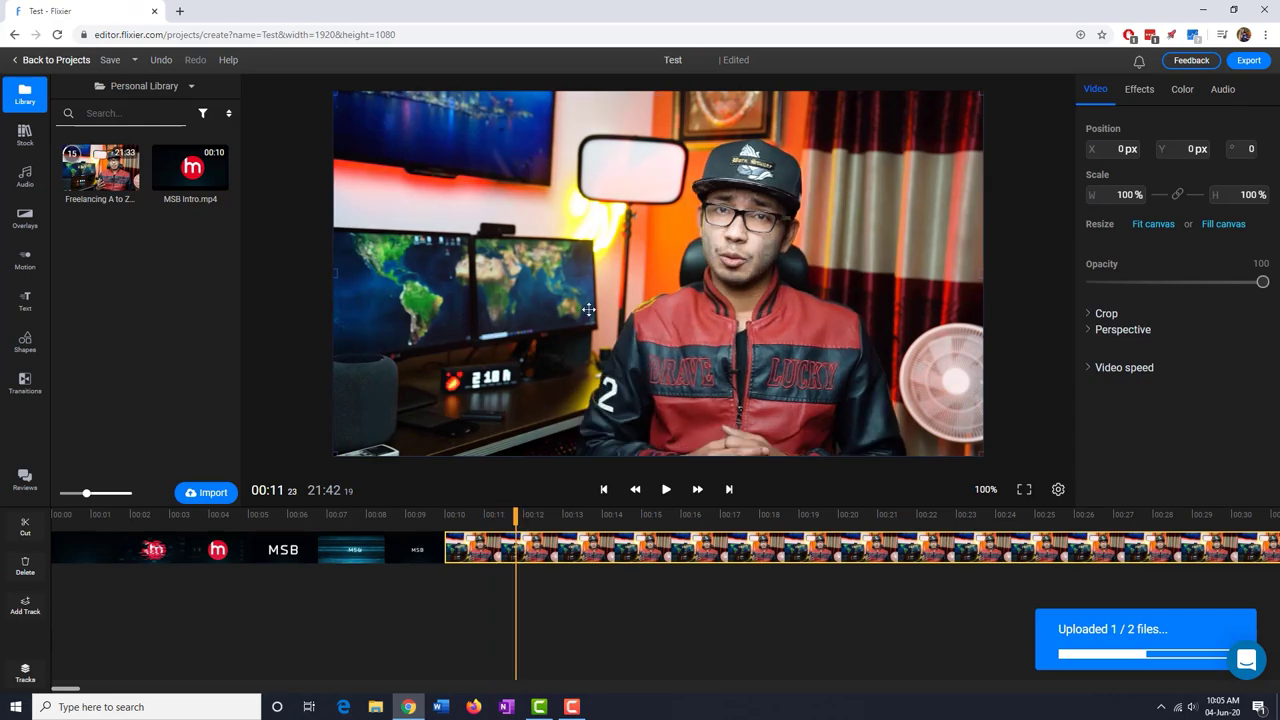
pyautogui.moveTo(515, 518); pyautogui.dragTo(614, 518)
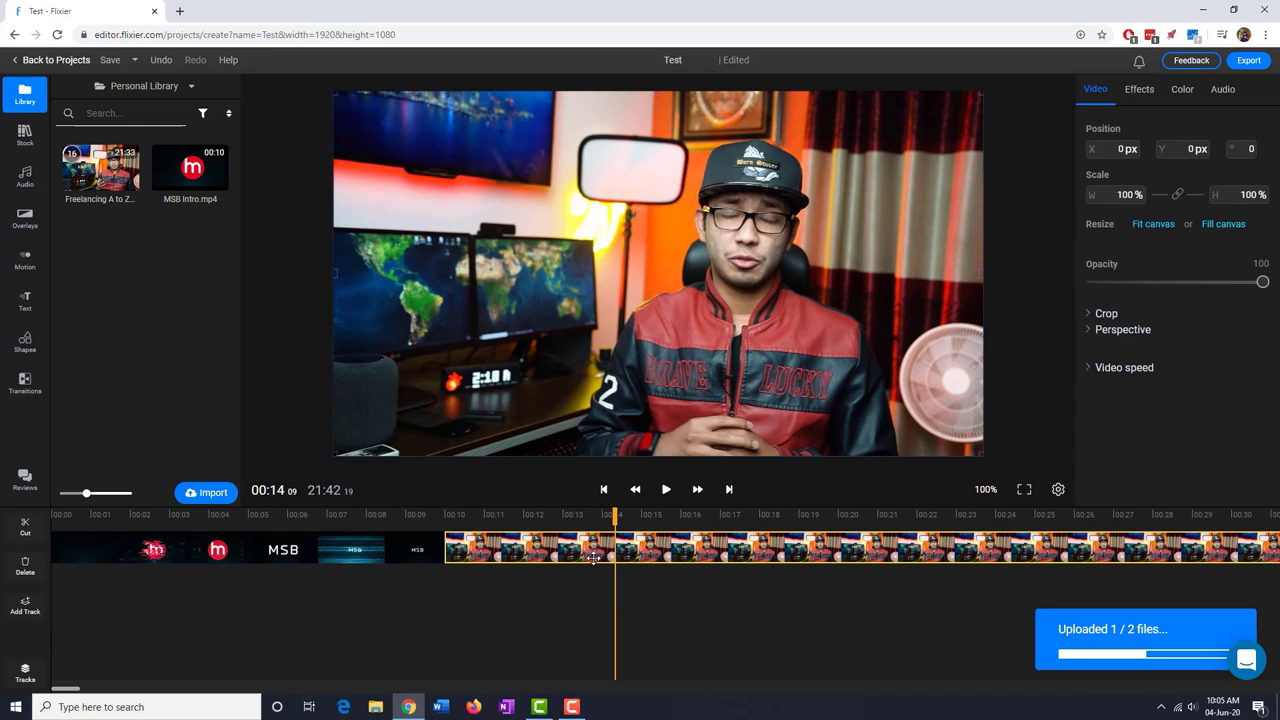
pyautogui.click(403, 515)
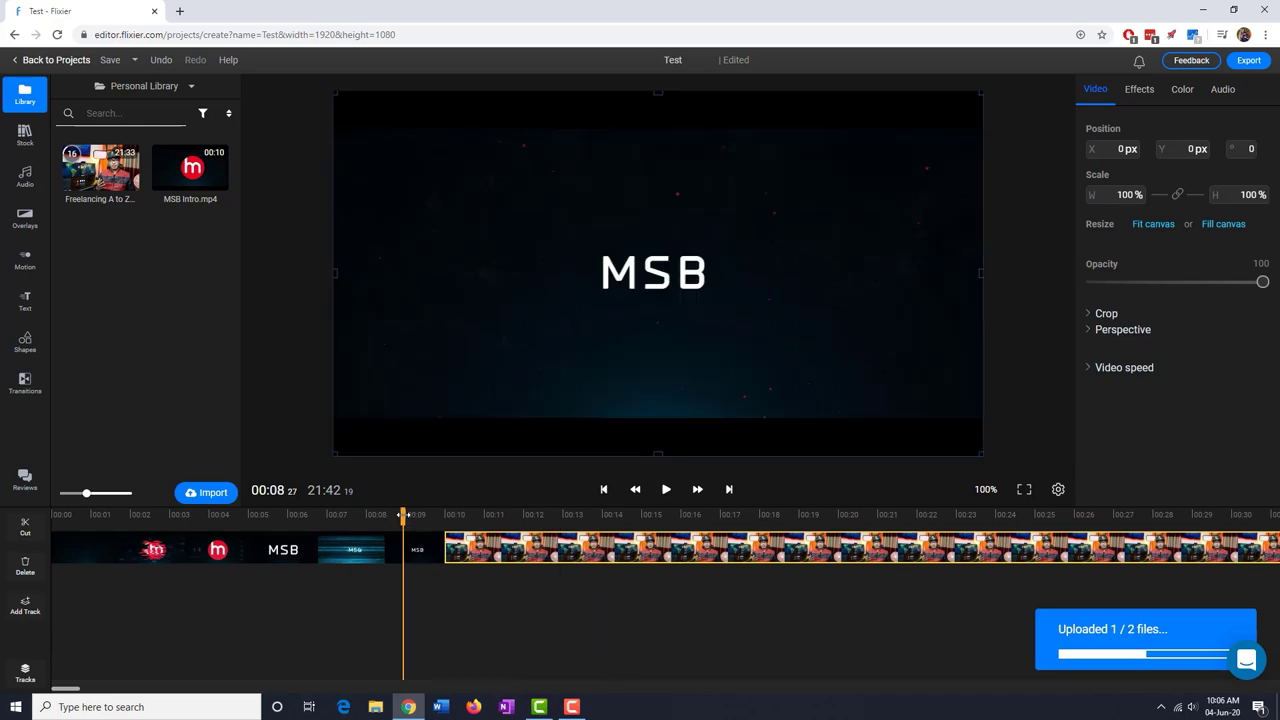
pyautogui.moveTo(403, 515); pyautogui.dragTo(646, 520)
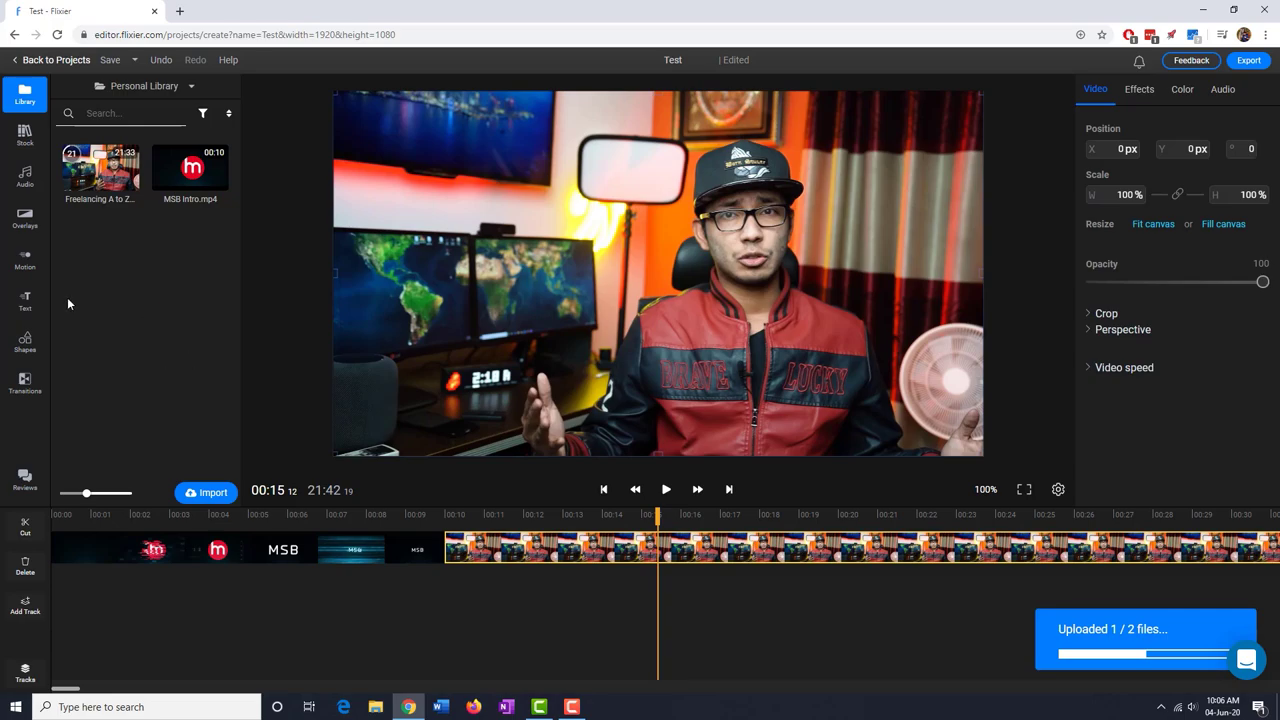
pyautogui.click(574, 590)
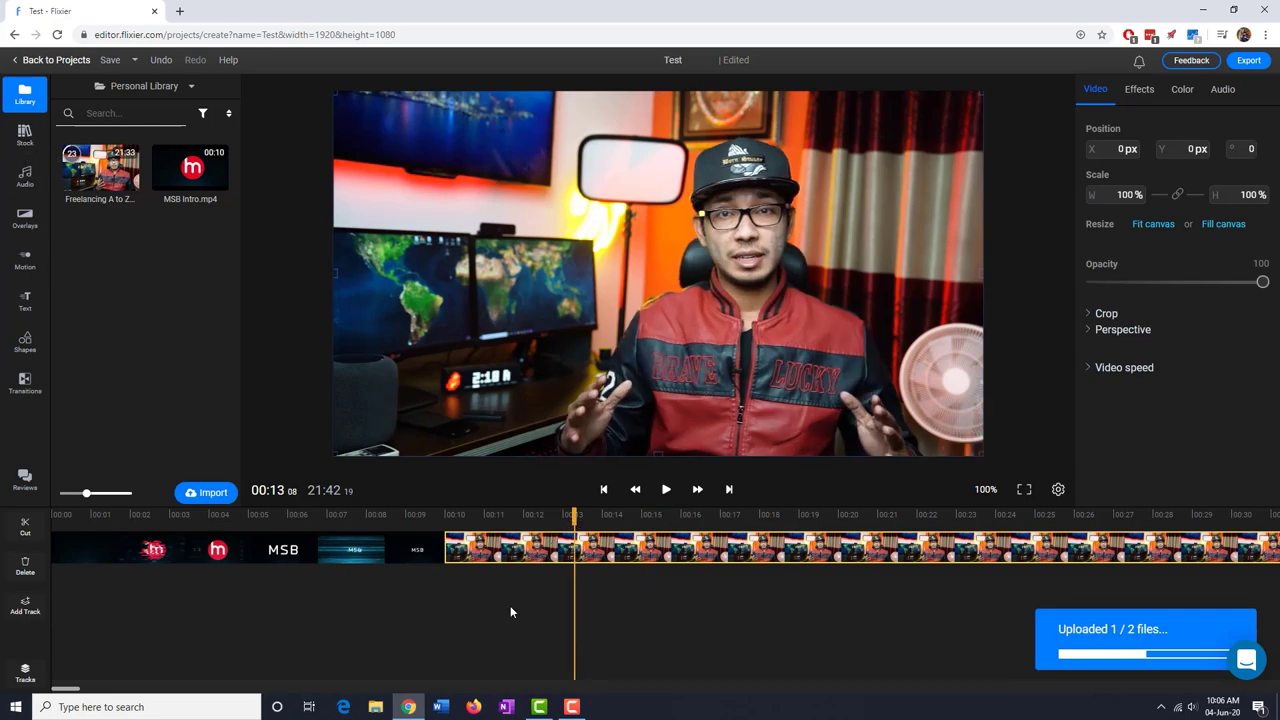
pyautogui.click(510, 605)
pyautogui.click(554, 550)
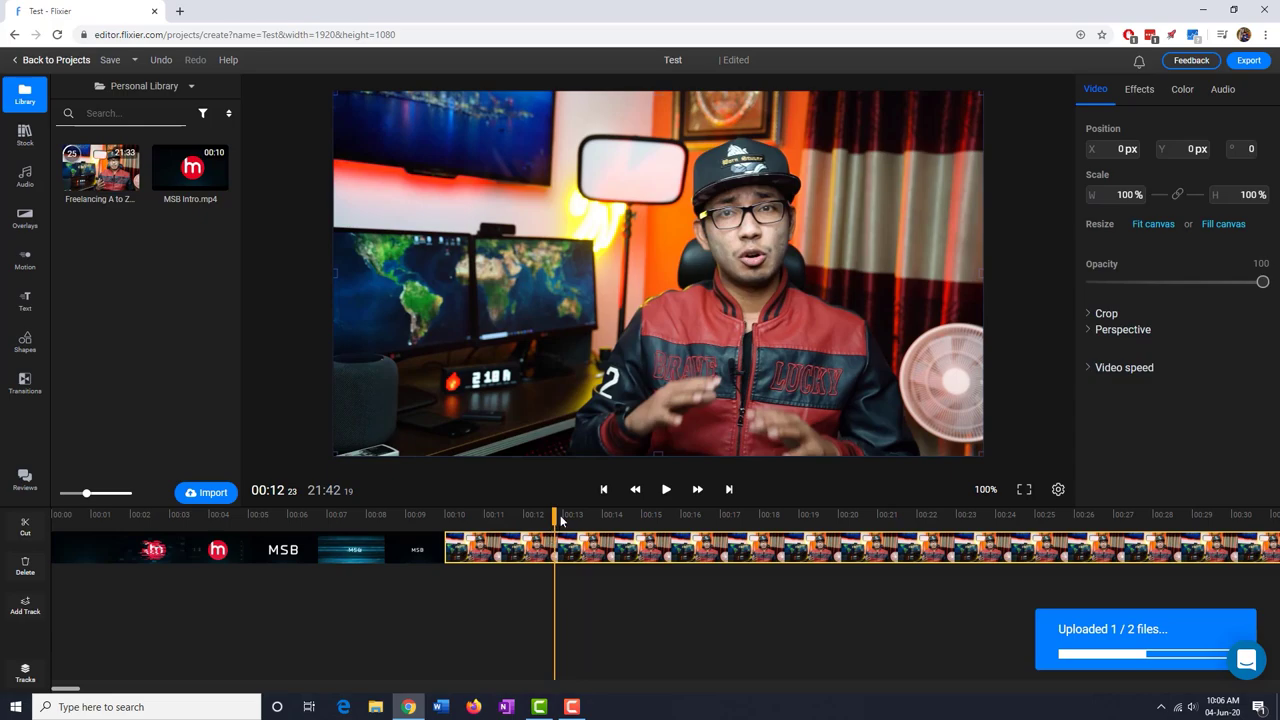
pyautogui.moveTo(554, 516); pyautogui.dragTo(540, 512)
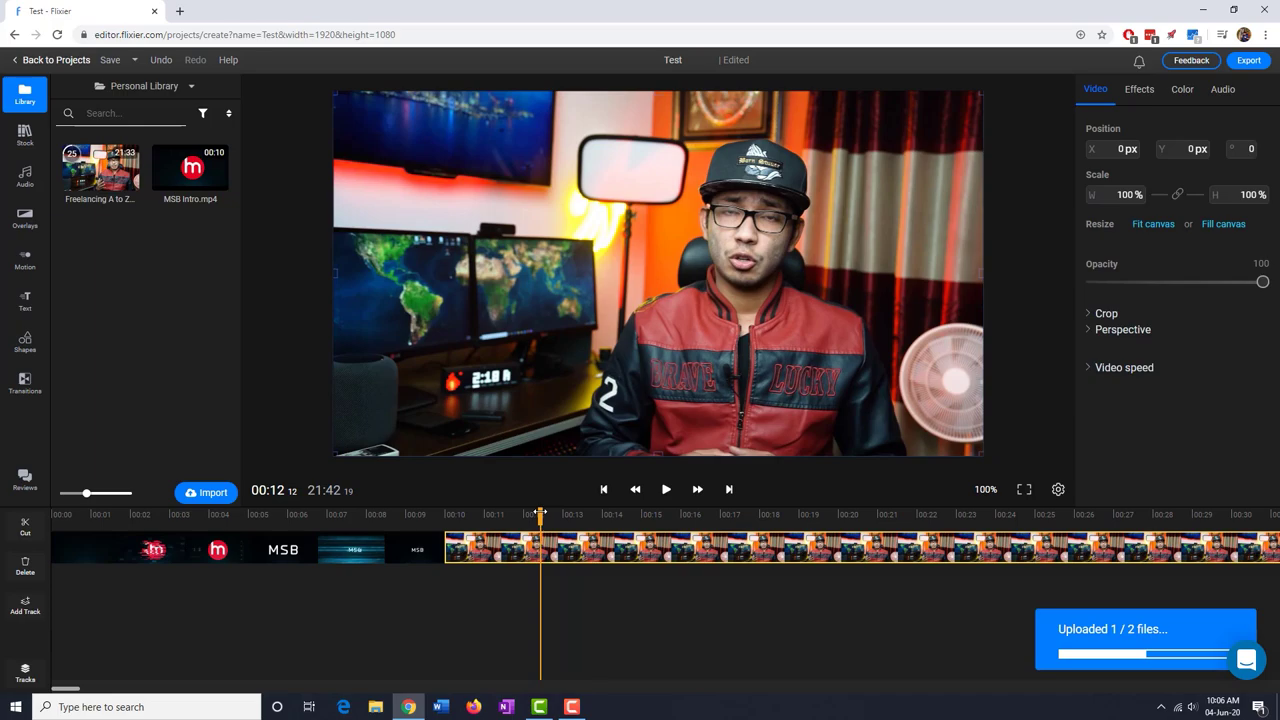
# - Split the Freelancing clip at about 00:14
pyautogui.click(666, 489)
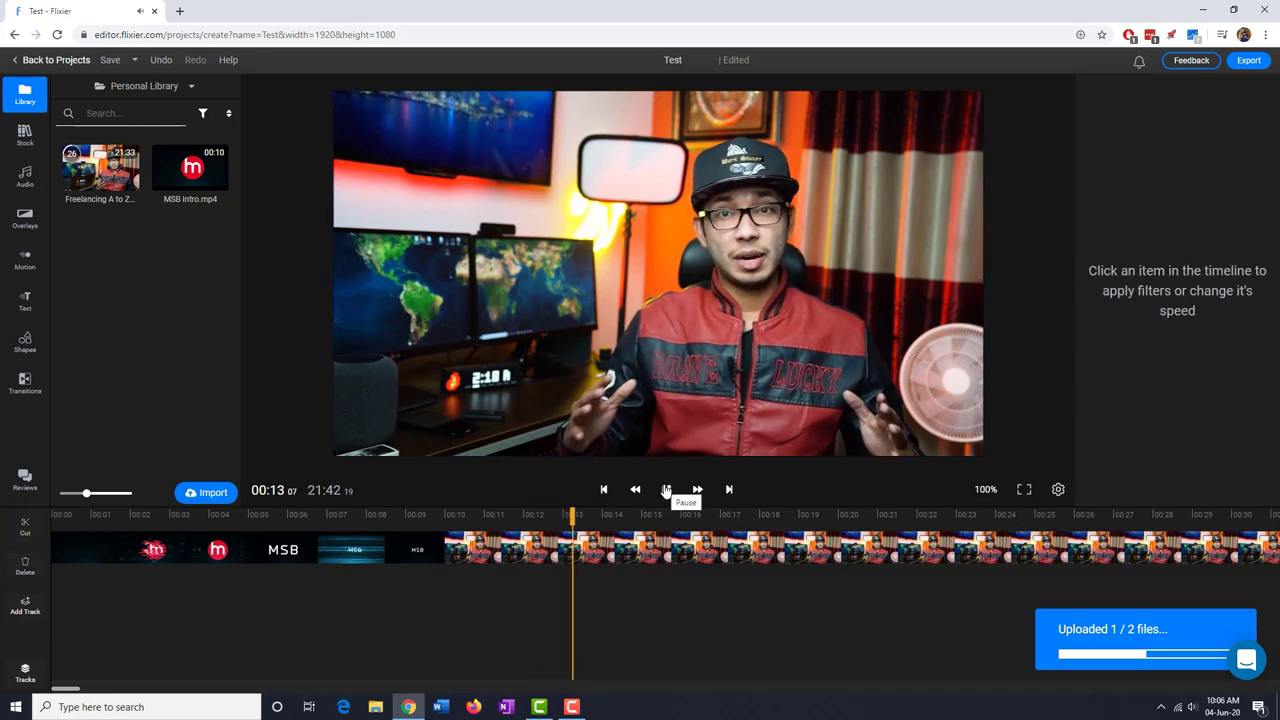
pyautogui.click(668, 490)
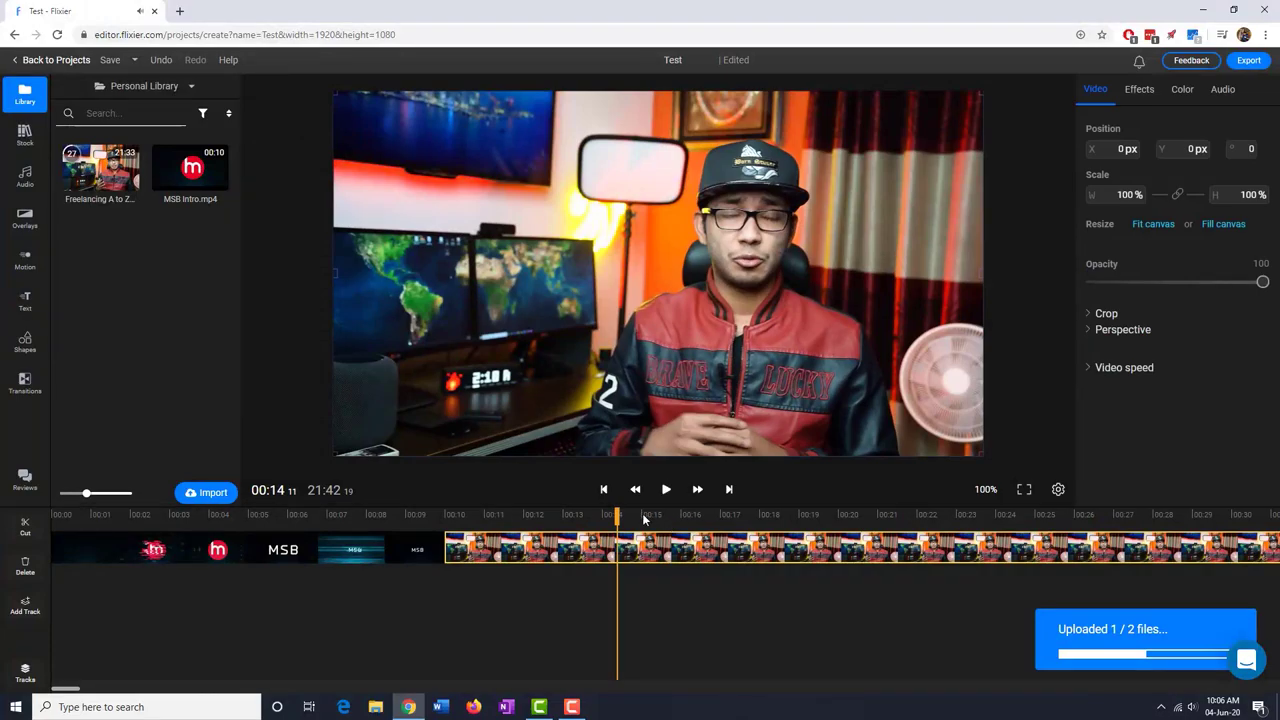
pyautogui.click(610, 514)
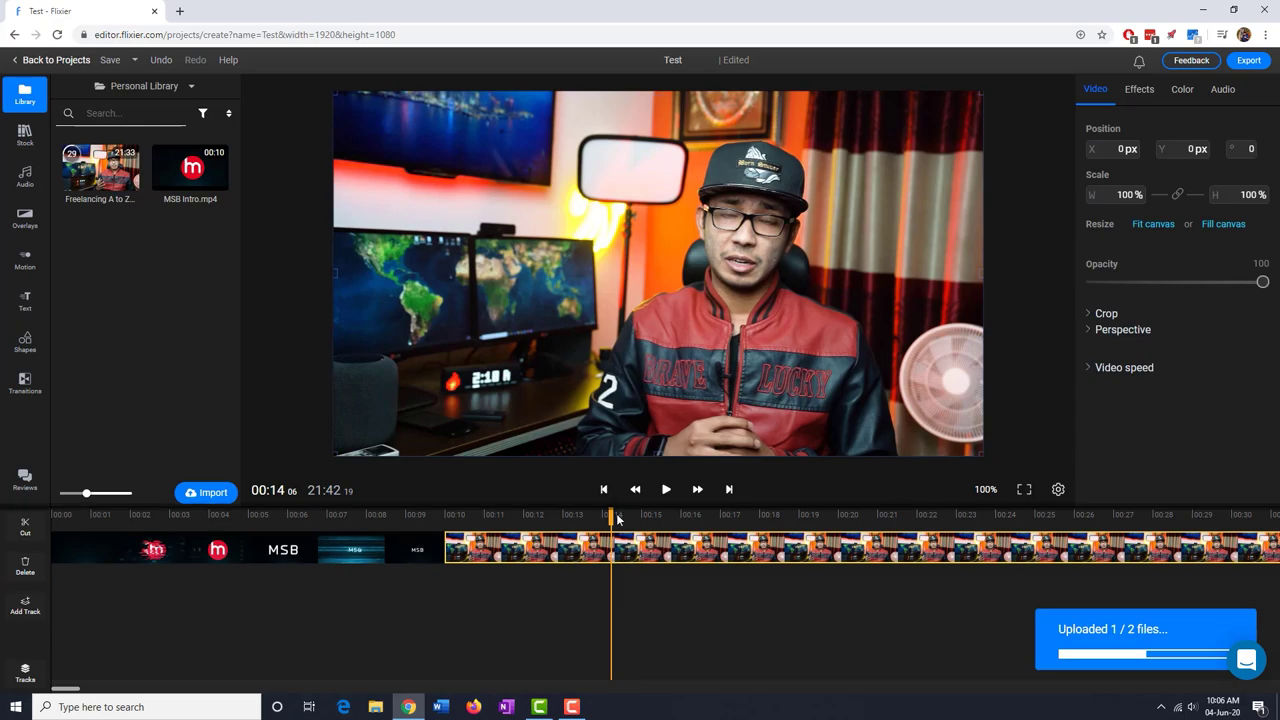
pyautogui.moveTo(611, 514); pyautogui.dragTo(614, 514)
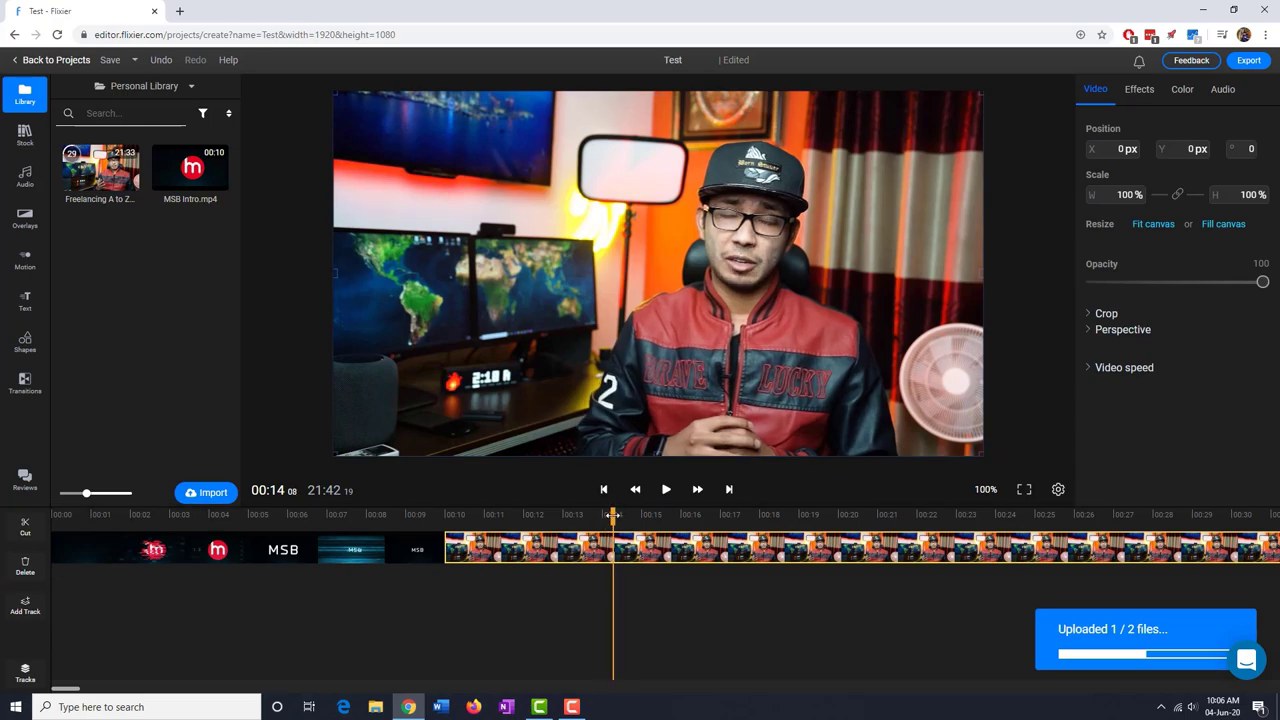
pyautogui.click(33, 537)
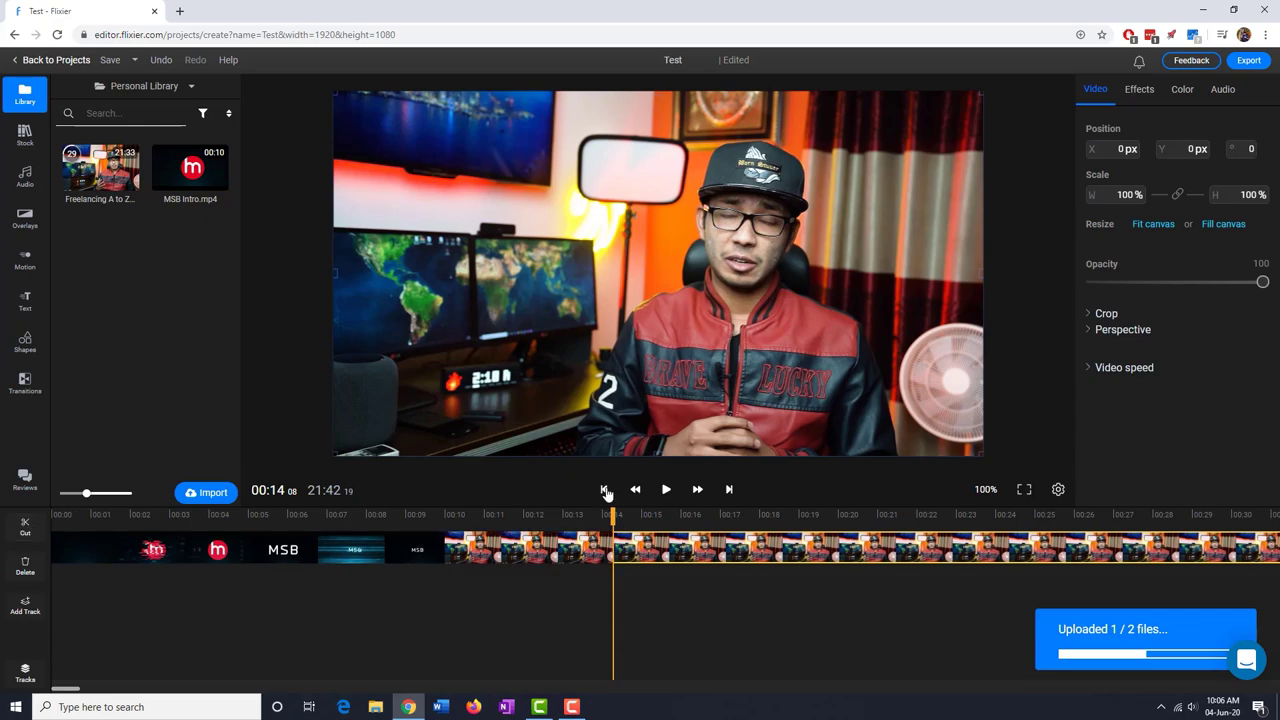
pyautogui.moveTo(613, 514); pyautogui.dragTo(596, 514)
pyautogui.press('space')
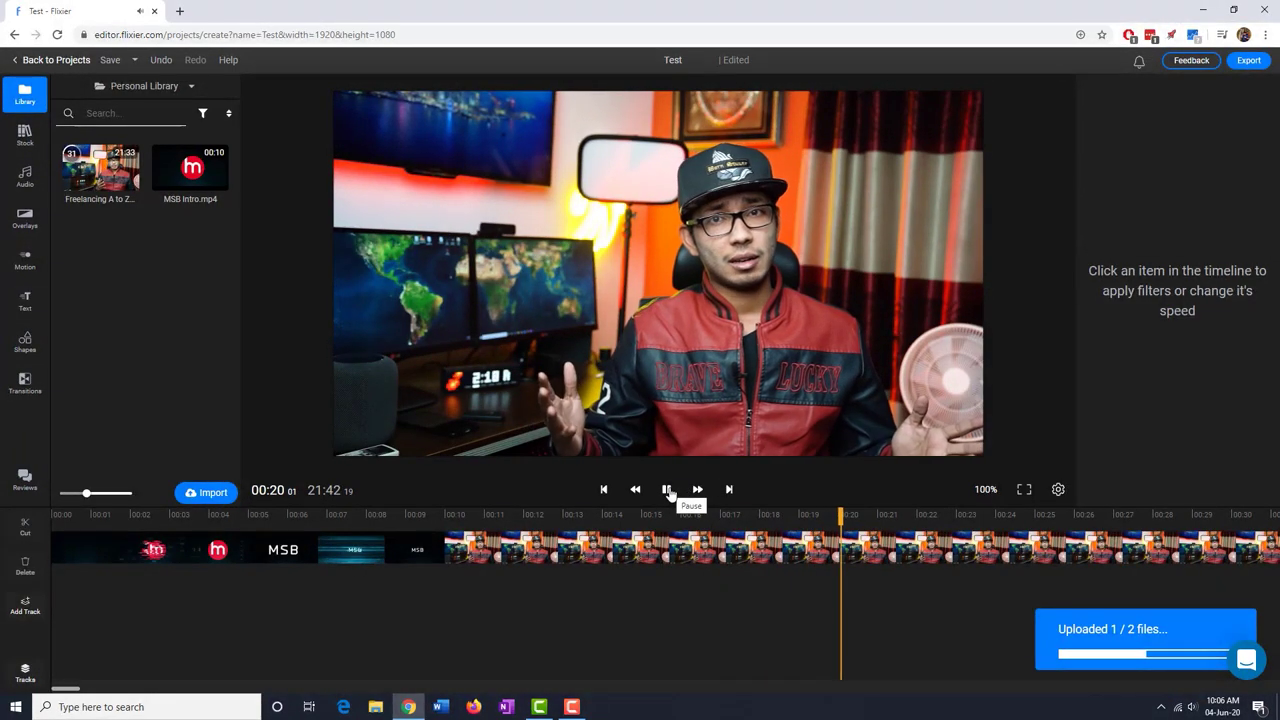
pyautogui.click(668, 491)
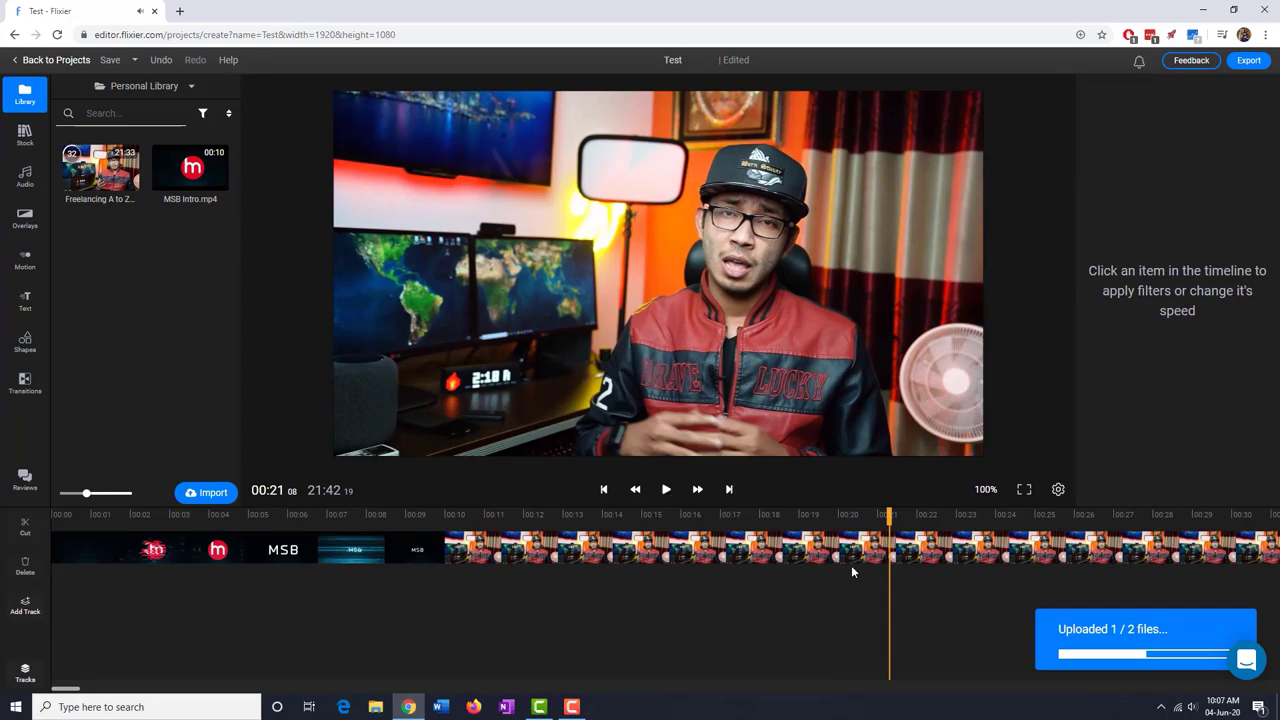
pyautogui.click(884, 543)
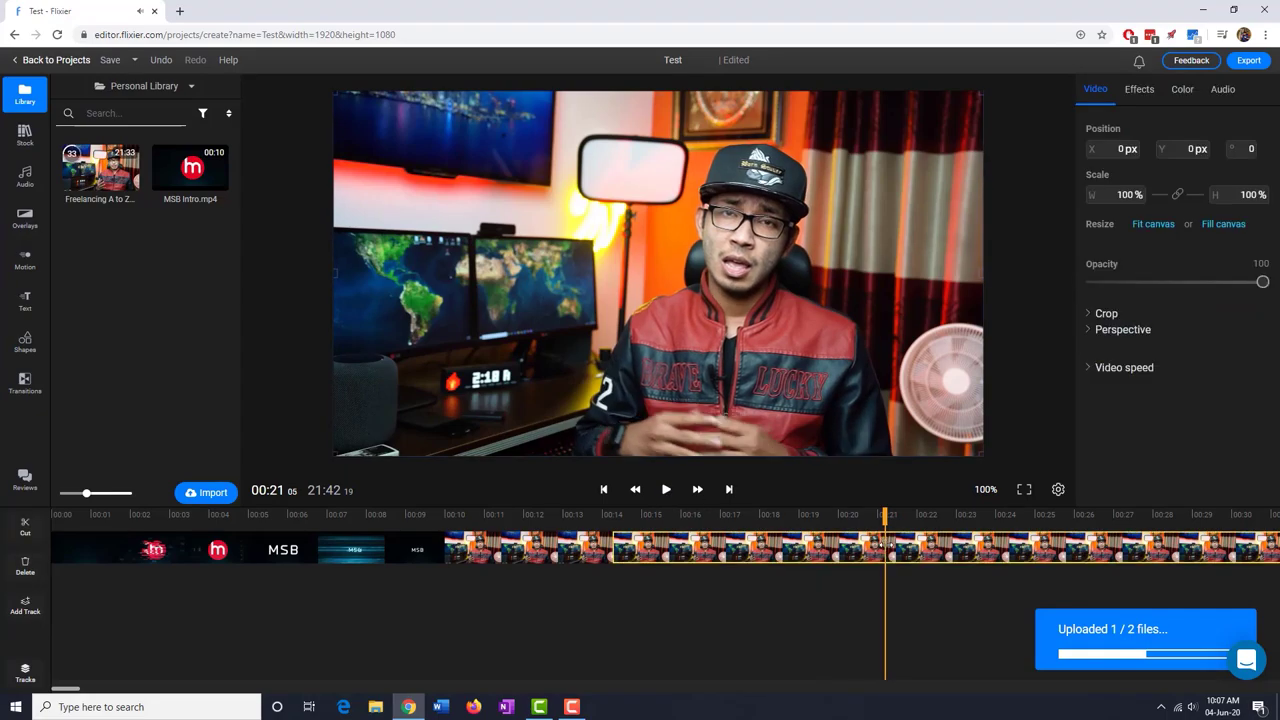
pyautogui.click(889, 543)
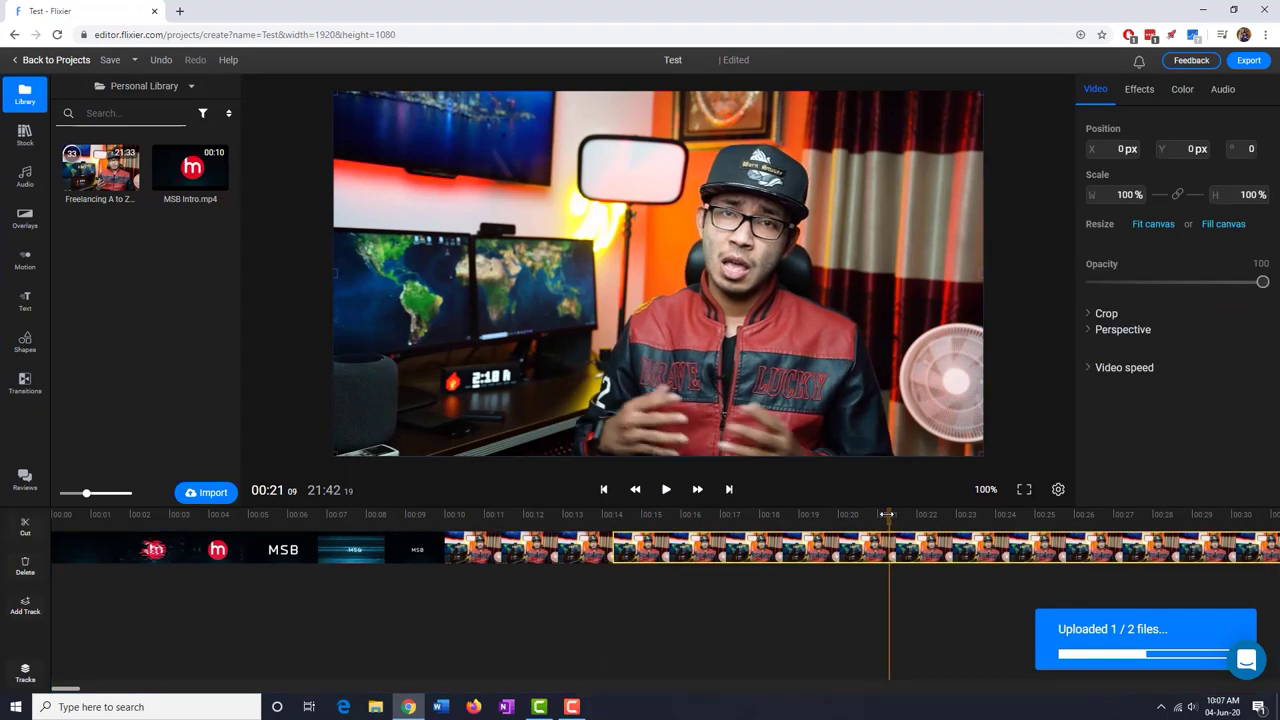
pyautogui.click(19, 540)
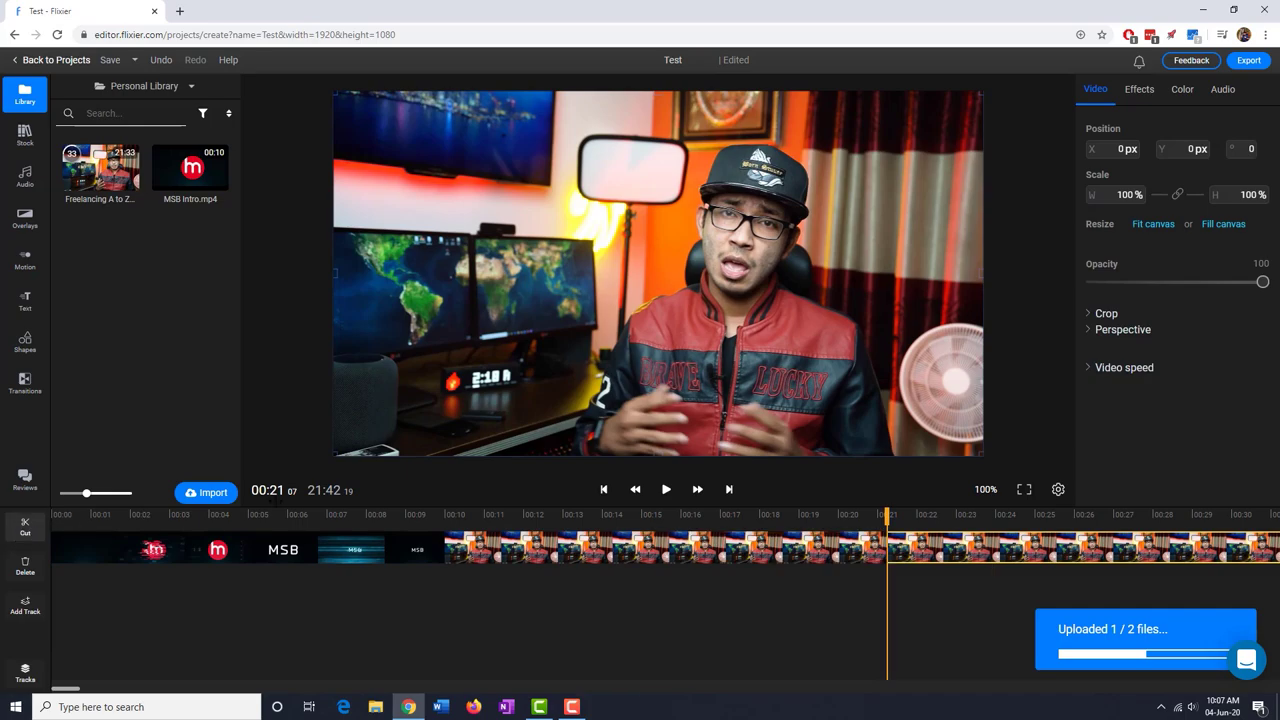
pyautogui.click(593, 551)
pyautogui.click(700, 550)
pyautogui.click(950, 545)
pyautogui.click(767, 548)
pyautogui.click(682, 547)
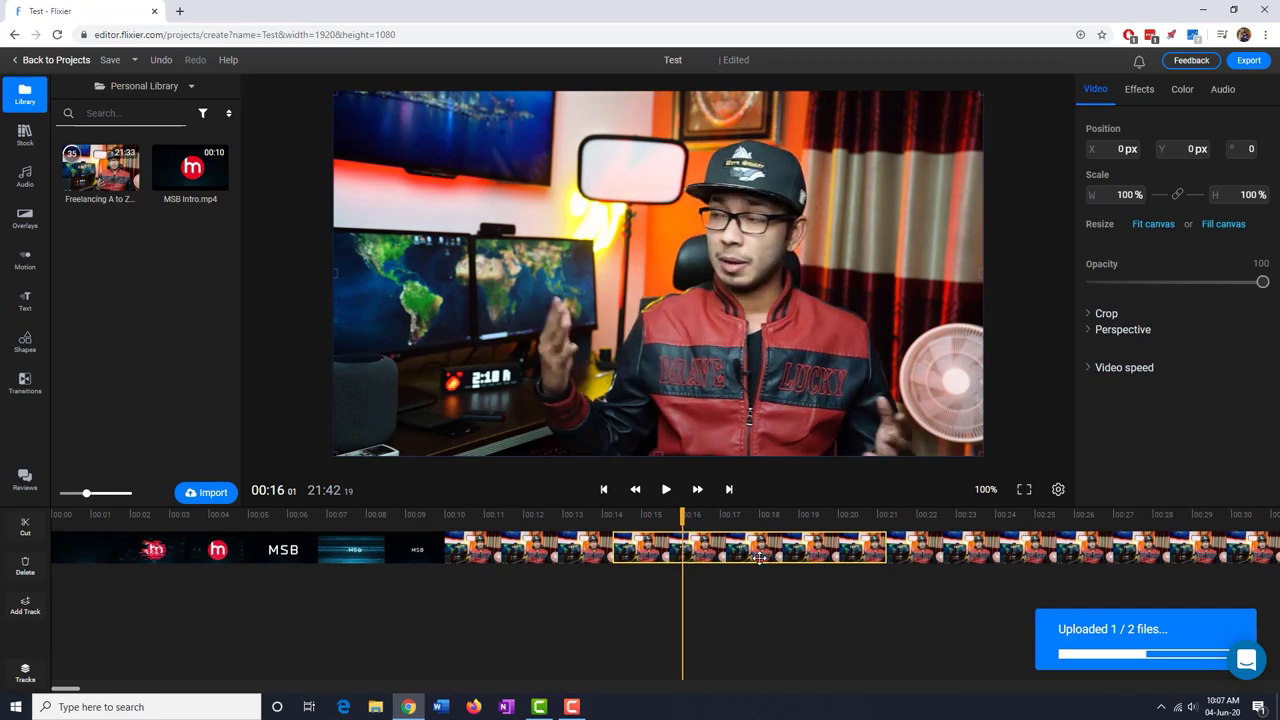
pyautogui.click(25, 569)
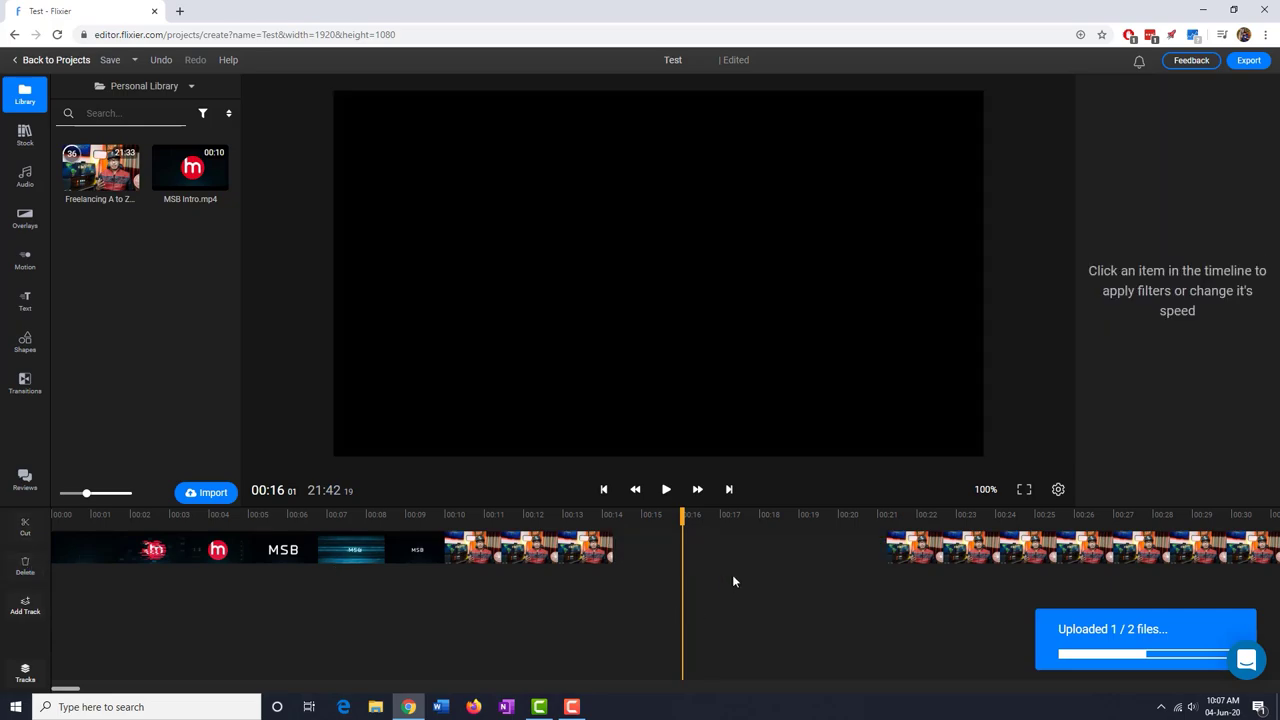
pyautogui.moveTo(918, 548); pyautogui.dragTo(644, 556)
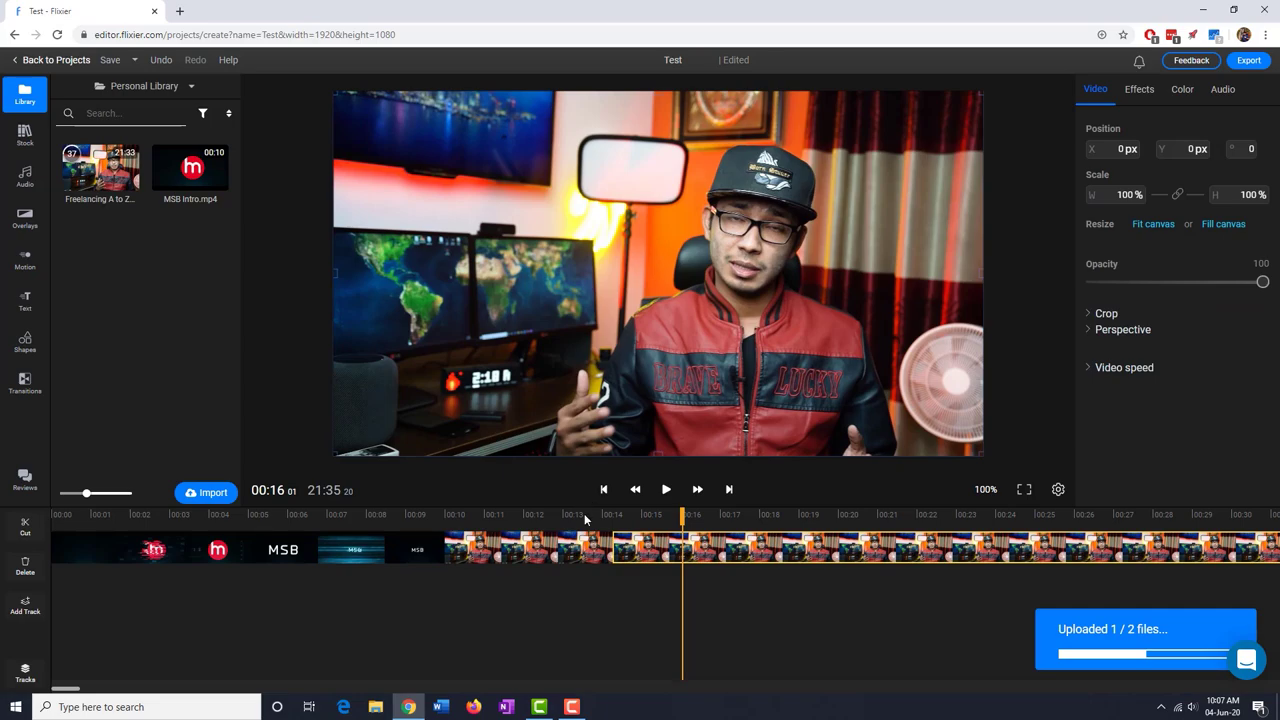
pyautogui.click(584, 513)
pyautogui.press('space')
pyautogui.click(607, 553)
pyautogui.click(607, 553)
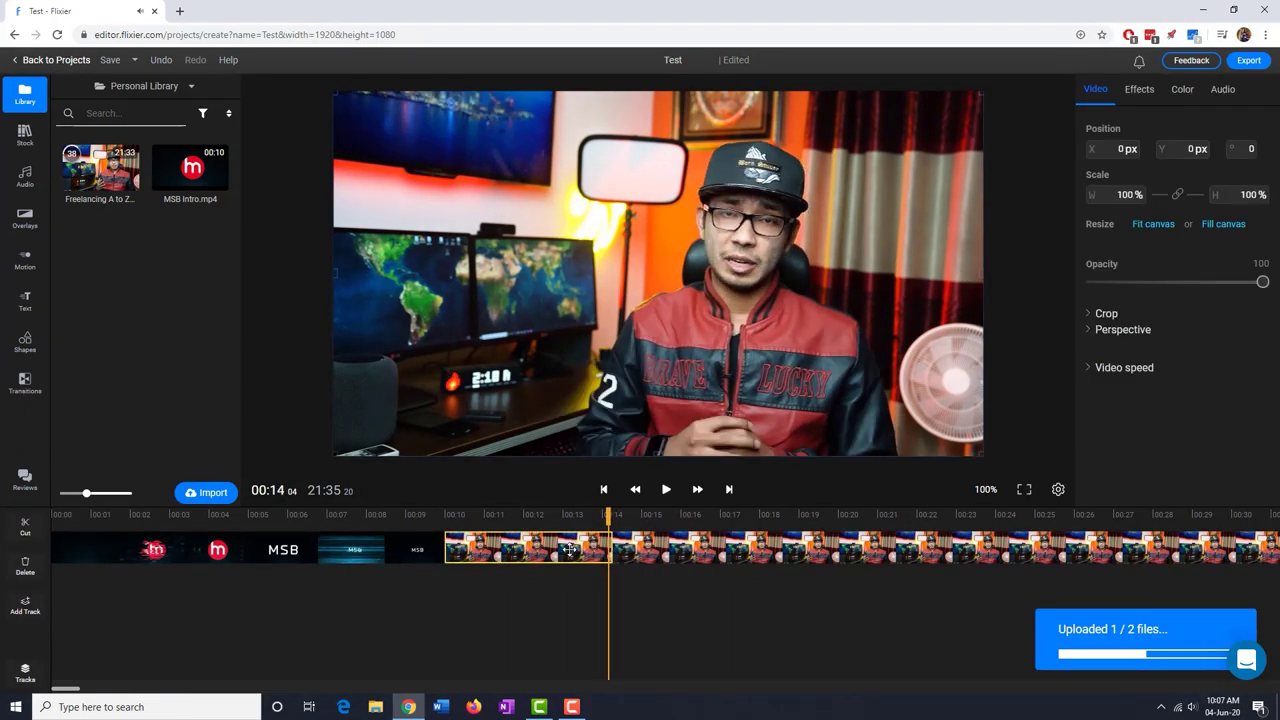
pyautogui.click(673, 608)
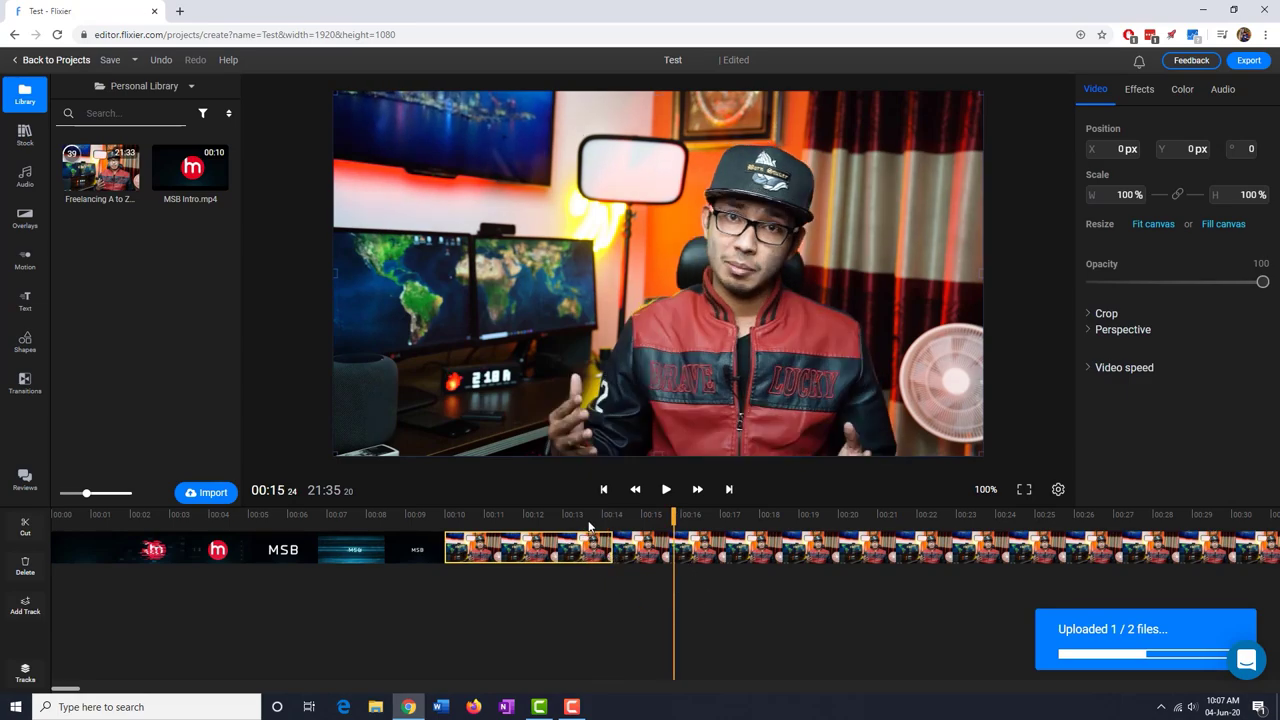
pyautogui.click(589, 524)
pyautogui.click(588, 550)
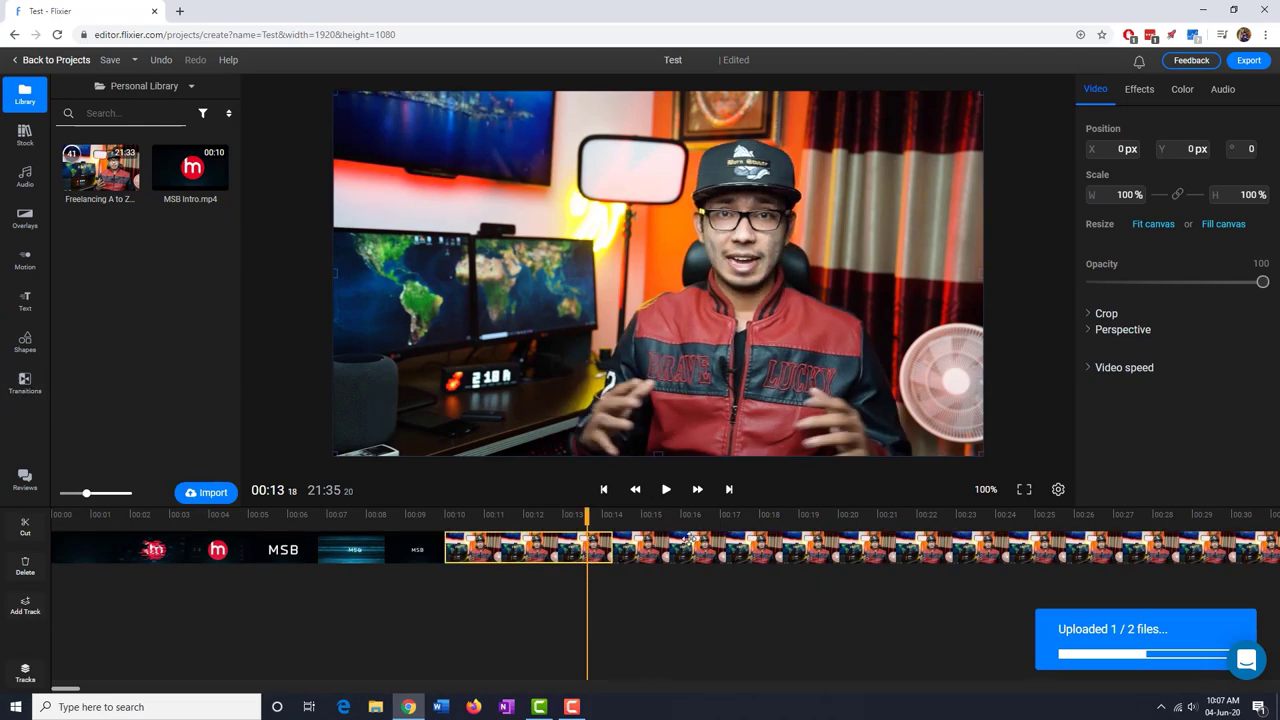
pyautogui.click(535, 520)
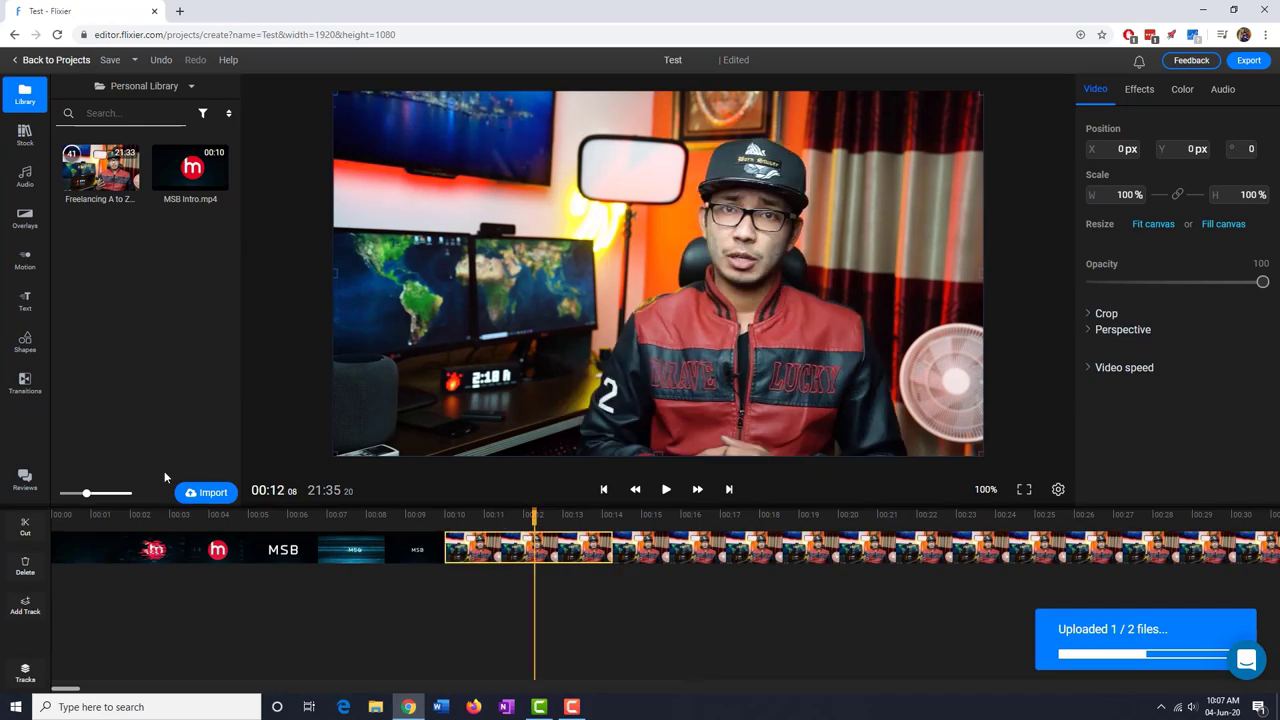
# - Add the Cube transition from the Transitions library to the video clip
pyautogui.click(27, 392)
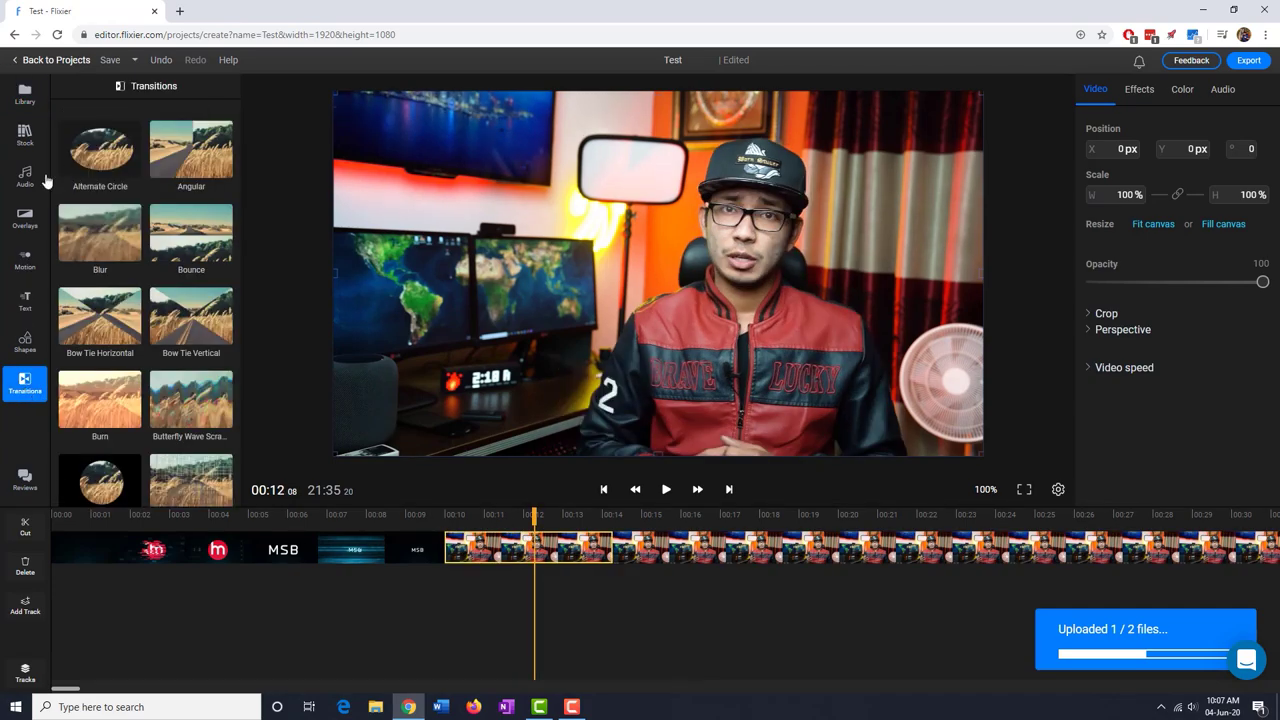
pyautogui.scroll(-1, 194, 280)
pyautogui.scroll(-1, 195, 320)
pyautogui.scroll(-1, 196, 350)
pyautogui.scroll(-1, 197, 380)
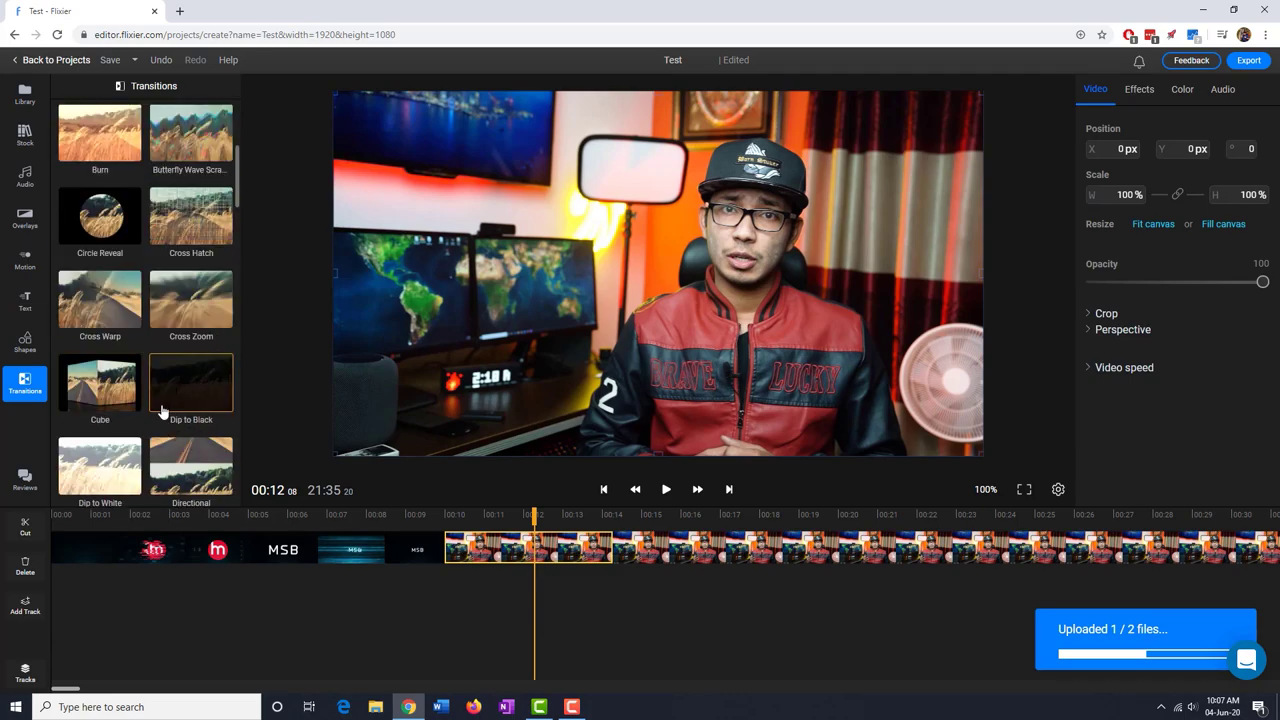
pyautogui.moveTo(100, 383); pyautogui.dragTo(597, 545)
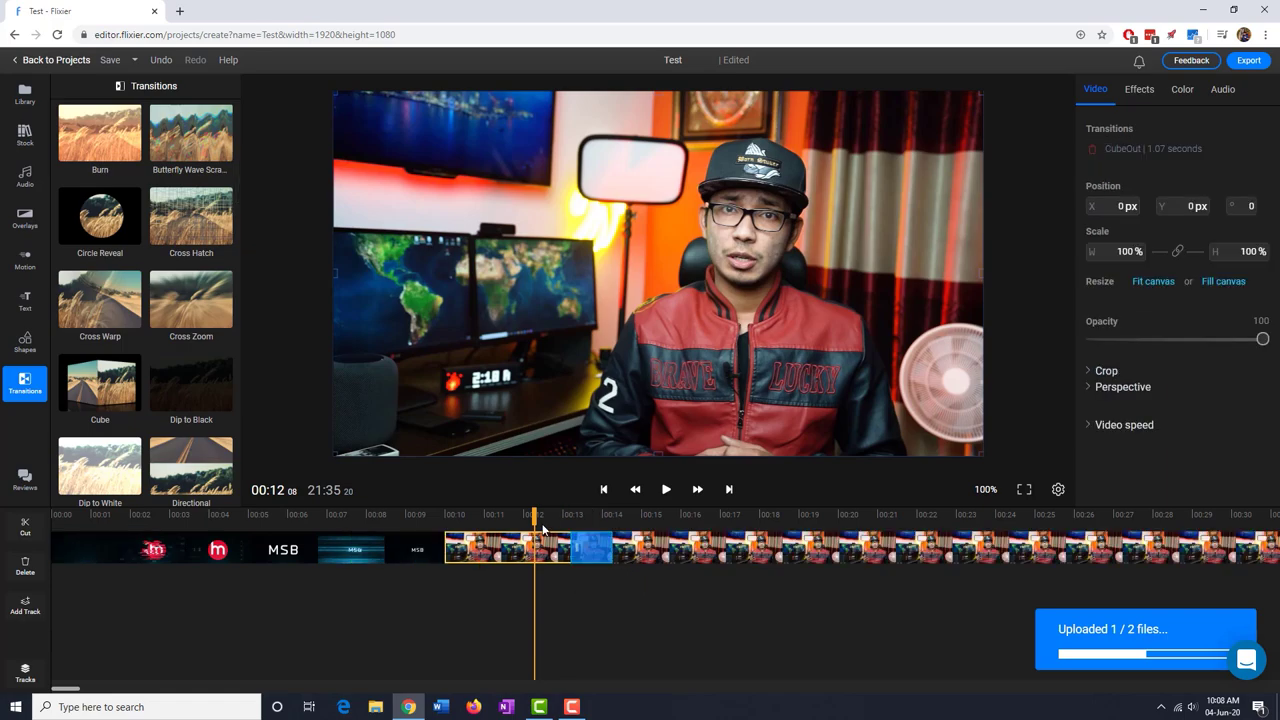
# - Preview the Cube transition around 00:11, then delete it from the clip
pyautogui.moveTo(532, 514); pyautogui.dragTo(504, 514)
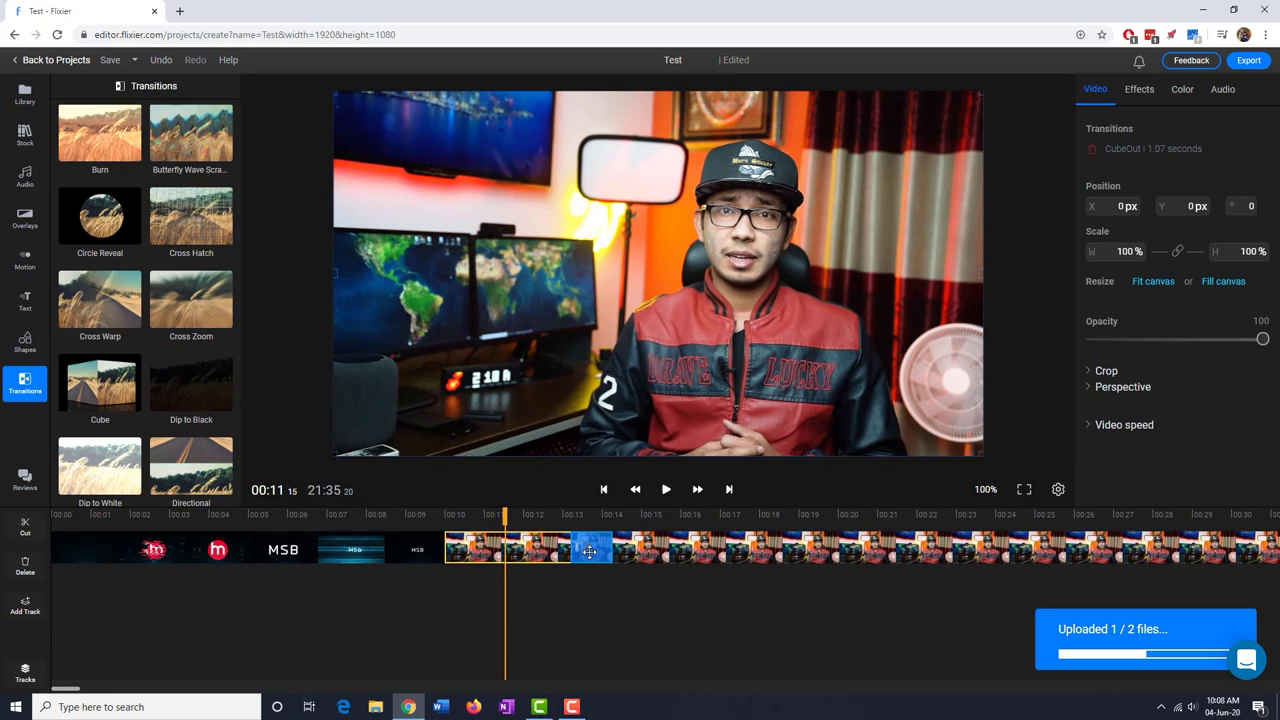
pyautogui.click(694, 609)
pyautogui.press('space')
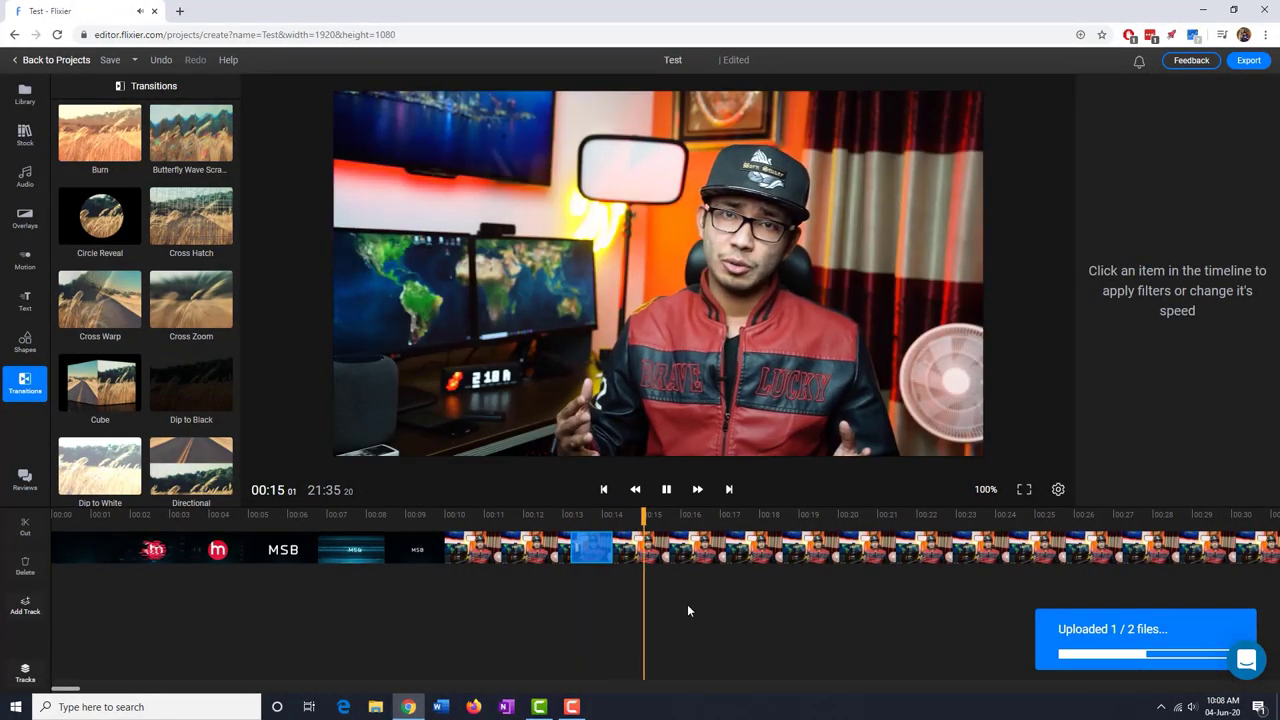
pyautogui.press('space')
pyautogui.click(578, 546)
pyautogui.press('space')
pyautogui.click(590, 550)
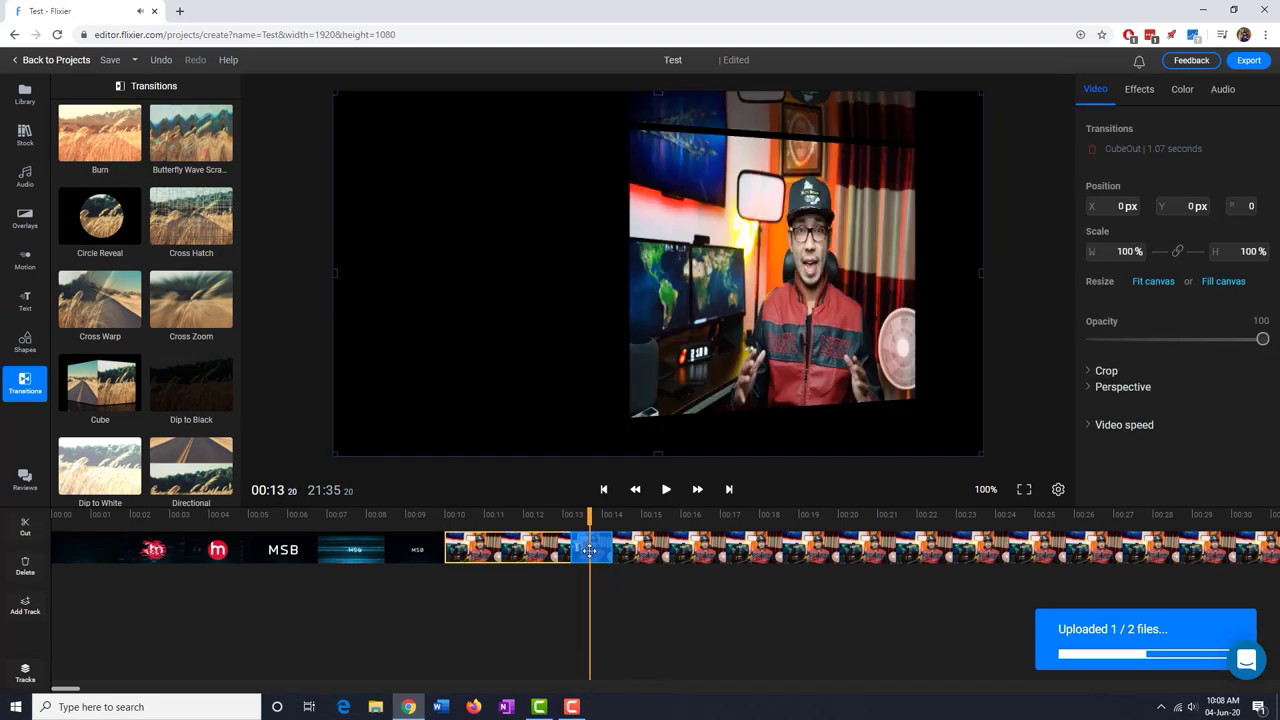
pyautogui.click(552, 584)
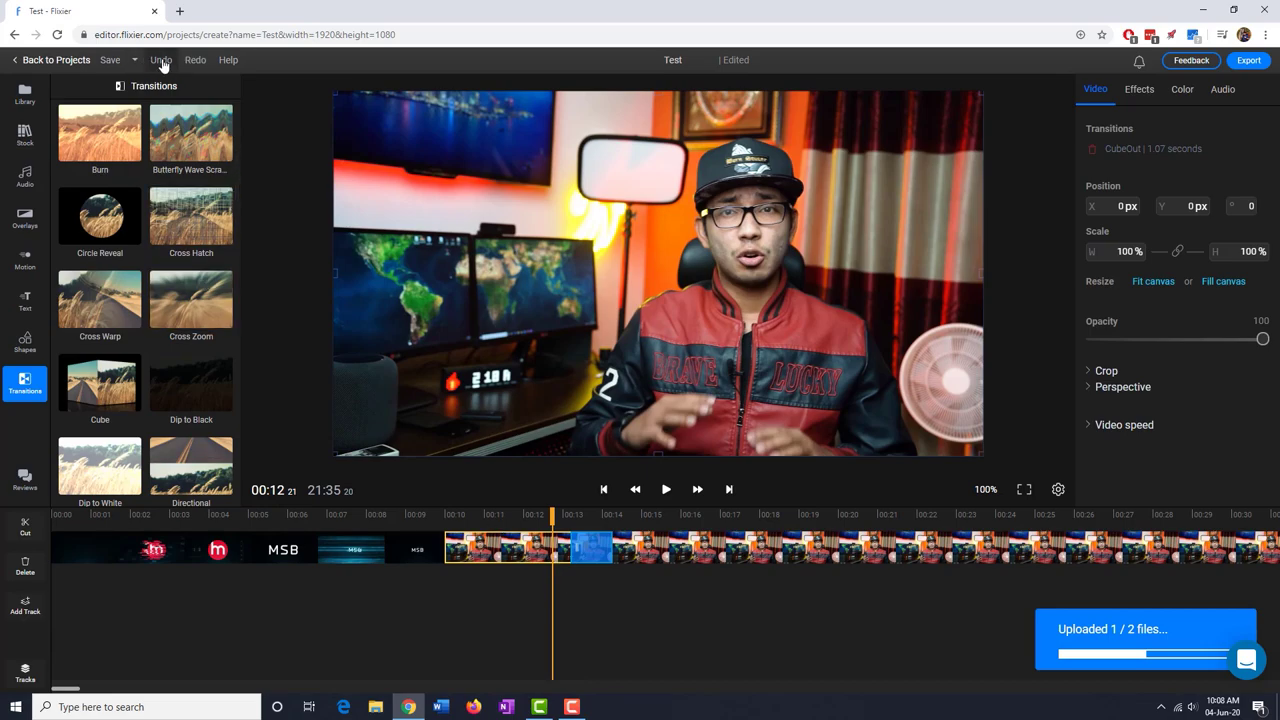
pyautogui.press('Delete')
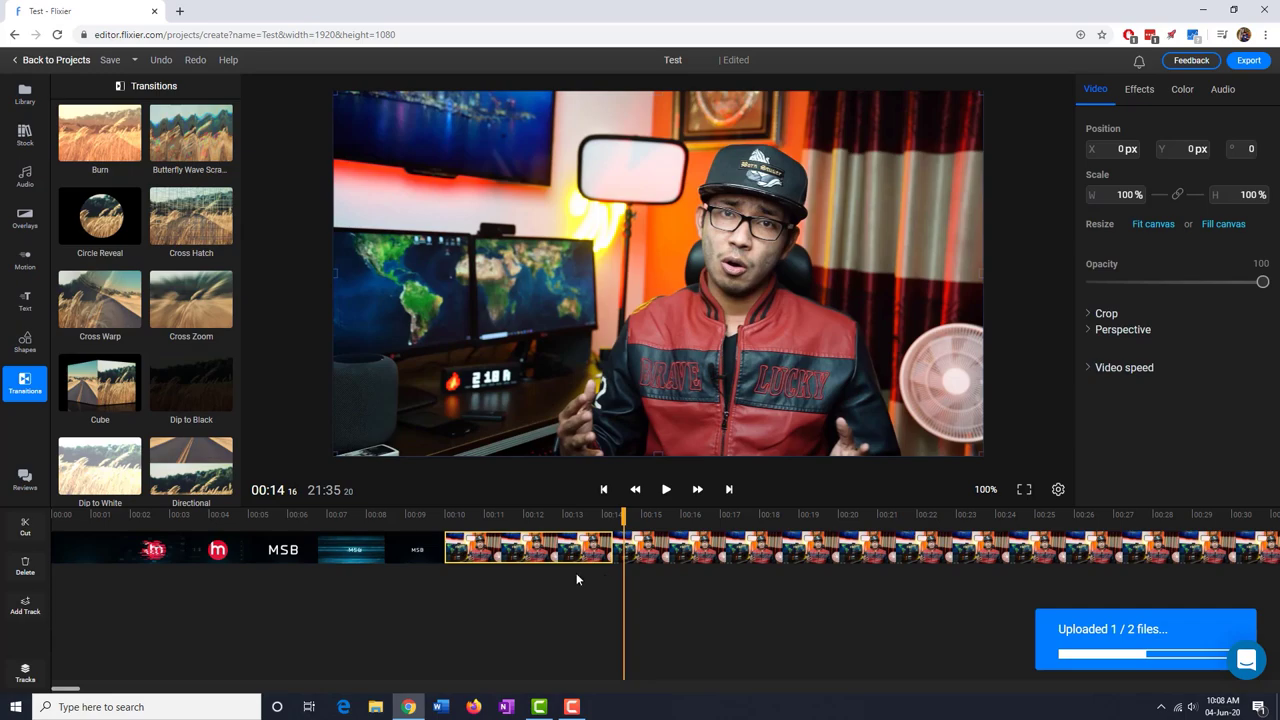
pyautogui.scroll(-1, 205, 322)
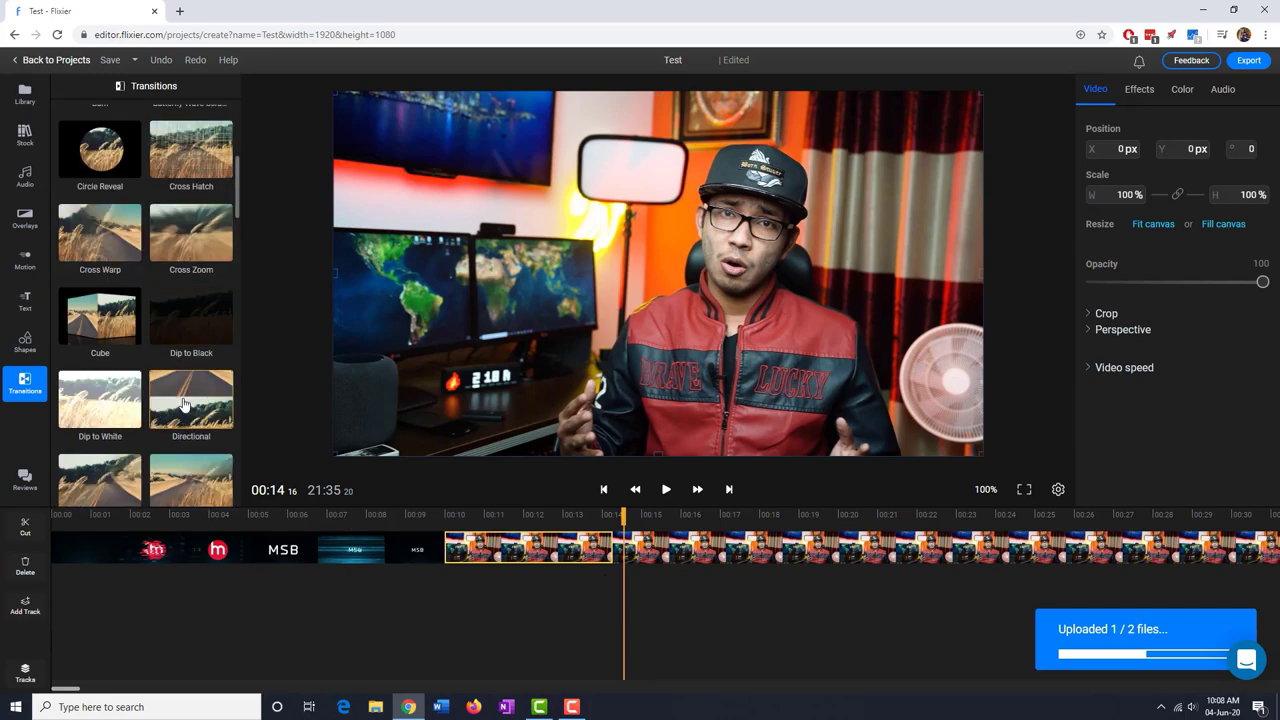
pyautogui.scroll(5, 150, 402)
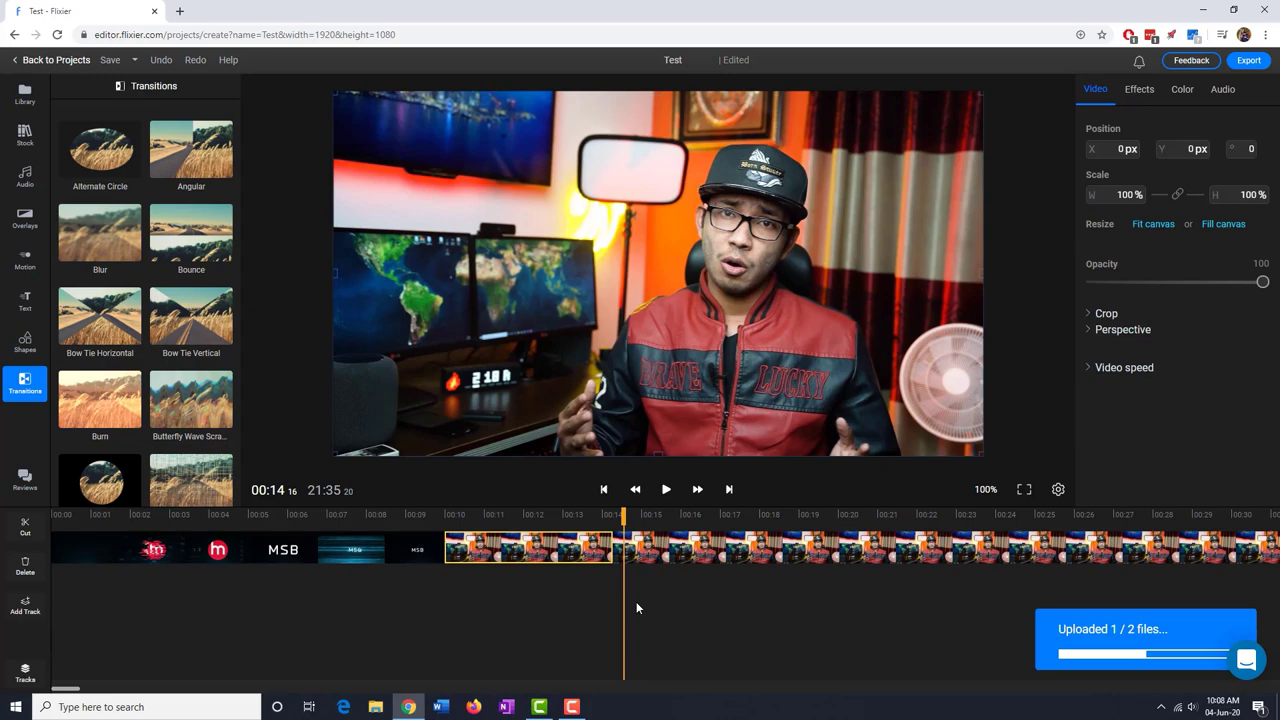
# - Add a red Heart shape over the video from about 00:13 to 00:18
pyautogui.click(24, 342)
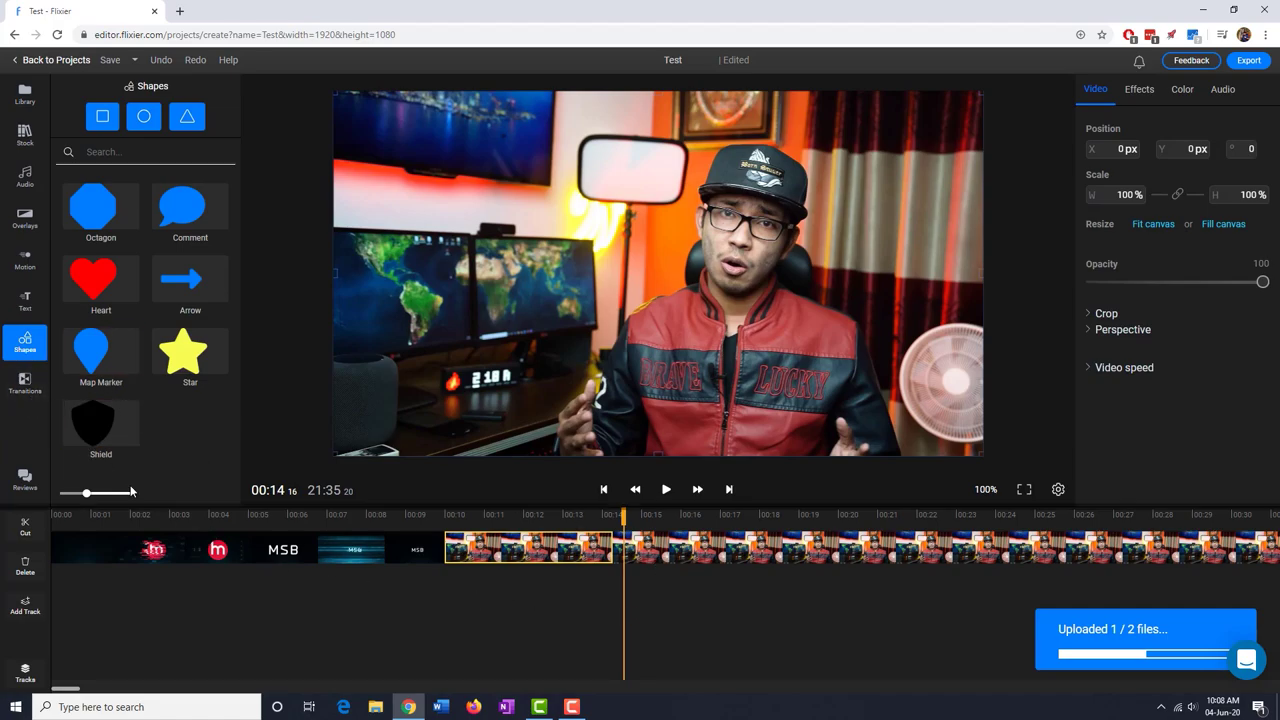
pyautogui.moveTo(71, 287); pyautogui.dragTo(643, 570)
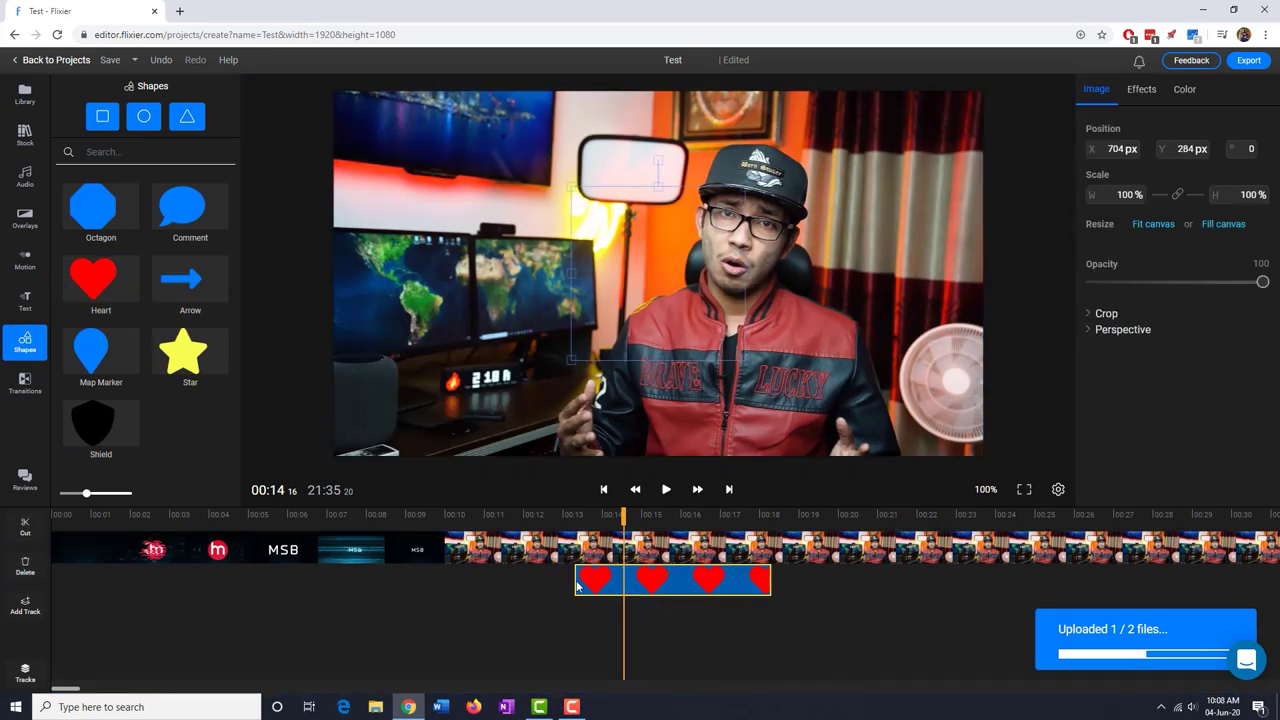
pyautogui.click(662, 546)
pyautogui.click(659, 616)
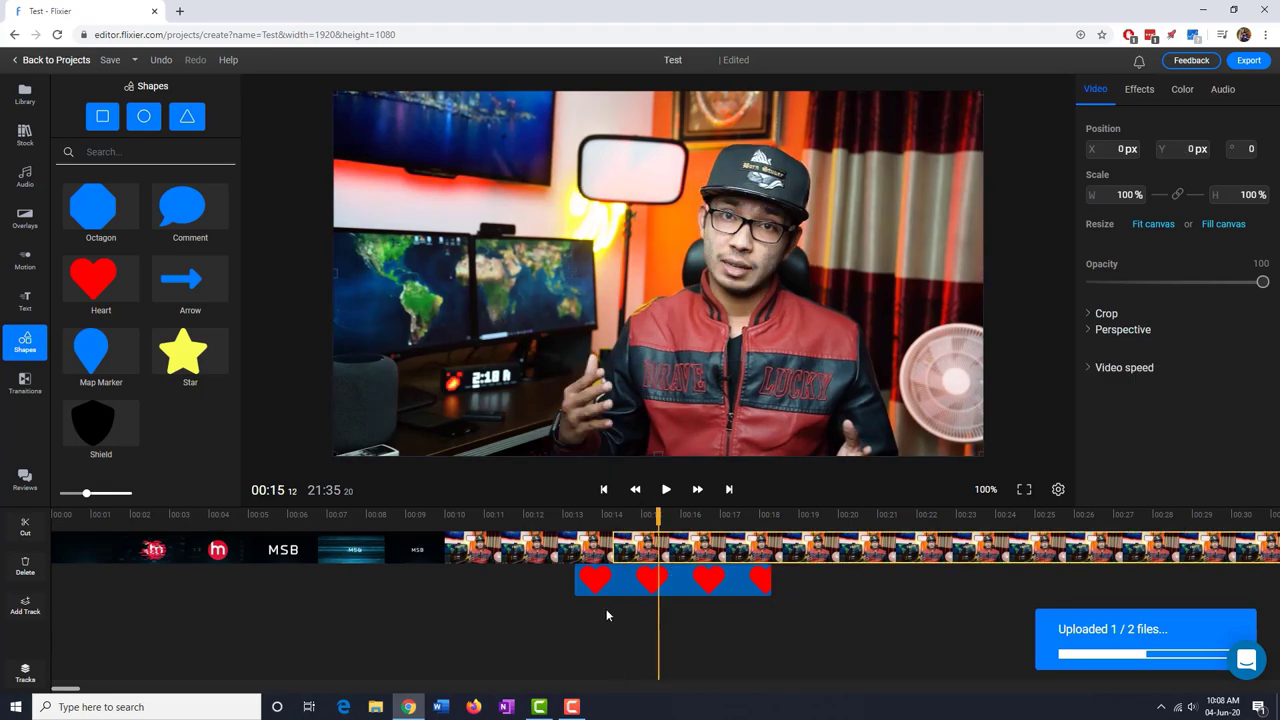
pyautogui.click(612, 592)
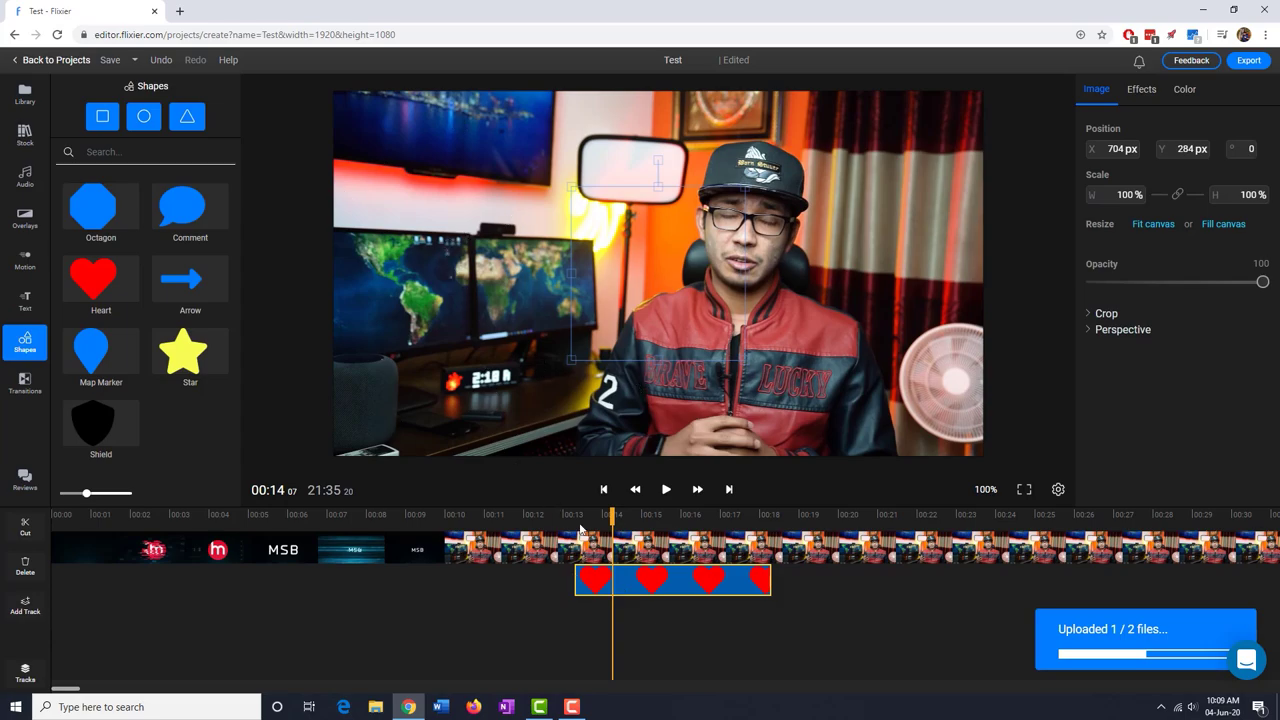
# - Move the main video clip to a track below the heart clip
pyautogui.click(660, 545)
pyautogui.moveTo(682, 545); pyautogui.dragTo(678, 623)
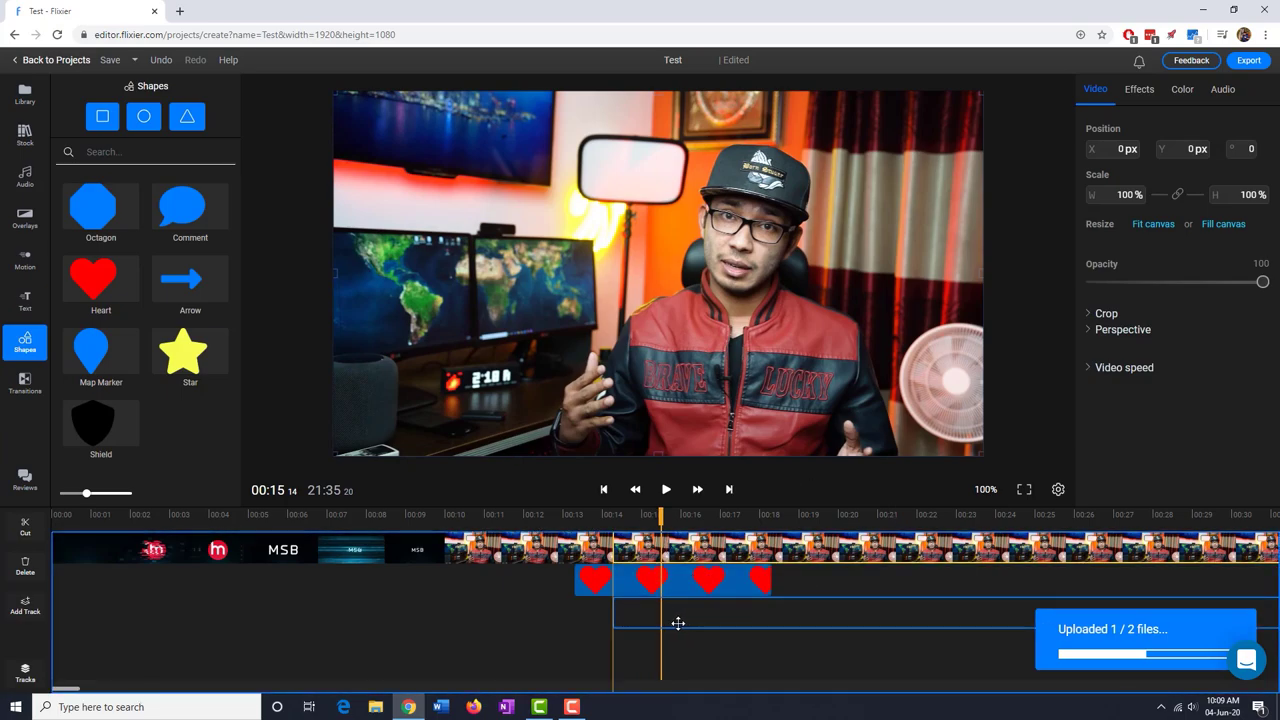
pyautogui.moveTo(678, 623); pyautogui.dragTo(523, 634)
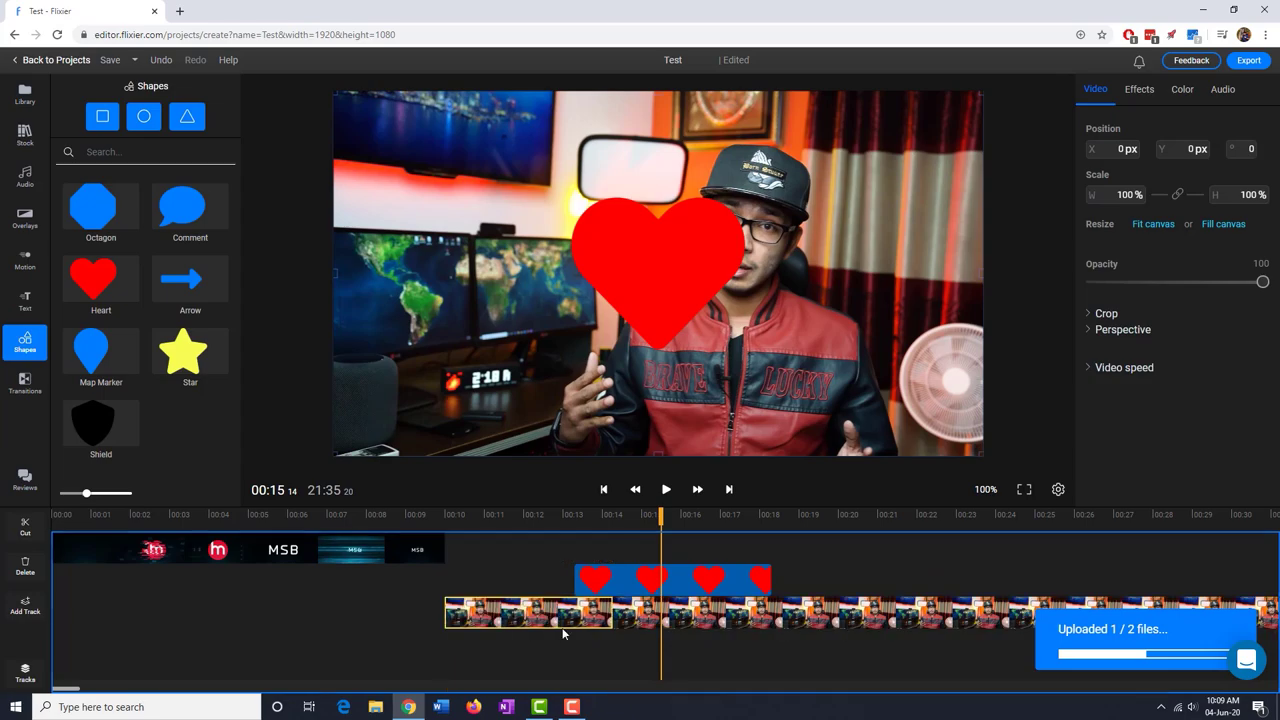
# - Move the heart over the monitors in the upper left and scale it to 84.4%
pyautogui.click(548, 514)
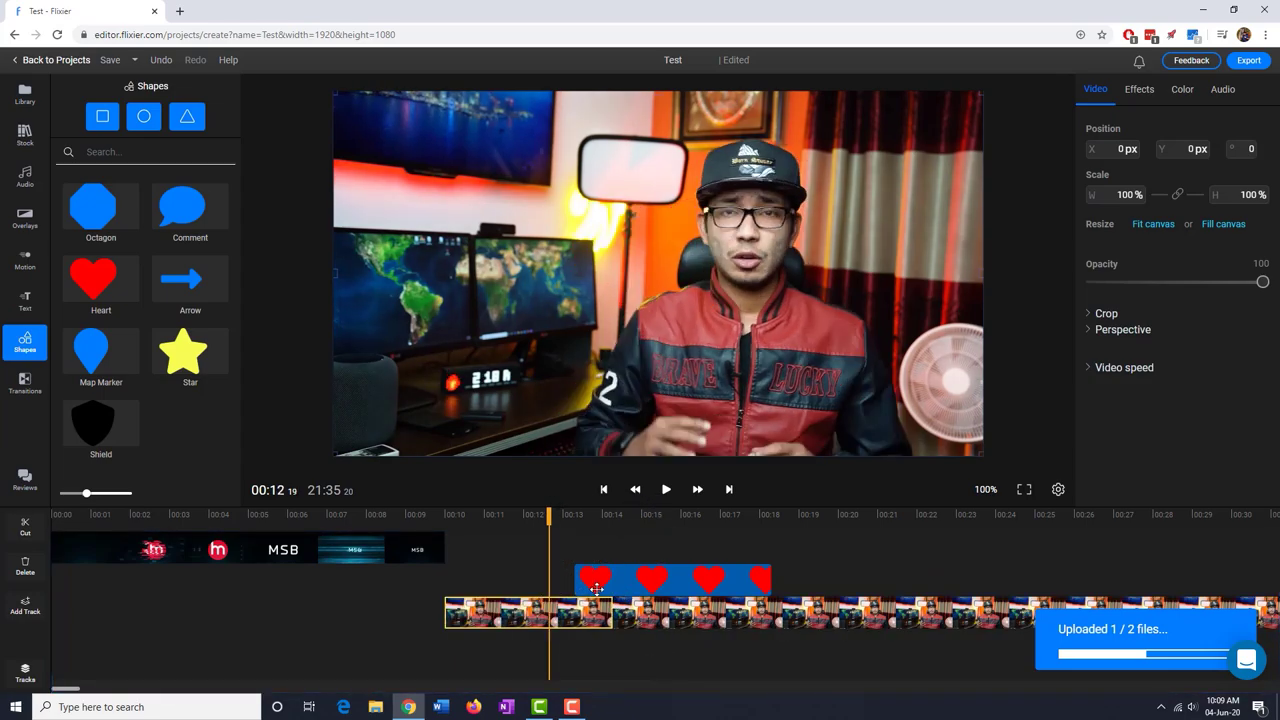
pyautogui.click(679, 612)
pyautogui.click(662, 588)
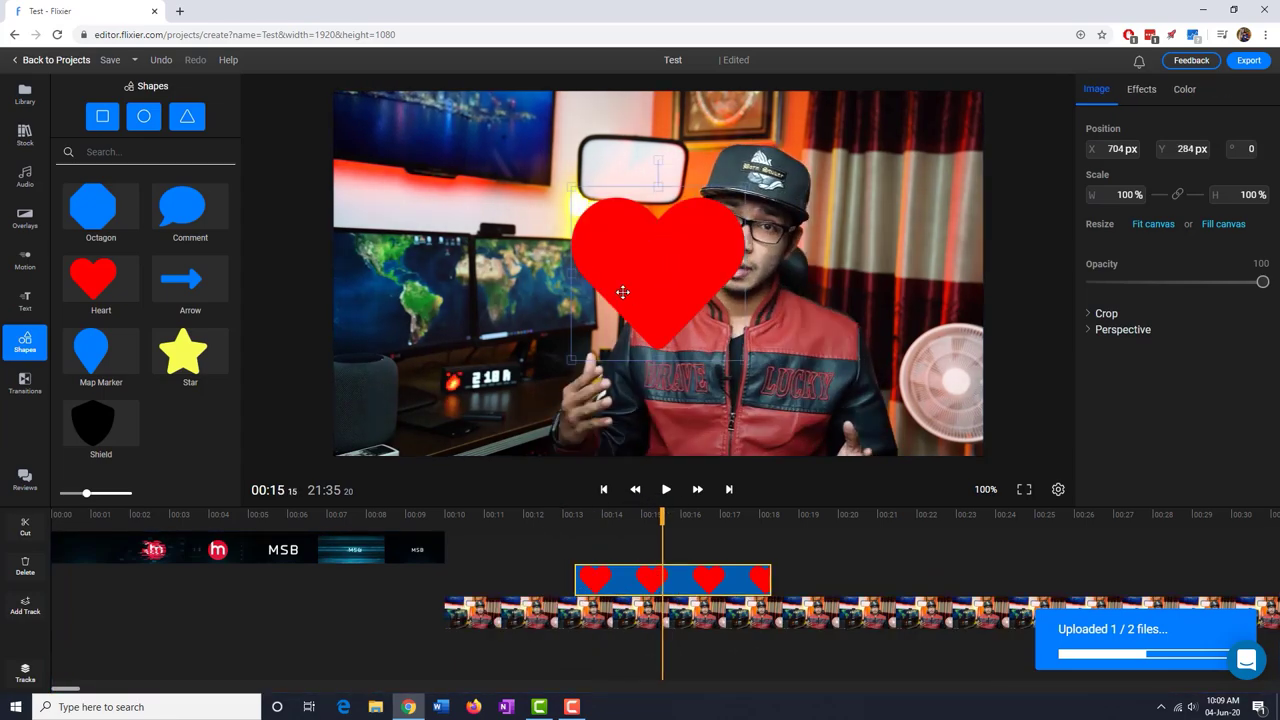
pyautogui.moveTo(660, 283)
pyautogui.mouseDown()
pyautogui.moveTo(494, 277)
pyautogui.moveTo(458, 241)
pyautogui.mouseUp()
pyautogui.moveTo(546, 322); pyautogui.dragTo(519, 299)
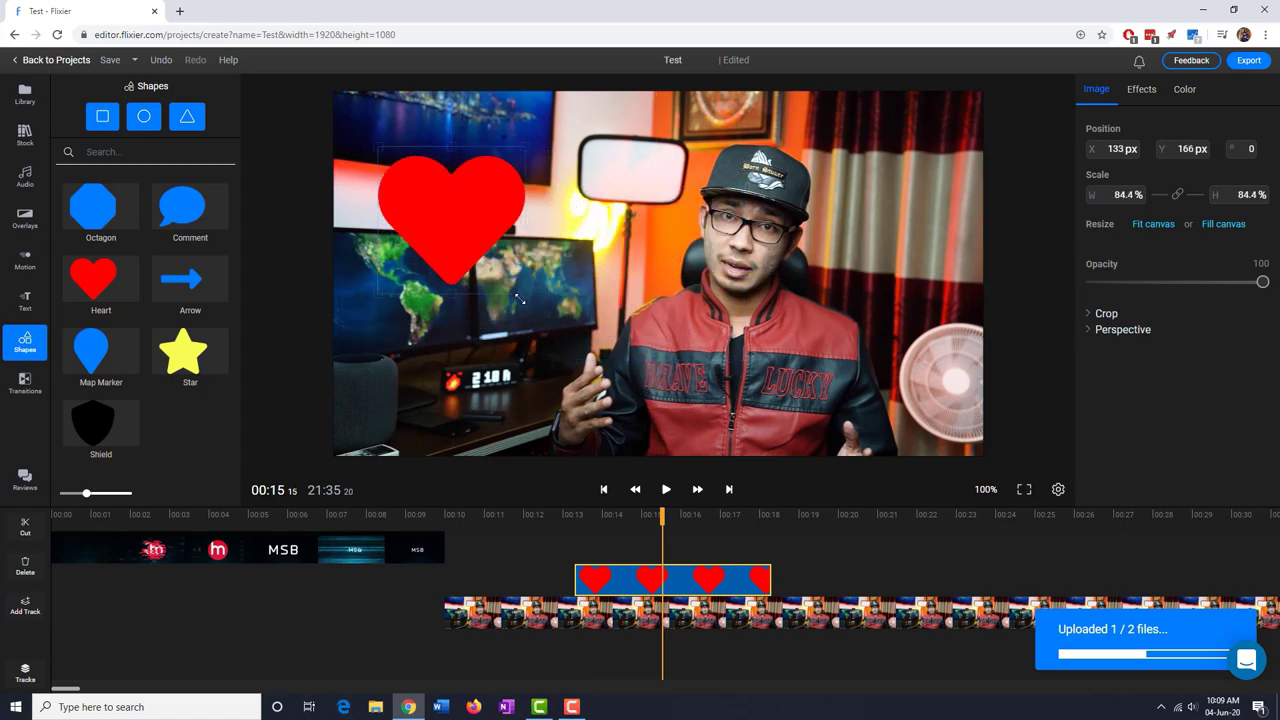
pyautogui.moveTo(480, 240); pyautogui.dragTo(490, 278)
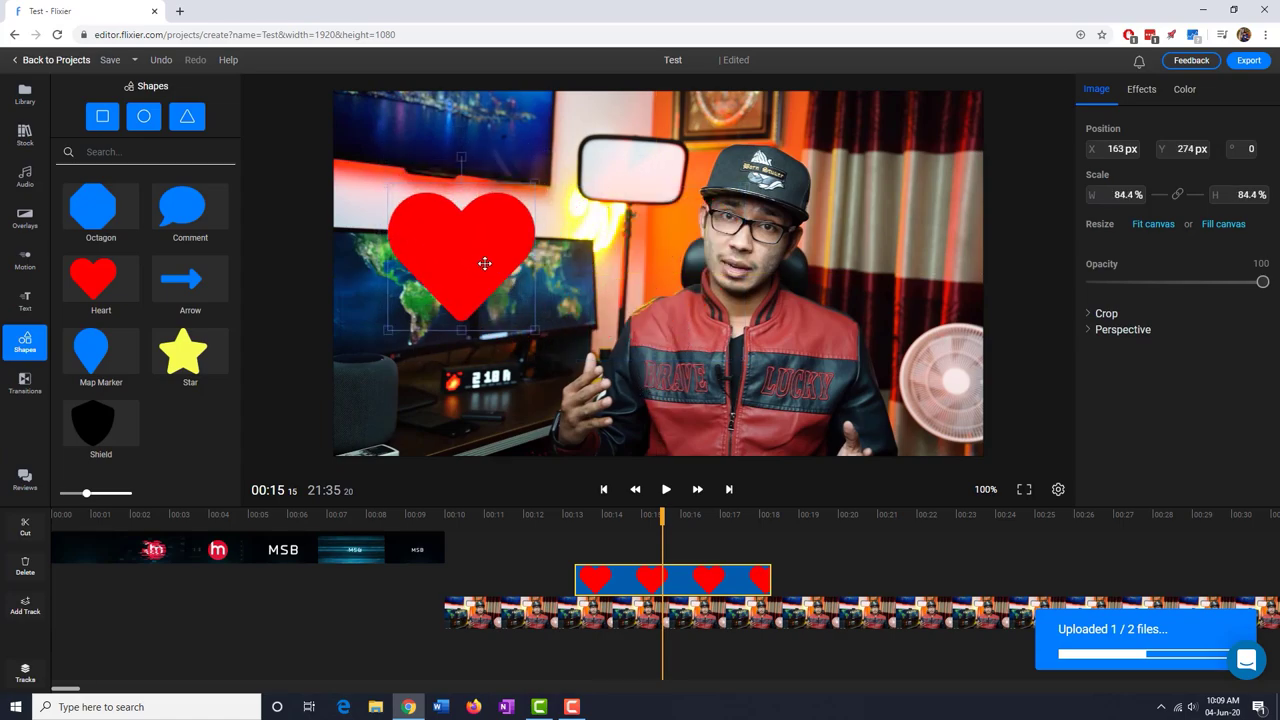
# - Play back to check the heart overlay and make the timeline area taller
pyautogui.click(550, 513)
pyautogui.press('space')
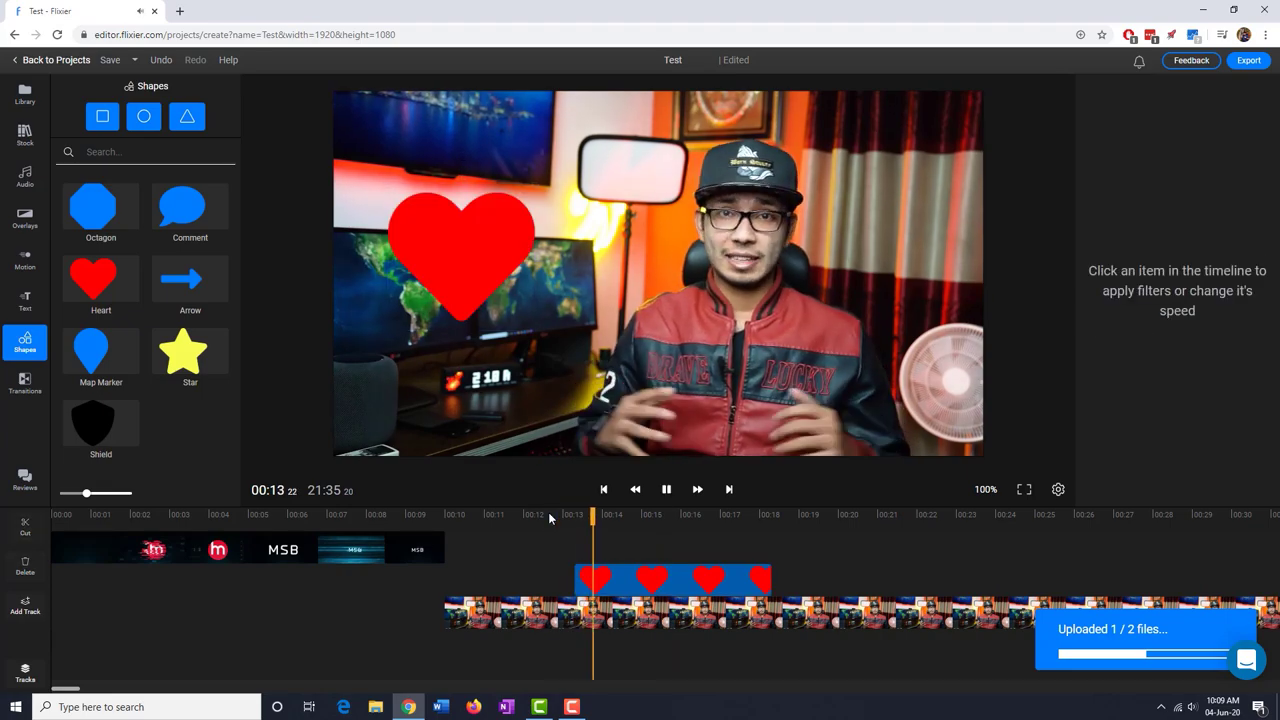
pyautogui.press('space')
pyautogui.click(709, 516)
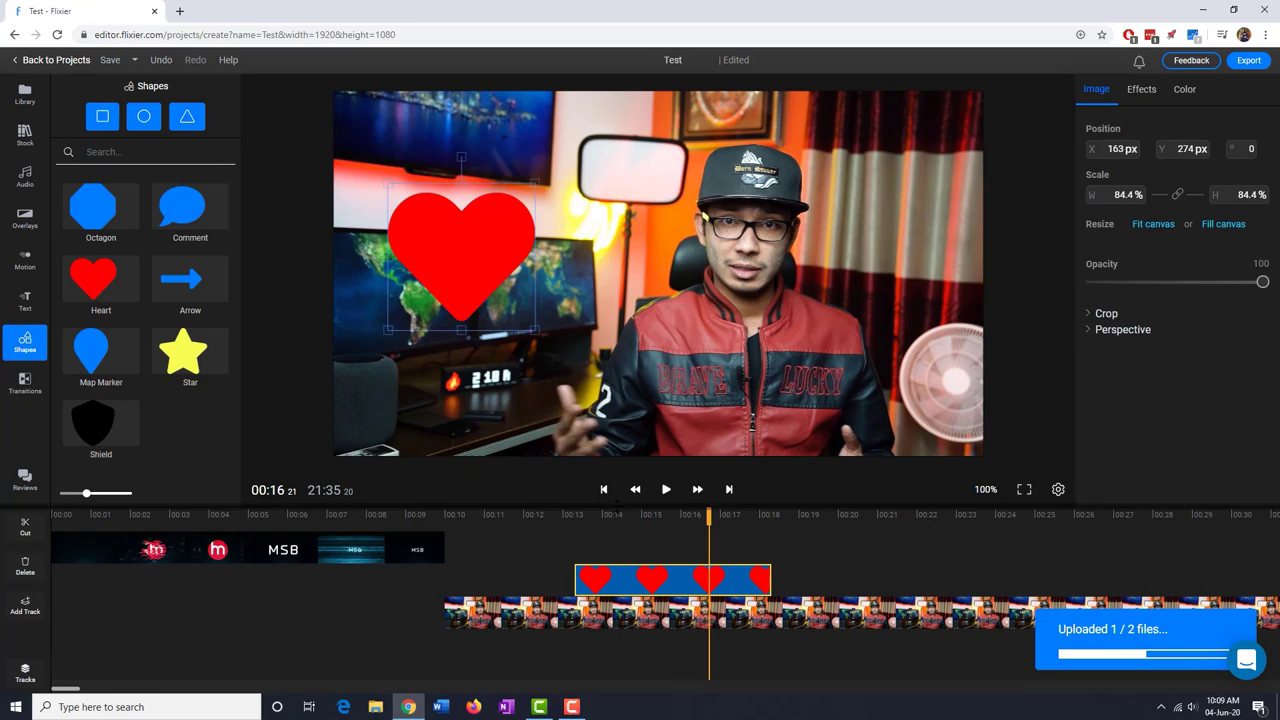
pyautogui.moveTo(615, 519); pyautogui.dragTo(621, 494)
pyautogui.click(640, 500)
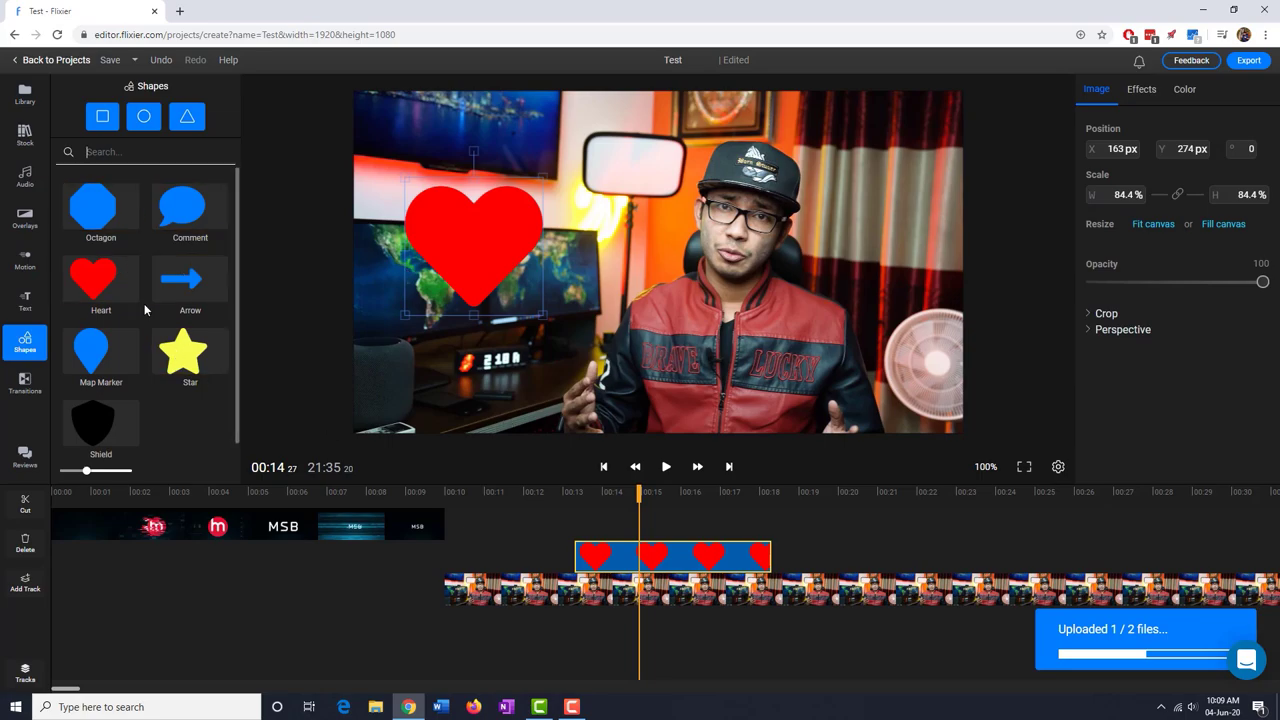
# - Lower the heart clip's opacity to 80
pyautogui.click(667, 527)
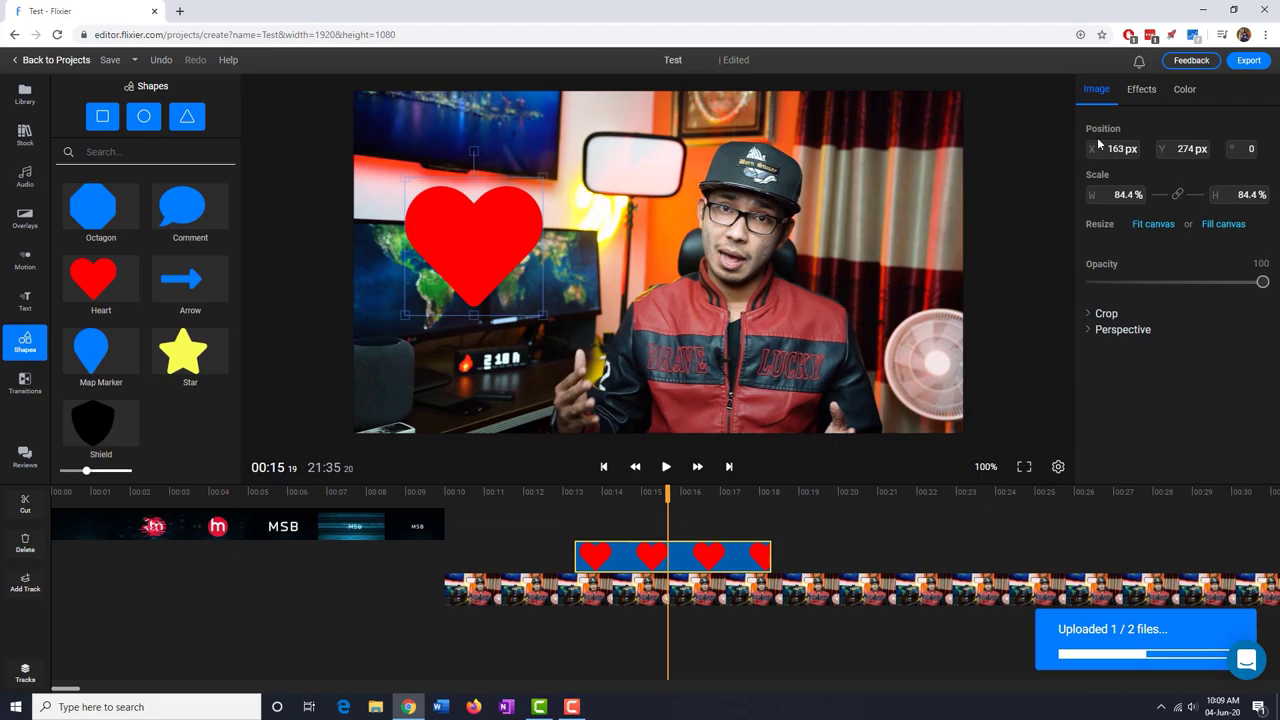
pyautogui.click(688, 595)
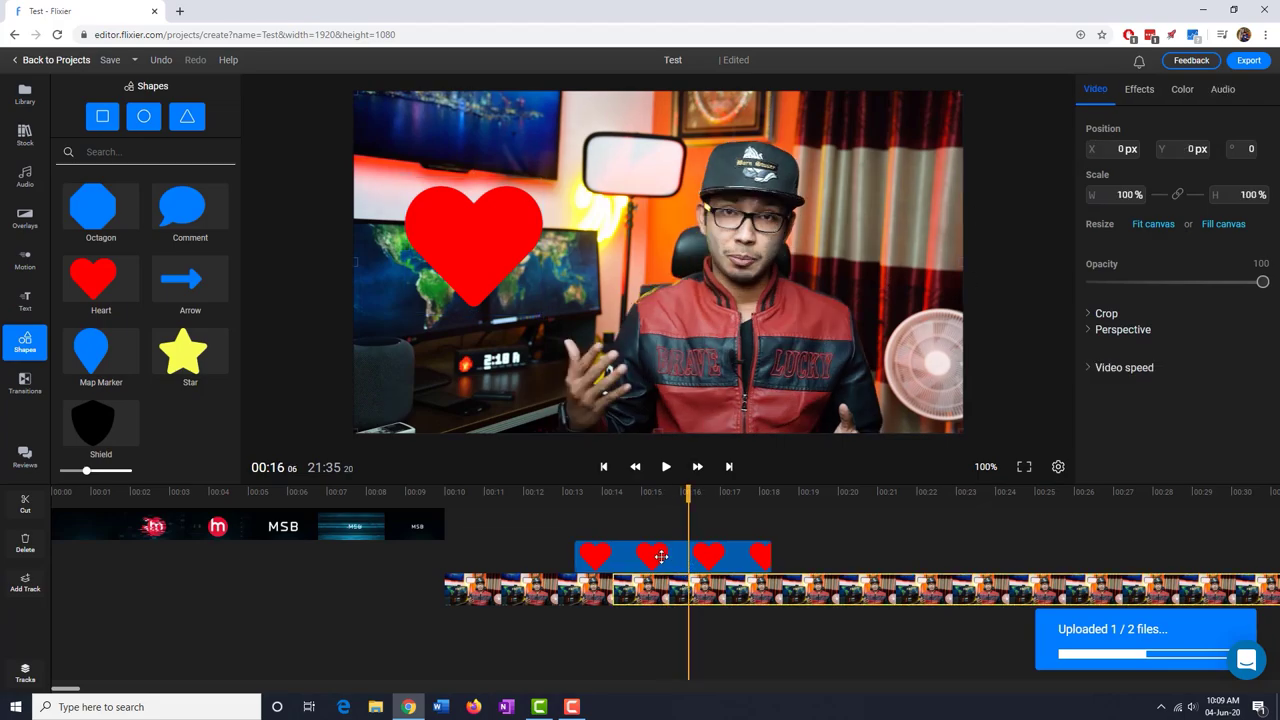
pyautogui.click(660, 556)
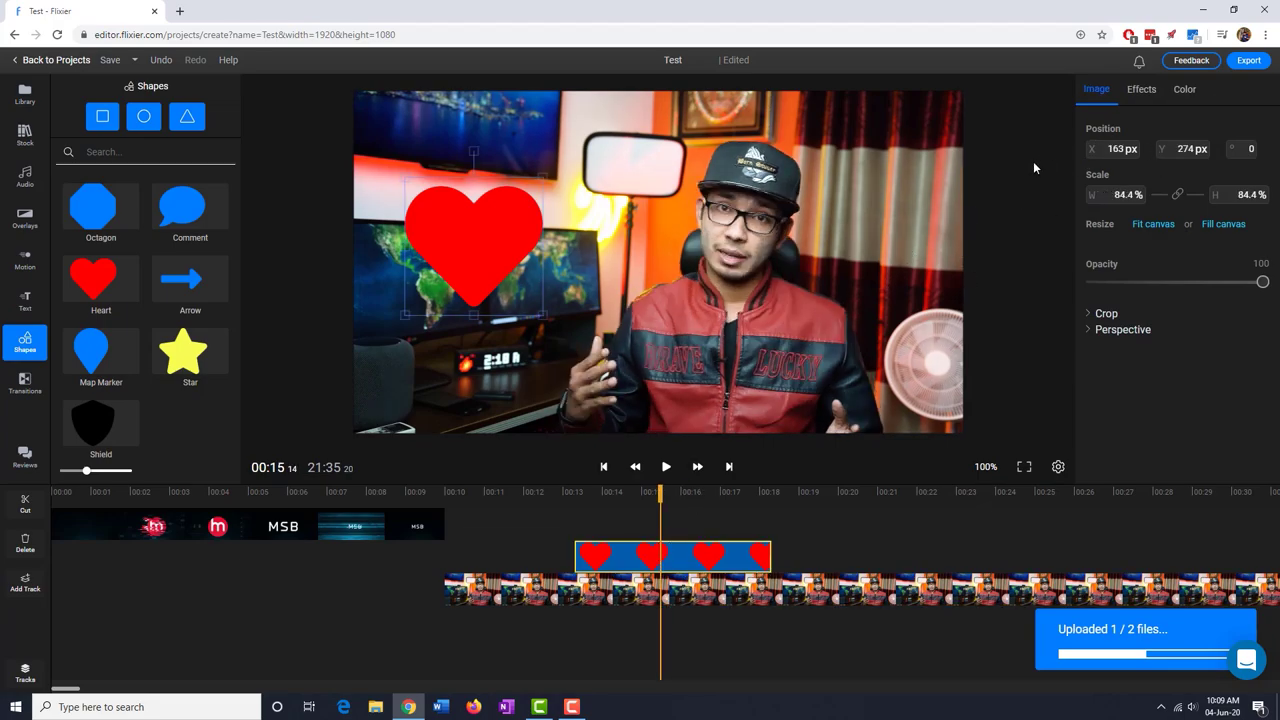
pyautogui.click(670, 554)
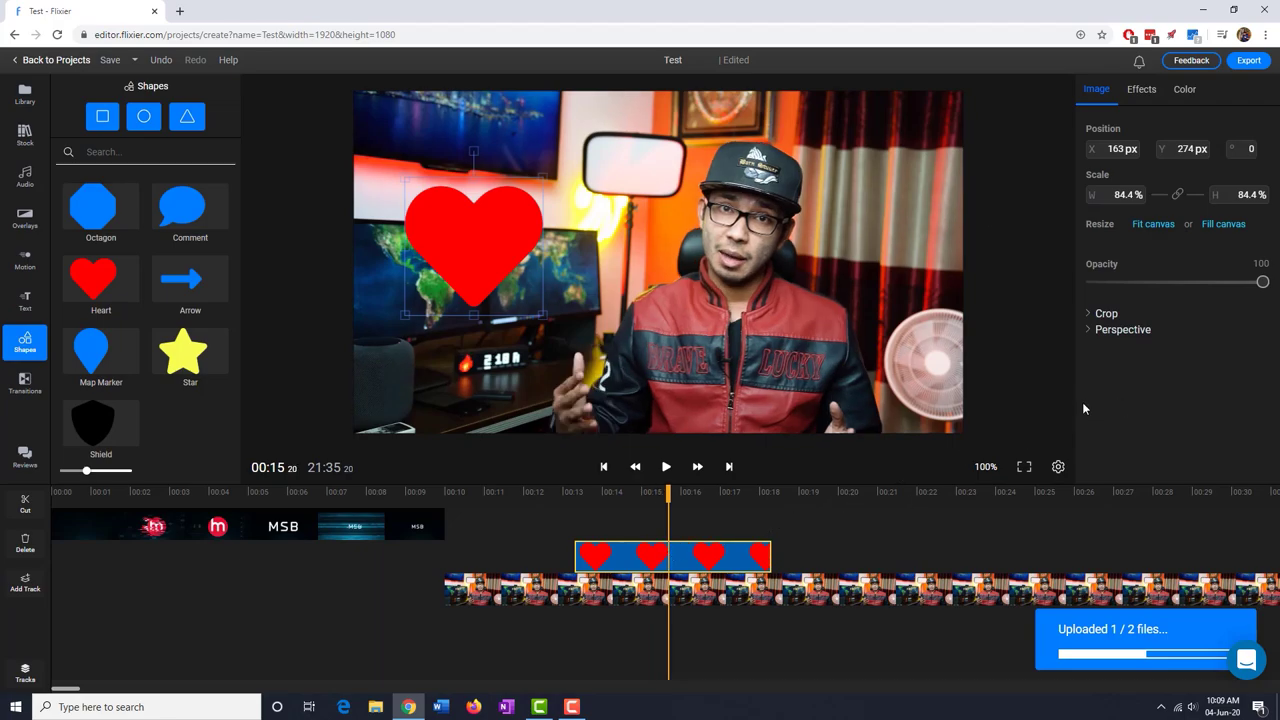
pyautogui.moveTo(1261, 282); pyautogui.dragTo(1228, 282)
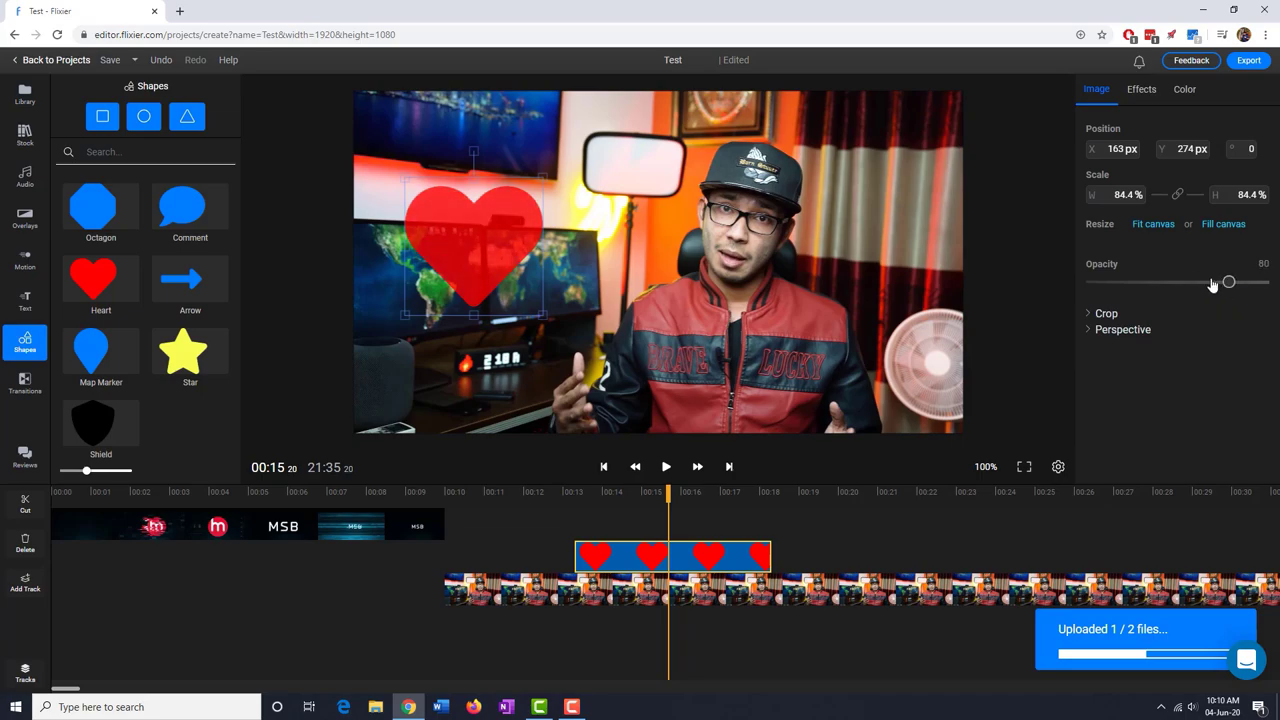
# - Nudge the heart, try the Butterfly Wave, Flyeye and Kaleid effects, then undo
pyautogui.moveTo(1107, 148); pyautogui.dragTo(1062, 168)
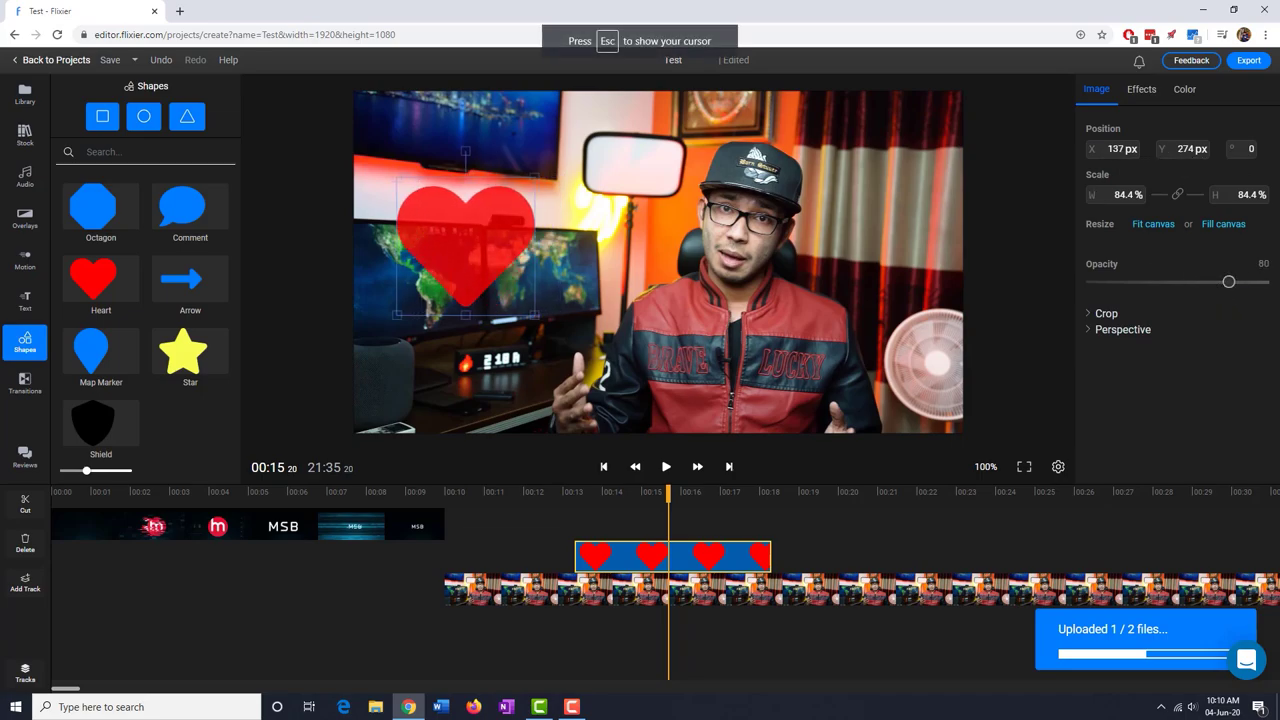
pyautogui.moveTo(498, 254); pyautogui.dragTo(505, 251)
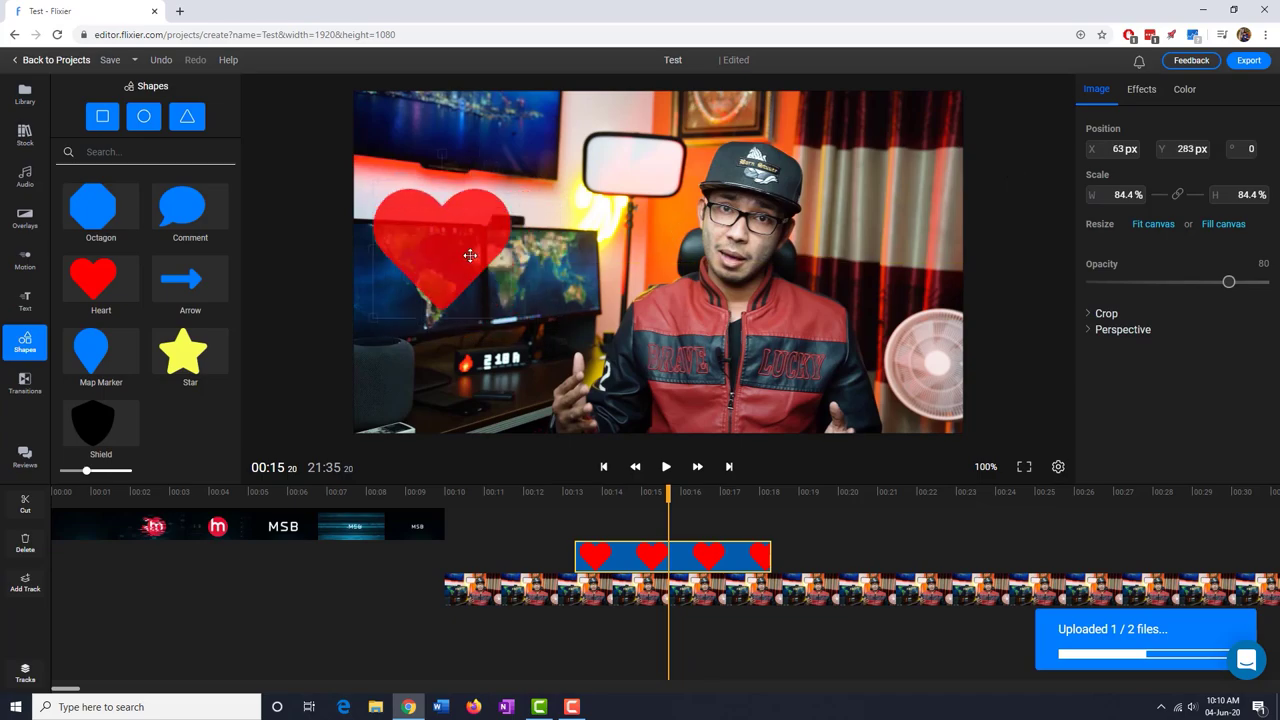
pyautogui.click(1143, 95)
pyautogui.click(1115, 160)
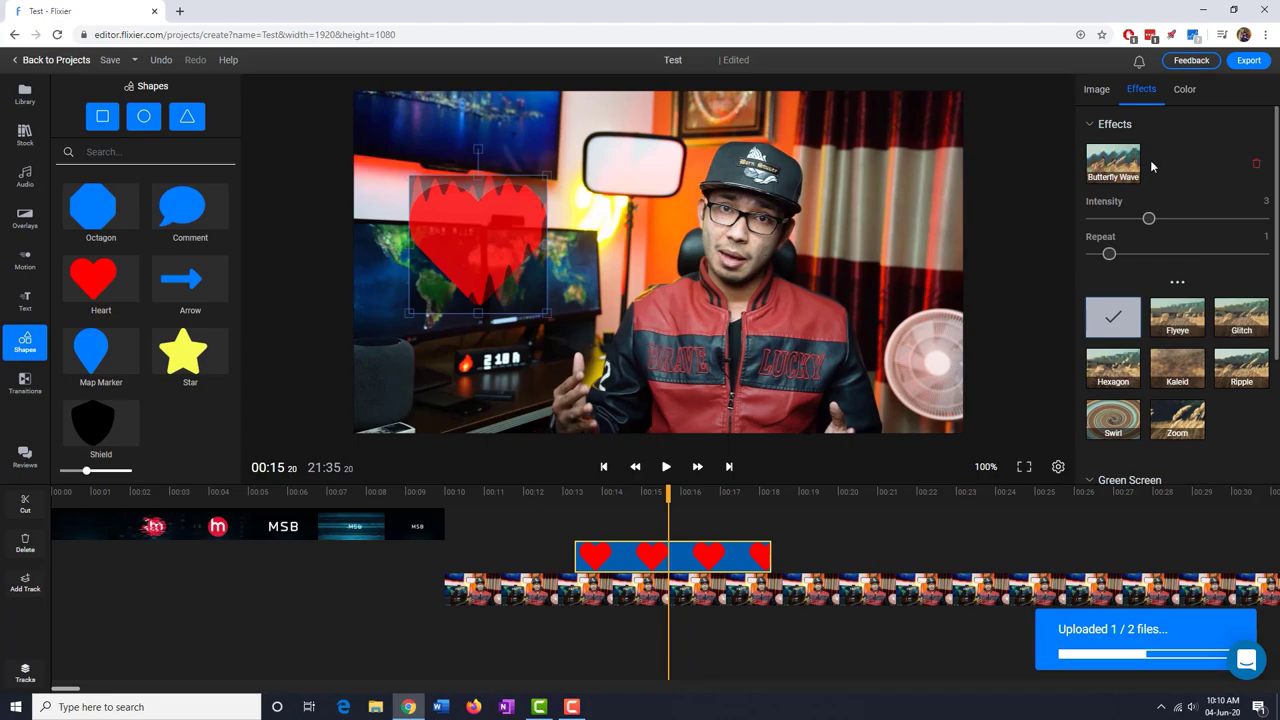
pyautogui.click(1177, 316)
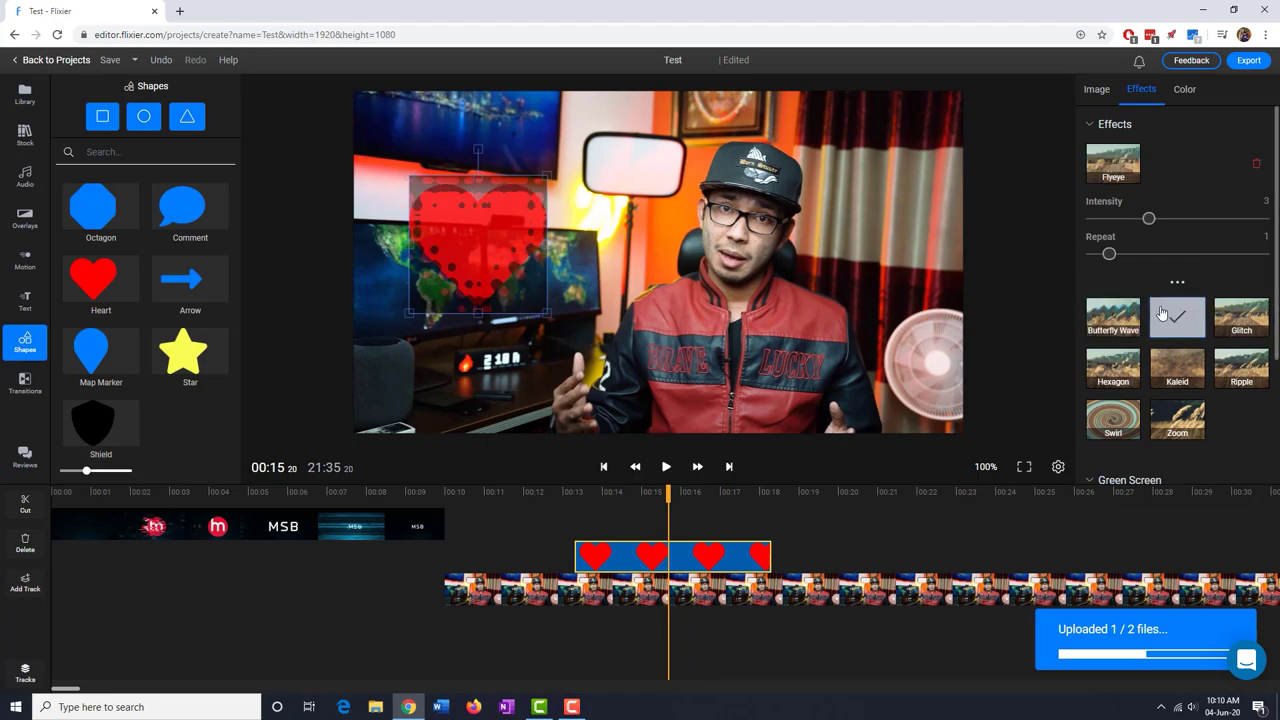
pyautogui.click(986, 259)
pyautogui.click(809, 261)
pyautogui.hotkey('ctrl', 'z')
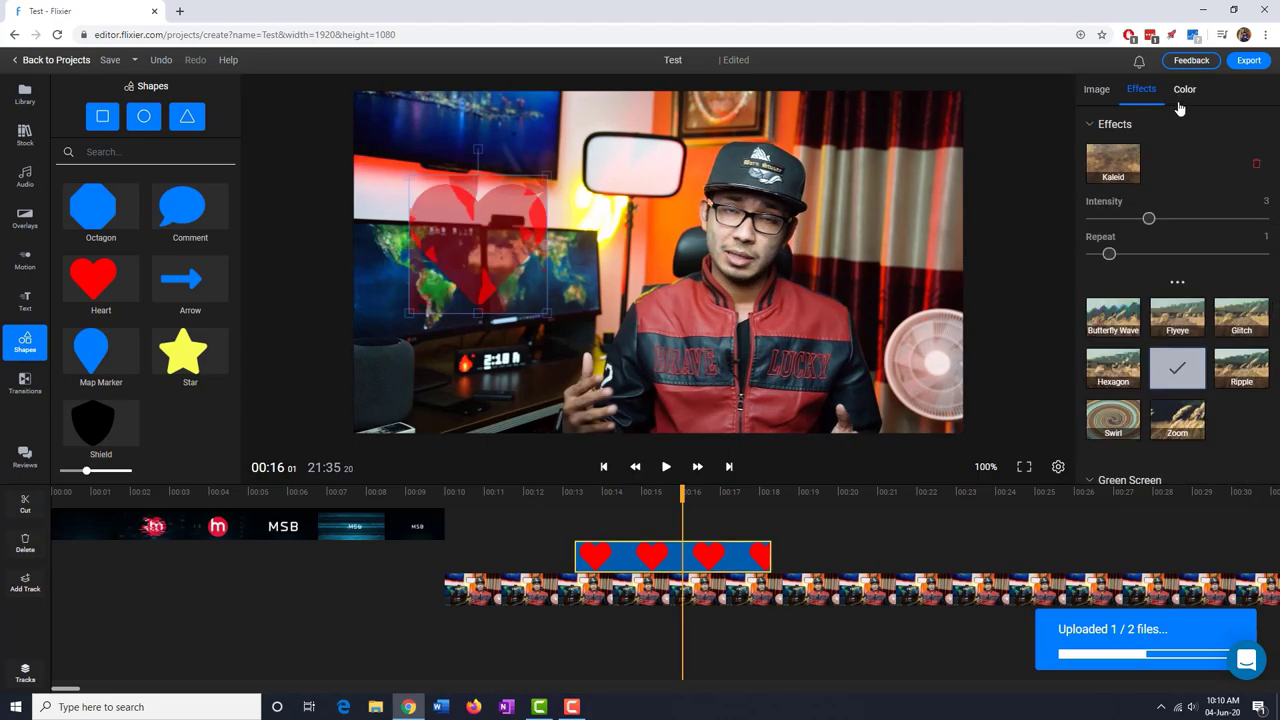
# - Invert the heart's colours to cyan, then delete the heart overlay at about 00:15
pyautogui.click(1181, 92)
pyautogui.click(1120, 255)
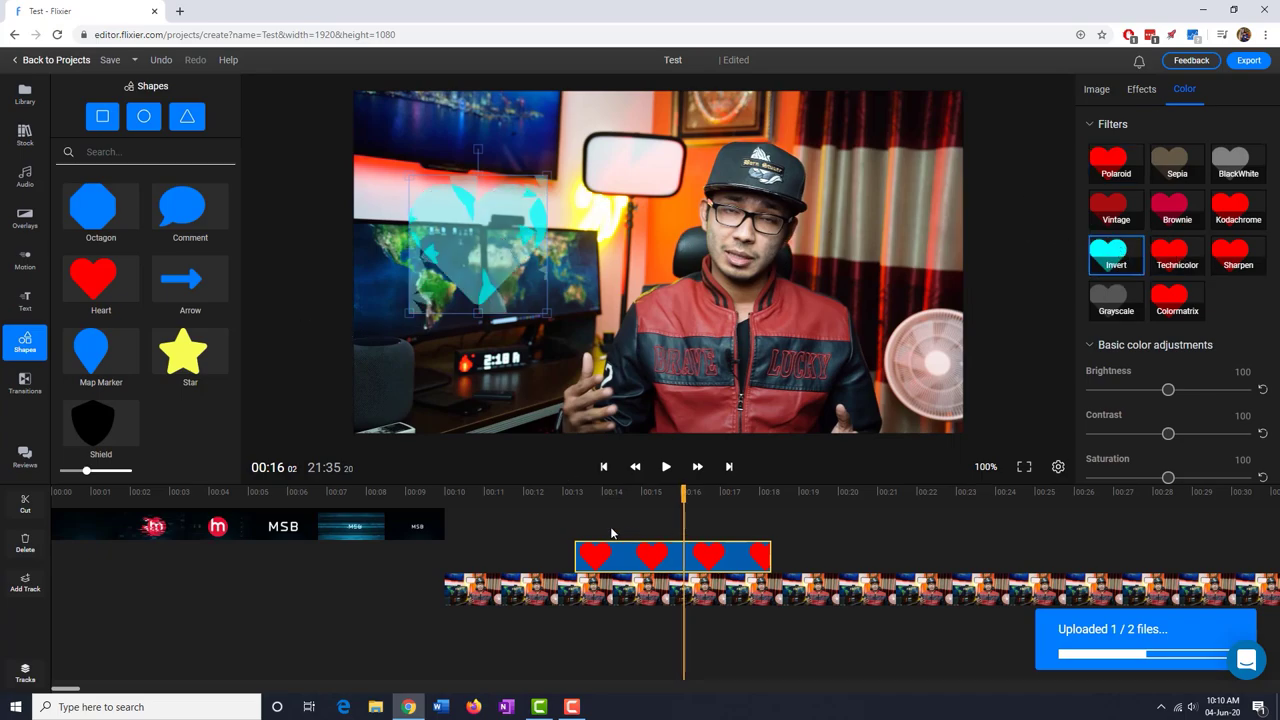
pyautogui.moveTo(683, 495); pyautogui.dragTo(647, 555)
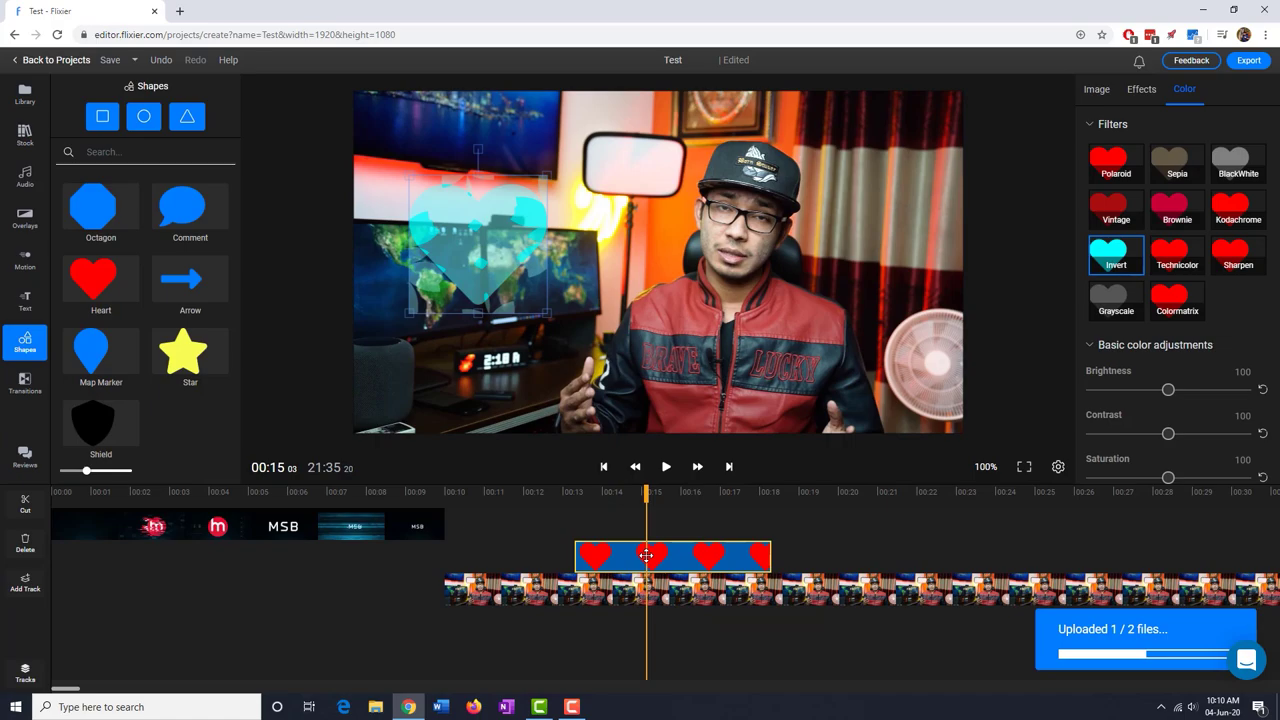
pyautogui.press('Delete')
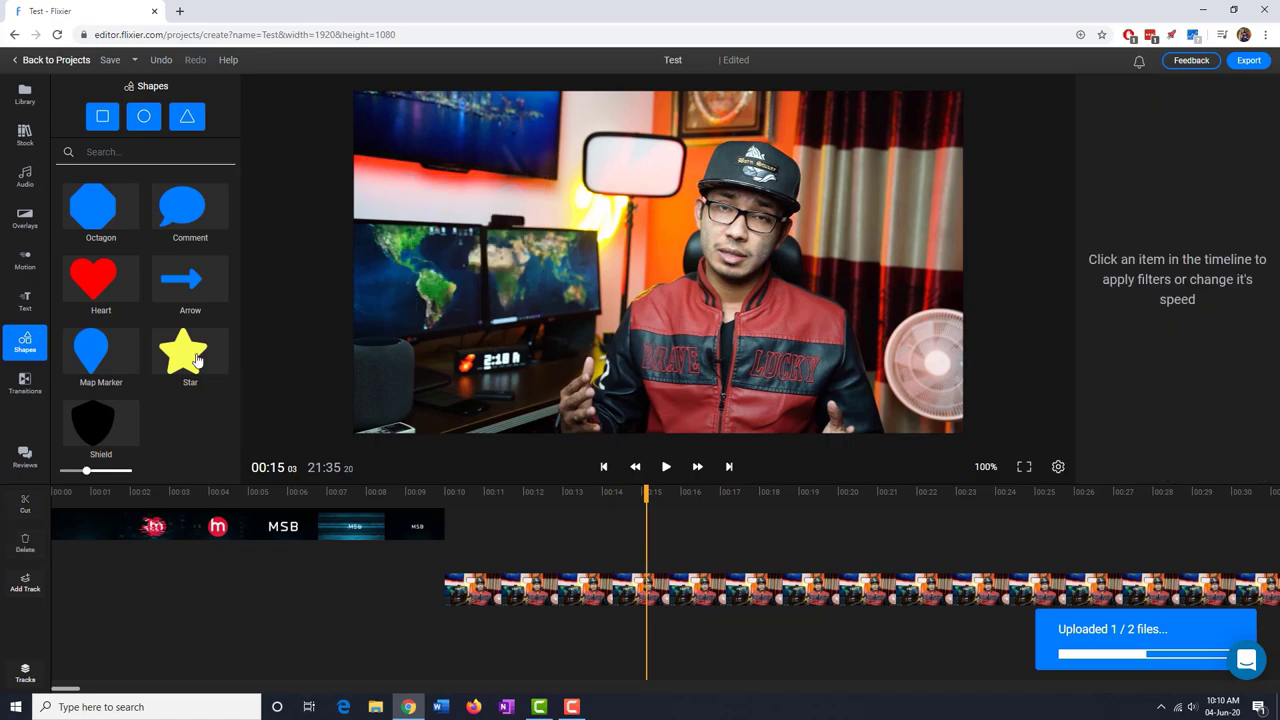
# - Browse the Motion Titles templates and drag one toward the timeline
pyautogui.click(25, 300)
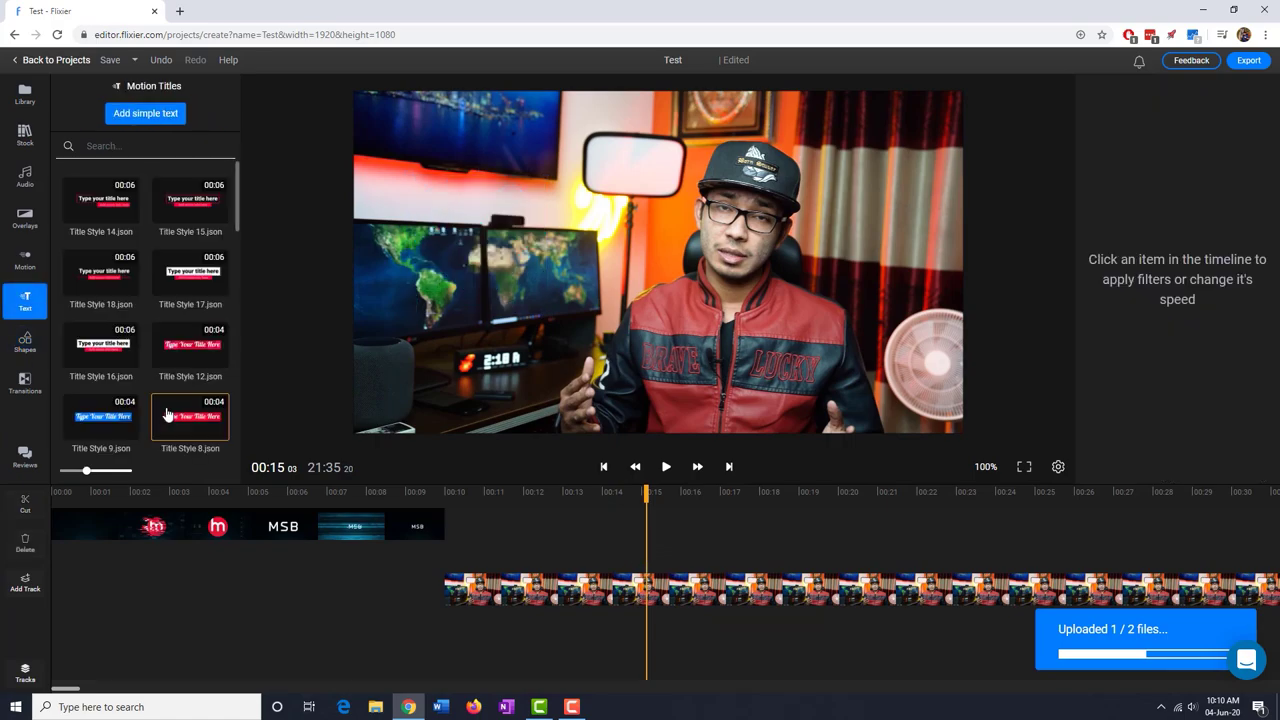
pyautogui.scroll(-5, 192, 275)
pyautogui.scroll(5, 194, 277)
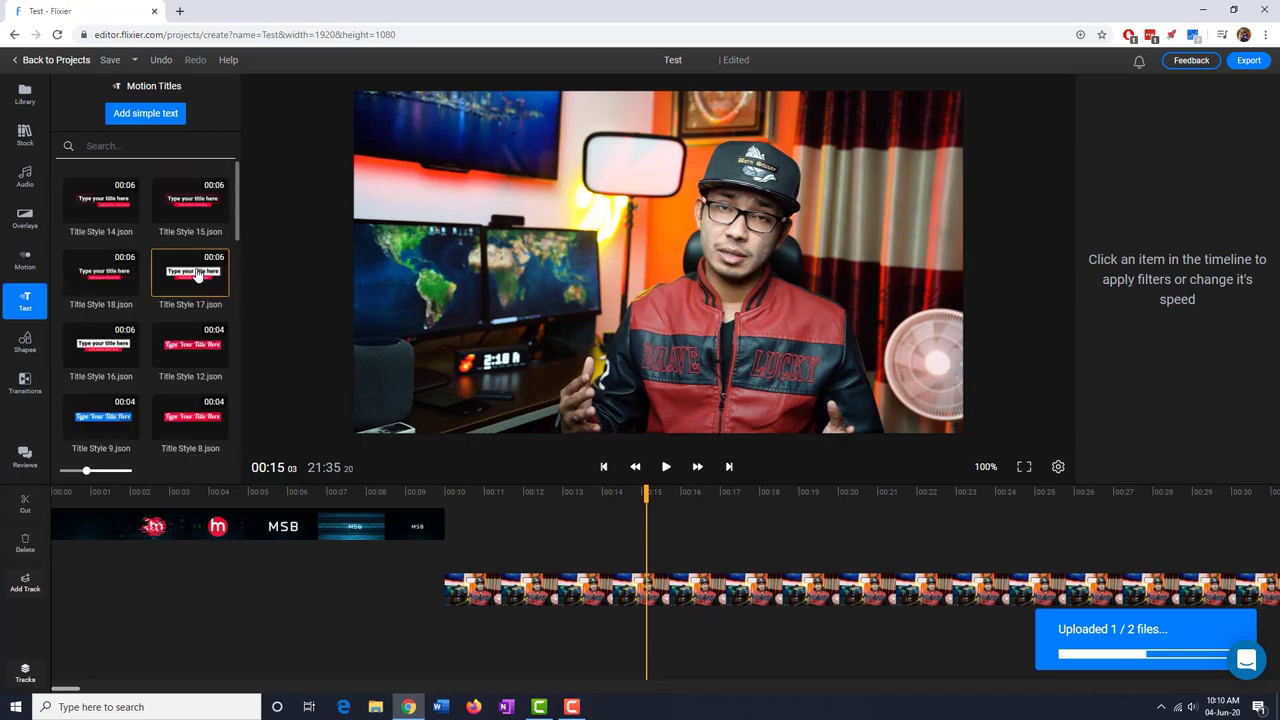
pyautogui.scroll(-2, 197, 276)
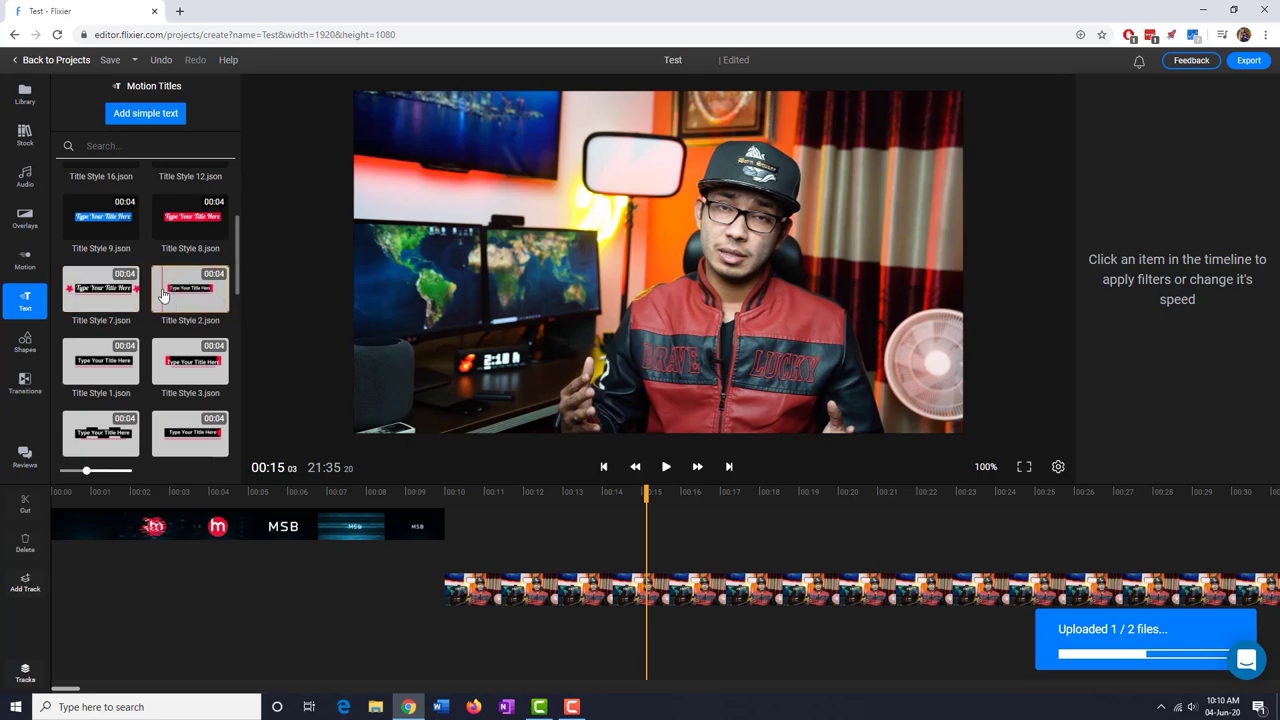
pyautogui.scroll(1, 150, 290)
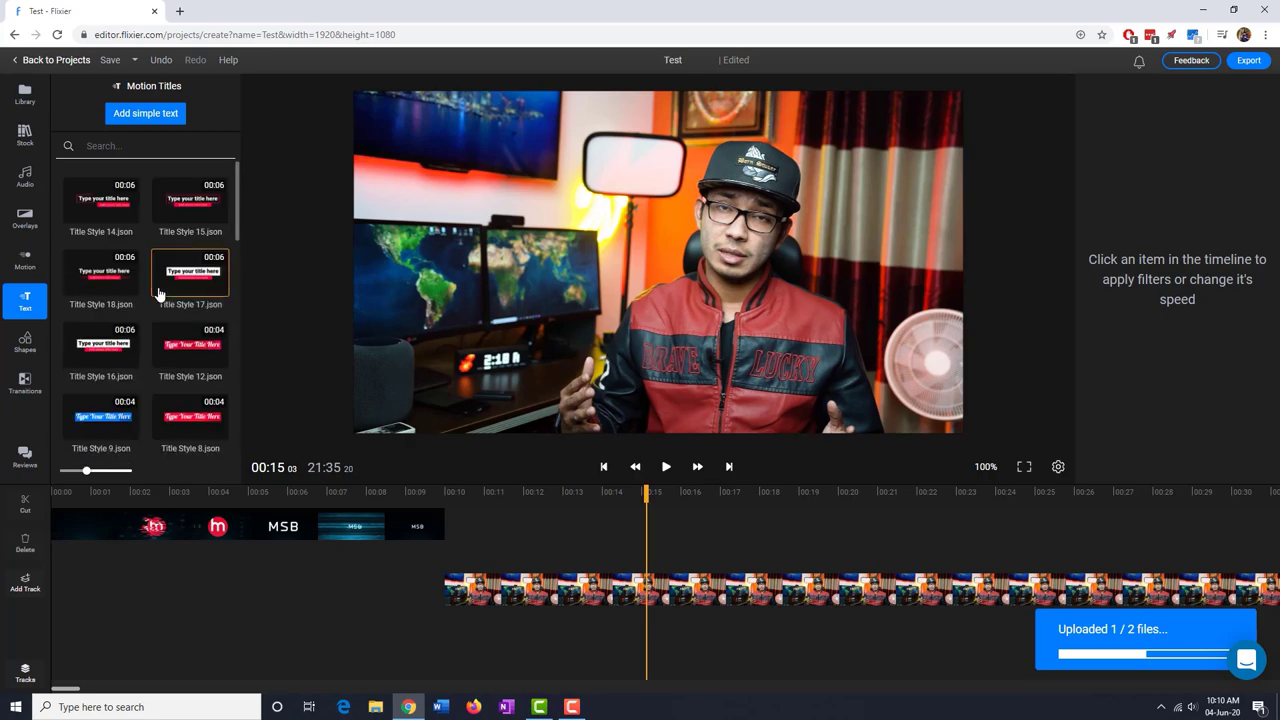
pyautogui.scroll(-3, 143, 286)
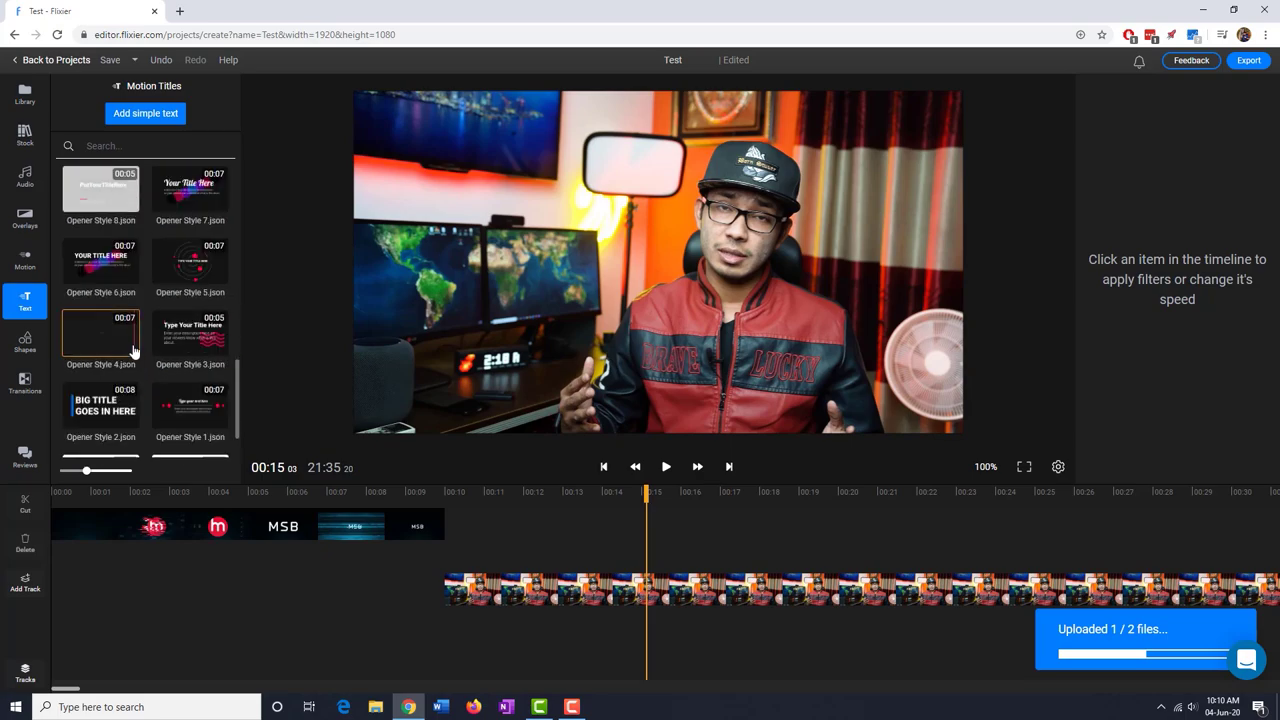
pyautogui.scroll(3, 130, 345)
pyautogui.scroll(1, 130, 343)
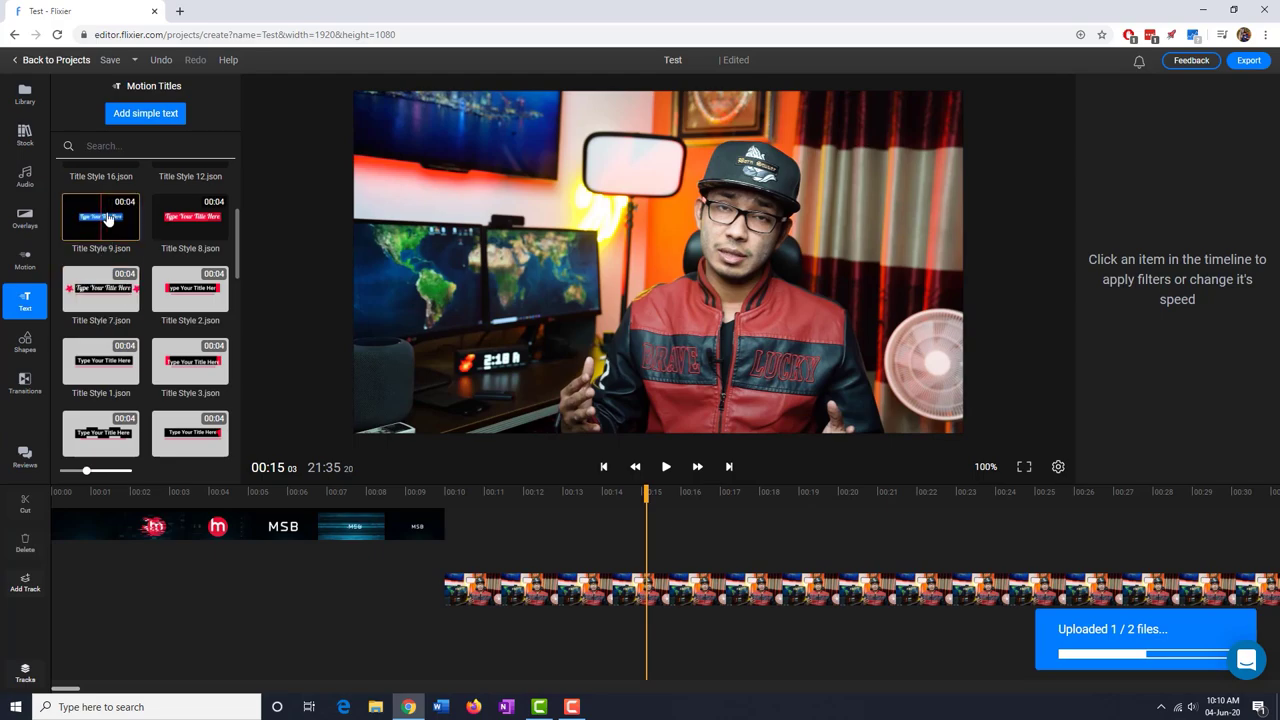
pyautogui.moveTo(171, 284); pyautogui.dragTo(525, 540)
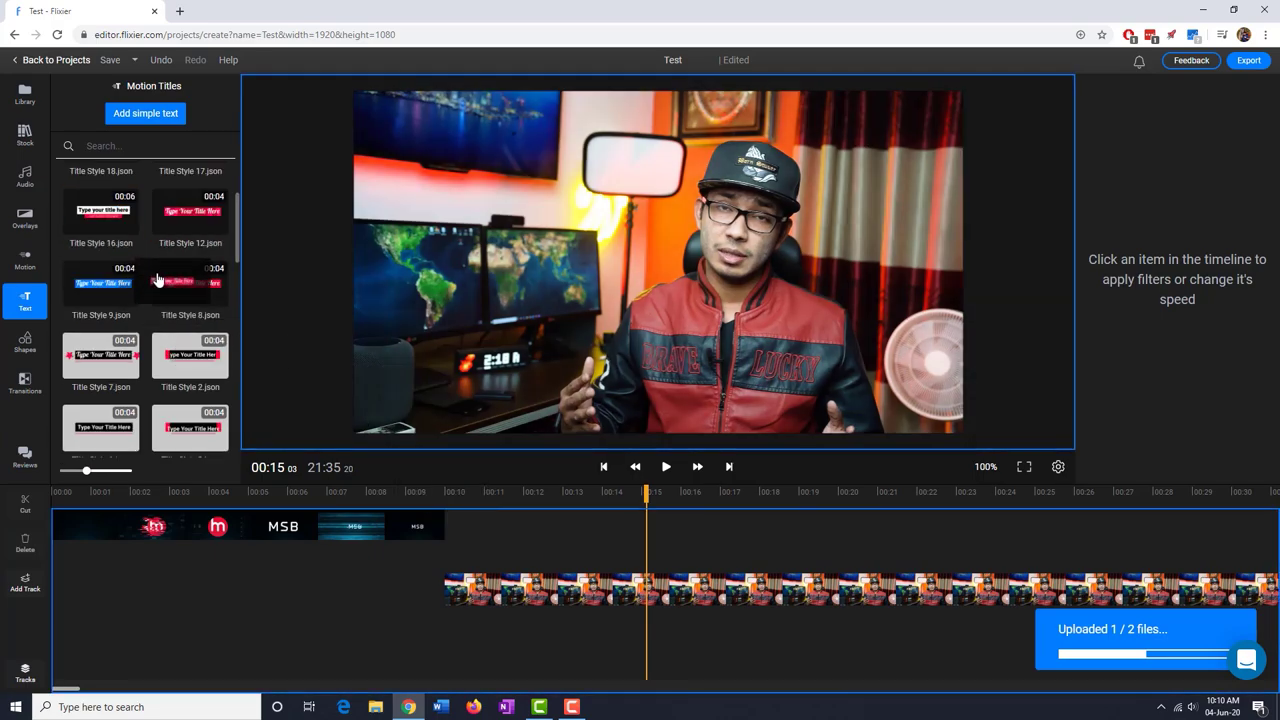
# - Place the title template above the main clip and play it back
pyautogui.moveTo(525, 540); pyautogui.dragTo(528, 538)
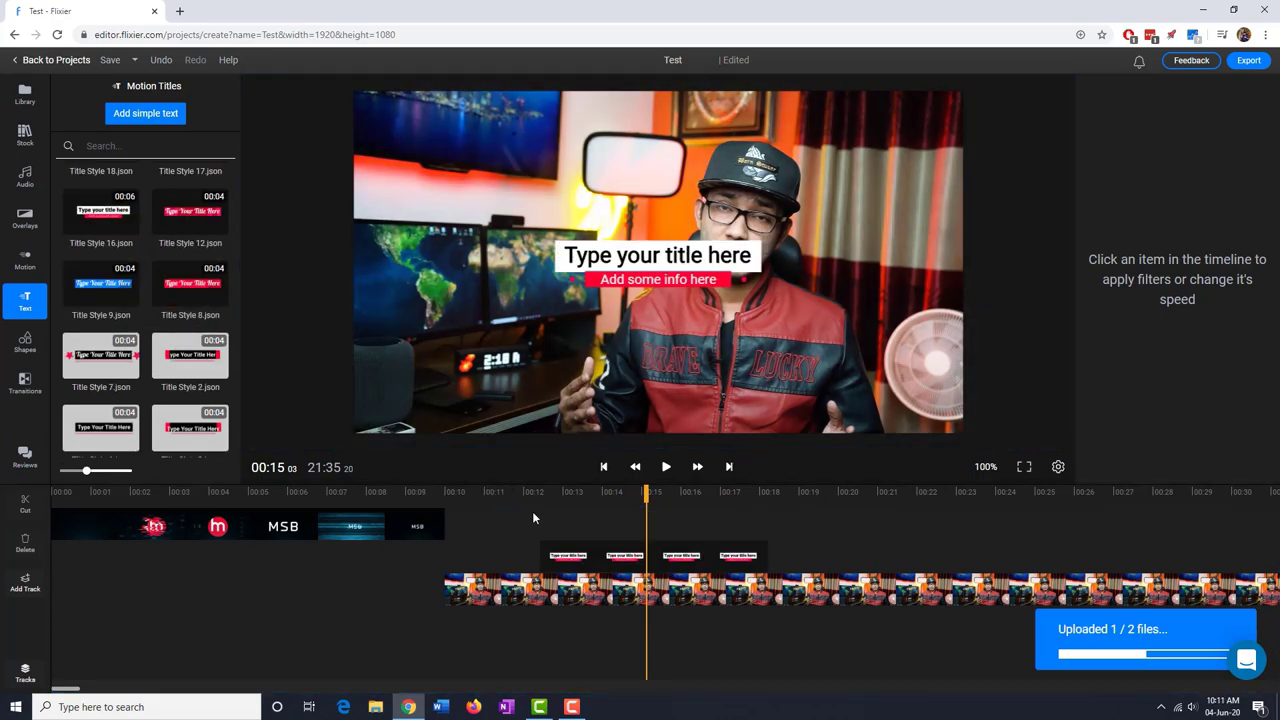
pyautogui.click(523, 490)
pyautogui.click(551, 493)
pyautogui.press('space')
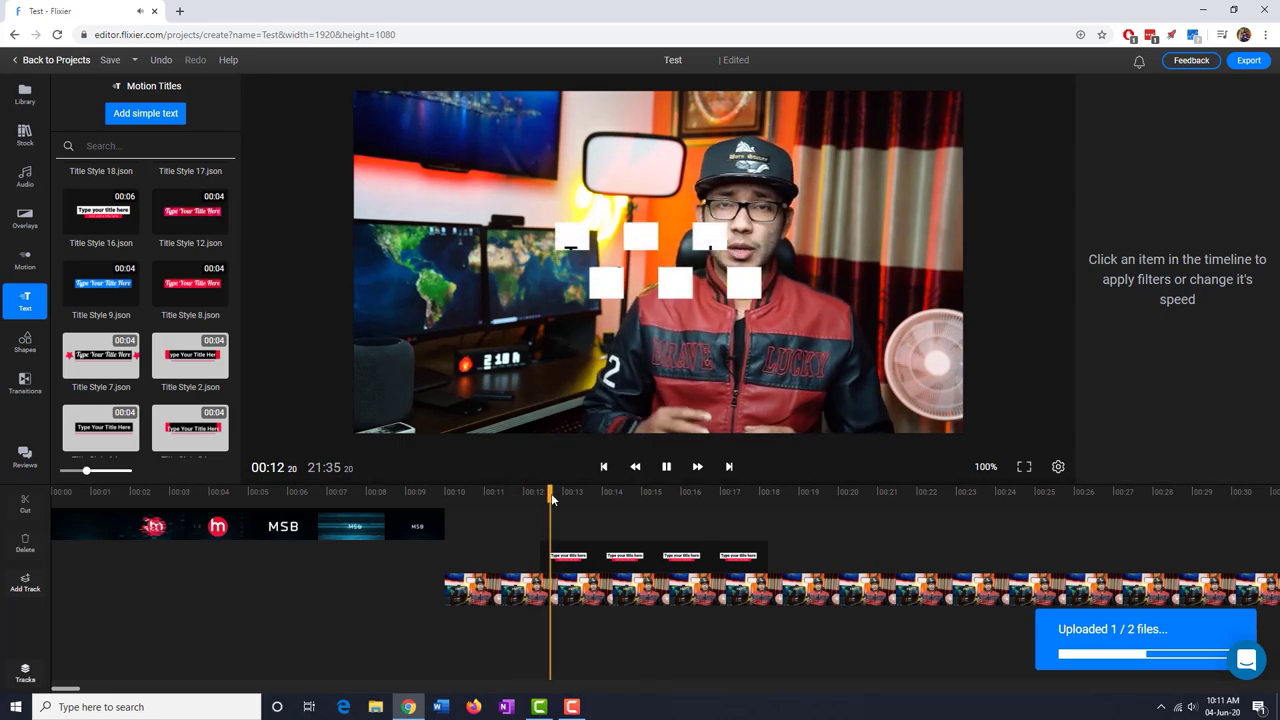
pyautogui.press('space')
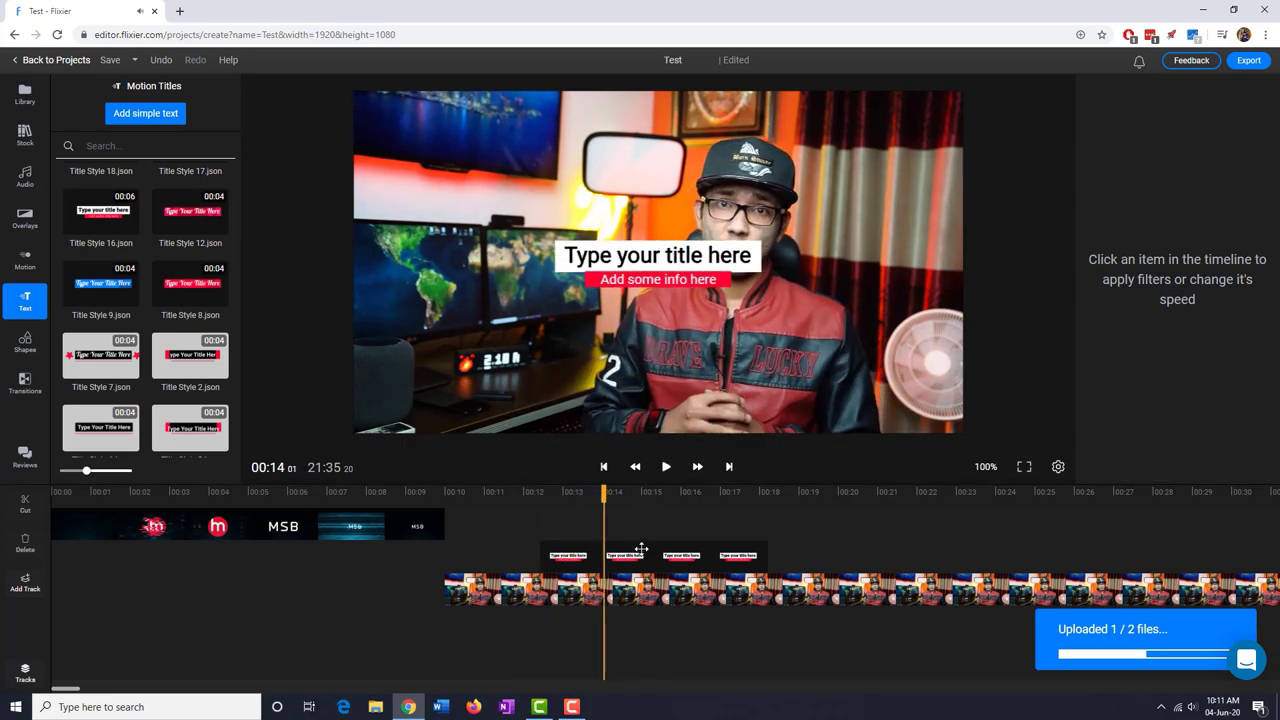
# - Move the title to the lower left, enlarge it, and open its animation editor
pyautogui.click(642, 553)
pyautogui.moveTo(640, 247)
pyautogui.mouseDown()
pyautogui.moveTo(480, 362)
pyautogui.moveTo(491, 362)
pyautogui.mouseUp()
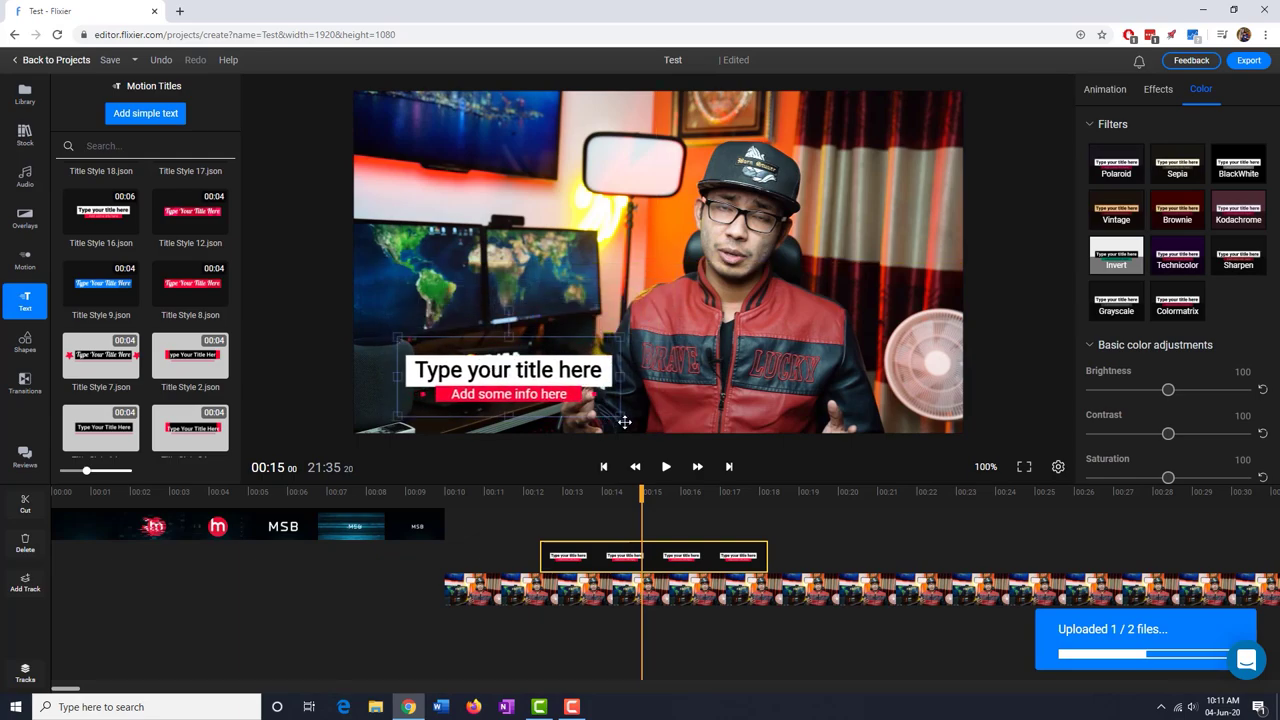
pyautogui.moveTo(622, 419); pyautogui.dragTo(704, 430)
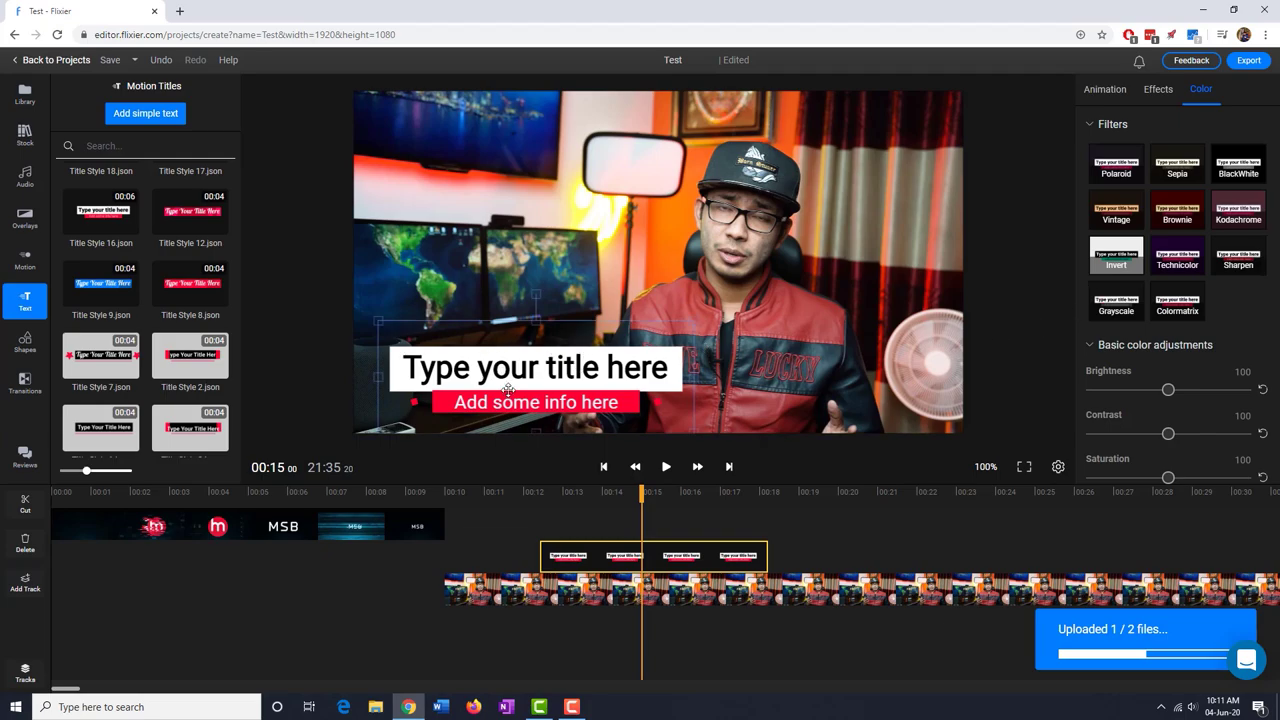
pyautogui.moveTo(503, 373); pyautogui.dragTo(500, 365)
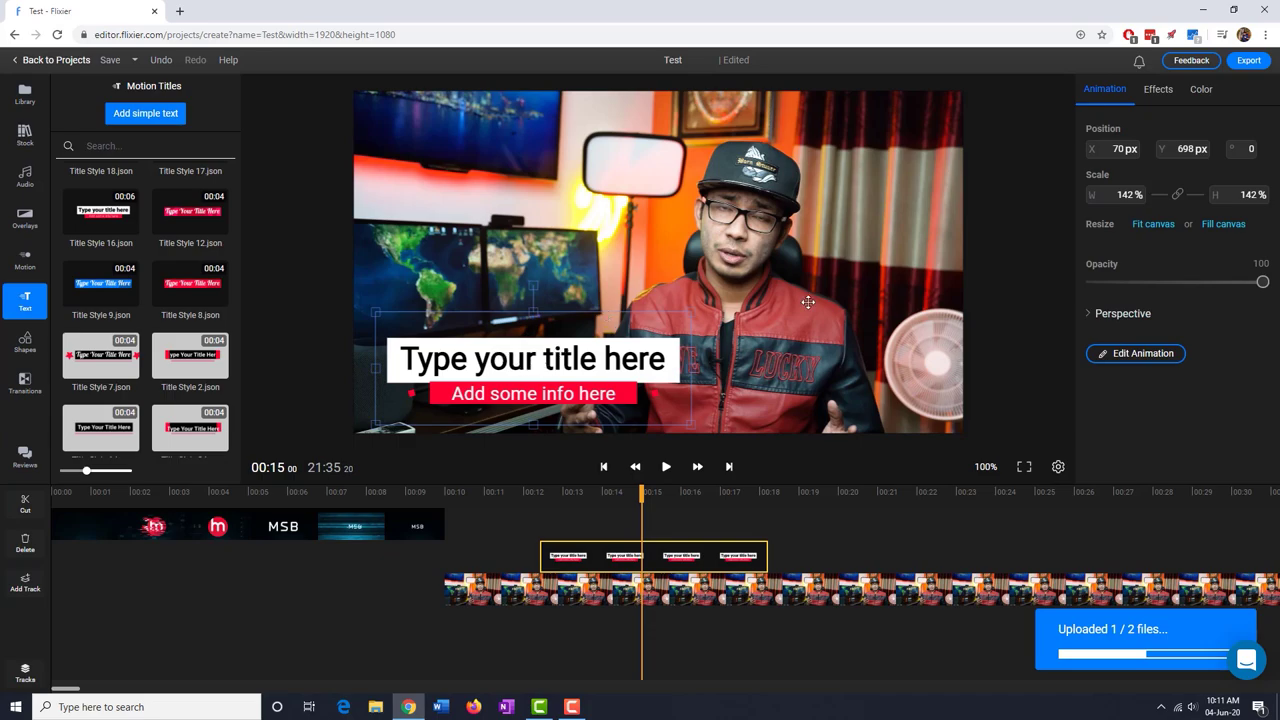
pyautogui.press('Left')
pyautogui.press('Left')
pyautogui.press('Left')
pyautogui.press('Left')
pyautogui.press('Left')
pyautogui.press('Left')
pyautogui.press('Left')
pyautogui.press('Left')
pyautogui.press('Left')
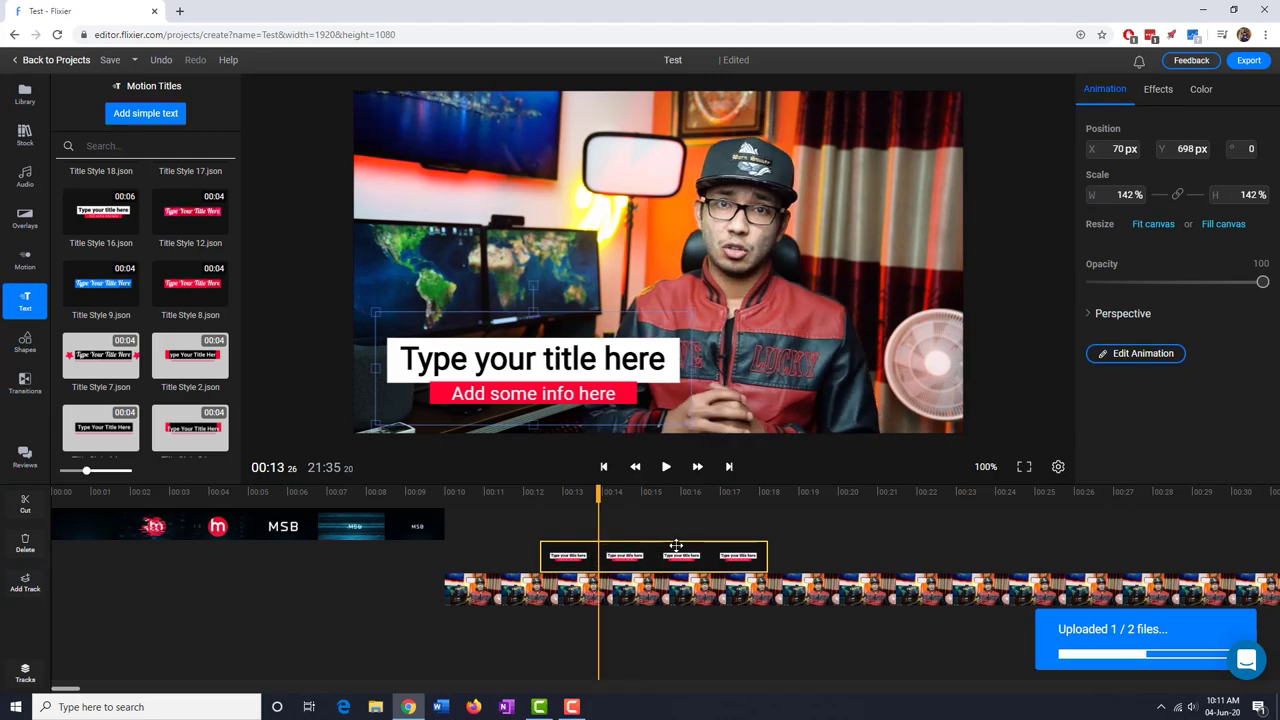
pyautogui.click(1141, 358)
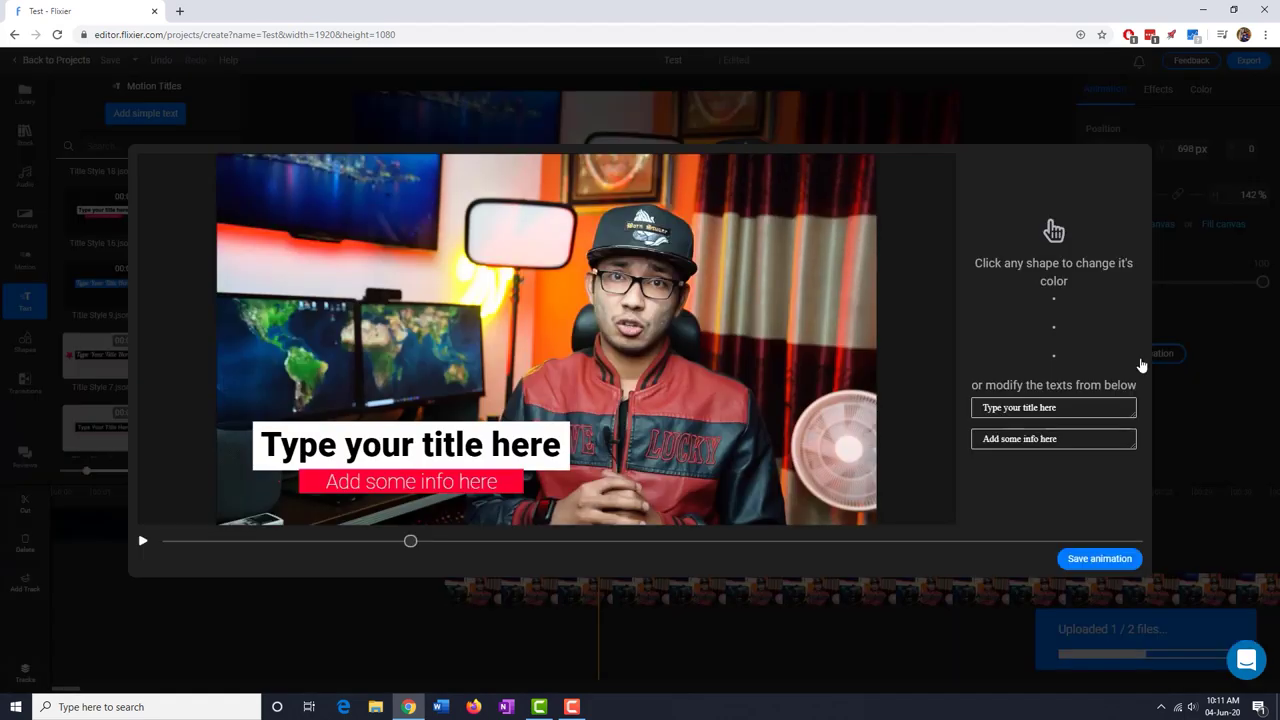
# - Replace the title placeholder with the presenter's name, add subtitle 'CEO of MSB Academy', and save
pyautogui.moveTo(1065, 407); pyautogui.dragTo(970, 410)
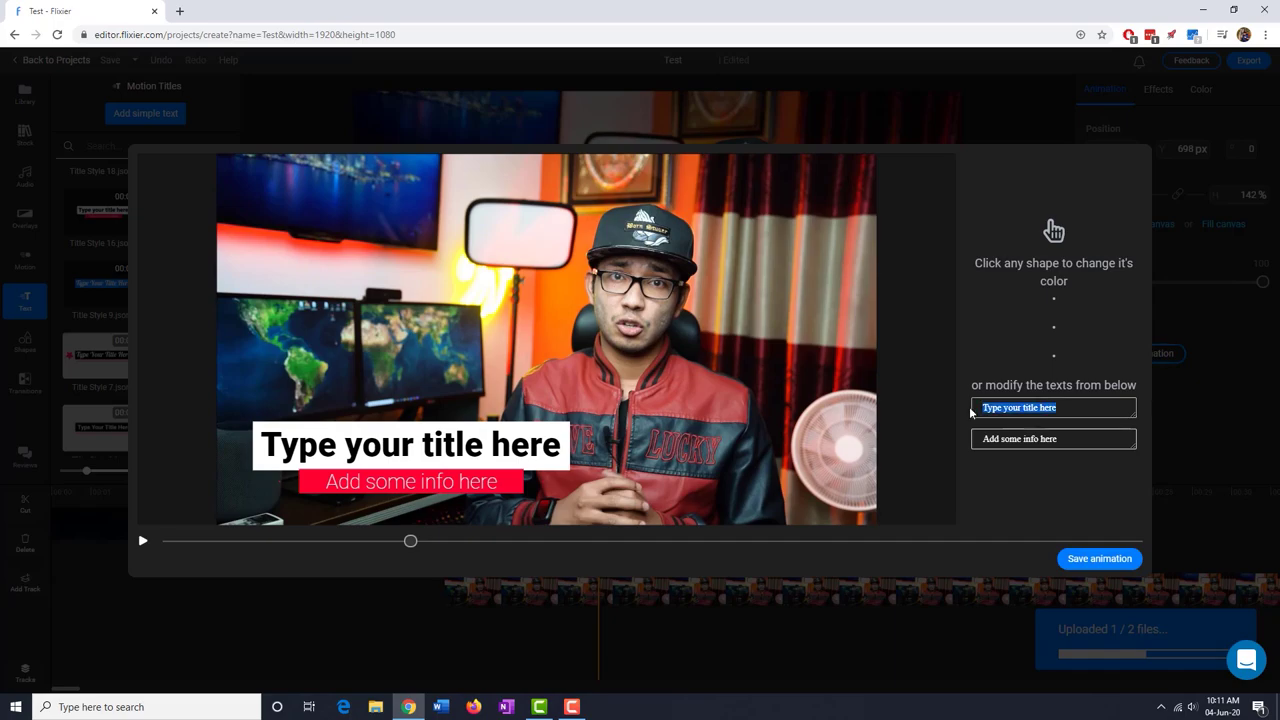
pyautogui.press('BackSpace')
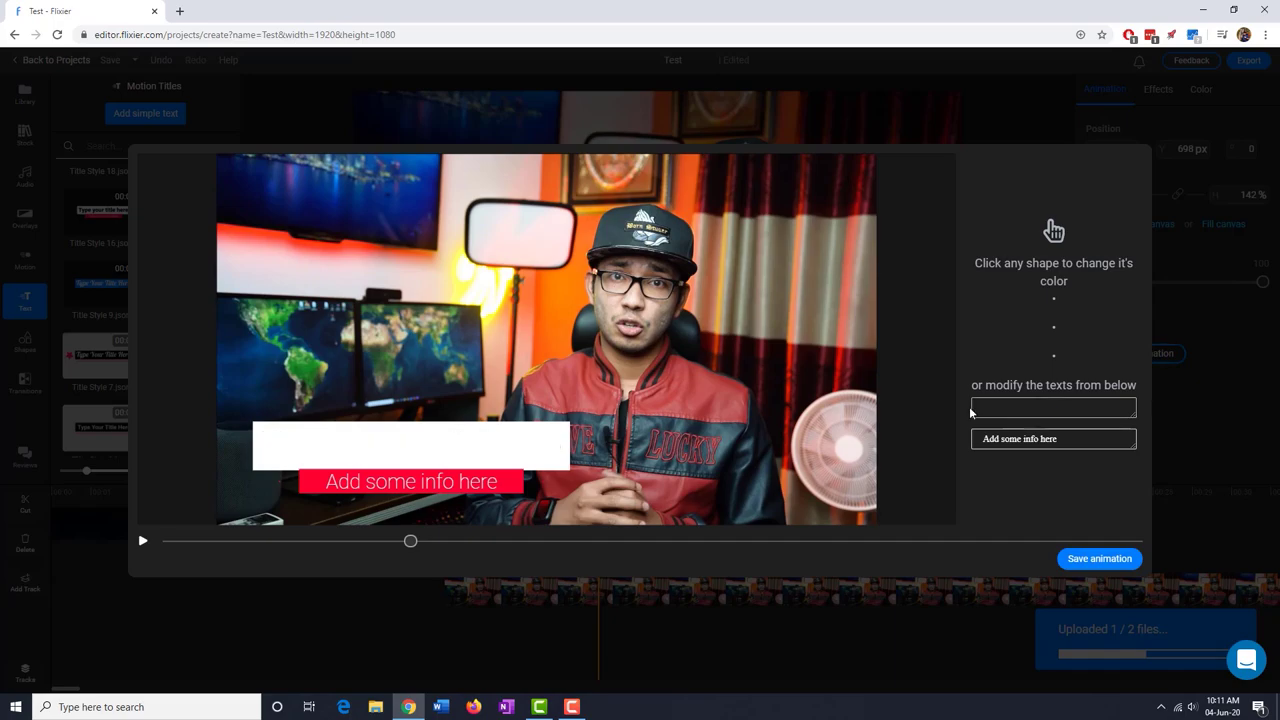
pyautogui.write('Masuk Sarker')
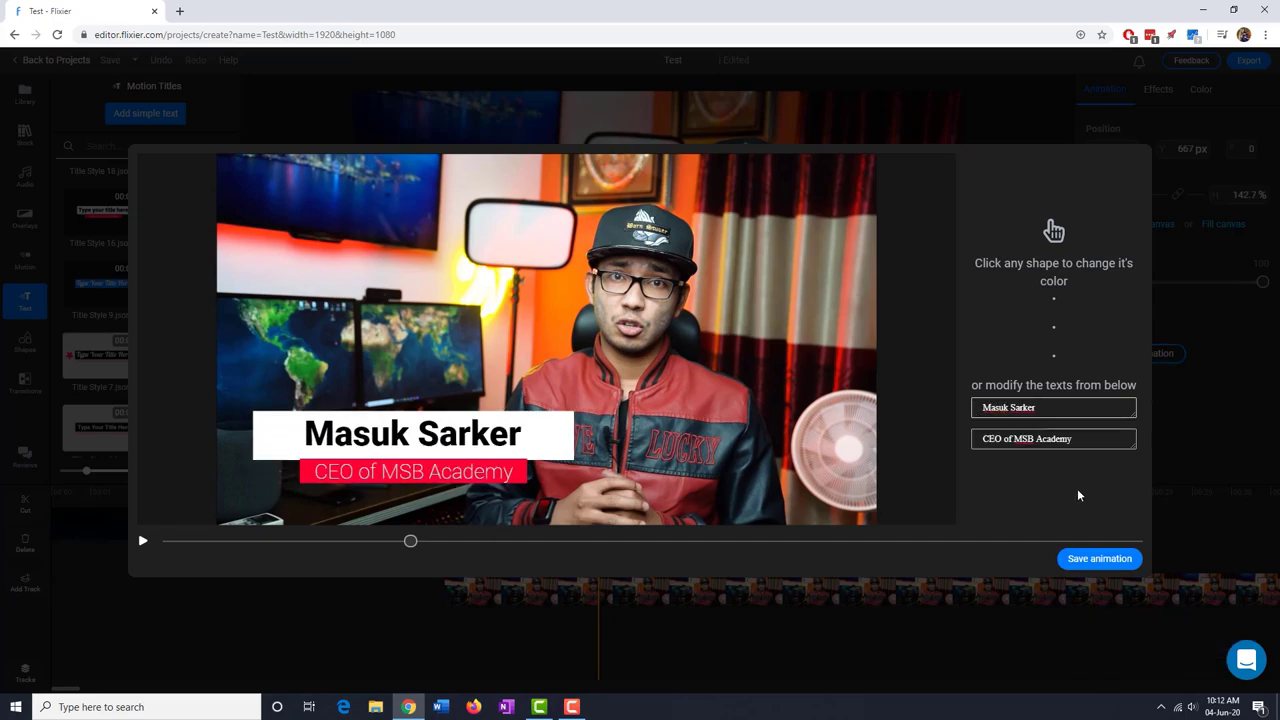
pyautogui.click(1048, 481)
pyautogui.click(1100, 559)
pyautogui.click(528, 491)
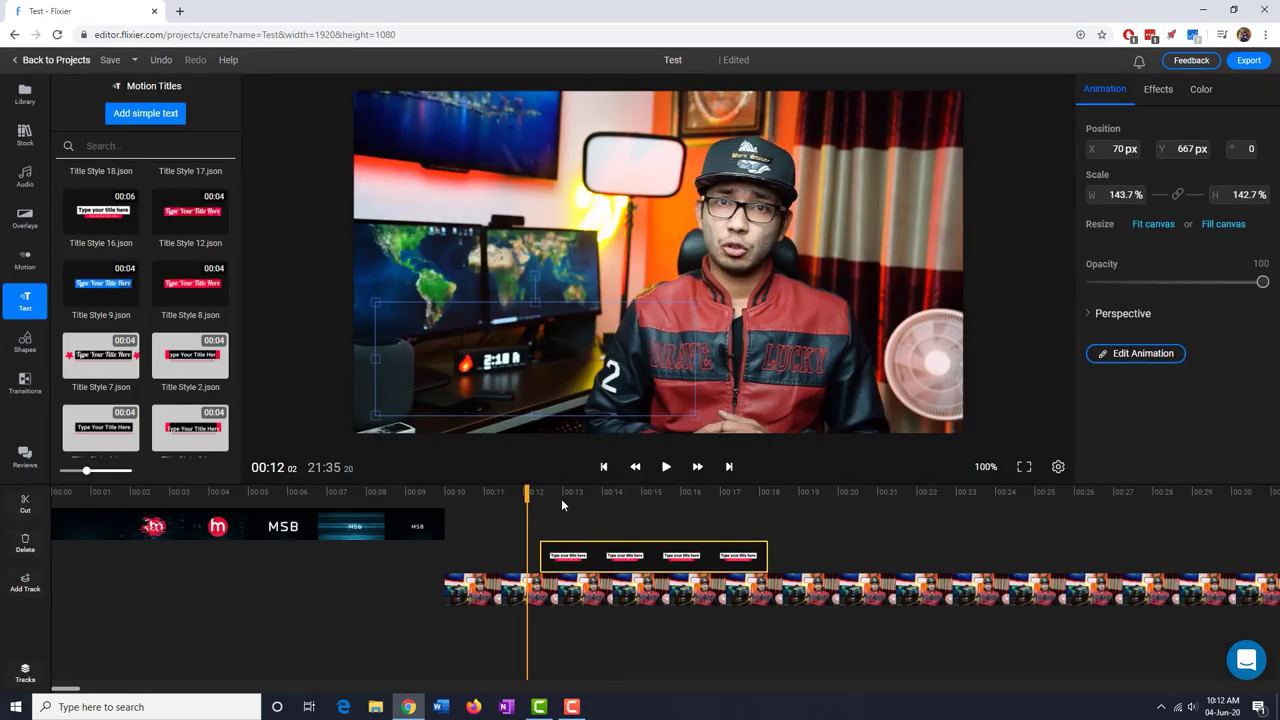
# - Play the video to review the new lower-third title
pyautogui.click(522, 500)
pyautogui.press('space')
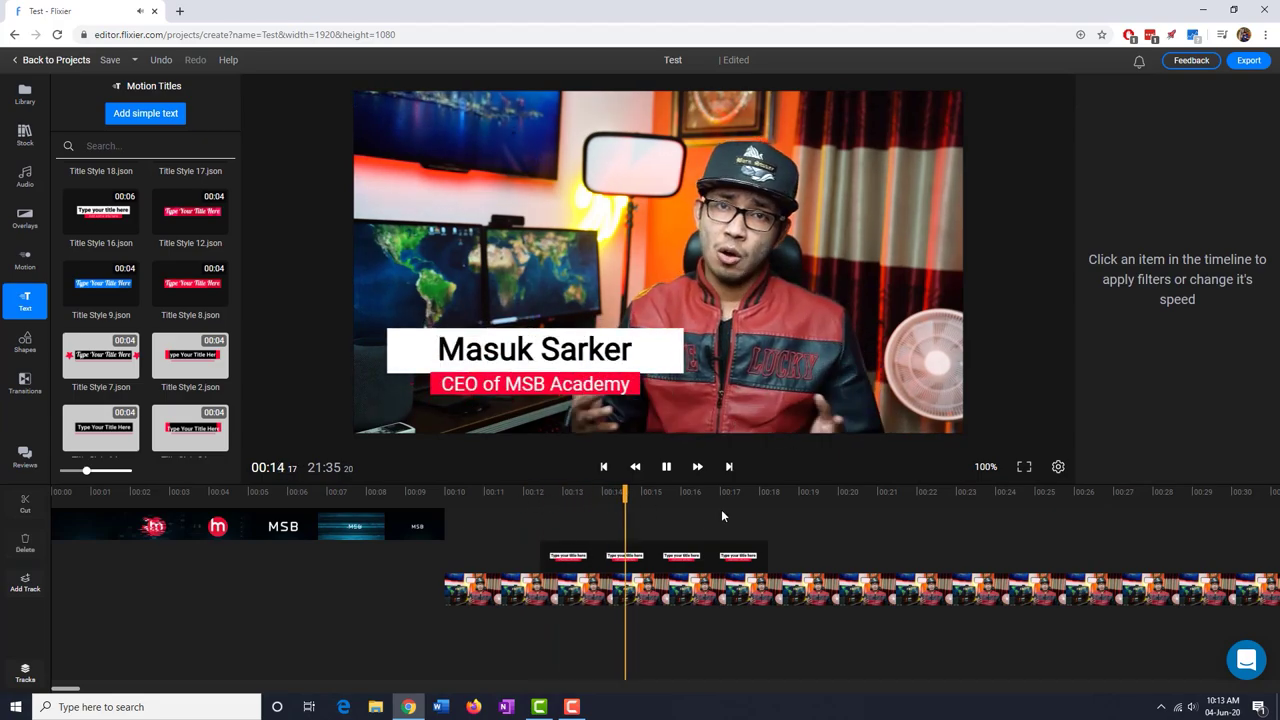
pyautogui.click(686, 550)
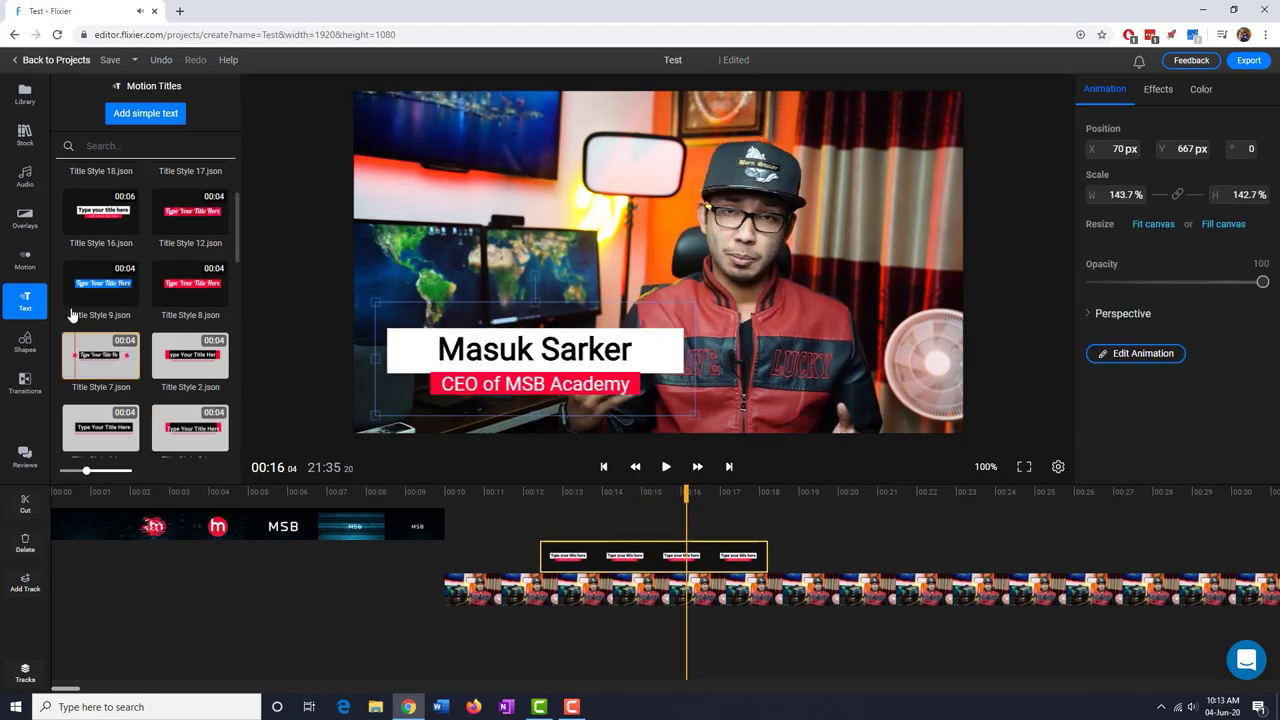
pyautogui.scroll(-2, 120, 320)
pyautogui.scroll(-2, 120, 330)
# - Add the blue Title Style 10 template around 00:18 and preview it
pyautogui.scroll(-1, 120, 330)
pyautogui.moveTo(309, 304); pyautogui.dragTo(800, 520)
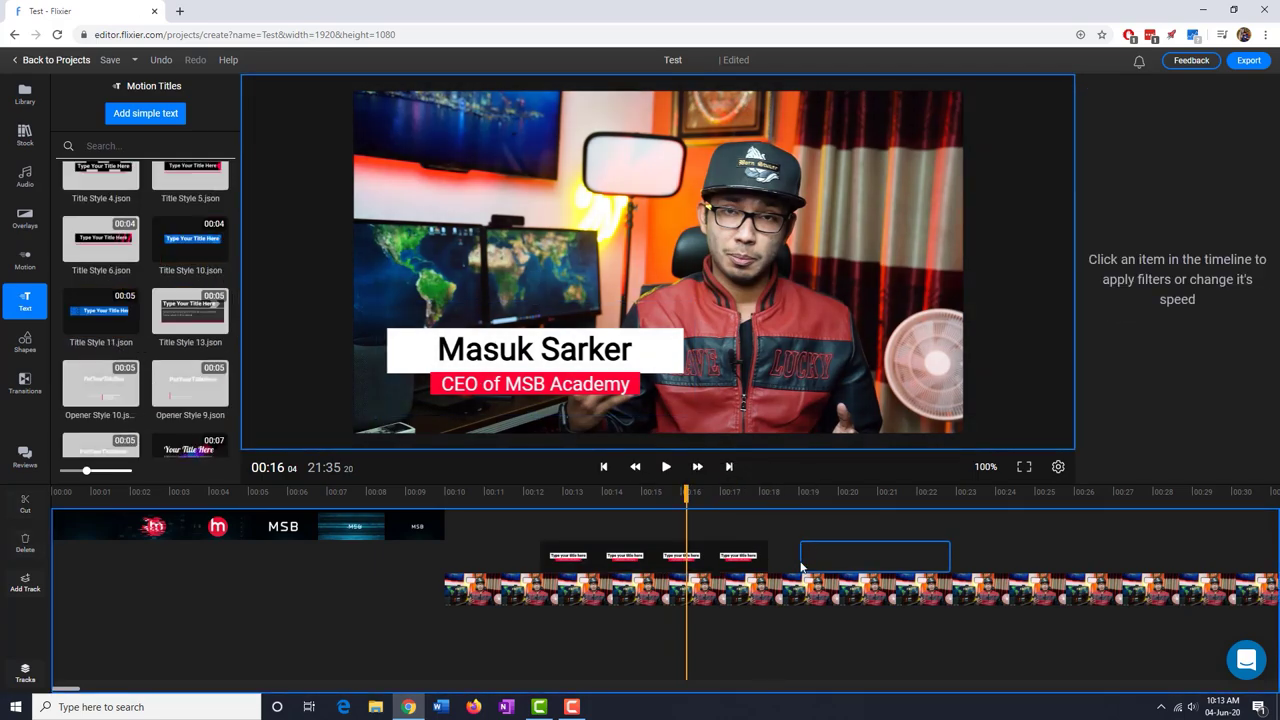
pyautogui.click(800, 496)
pyautogui.press('space')
pyautogui.click(796, 496)
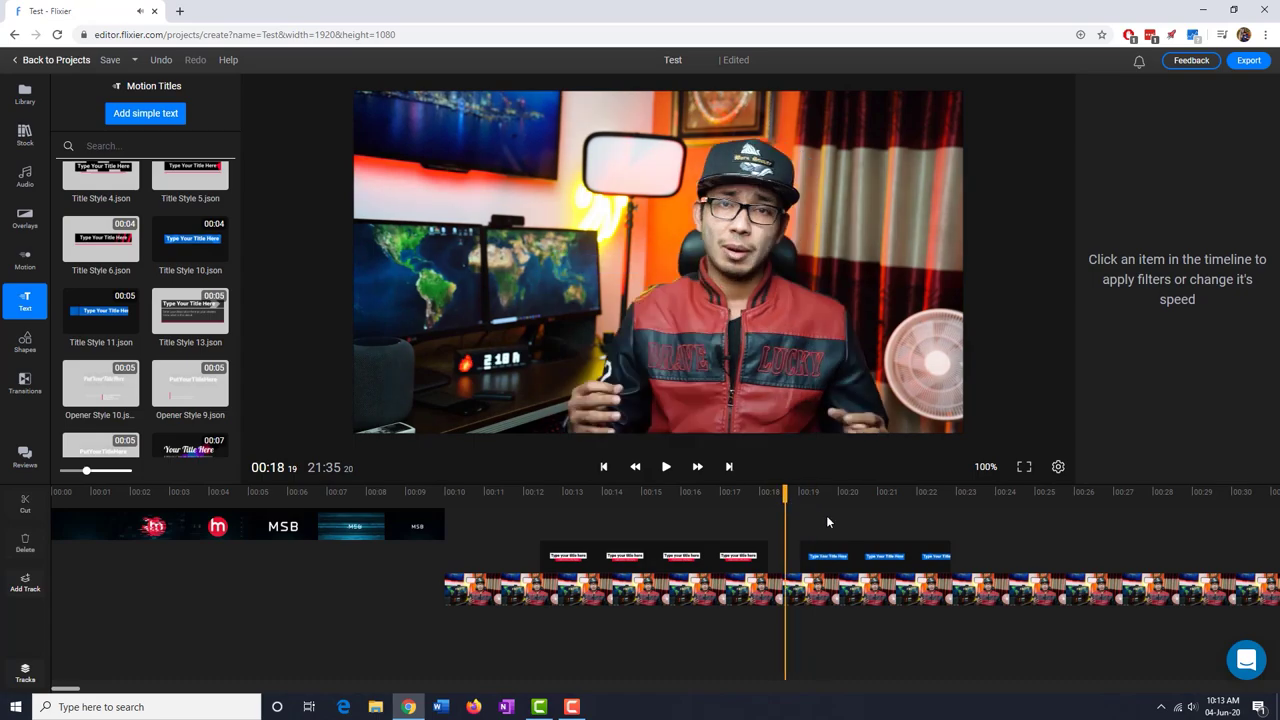
pyautogui.press('space')
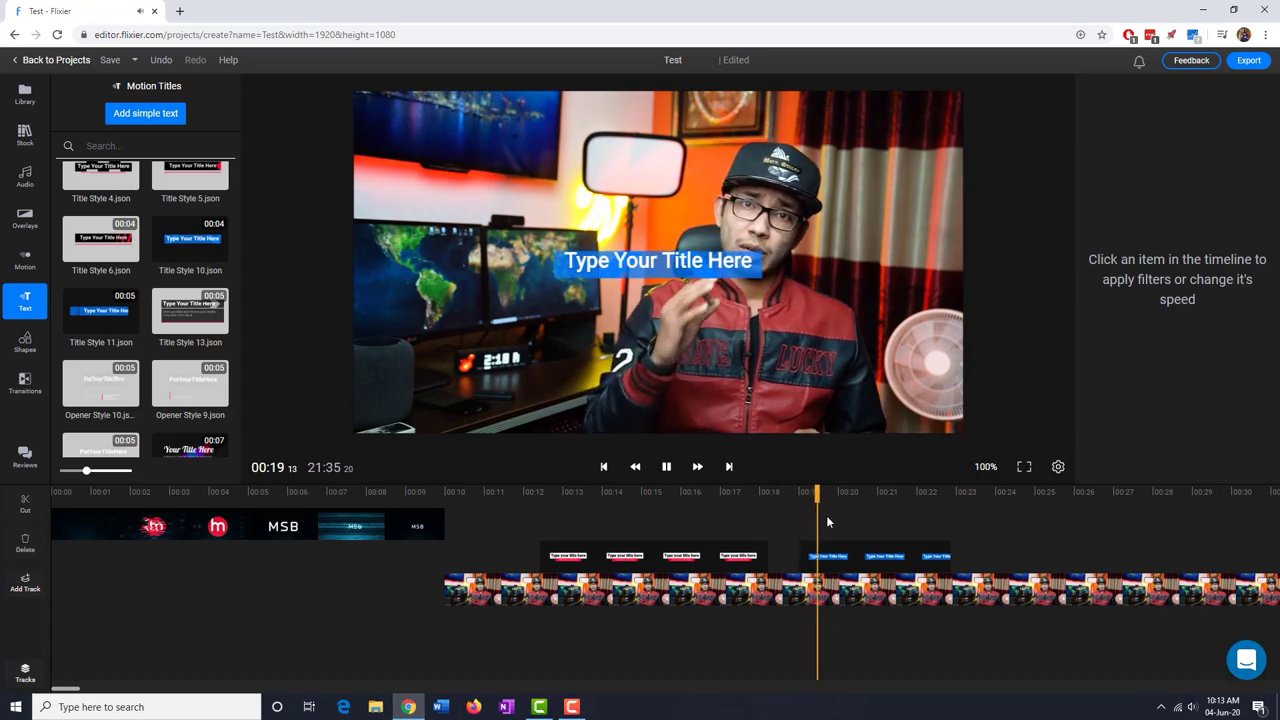
pyautogui.click(816, 556)
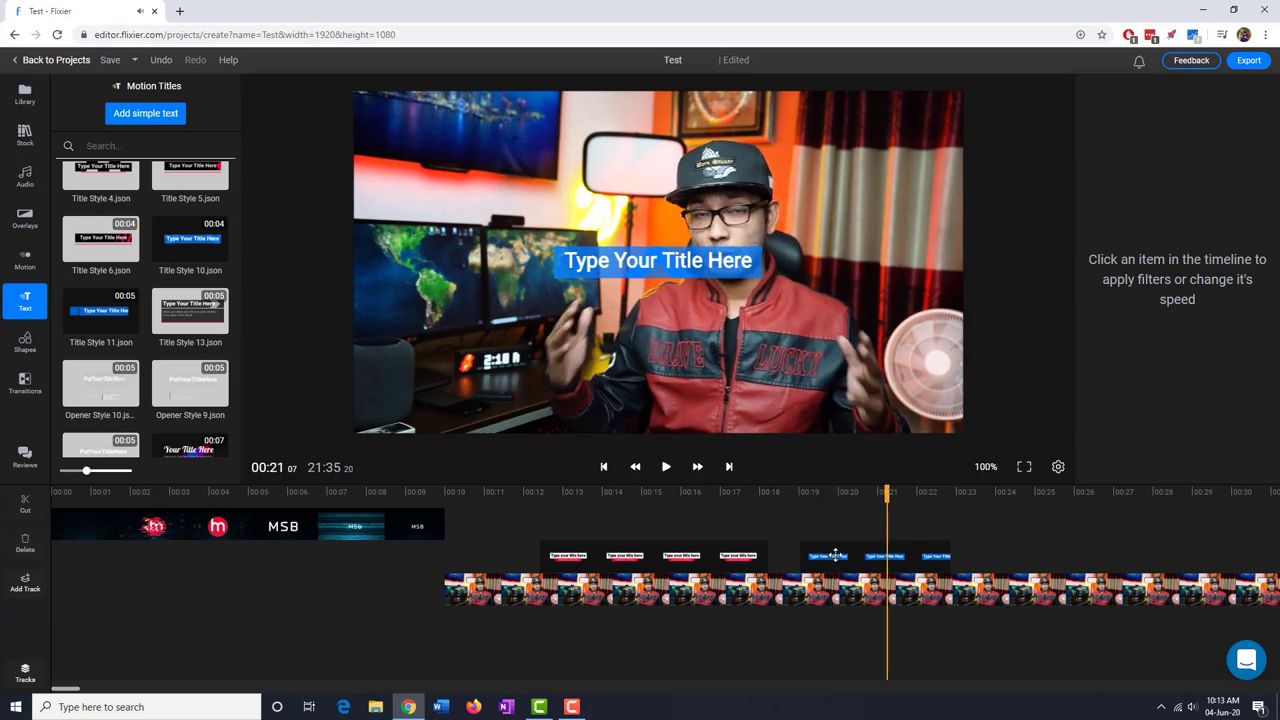
pyautogui.click(527, 497)
pyautogui.click(874, 553)
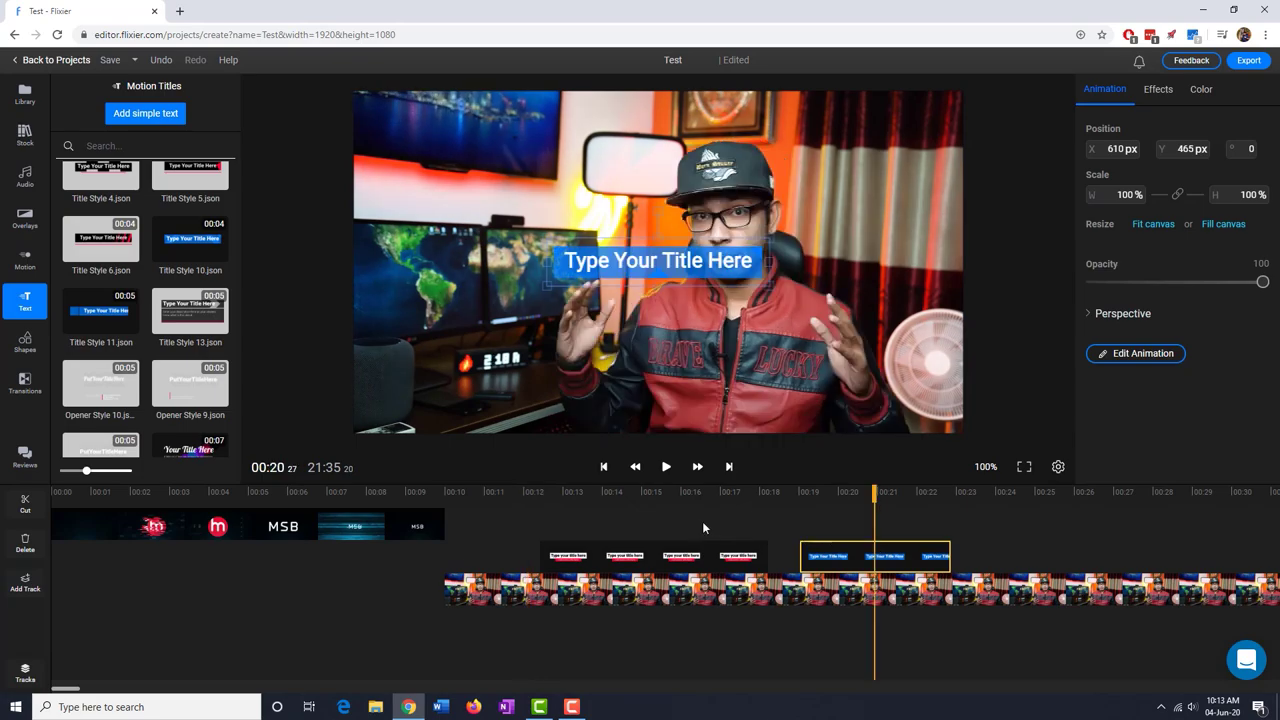
# - Delete the second title clip, keeping the name lower-third
pyautogui.click(648, 553)
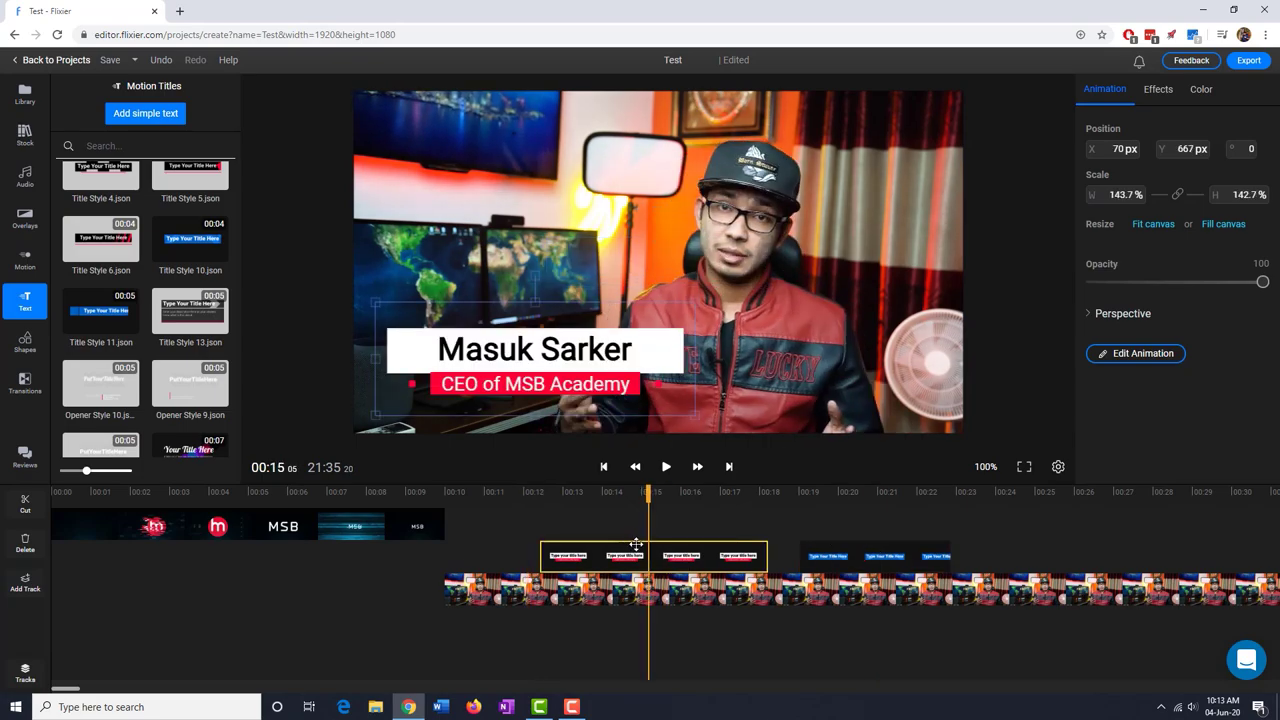
pyautogui.click(887, 546)
pyautogui.press('Delete')
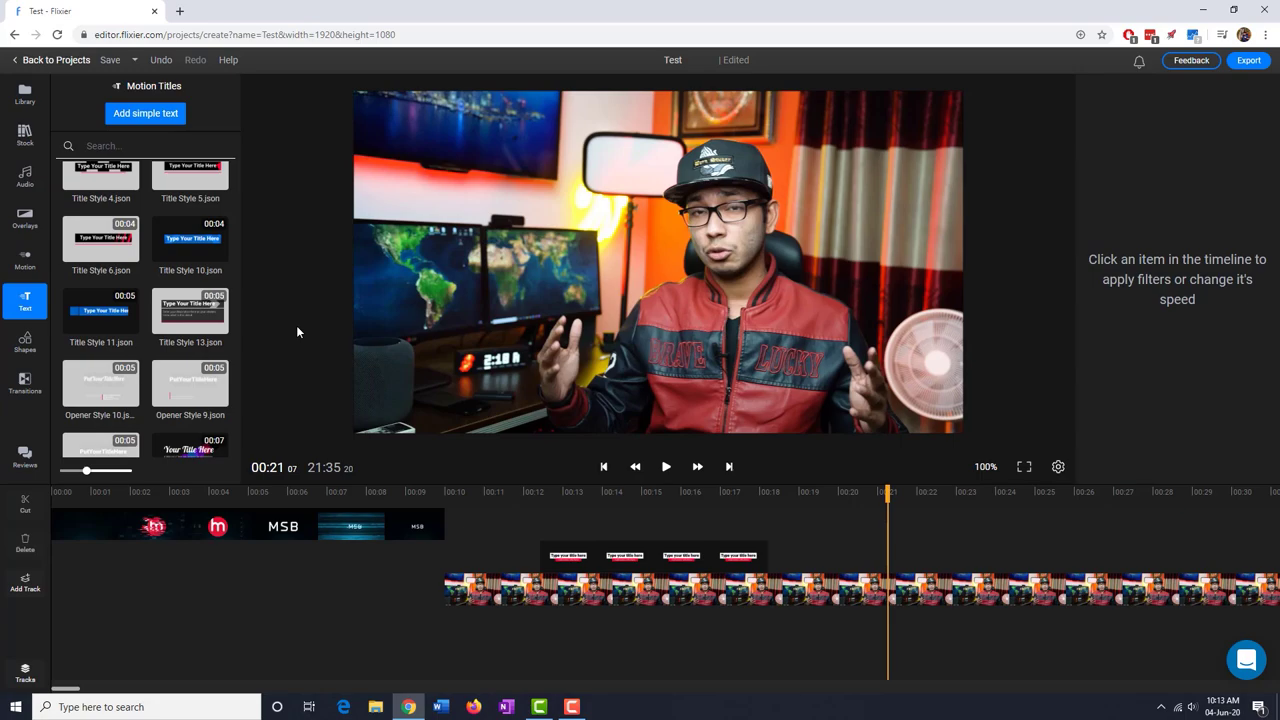
# - Add a test simple text clip reading 'xfdssdf', delete it, and show Motion Graphics
pyautogui.click(163, 118)
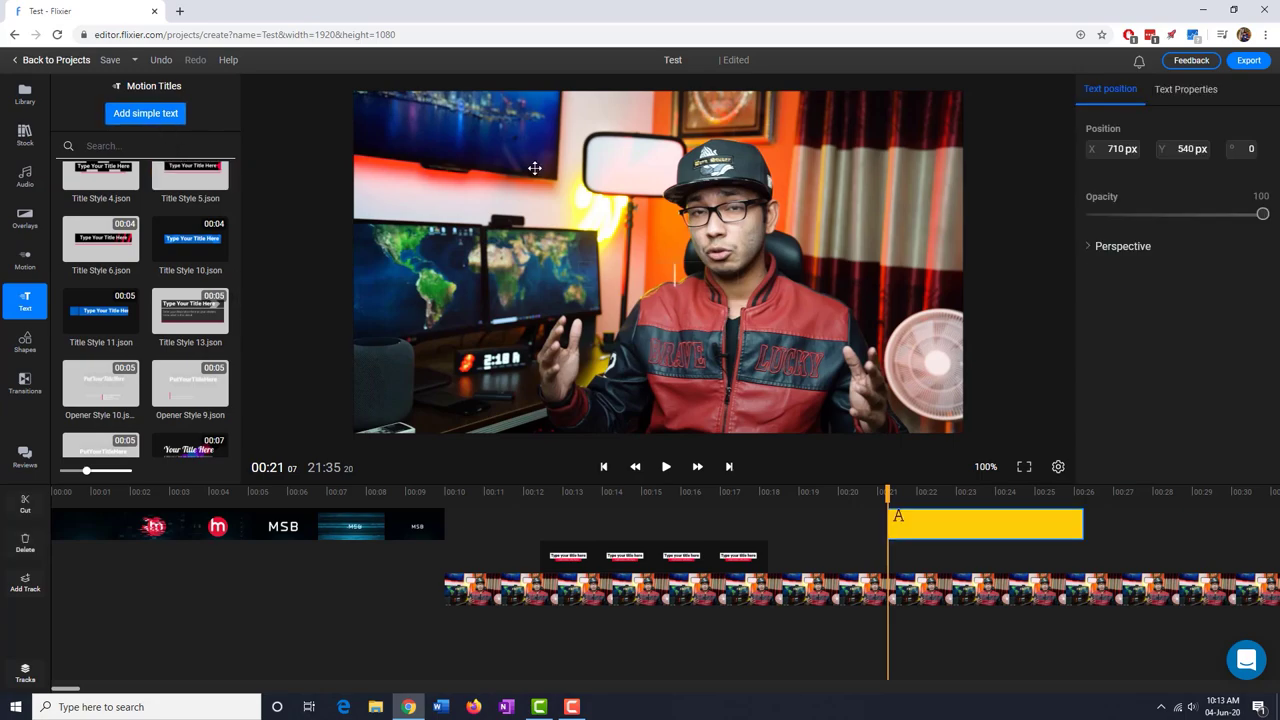
pyautogui.click(631, 296)
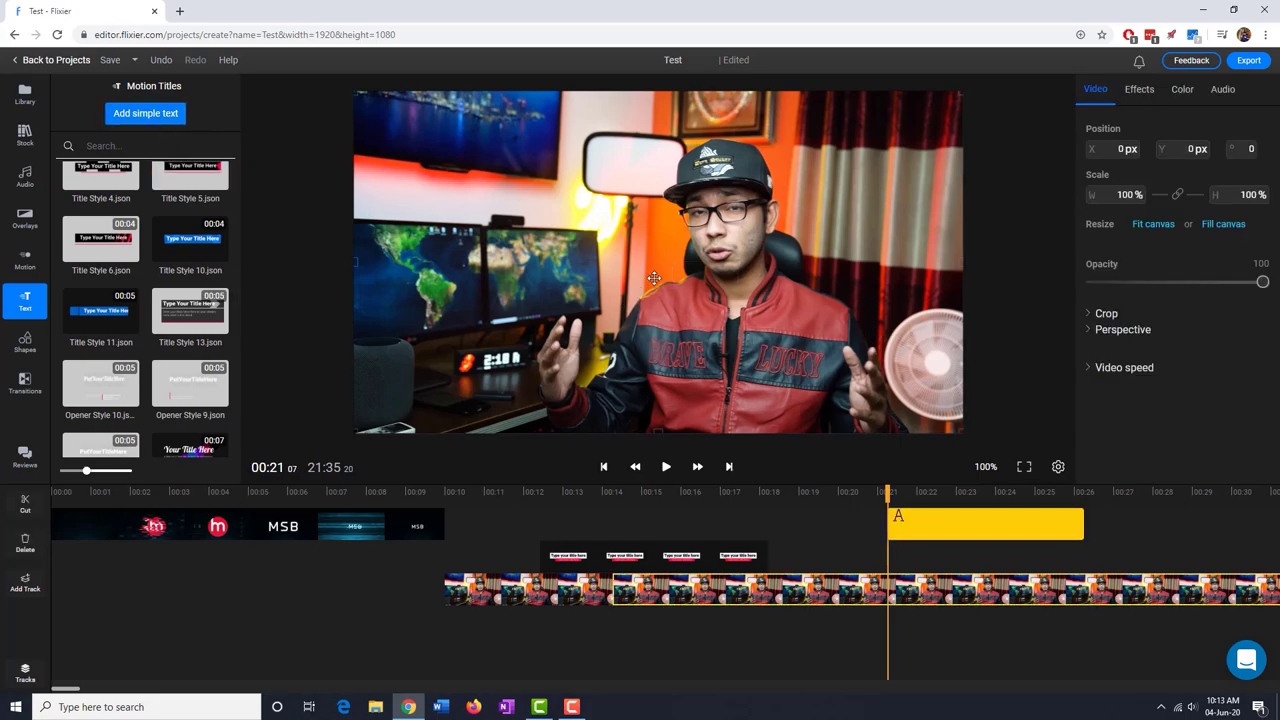
pyautogui.click(945, 524)
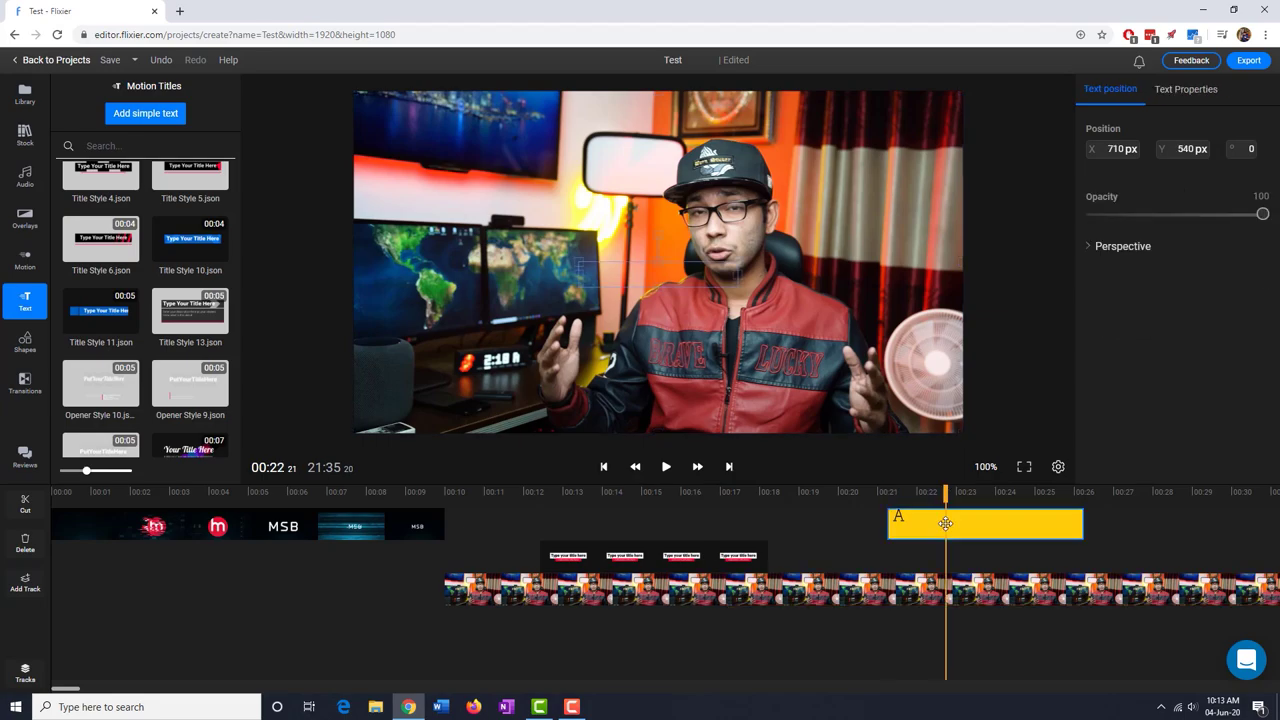
pyautogui.doubleClick(640, 272)
pyautogui.write('xfdssdf')
pyautogui.click(667, 334)
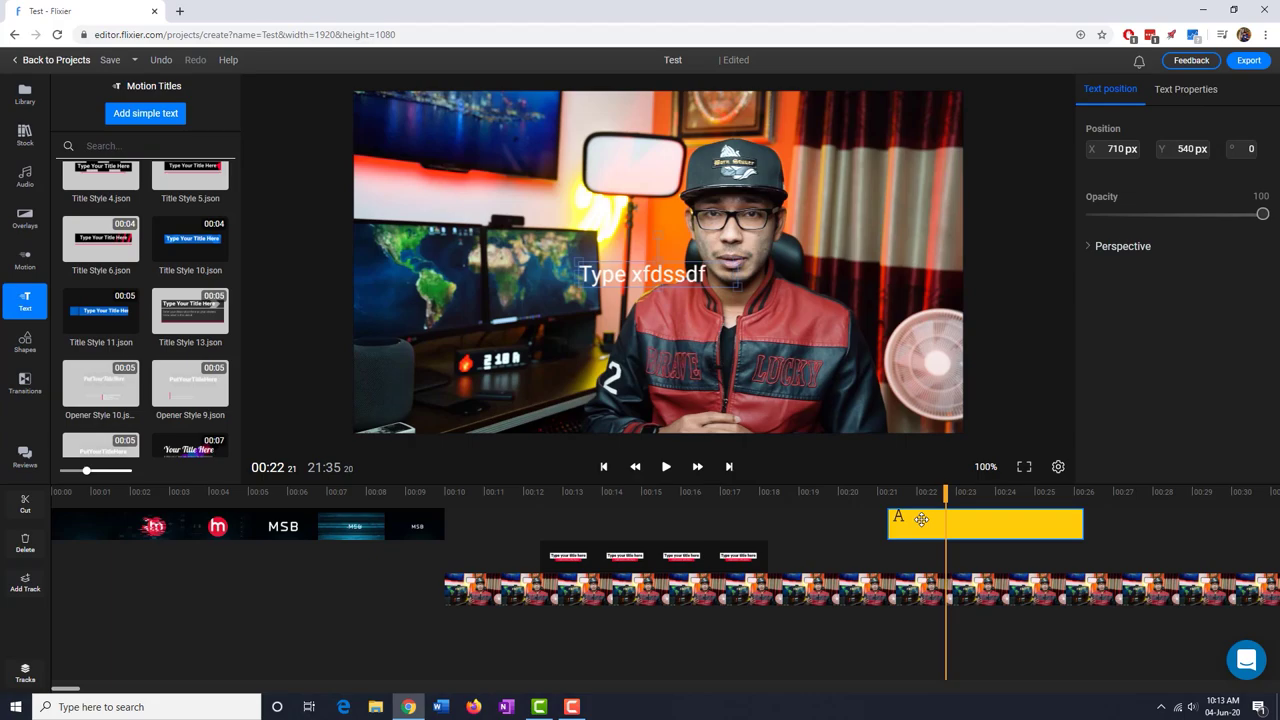
pyautogui.press('Delete')
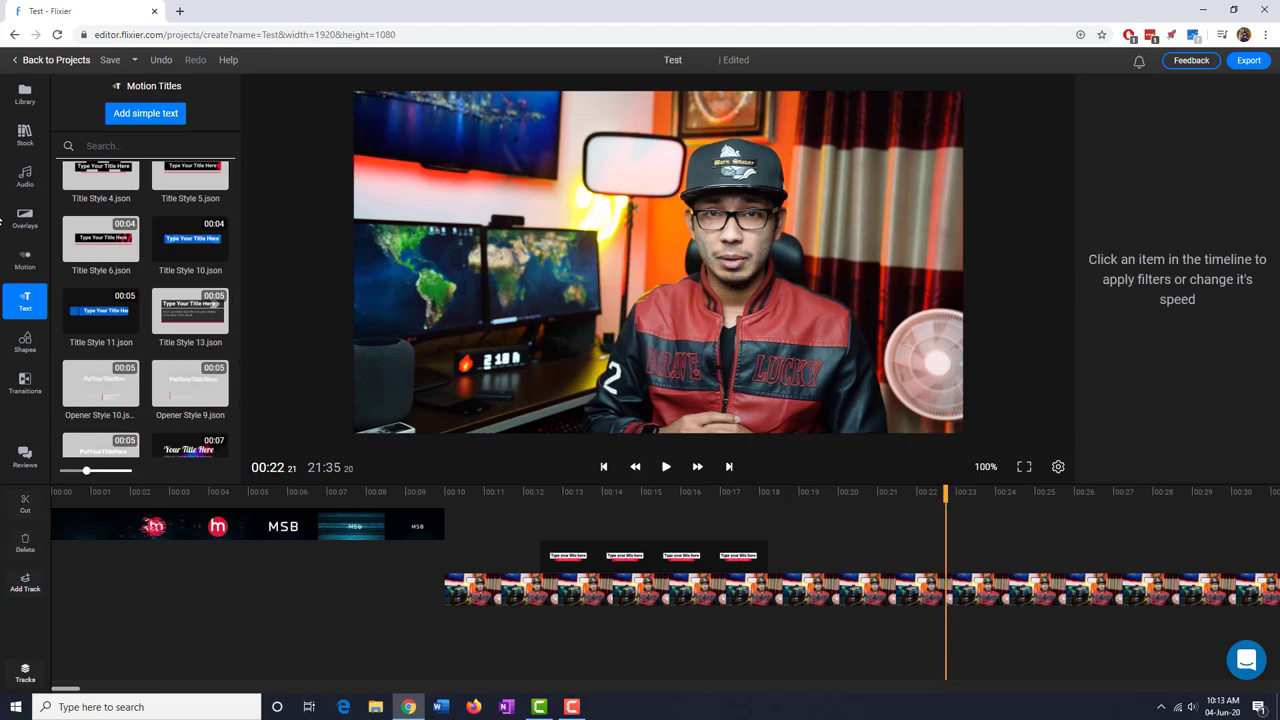
pyautogui.click(25, 260)
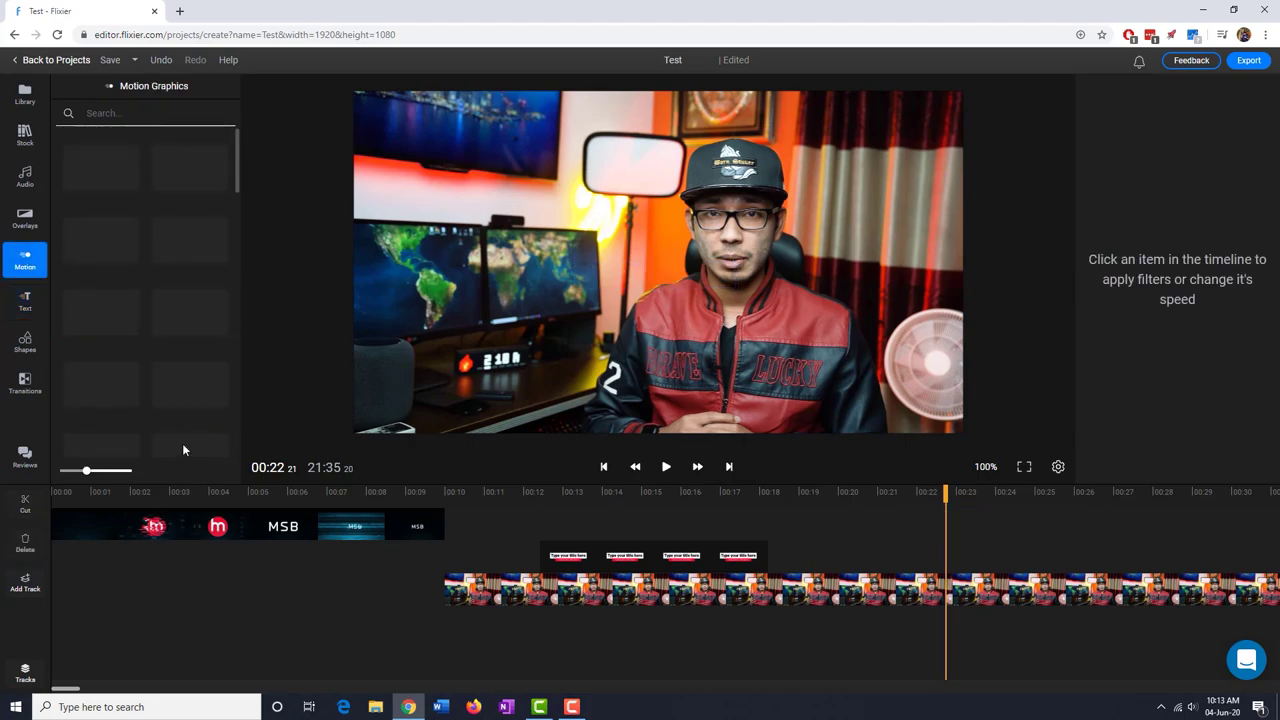
# - Try a YouTube subscribe graphic, enlarging it to 178% and moving it, then delete it
pyautogui.scroll(-1, 173, 238)
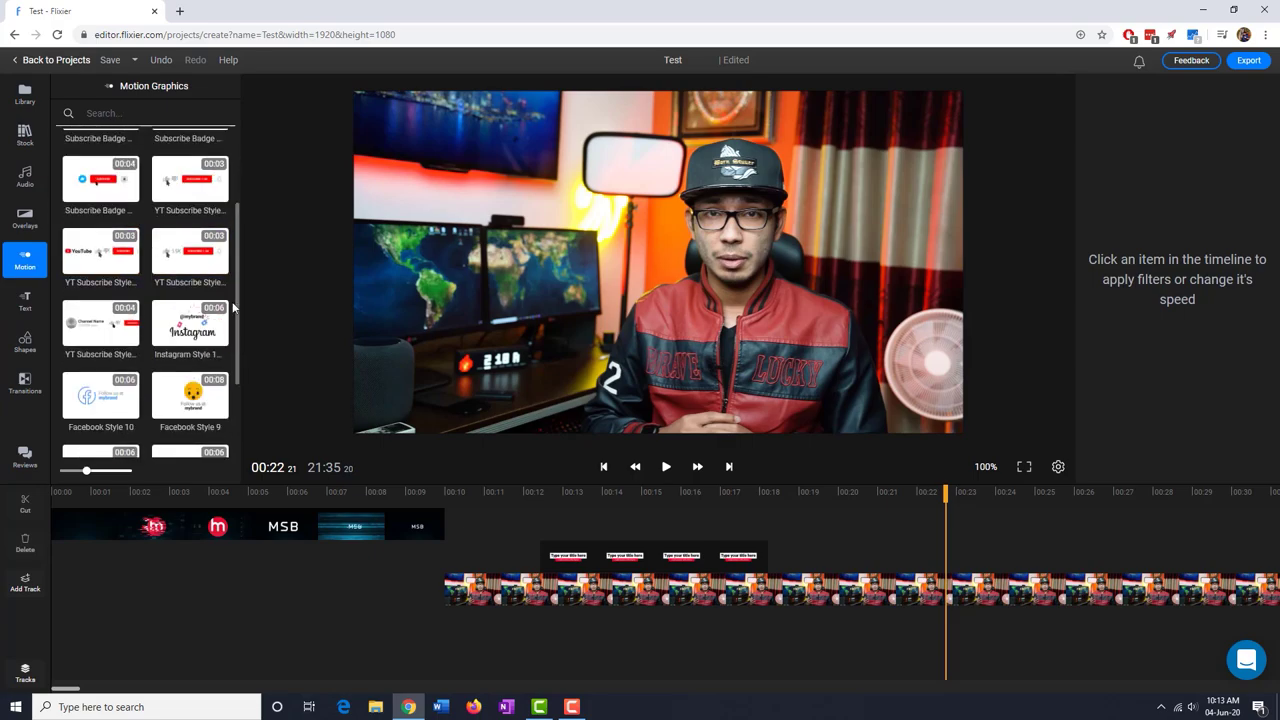
pyautogui.scroll(-2, 110, 265)
pyautogui.scroll(2, 114, 270)
pyautogui.scroll(2, 114, 270)
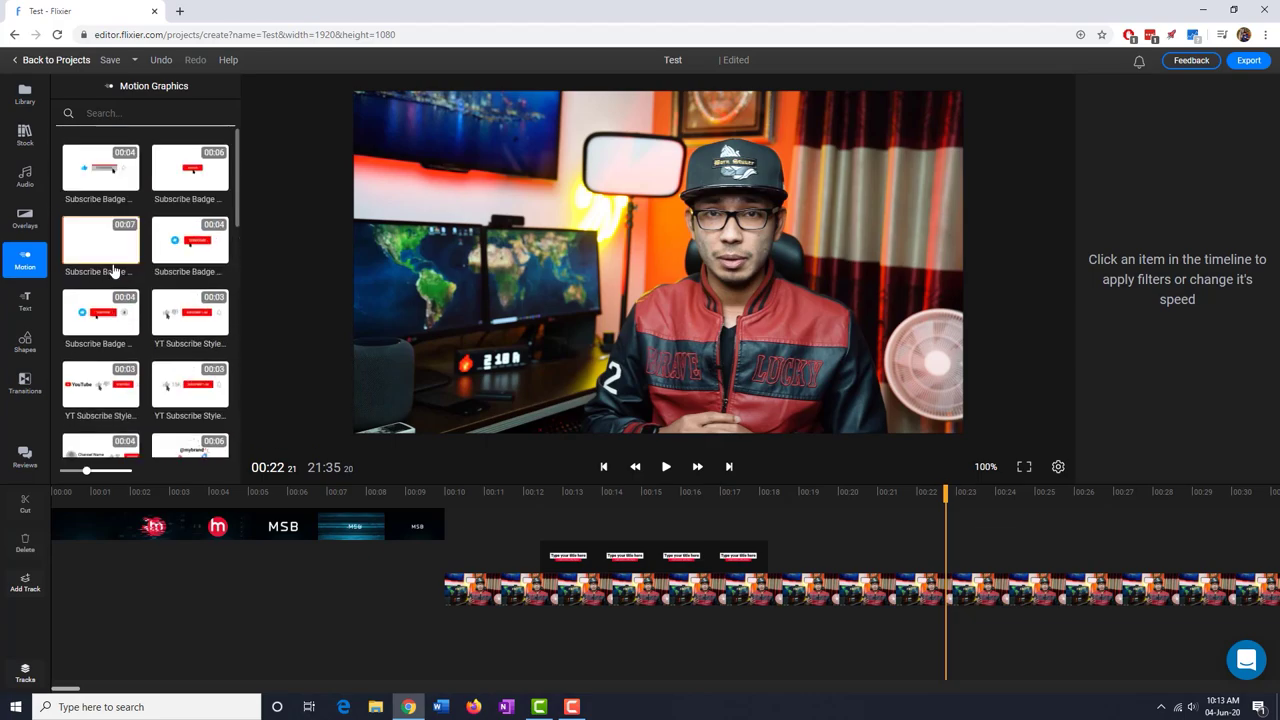
pyautogui.moveTo(100, 385); pyautogui.dragTo(903, 554)
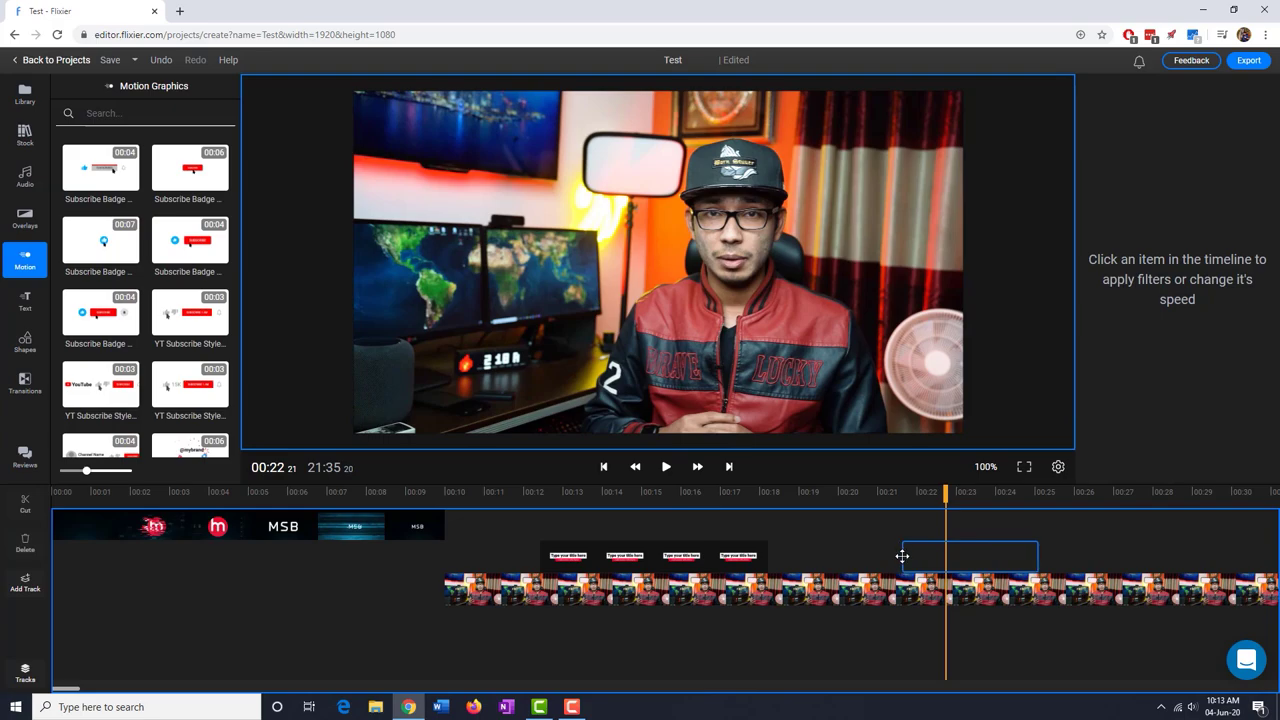
pyautogui.click(894, 502)
pyautogui.press('space')
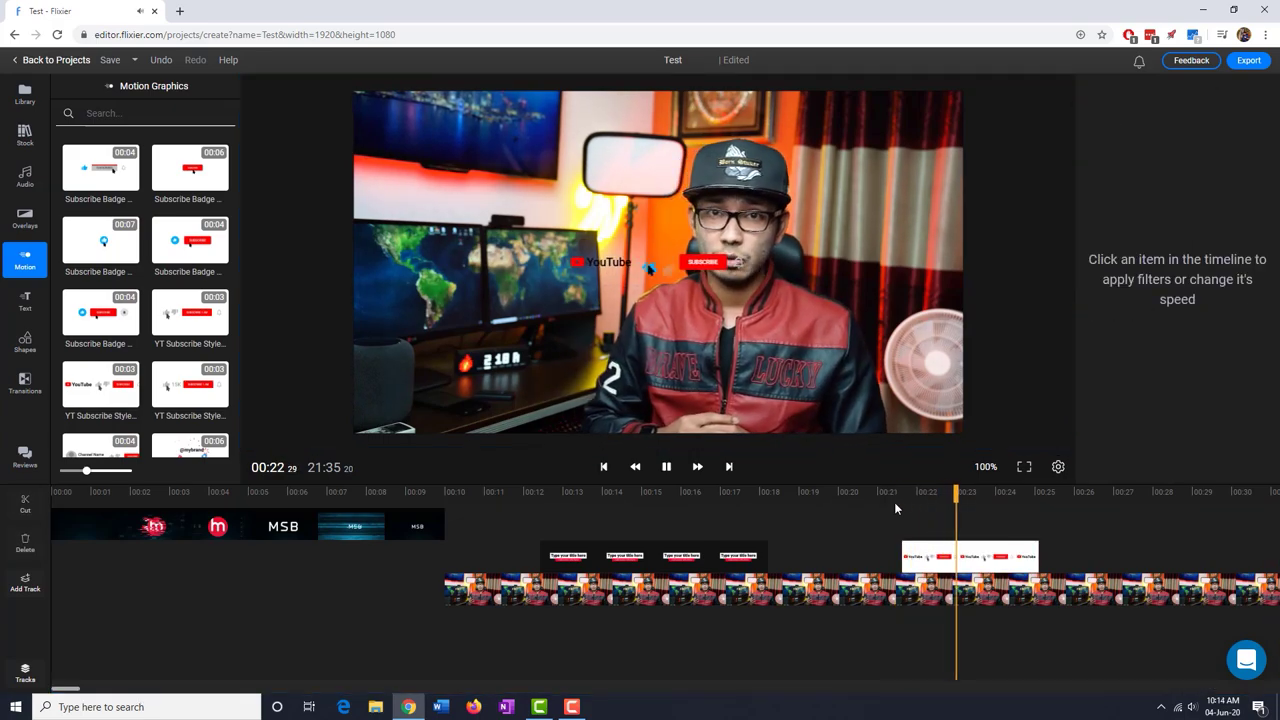
pyautogui.press('space')
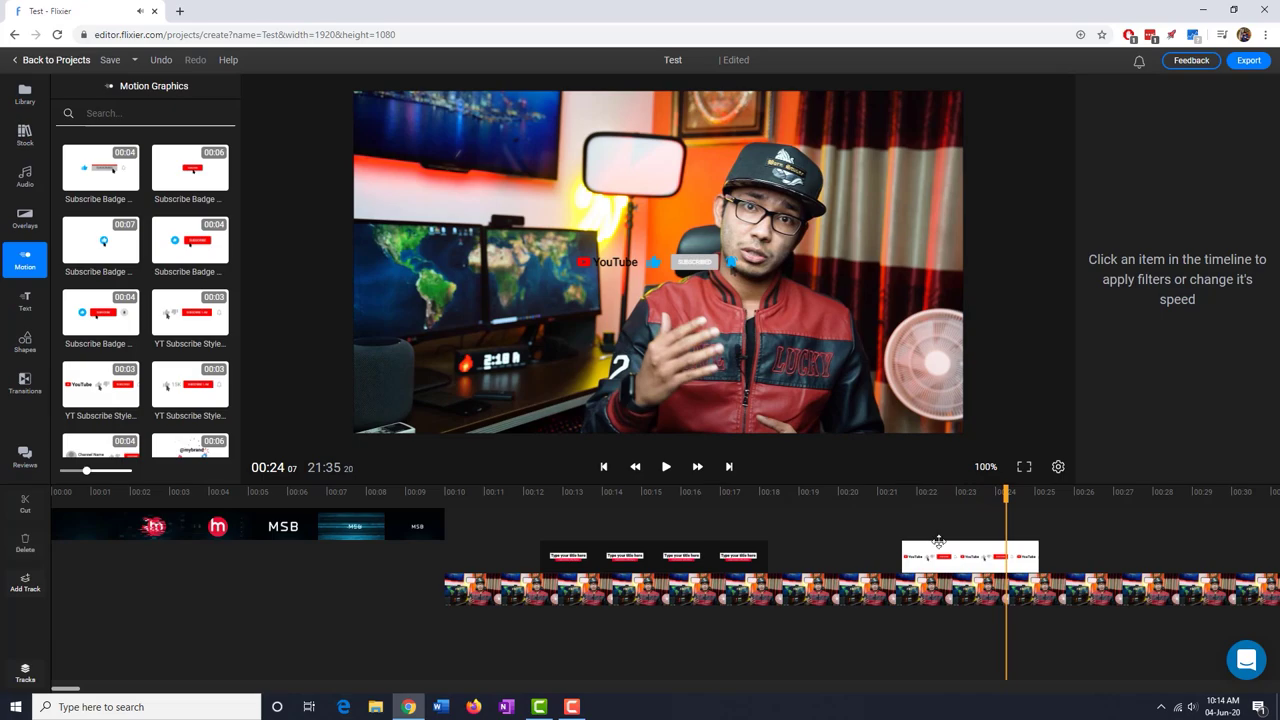
pyautogui.click(940, 553)
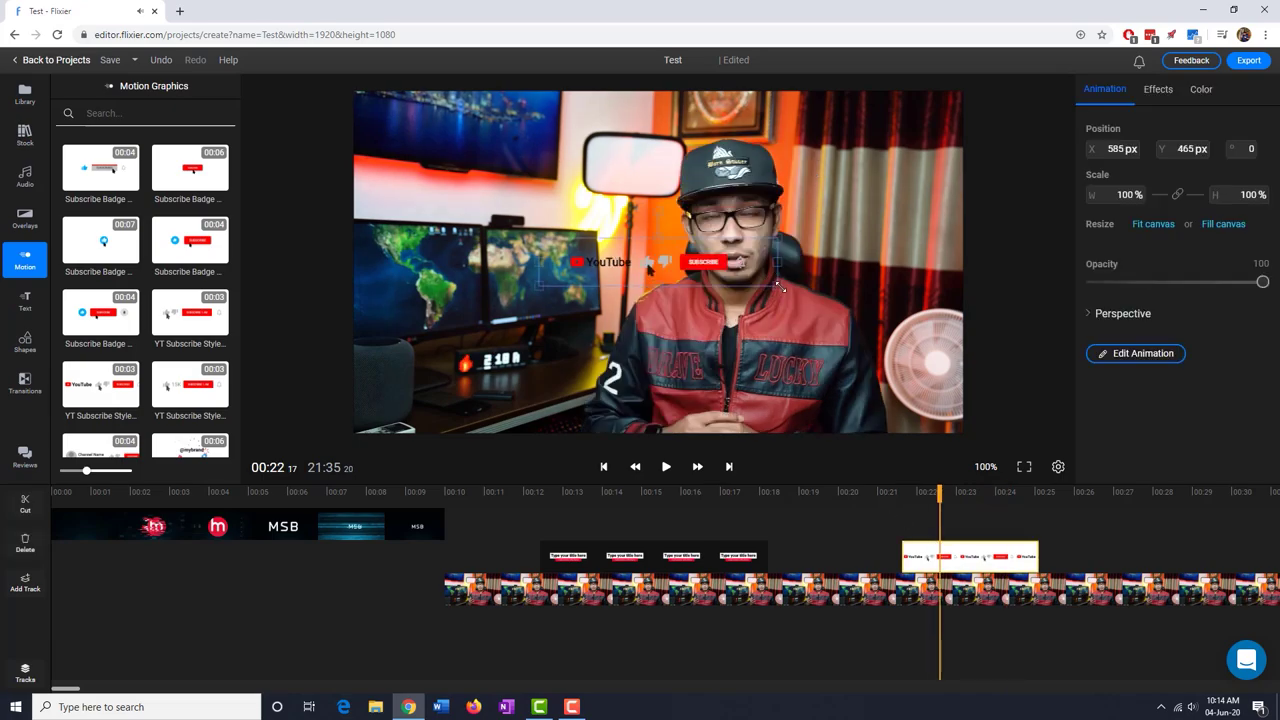
pyautogui.moveTo(779, 287); pyautogui.dragTo(955, 320)
pyautogui.moveTo(823, 286); pyautogui.dragTo(671, 310)
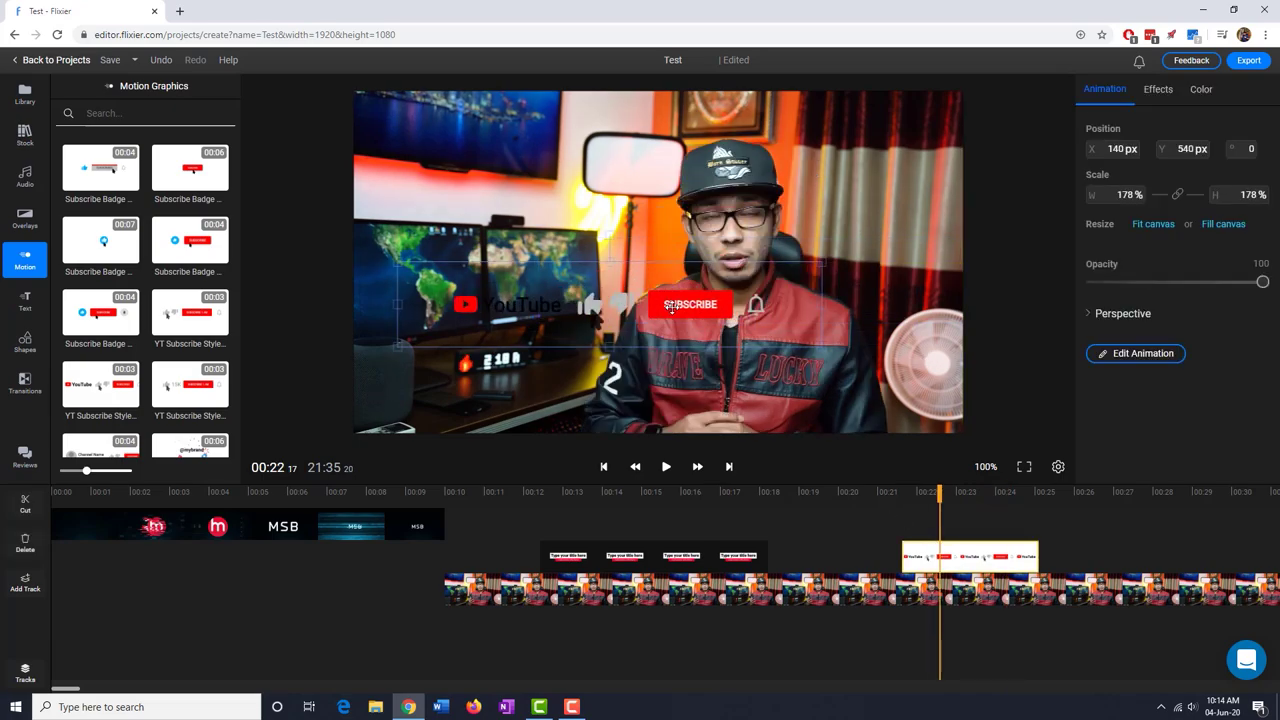
pyautogui.press('Delete')
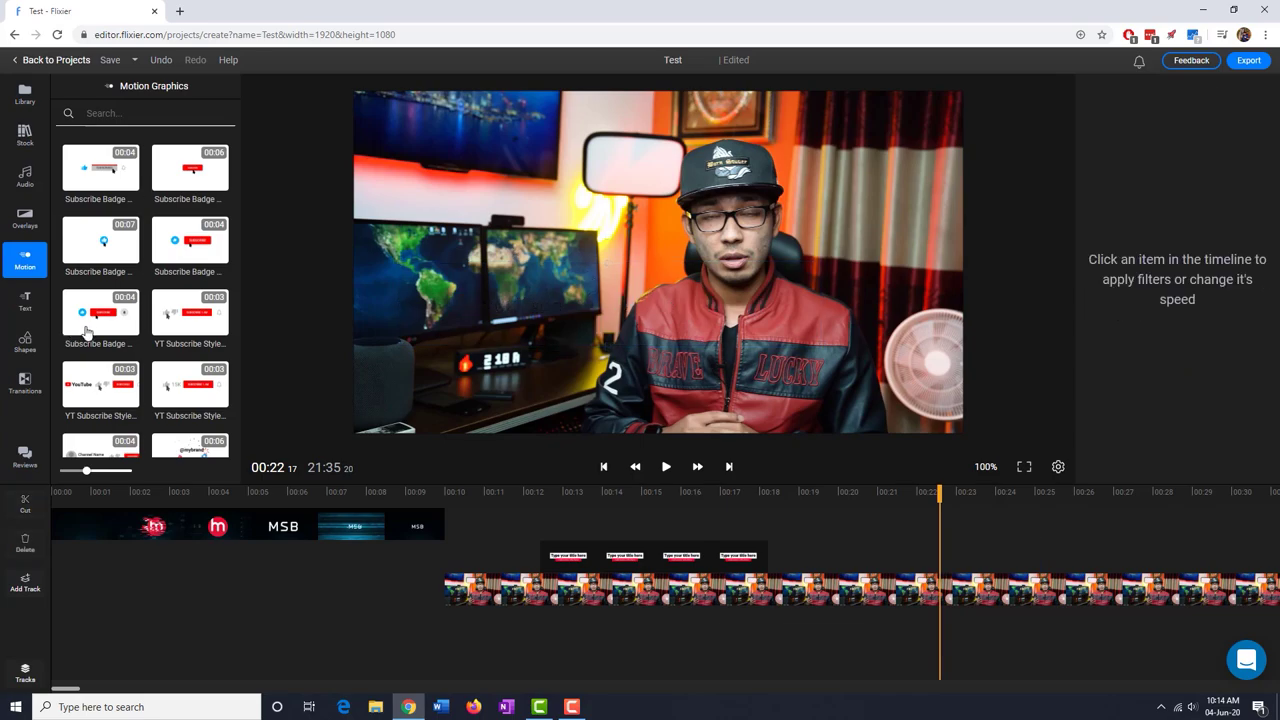
# - Add a Subscribe Badge at about 00:20, scale it to 187% and move it lower-left
pyautogui.moveTo(86, 332); pyautogui.dragTo(840, 548)
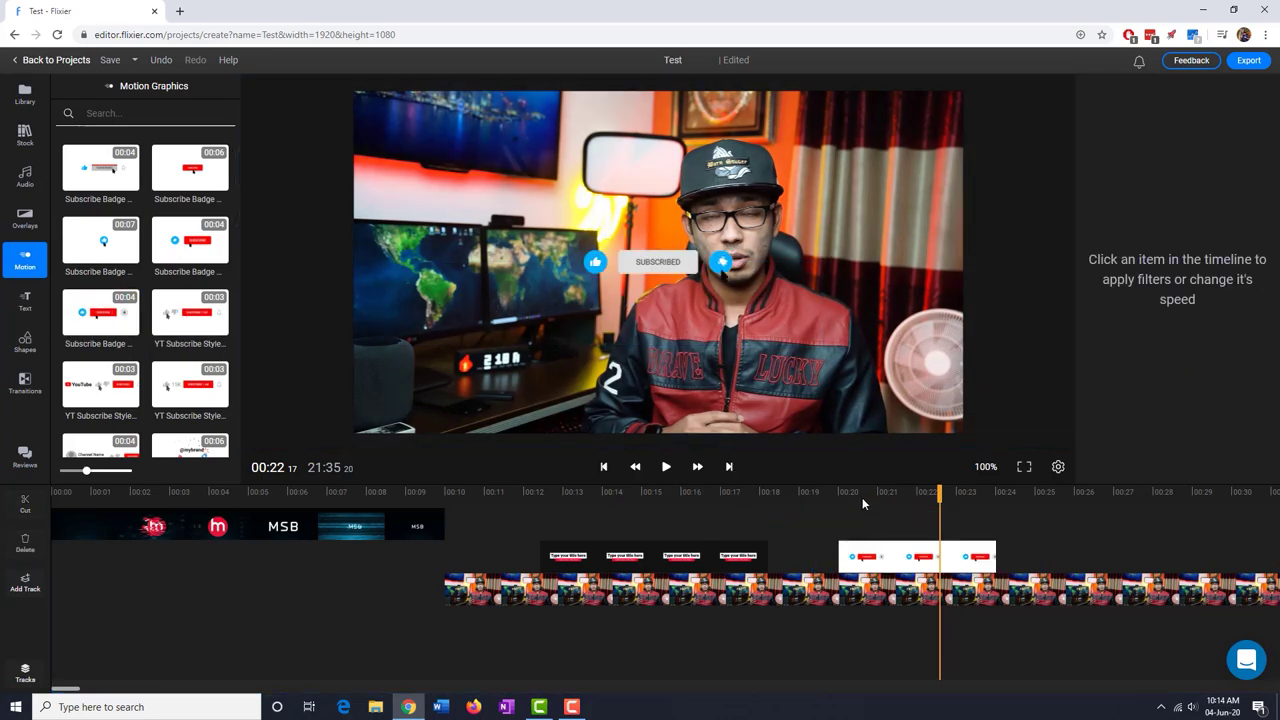
pyautogui.click(863, 503)
pyautogui.click(885, 550)
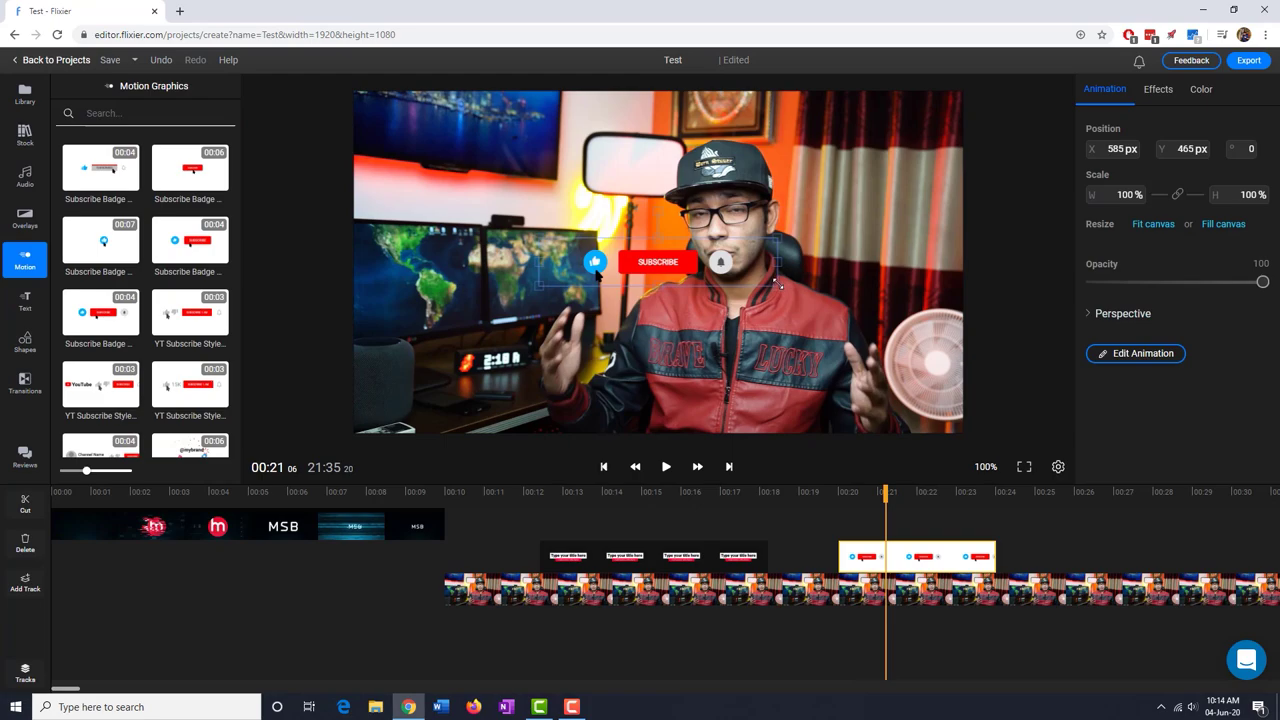
pyautogui.moveTo(779, 283); pyautogui.dragTo(988, 326)
pyautogui.moveTo(791, 285); pyautogui.dragTo(560, 378)
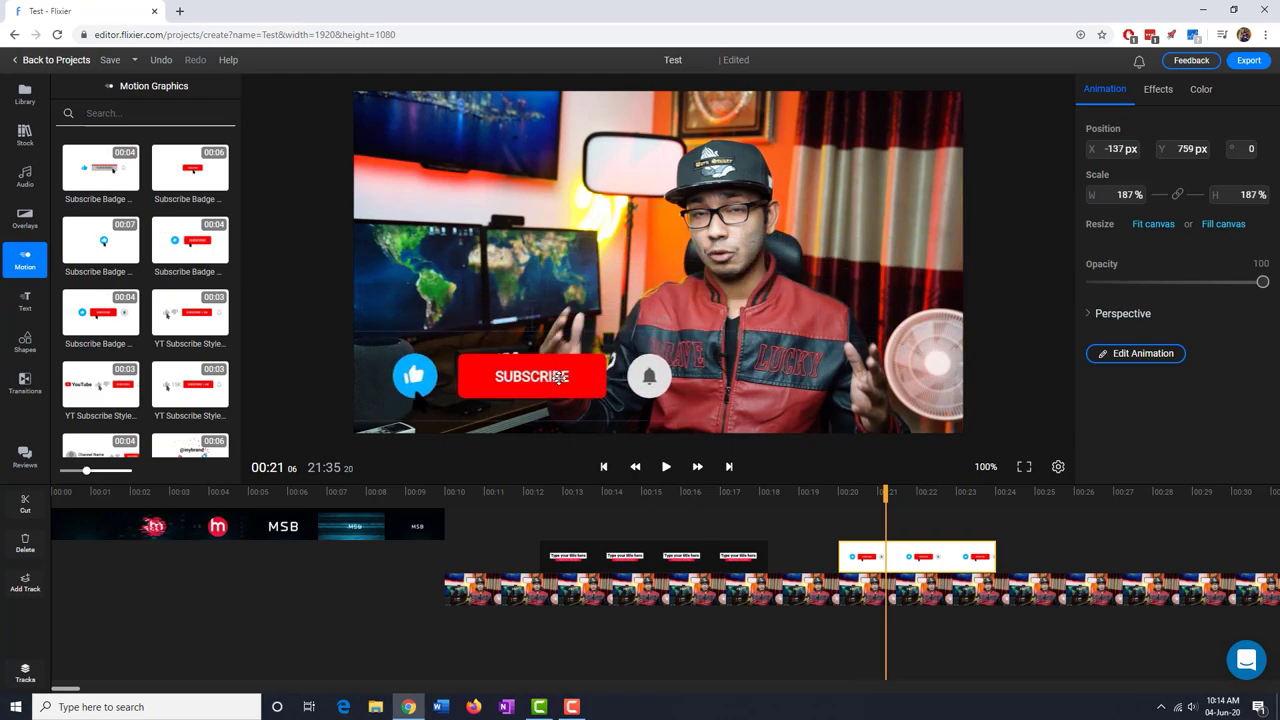
# - Play the preview from 00:19 to check the subscribe badge
pyautogui.click(820, 495)
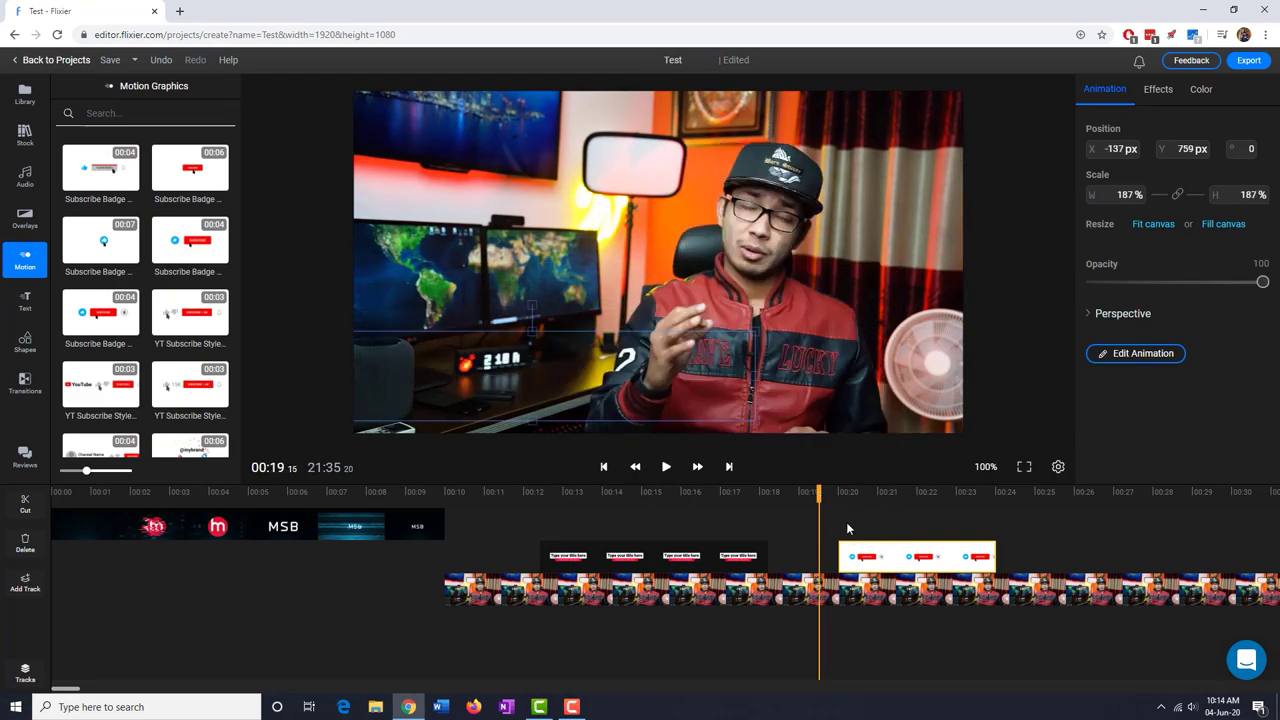
pyautogui.click(855, 522)
pyautogui.press('space')
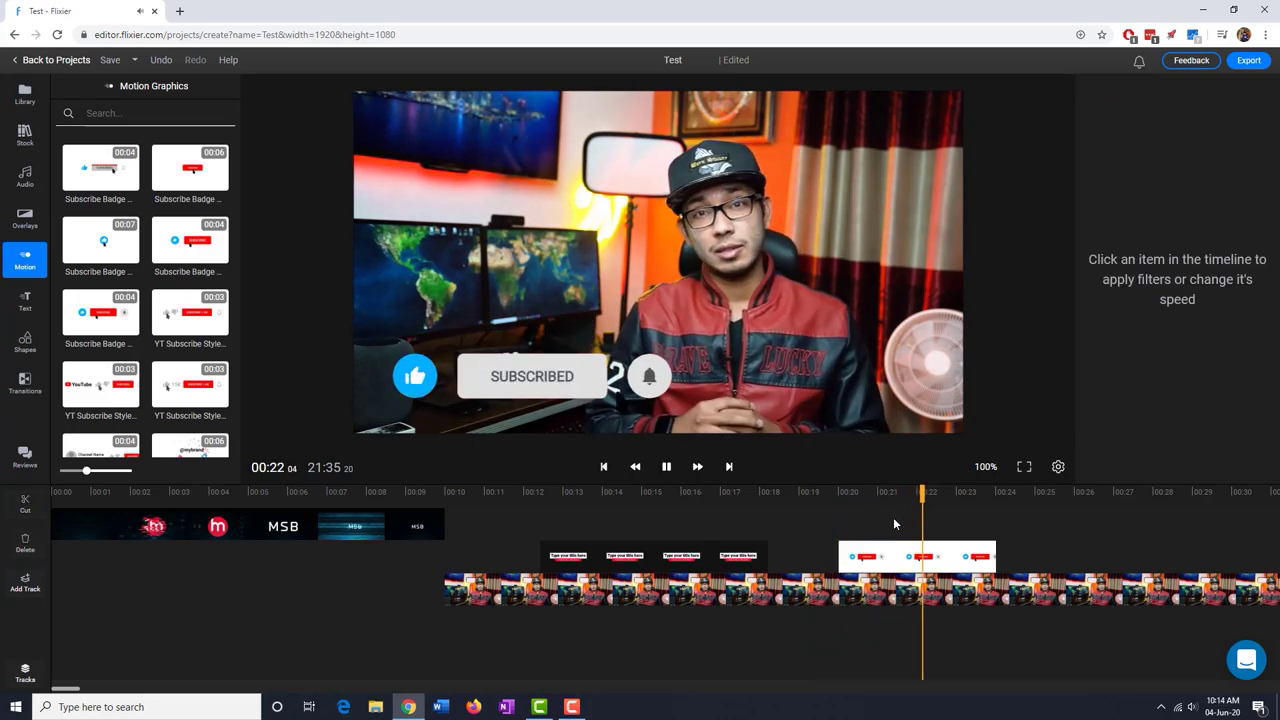
pyautogui.press('space')
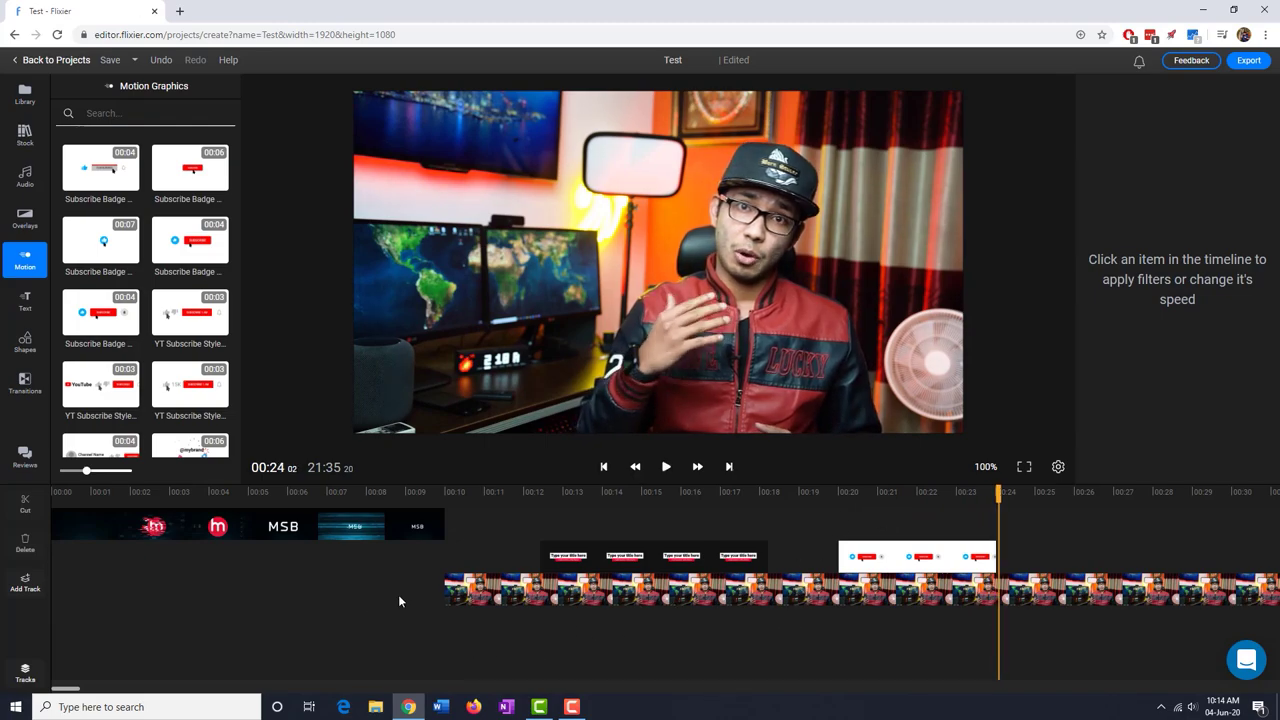
# - Add the Facebook Style 9 graphic to the timeline and preview it
pyautogui.scroll(-1, 210, 376)
pyautogui.scroll(-1, 210, 376)
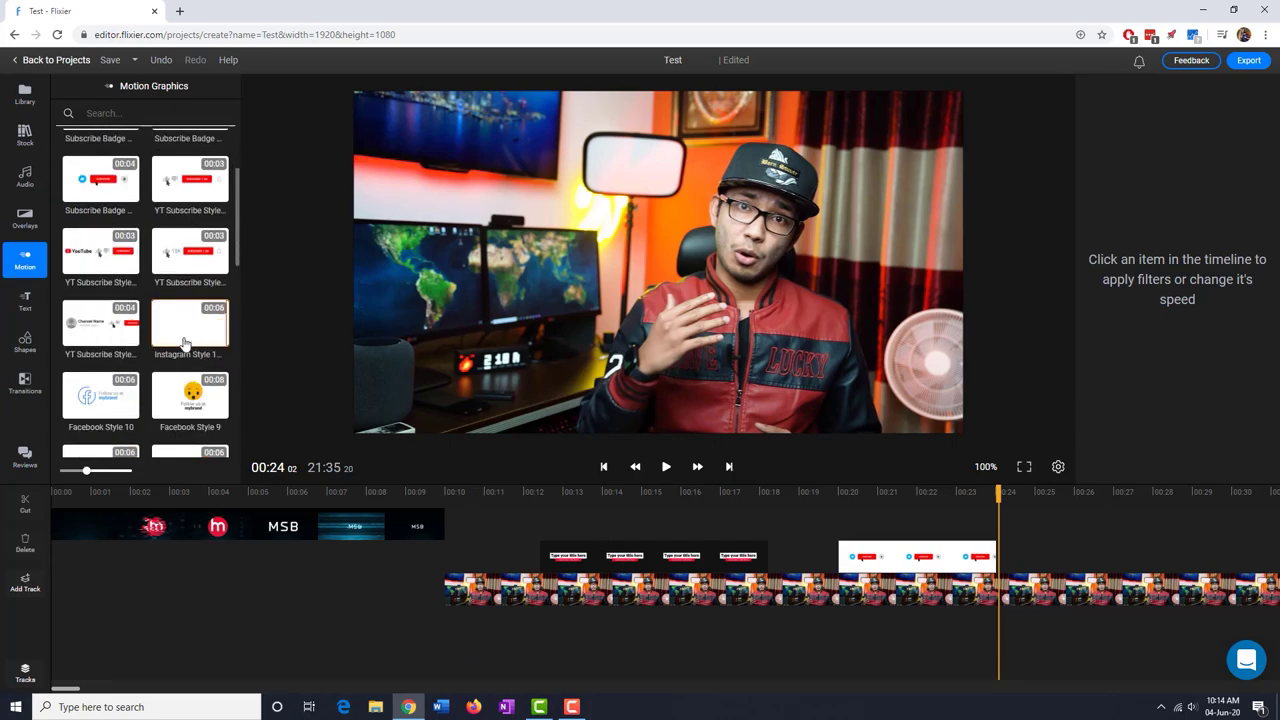
pyautogui.scroll(-1, 210, 376)
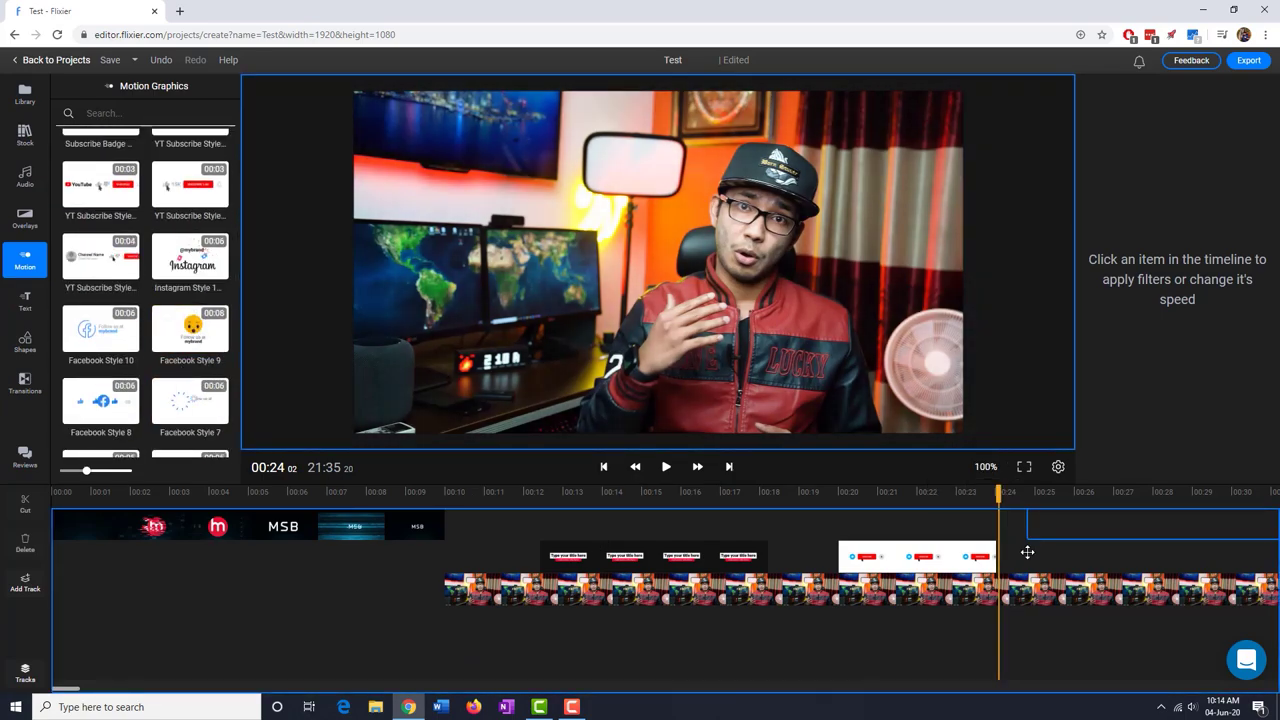
pyautogui.moveTo(190, 330); pyautogui.dragTo(1026, 551)
pyautogui.press('space')
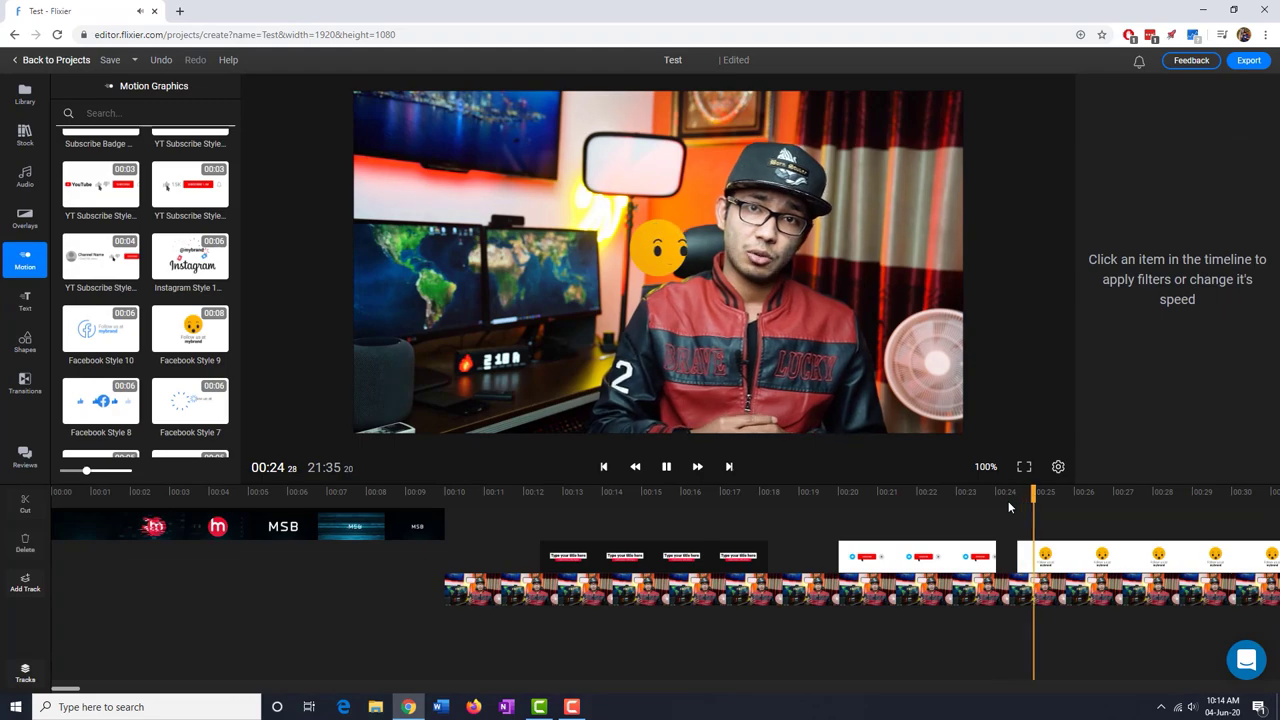
pyautogui.press('space')
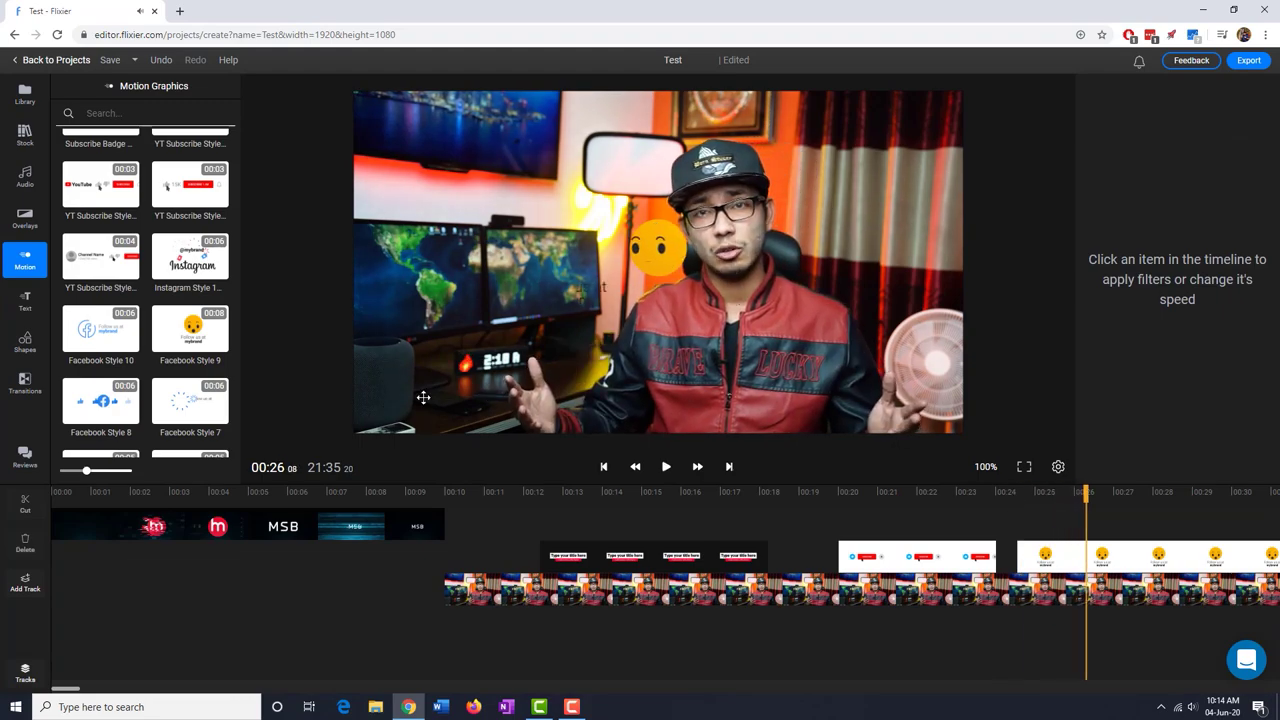
# - Select the subscribe badge clip at 00:21 and open its animation editor
pyautogui.scroll(-1, 131, 330)
pyautogui.scroll(-3, 120, 330)
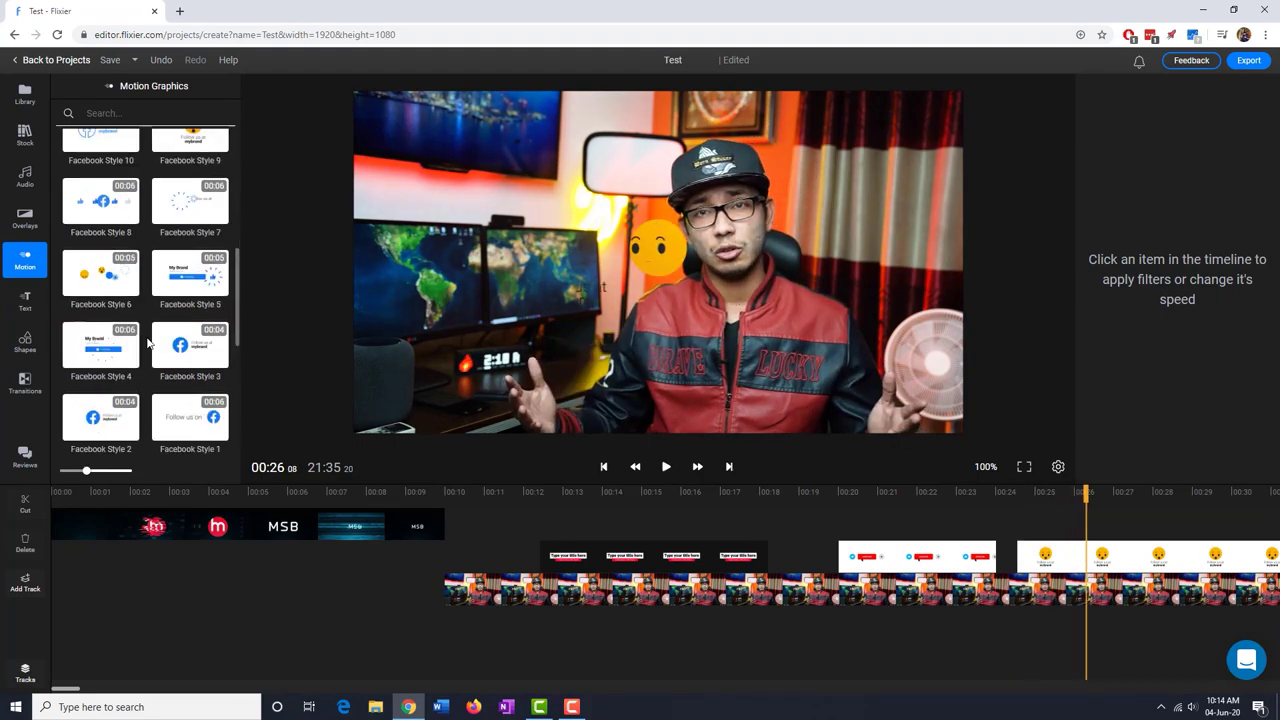
pyautogui.scroll(-1, 150, 315)
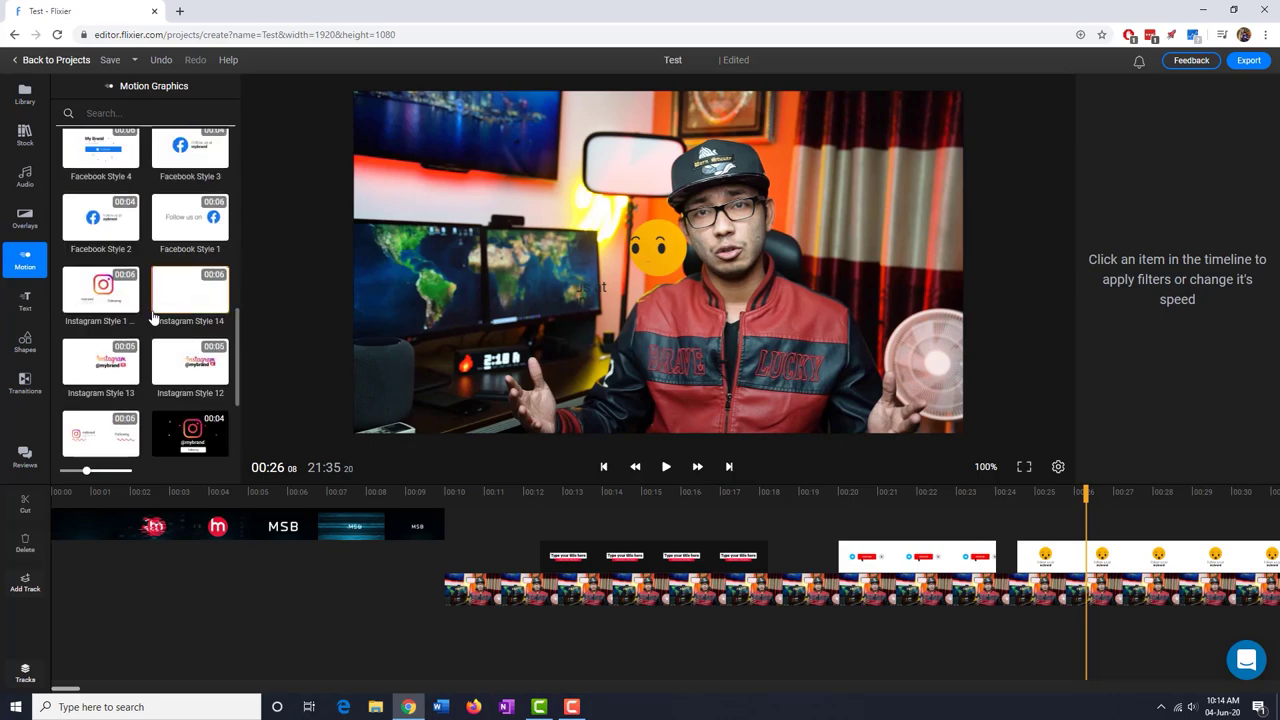
pyautogui.click(1042, 555)
pyautogui.click(952, 555)
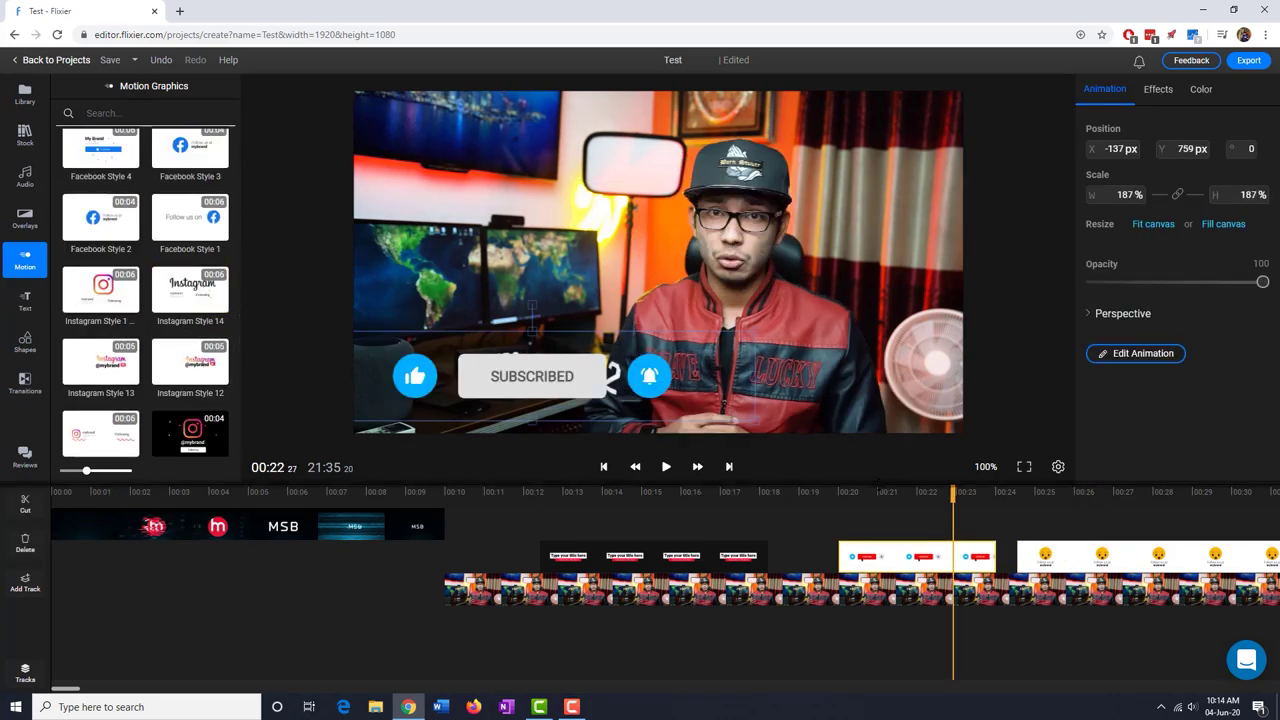
pyautogui.click(884, 493)
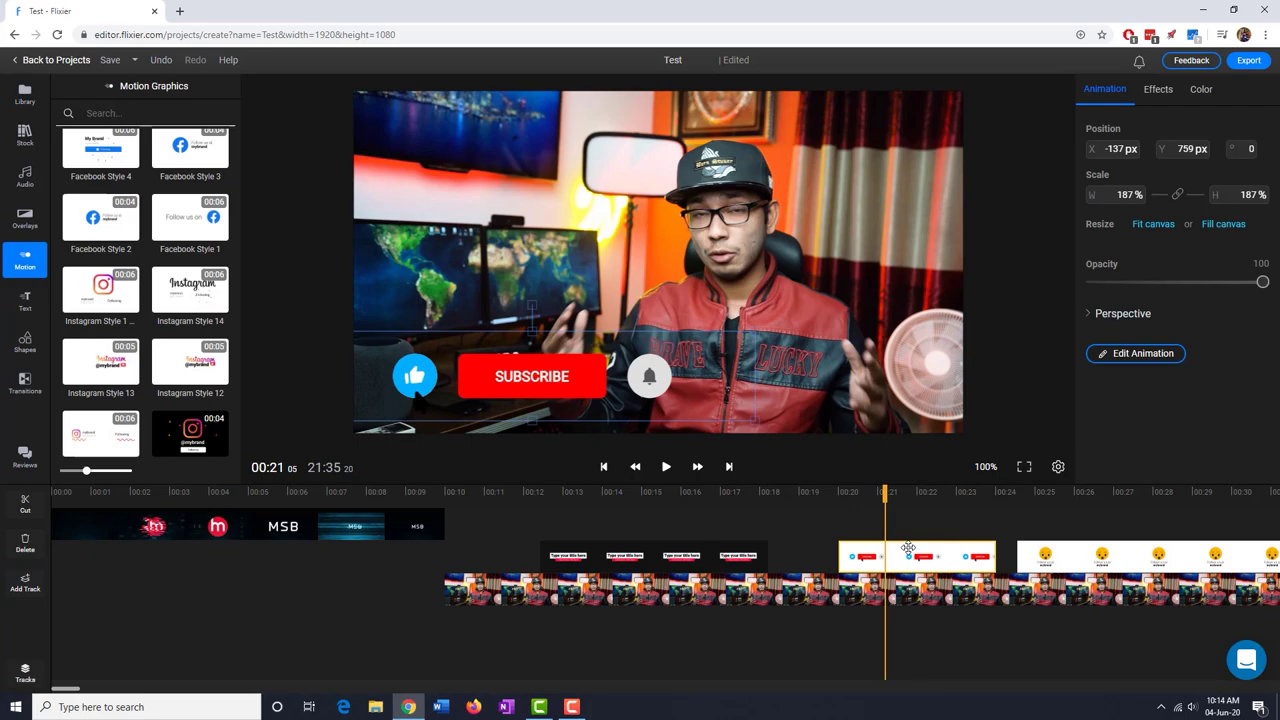
pyautogui.click(1140, 353)
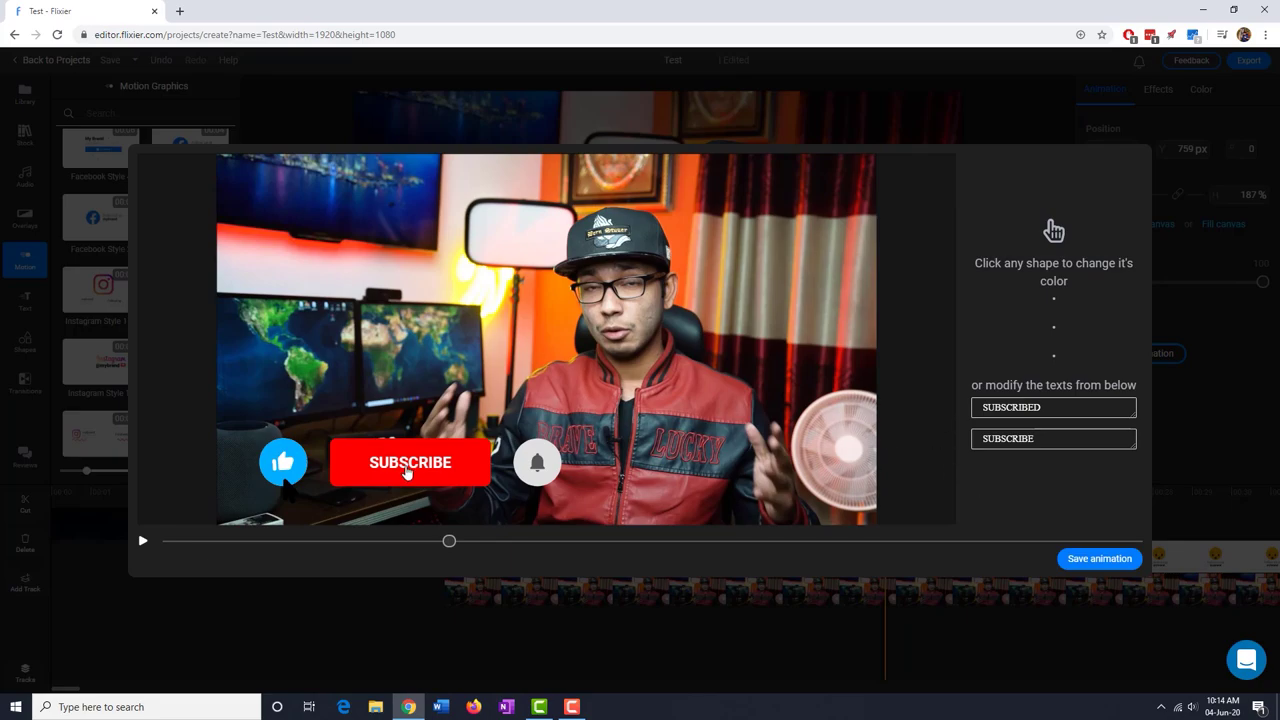
# - Close the animation editor and show the badge's Green Screen, Vignette, Blur, Noise and Pixelate effects
pyautogui.click(637, 640)
pyautogui.click(1172, 88)
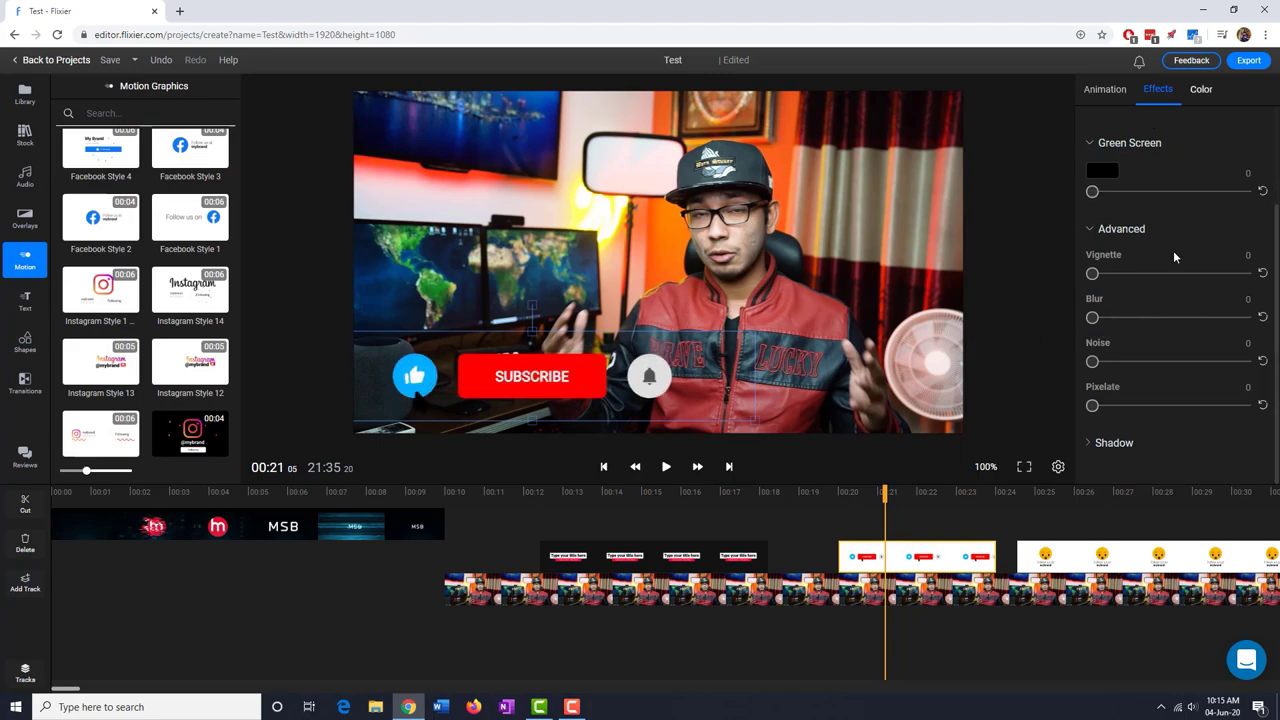
# - Try several colour filters on the subscribe badge, ending on Polaroid
pyautogui.click(1201, 91)
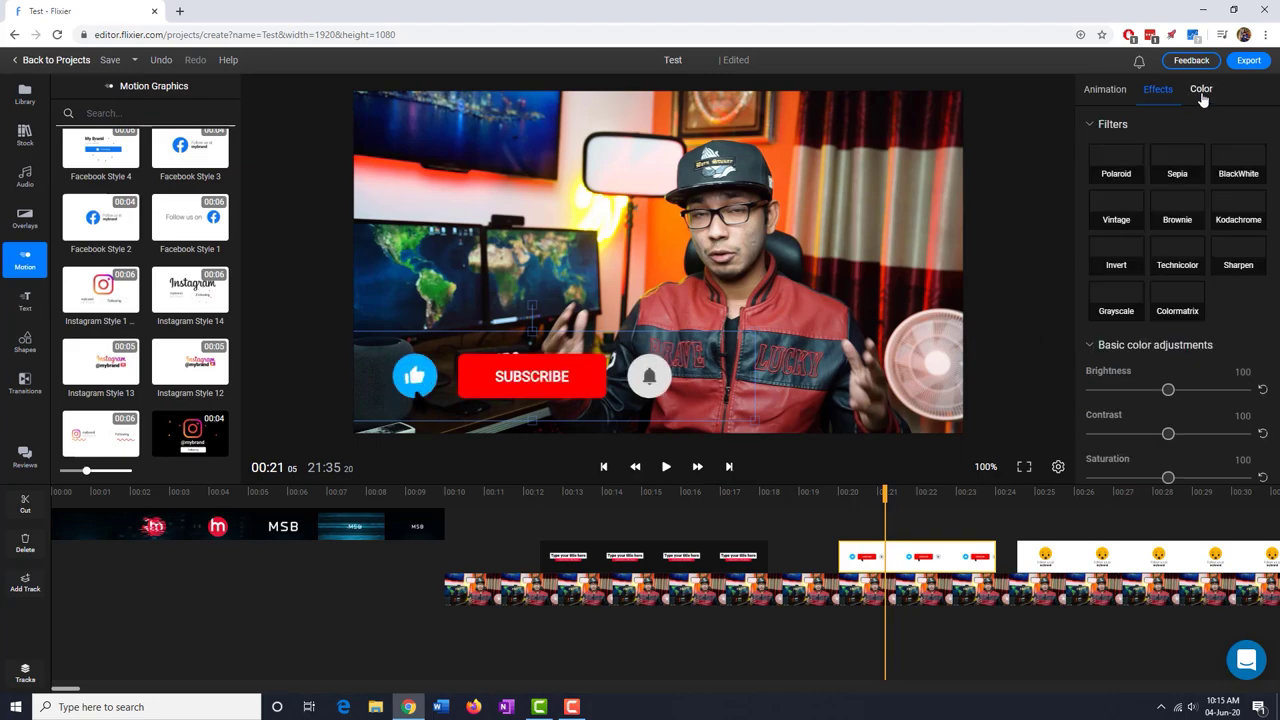
pyautogui.click(1120, 215)
pyautogui.click(1114, 168)
pyautogui.click(1178, 162)
pyautogui.click(1238, 162)
pyautogui.click(1242, 203)
pyautogui.click(1172, 210)
pyautogui.click(1130, 210)
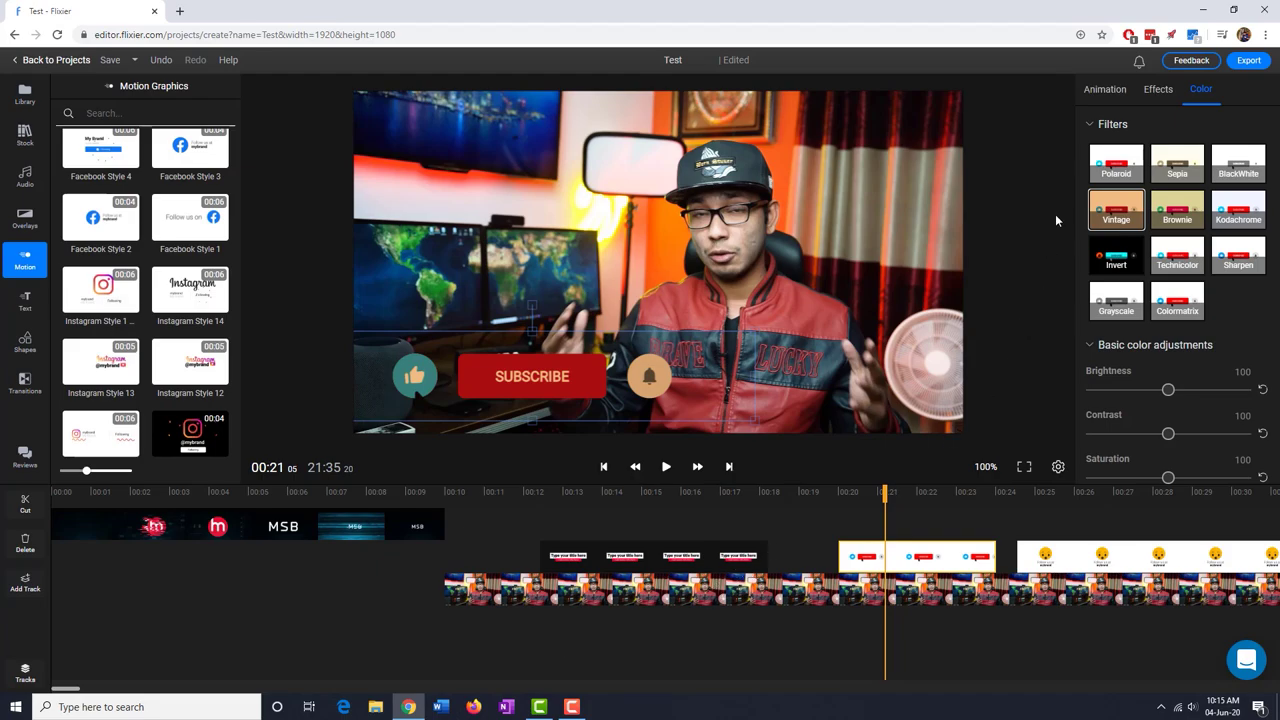
pyautogui.click(1116, 166)
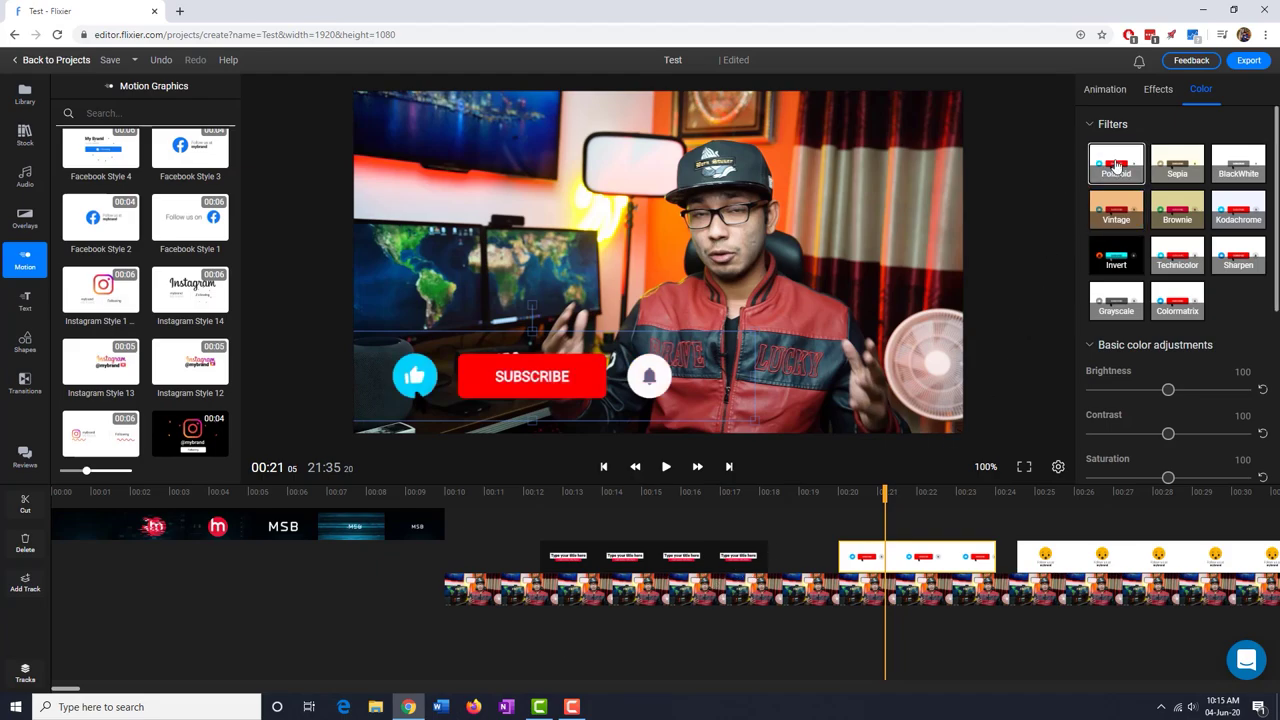
# - Select the first video clip at 00:11 and preview the BlackWhite filter on it
pyautogui.click(1015, 184)
pyautogui.click(645, 592)
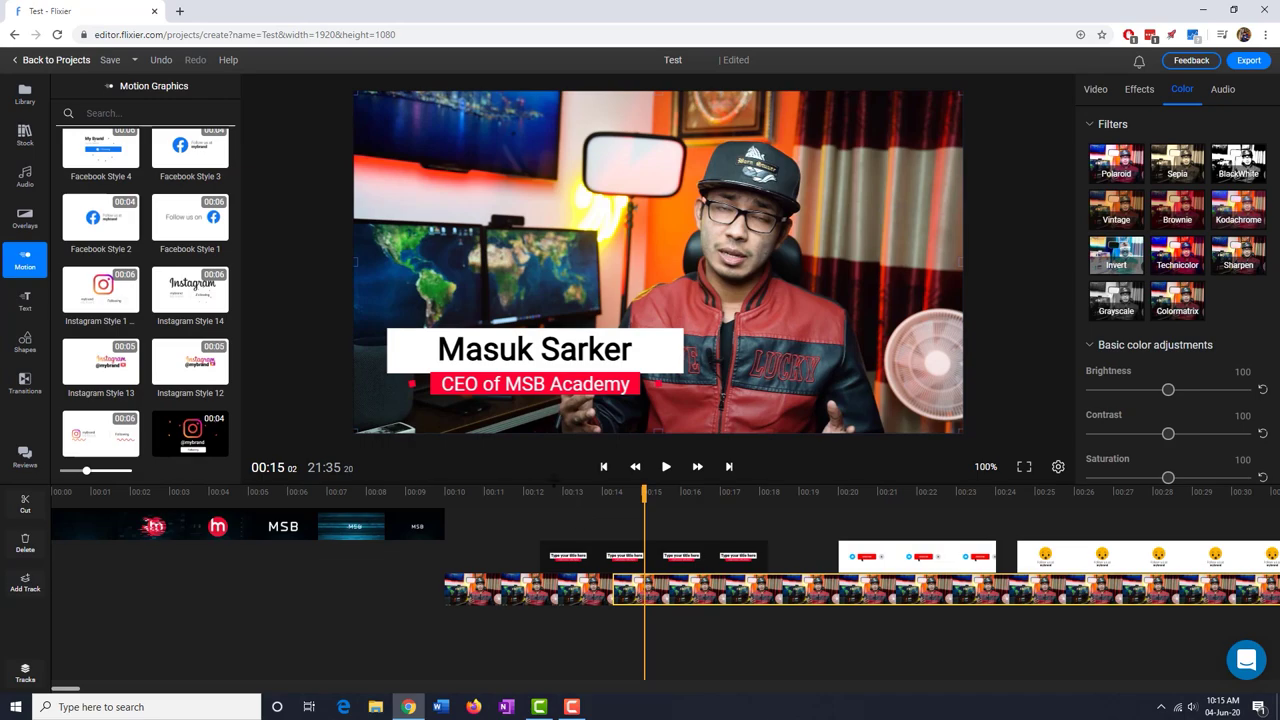
pyautogui.click(516, 500)
pyautogui.click(520, 595)
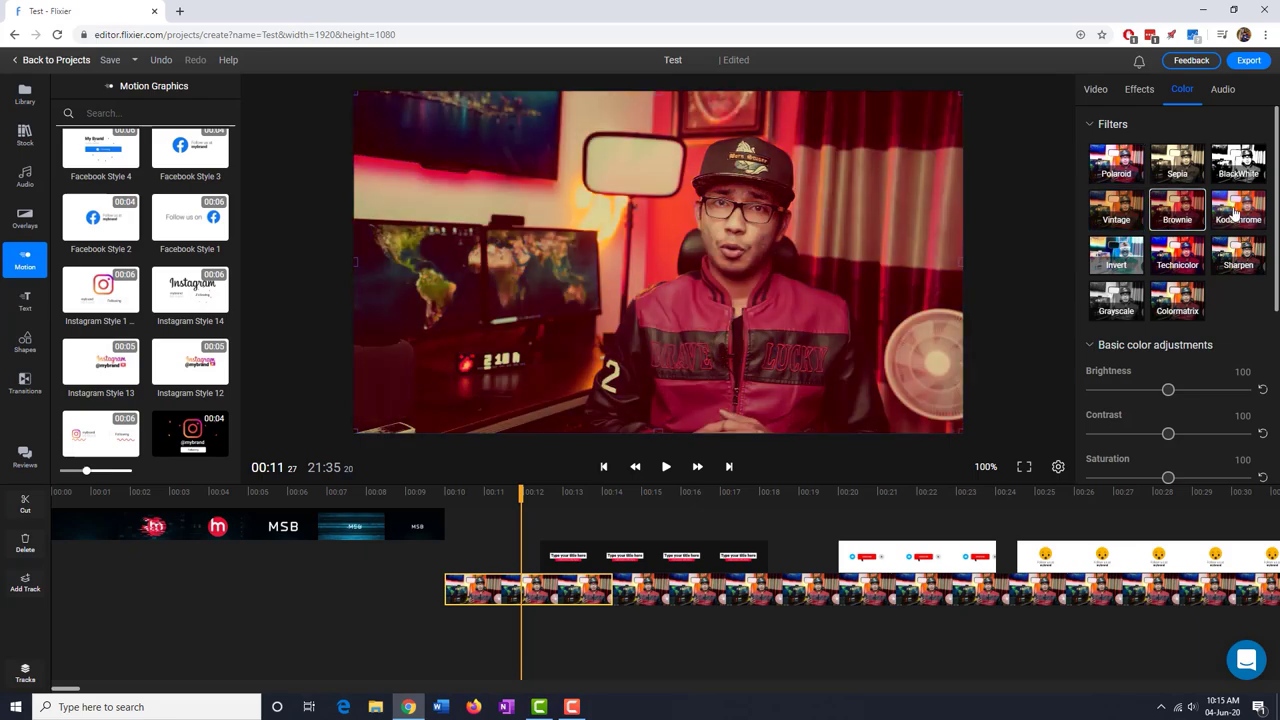
pyautogui.click(1240, 165)
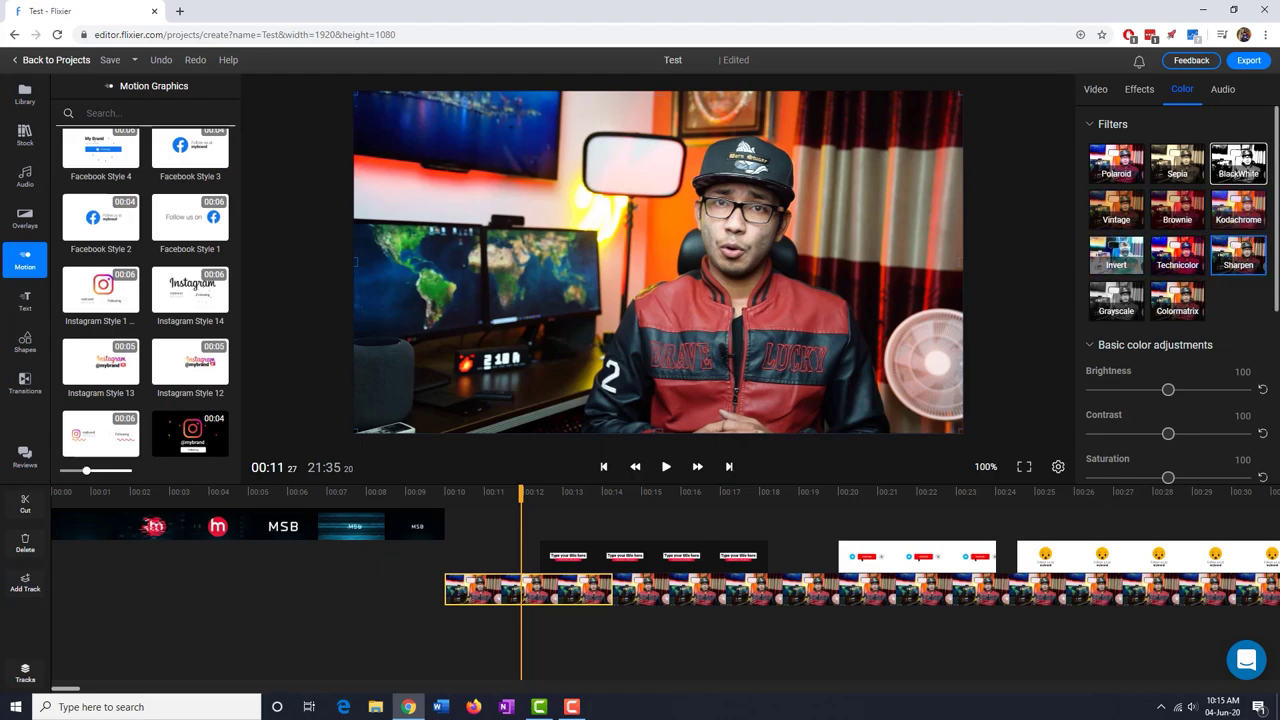
# - Set the clip's Brightness to 104, Contrast to 107 and Saturation to 114
pyautogui.scroll(-3, 1238, 258)
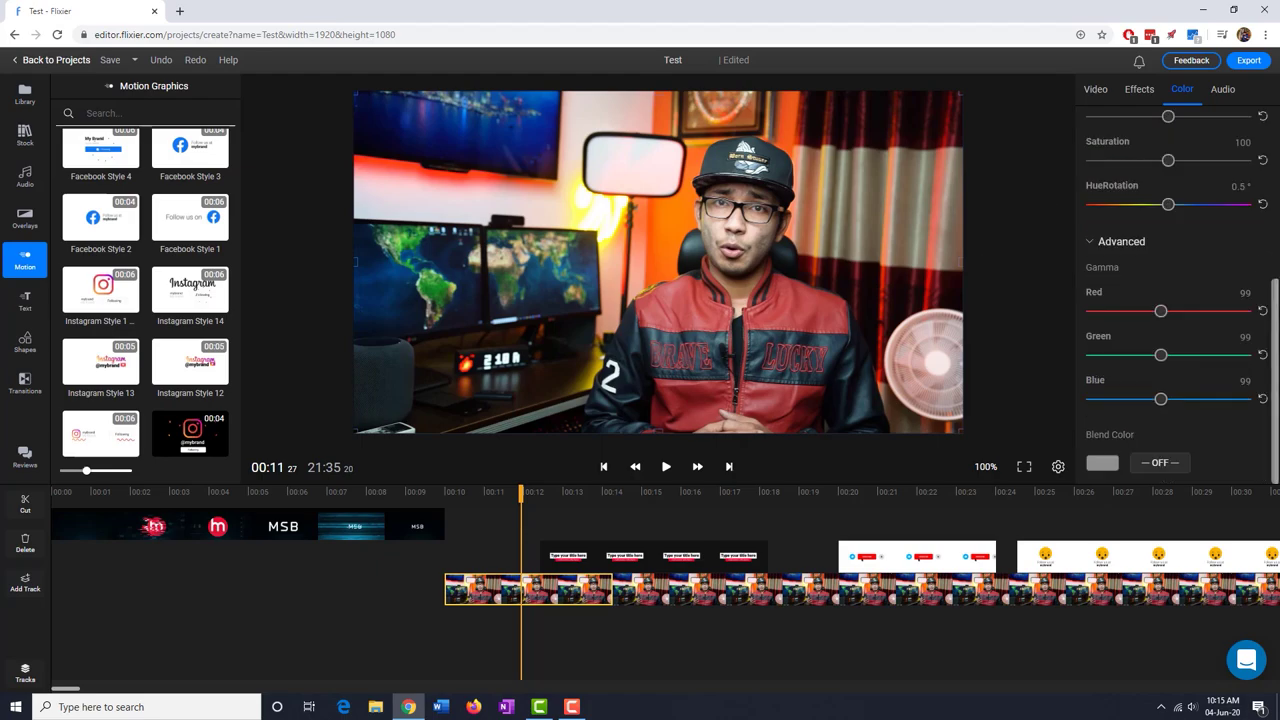
pyautogui.moveTo(1273, 303); pyautogui.dragTo(1273, 127)
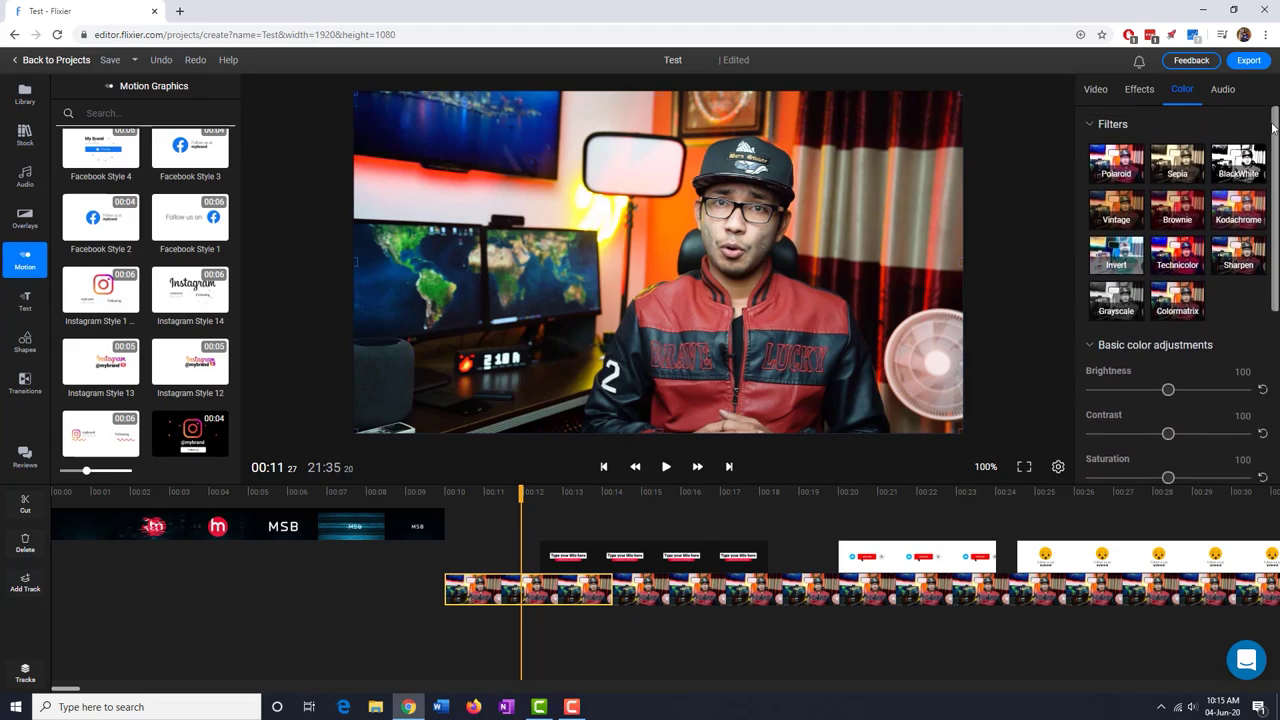
pyautogui.moveTo(1273, 127); pyautogui.dragTo(1273, 308)
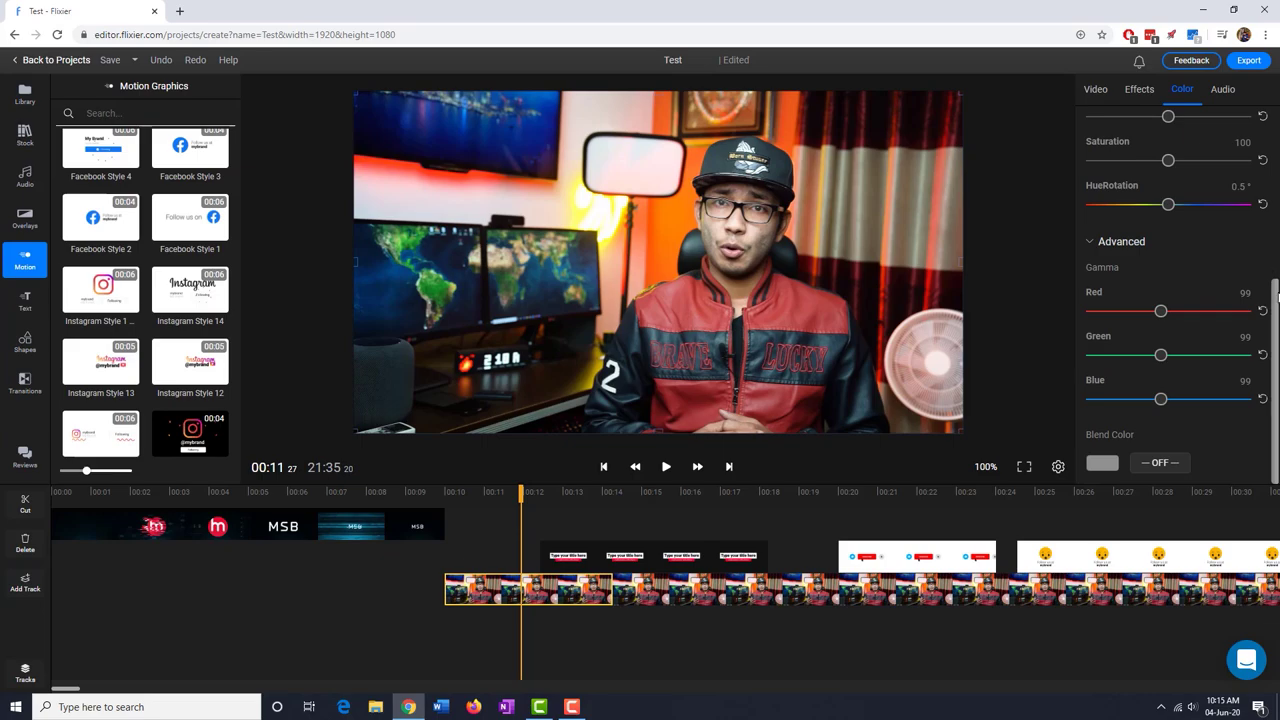
pyautogui.scroll(3, 1177, 298)
pyautogui.moveTo(1168, 321); pyautogui.dragTo(1171, 322)
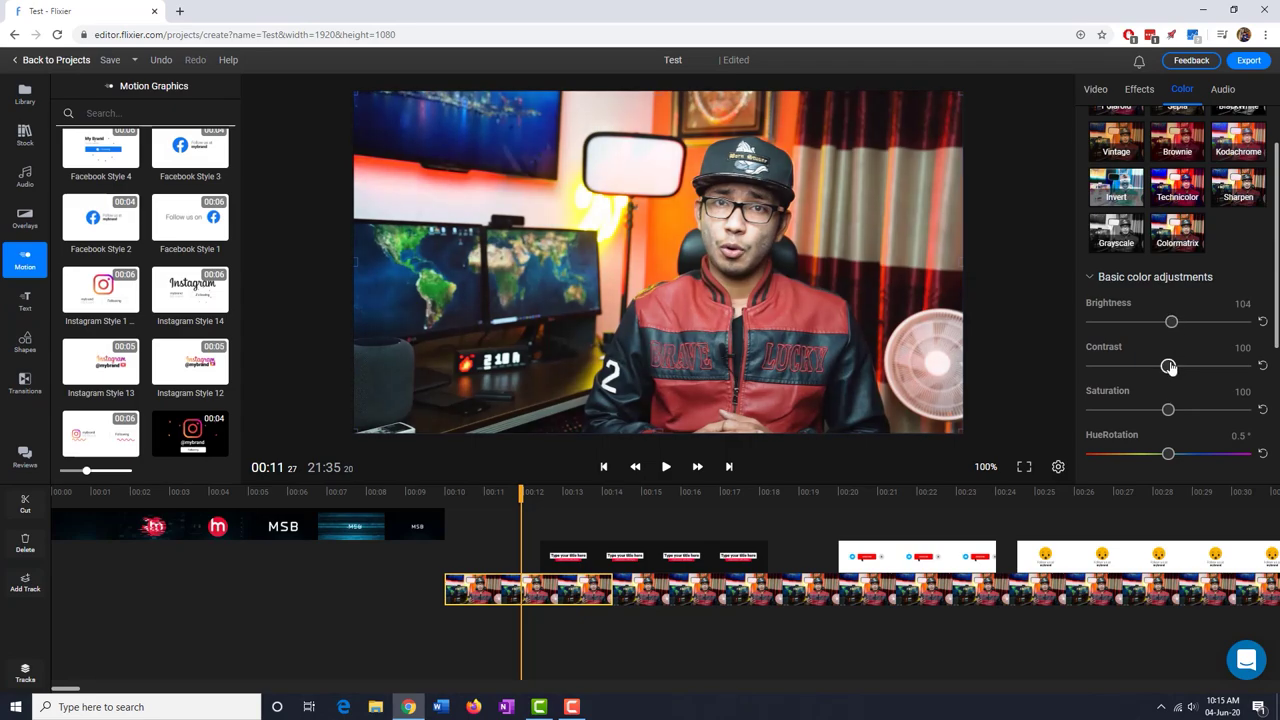
pyautogui.moveTo(1168, 366); pyautogui.dragTo(1178, 369)
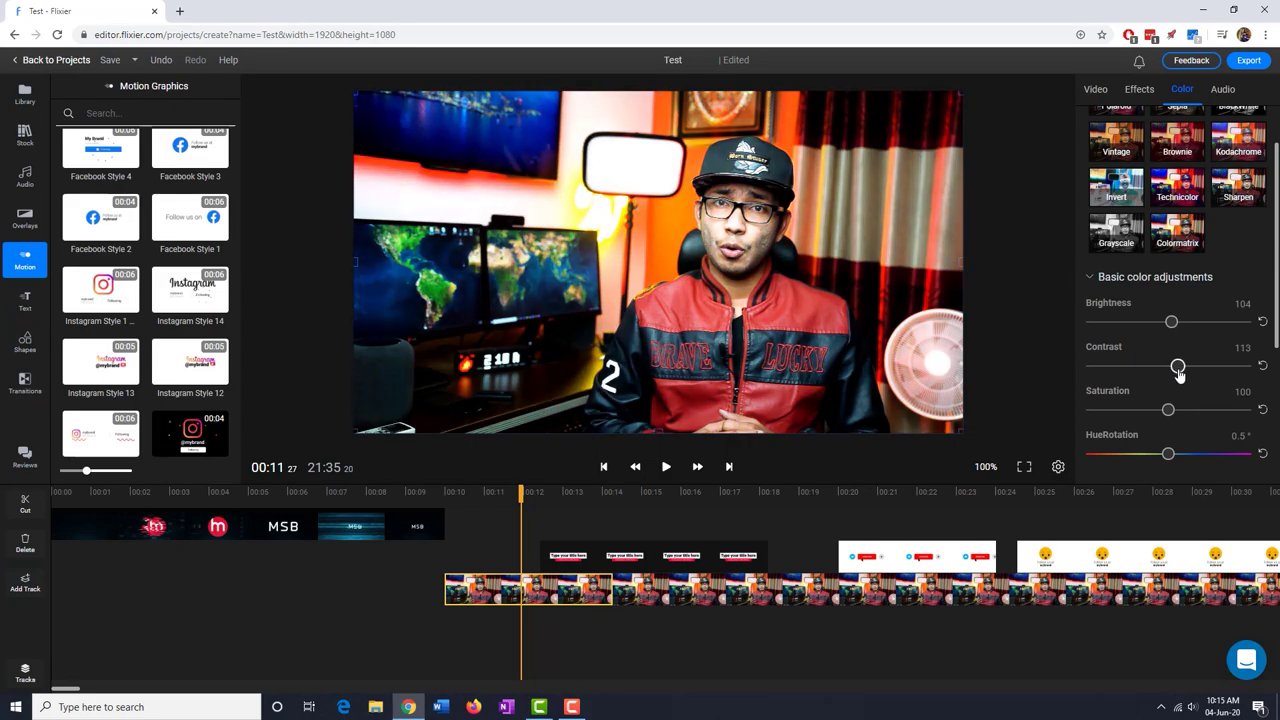
pyautogui.moveTo(1178, 369); pyautogui.dragTo(1173, 366)
pyautogui.moveTo(1169, 410); pyautogui.dragTo(1180, 418)
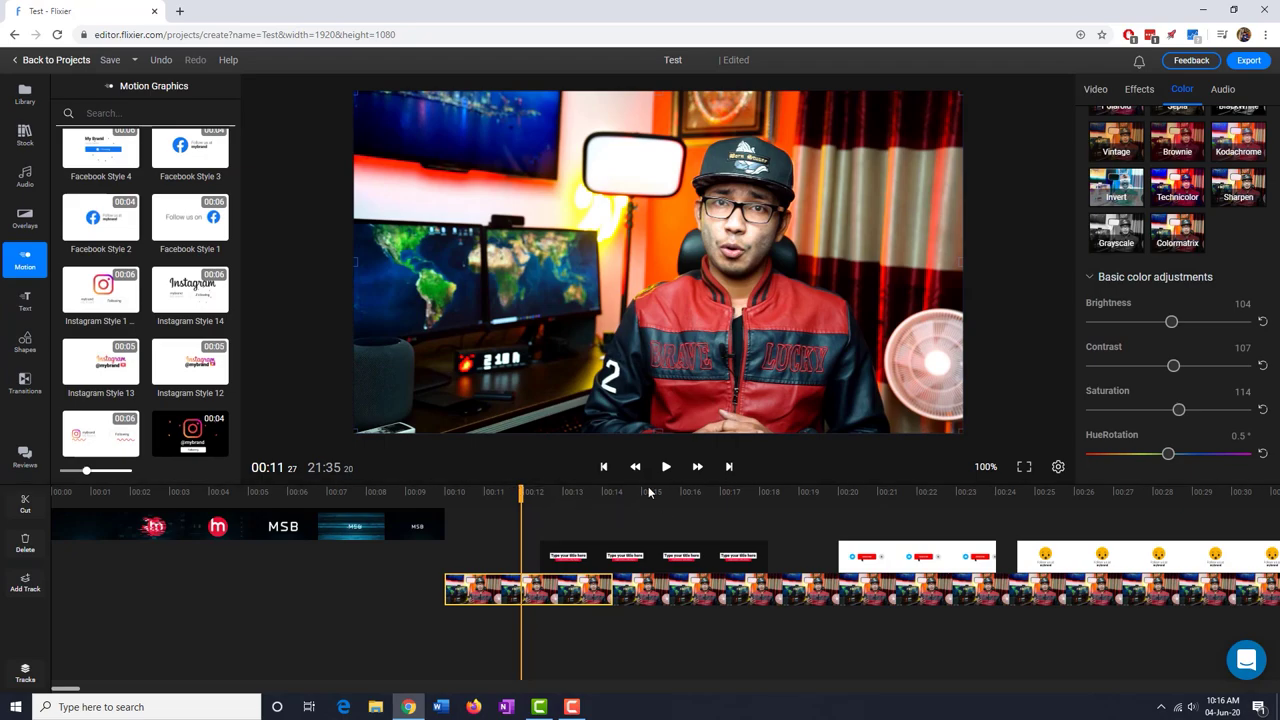
pyautogui.click(1222, 89)
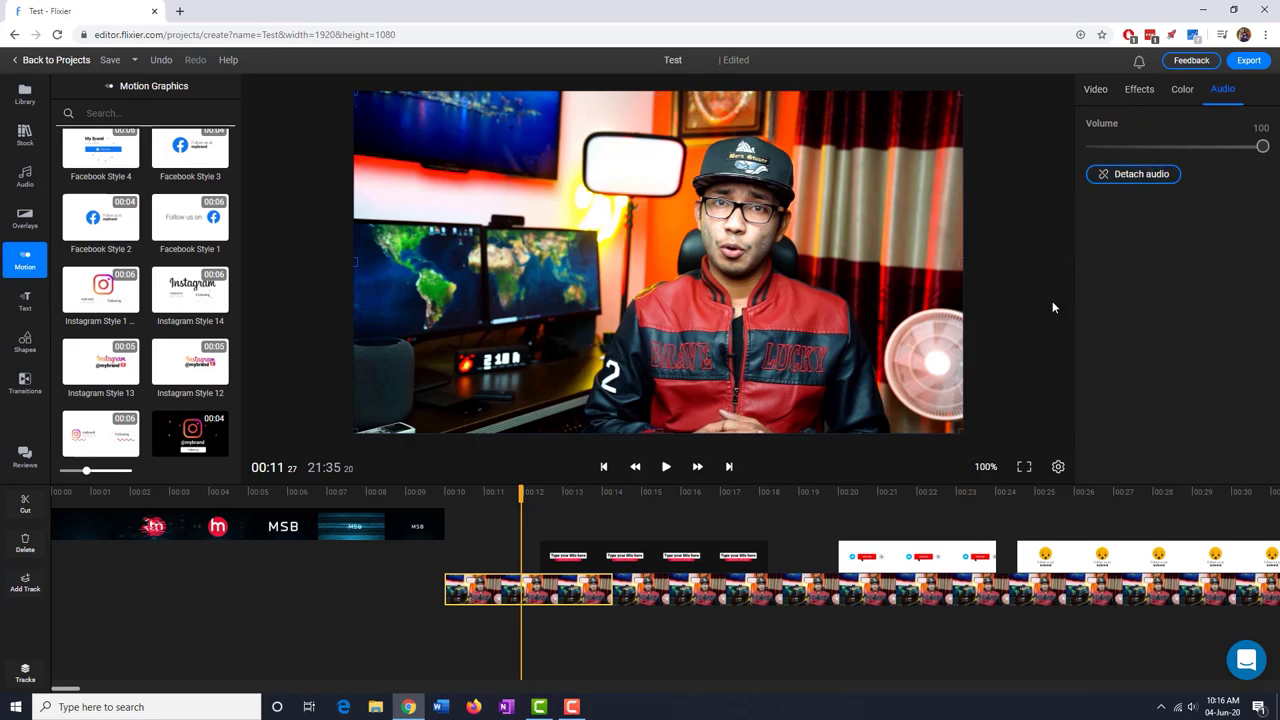
# - Detach the video clip's audio onto its own track, leaving its volume at 100
pyautogui.click(654, 598)
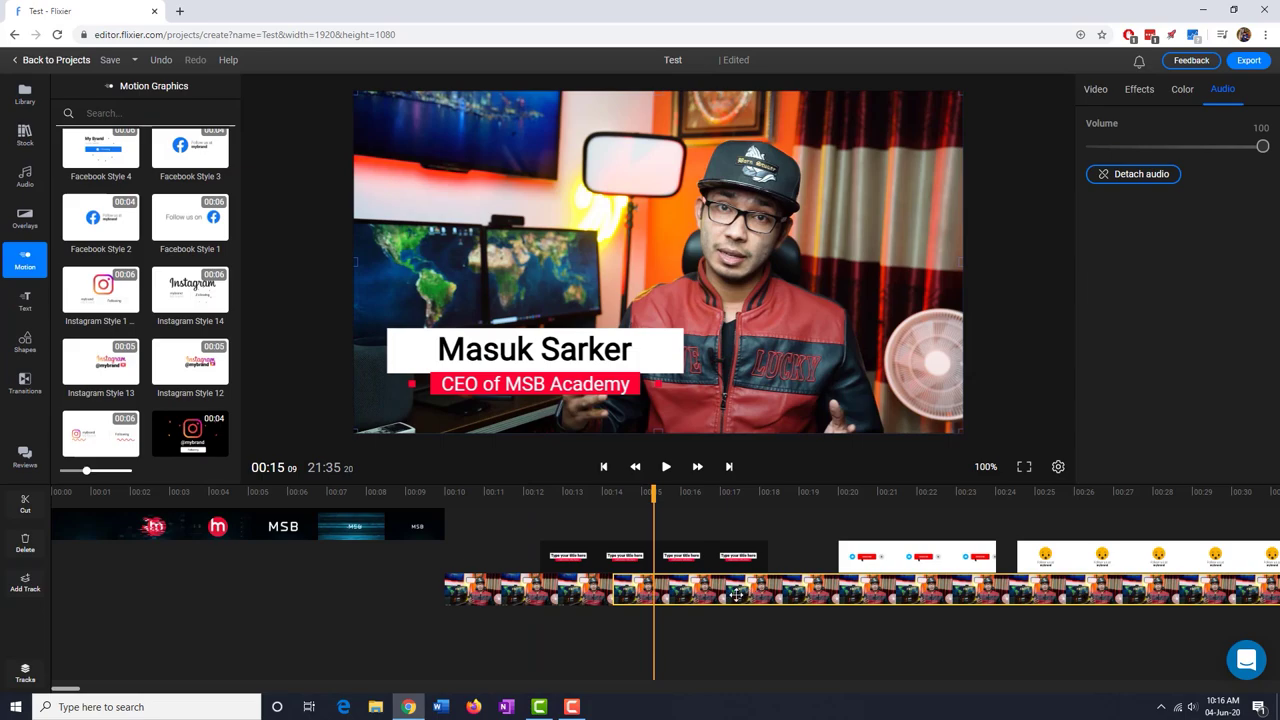
pyautogui.press('Right')
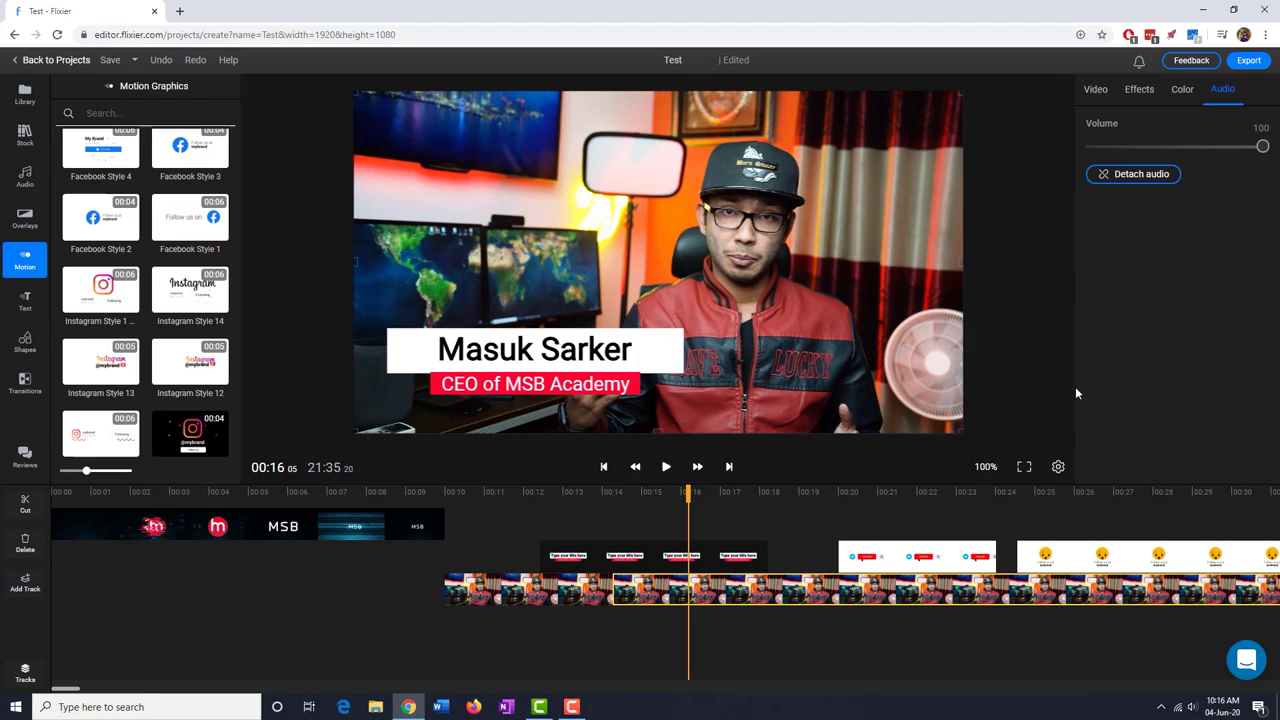
pyautogui.click(1119, 177)
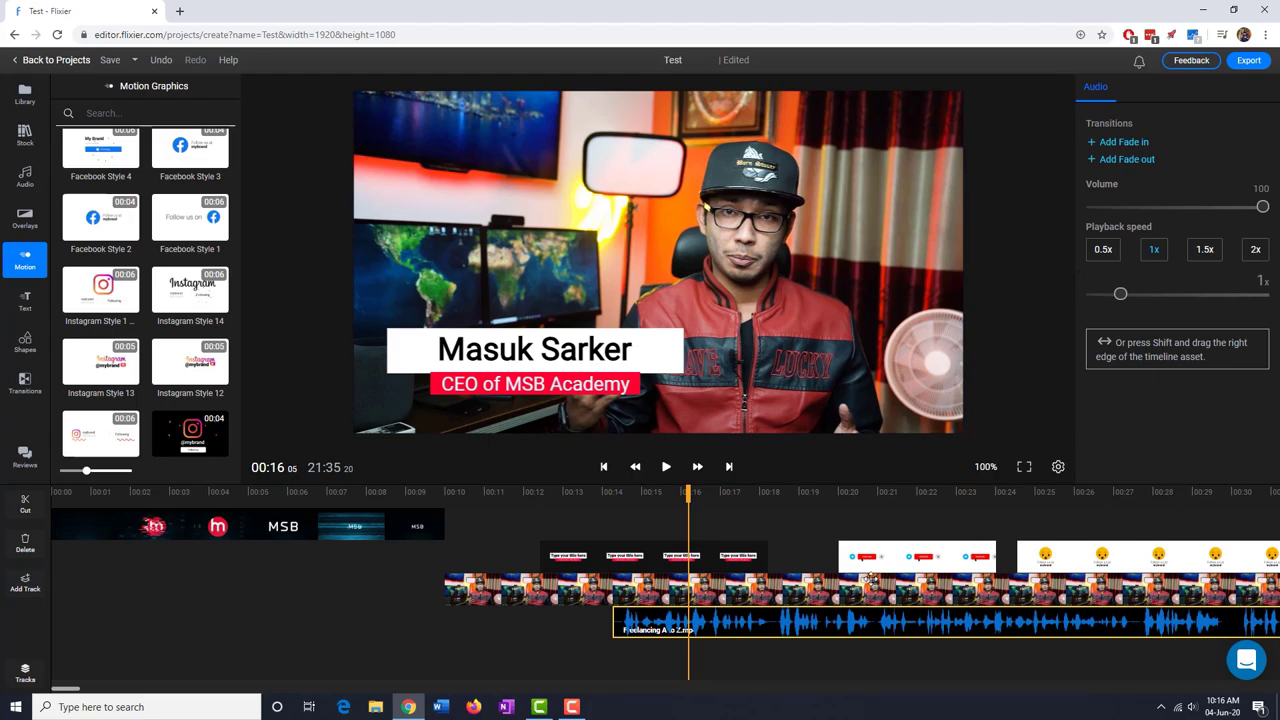
pyautogui.click(761, 588)
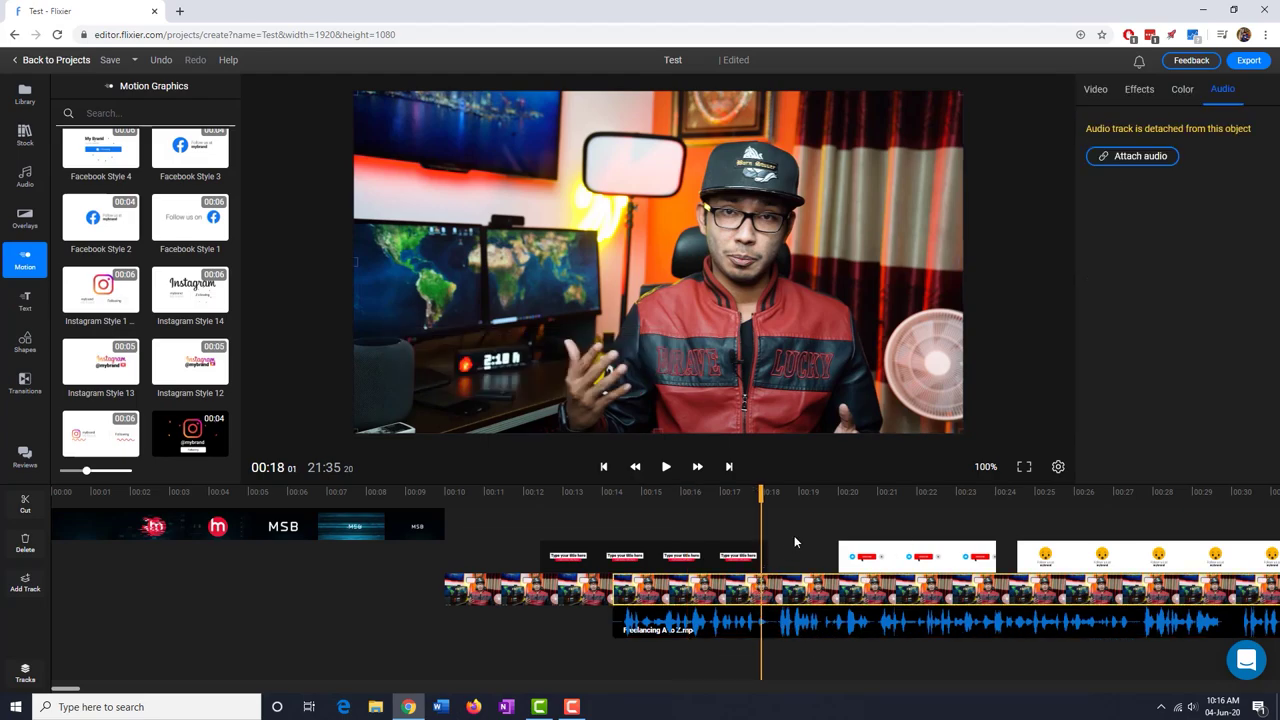
pyautogui.click(757, 624)
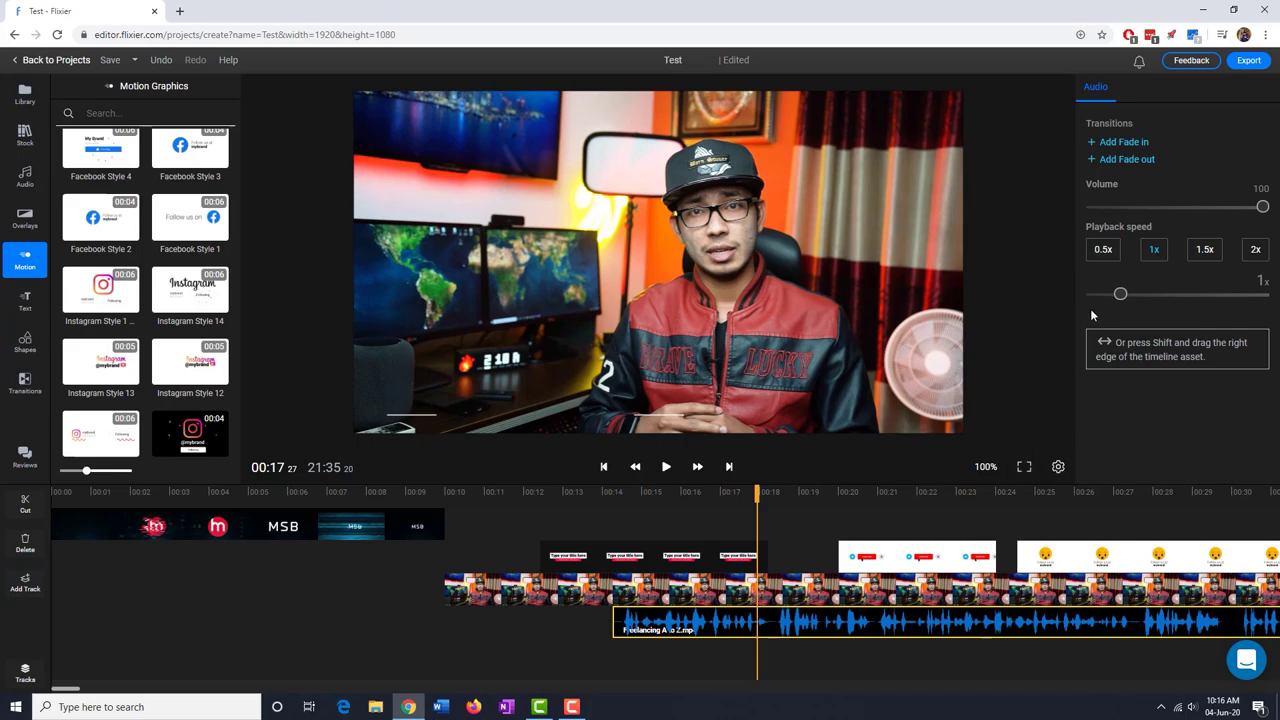
pyautogui.moveTo(1262, 206); pyautogui.dragTo(1277, 214)
# - Review the lower-third around 00:16–00:18 and bring up the Overlays library
pyautogui.click(686, 628)
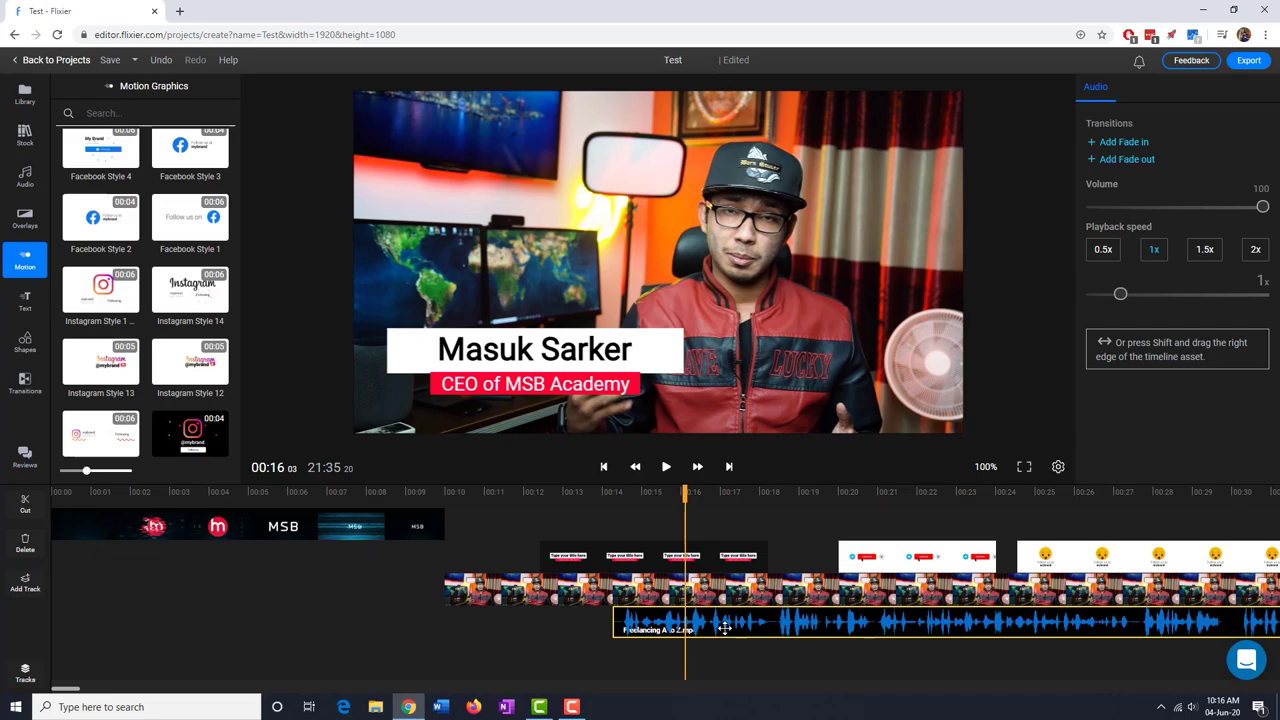
pyautogui.click(777, 536)
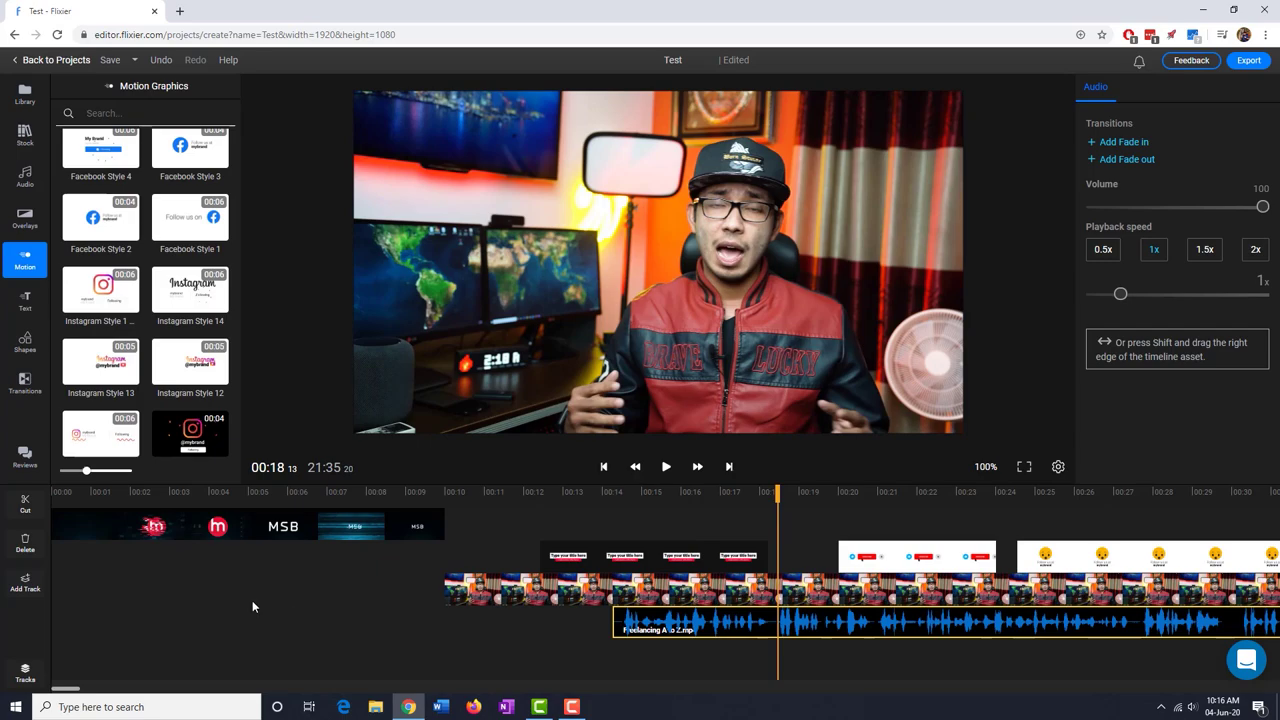
pyautogui.click(27, 227)
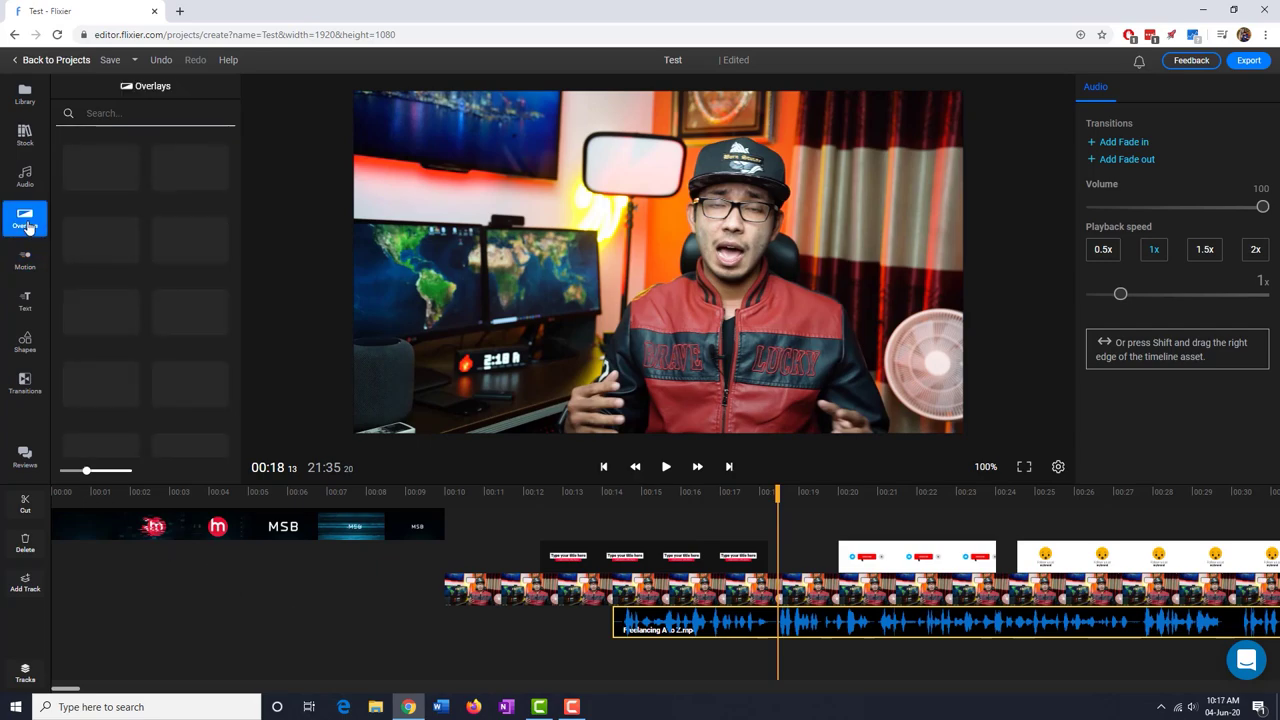
# - Delete the MSB intro clip from the top track
pyautogui.click(303, 522)
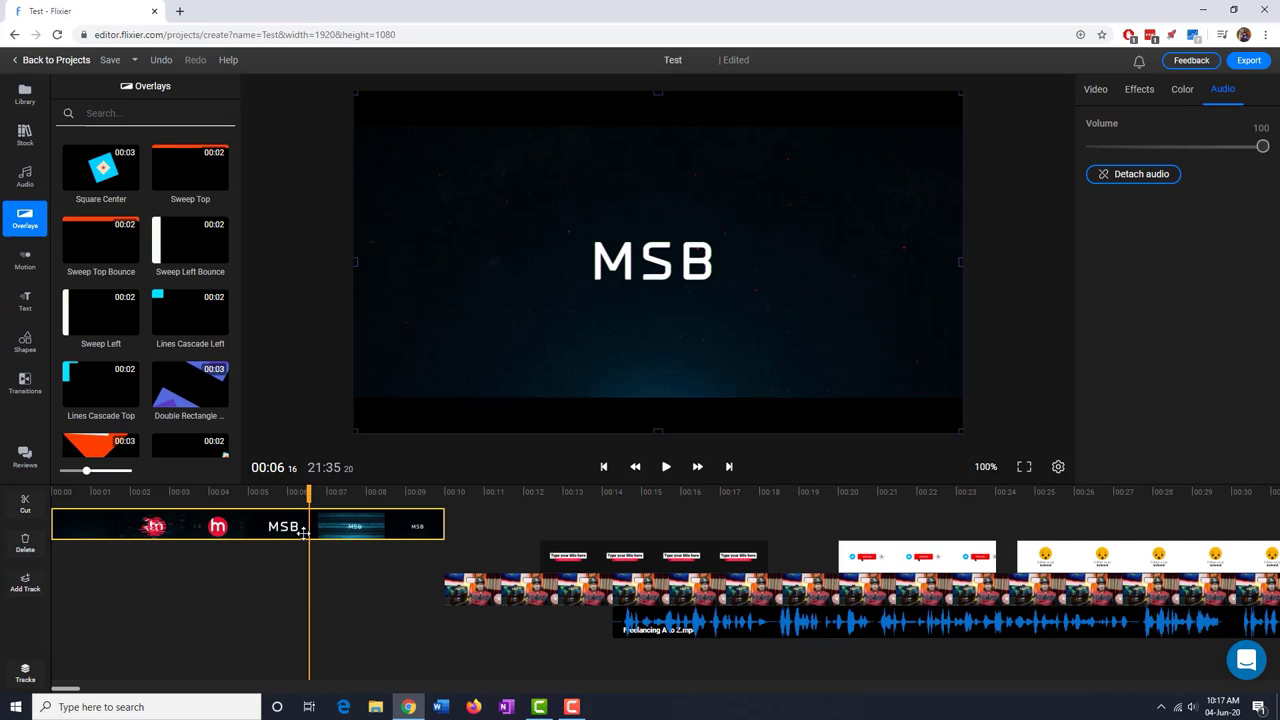
pyautogui.press('Delete')
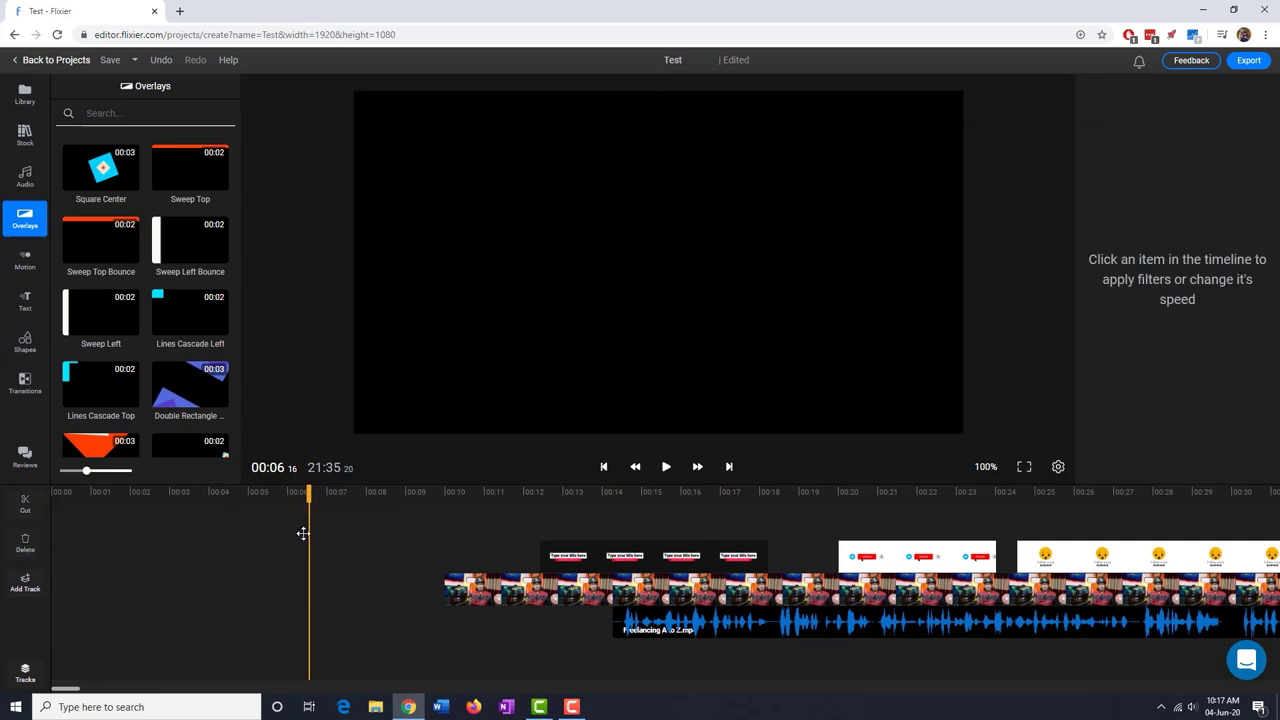
pyautogui.scroll(-1, 145, 307)
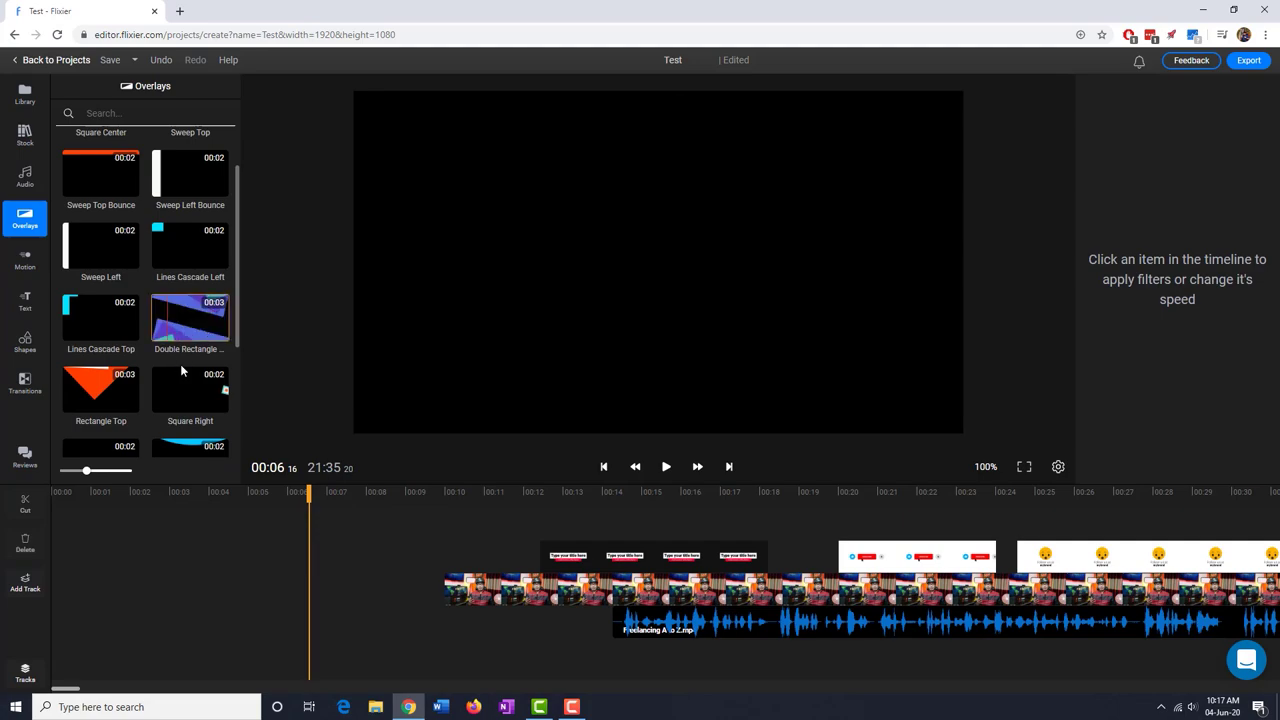
pyautogui.scroll(-1, 100, 337)
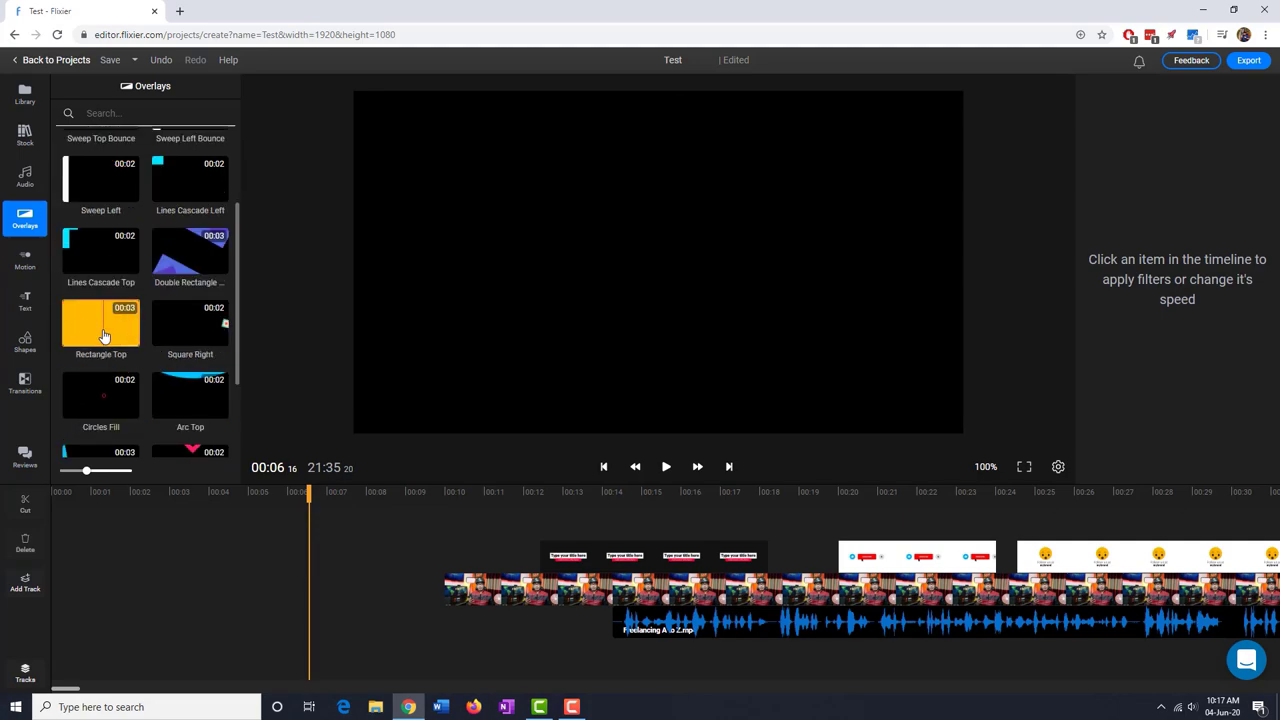
pyautogui.scroll(2, 103, 336)
pyautogui.scroll(-1, 103, 336)
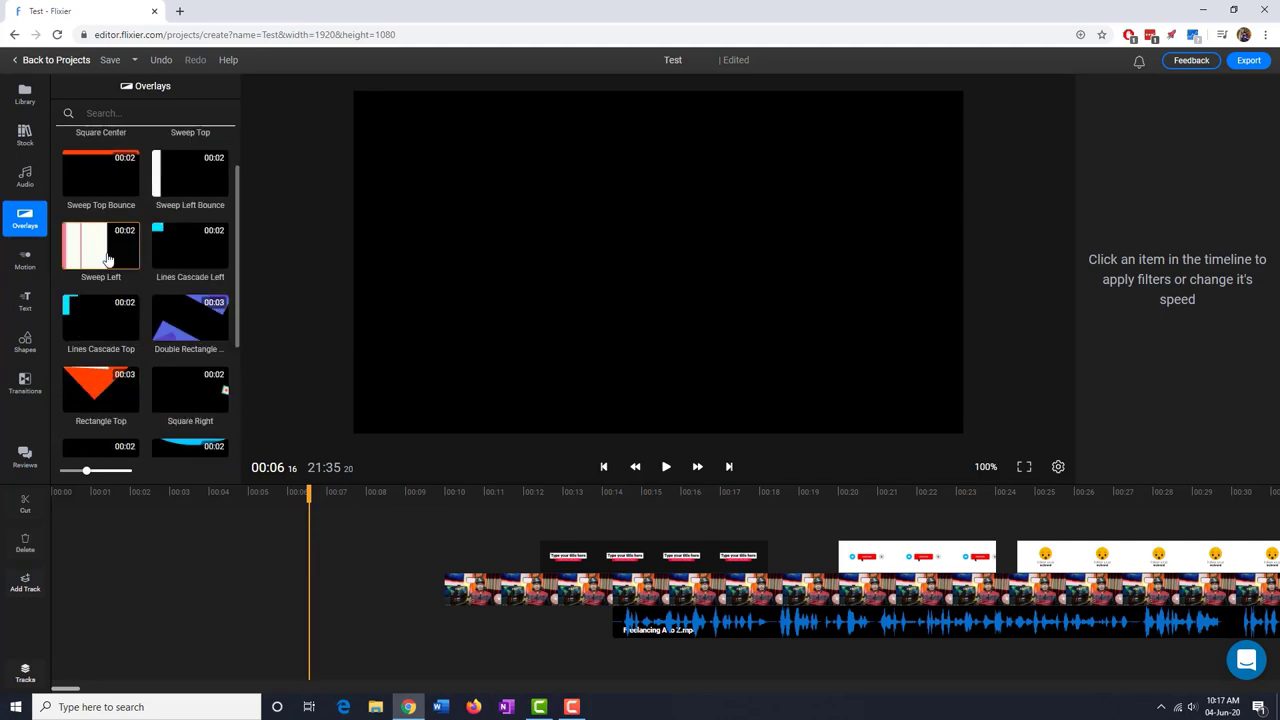
# - Place the Sweep Left overlay just before the main clip and preview it from 00:07
pyautogui.moveTo(133, 258); pyautogui.dragTo(208, 600)
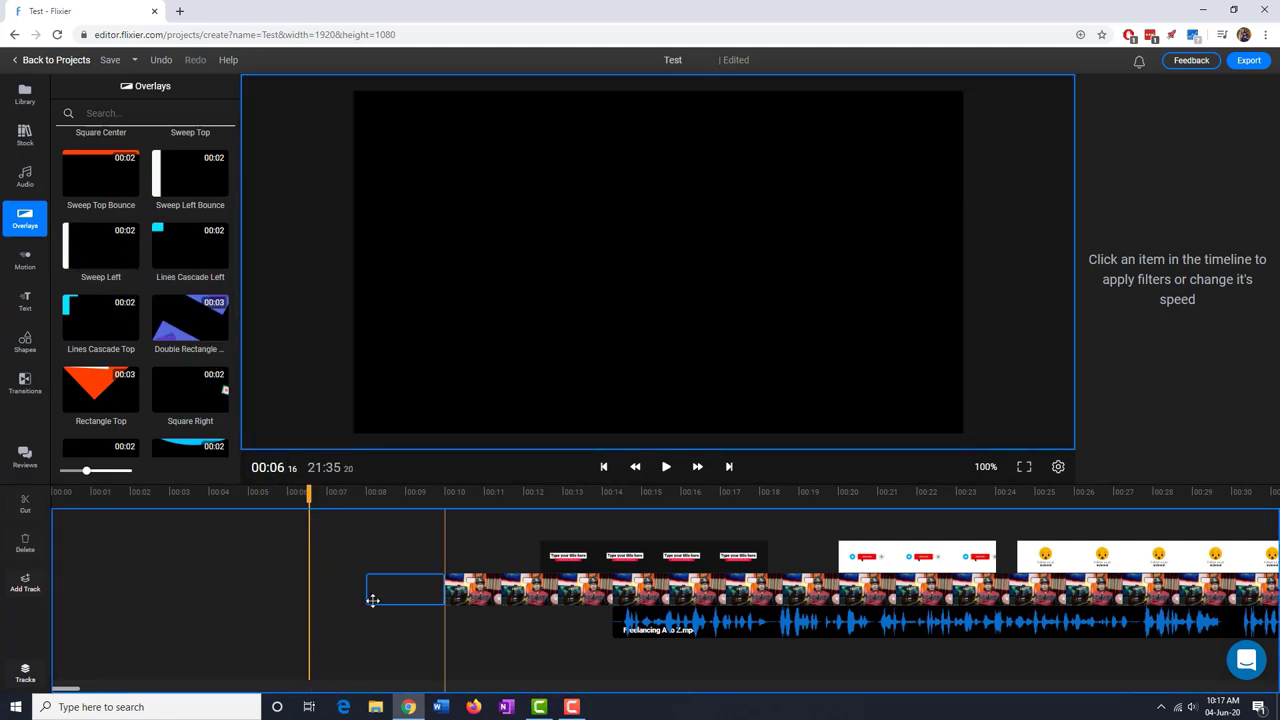
pyautogui.moveTo(208, 600); pyautogui.dragTo(371, 600)
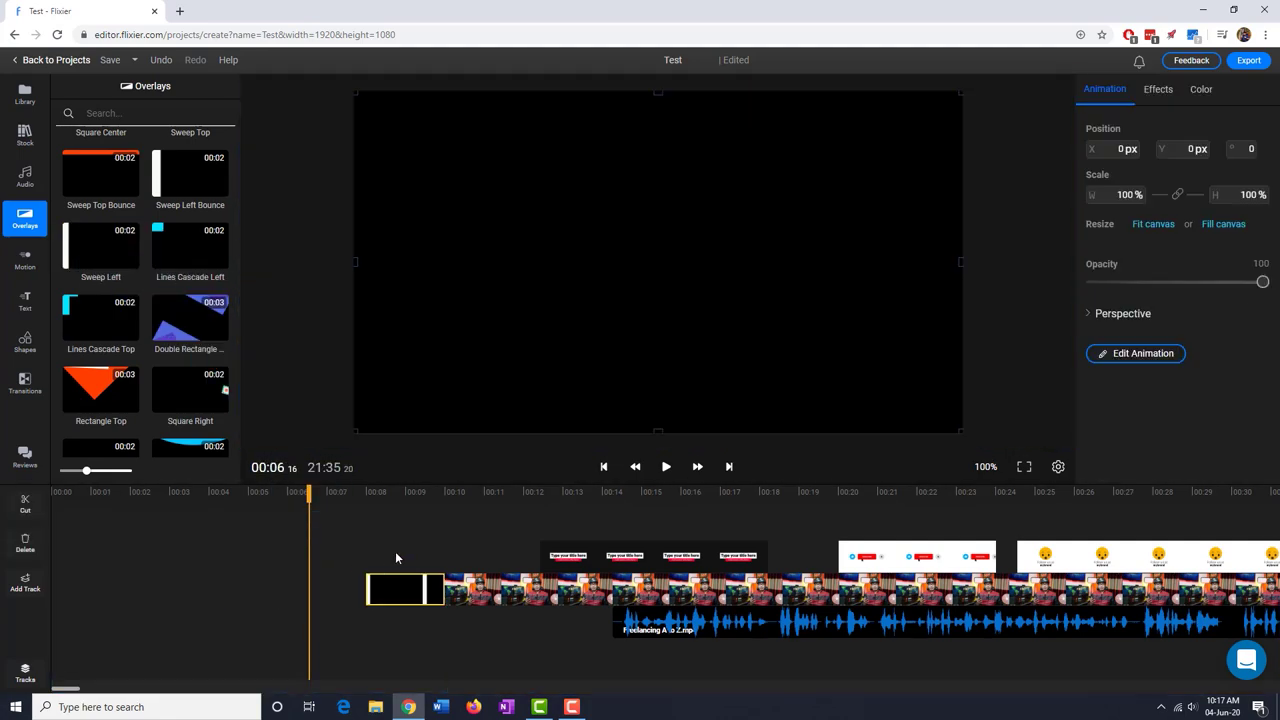
pyautogui.click(355, 490)
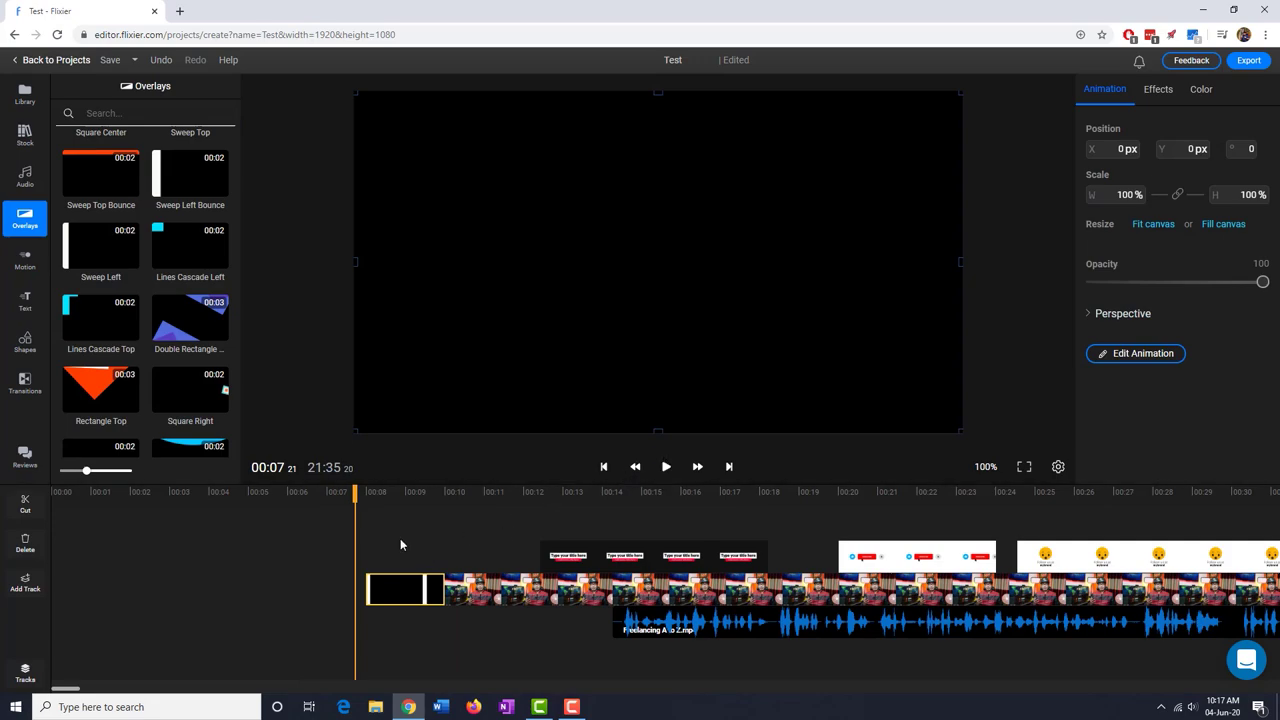
pyautogui.click(666, 466)
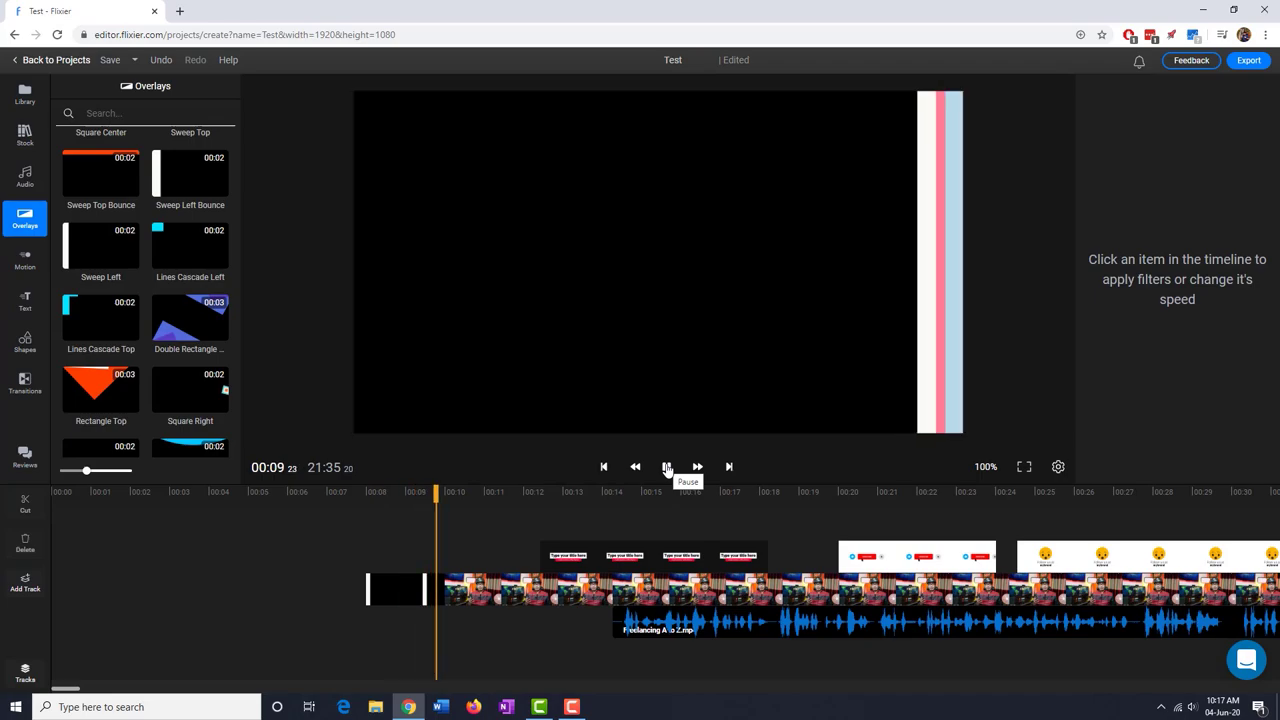
pyautogui.click(667, 468)
pyautogui.scroll(-3, 166, 356)
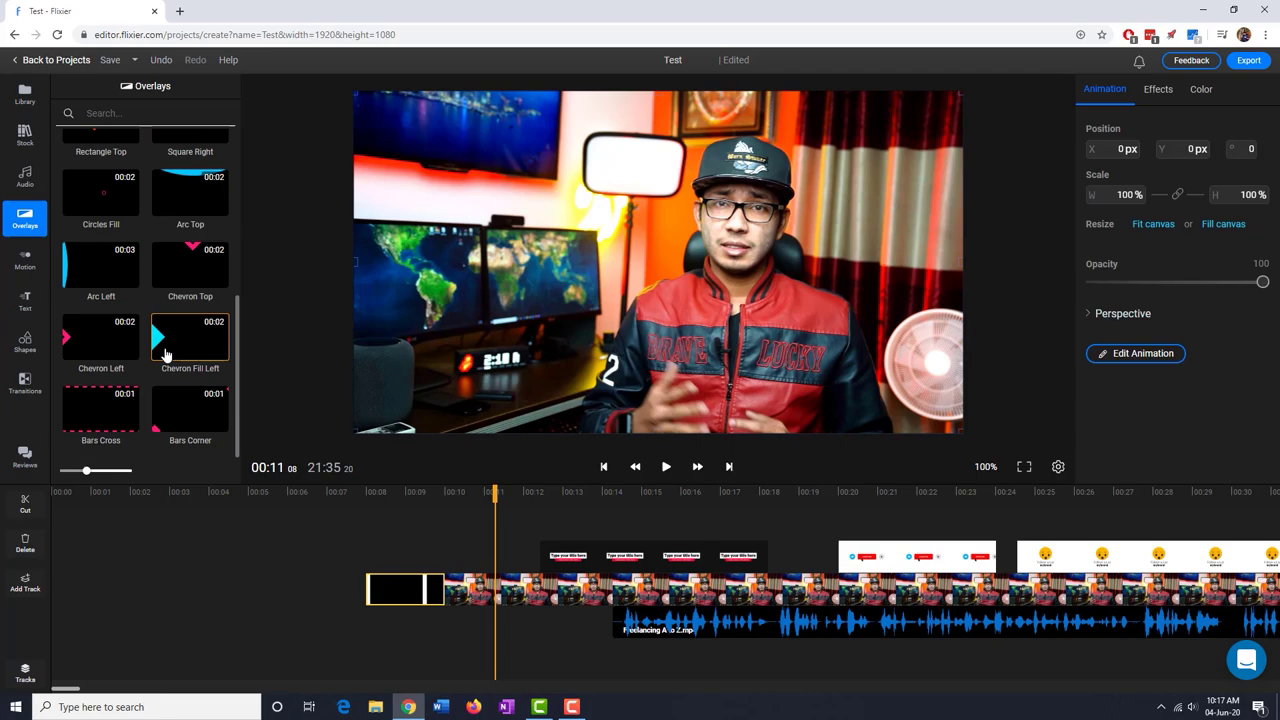
pyautogui.scroll(3, 166, 356)
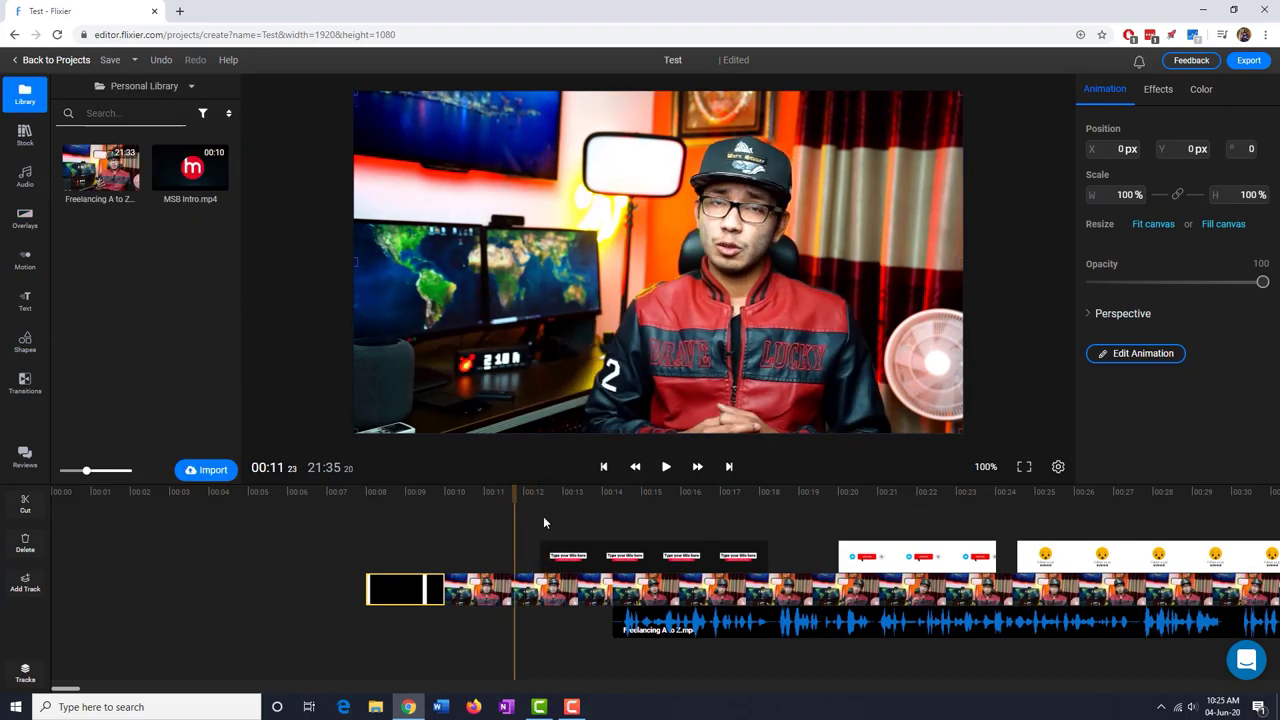
# - Review the subscribe badge at 00:21 and emoji at 00:25, then go to the export page
pyautogui.moveTo(543, 516); pyautogui.dragTo(908, 506)
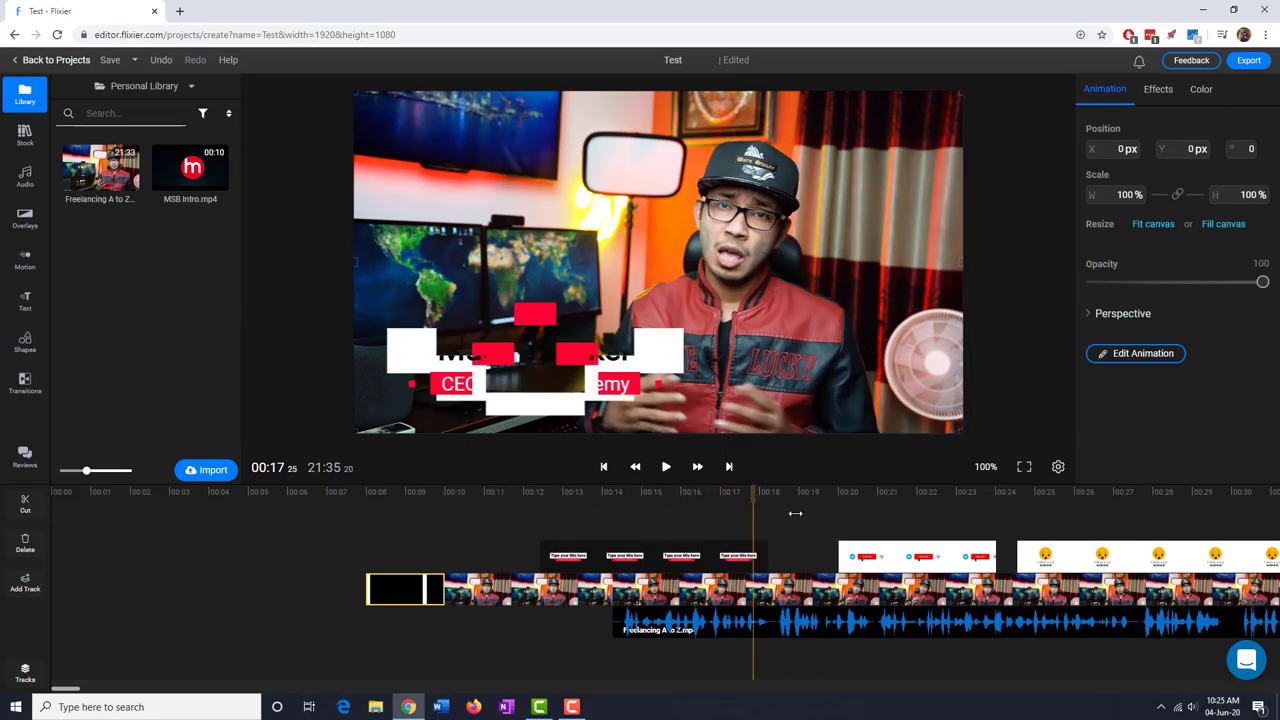
pyautogui.click(908, 506)
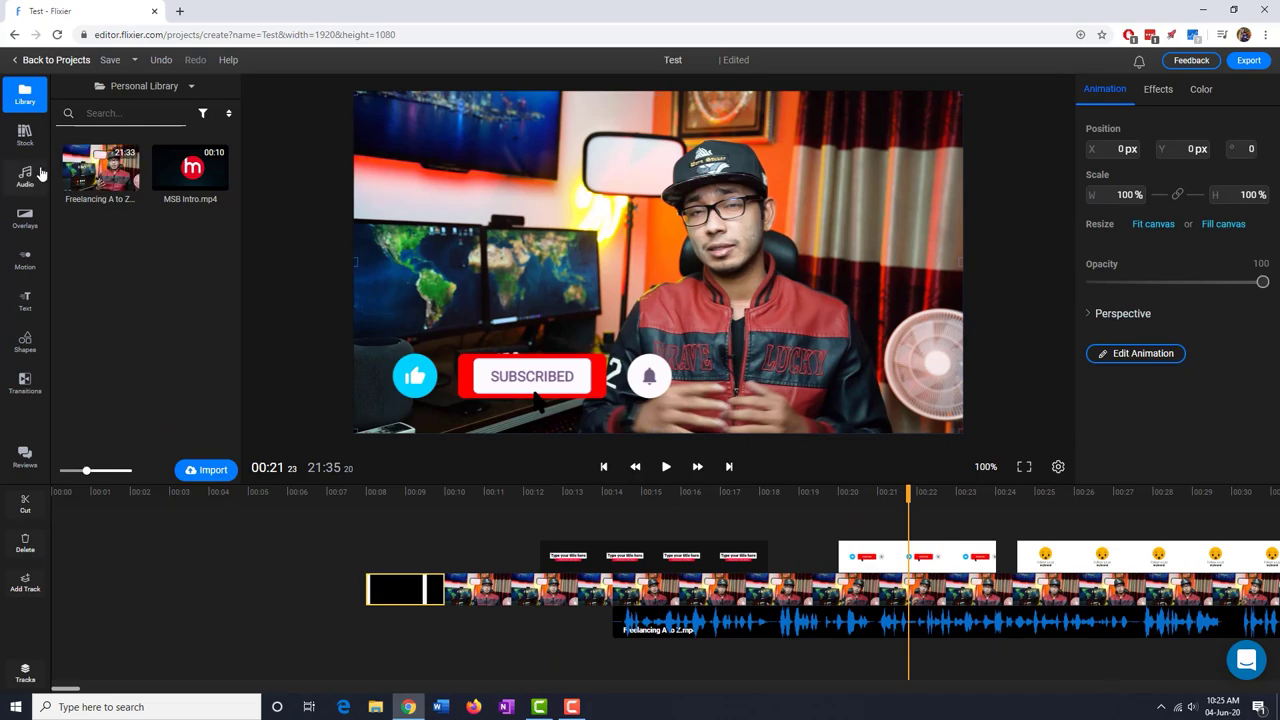
pyautogui.click(25, 134)
pyautogui.click(25, 216)
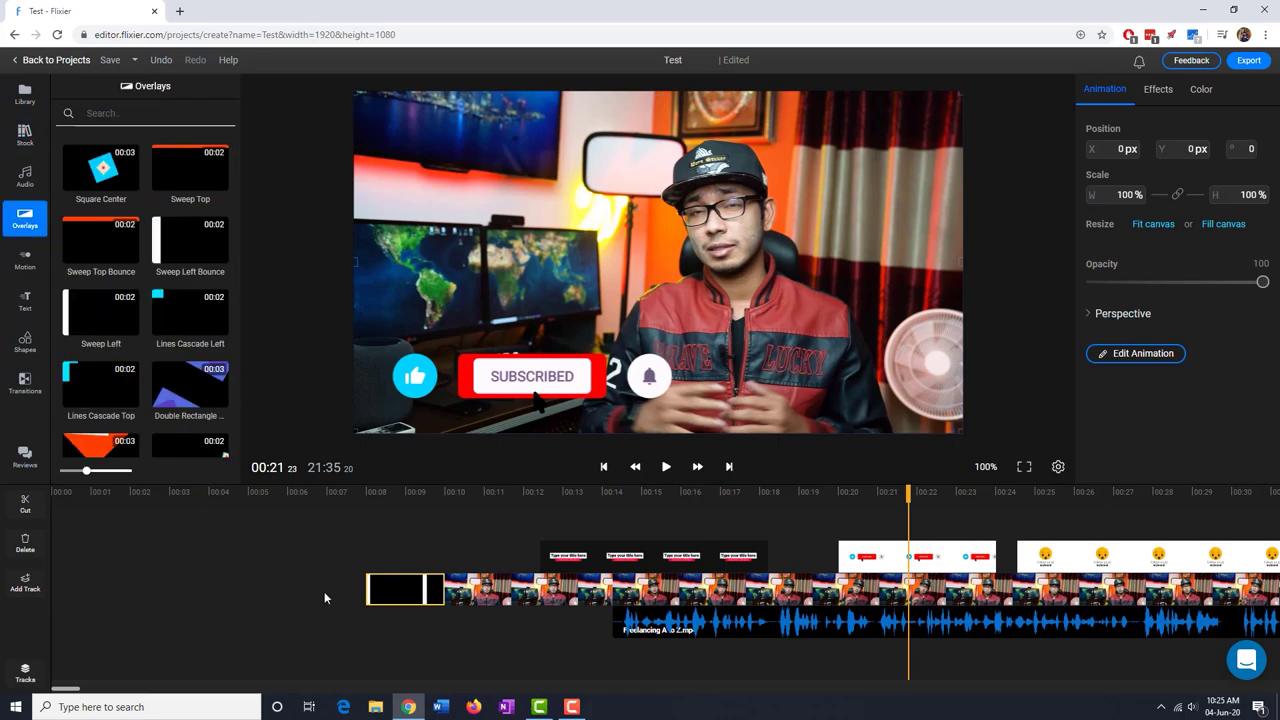
pyautogui.click(1069, 490)
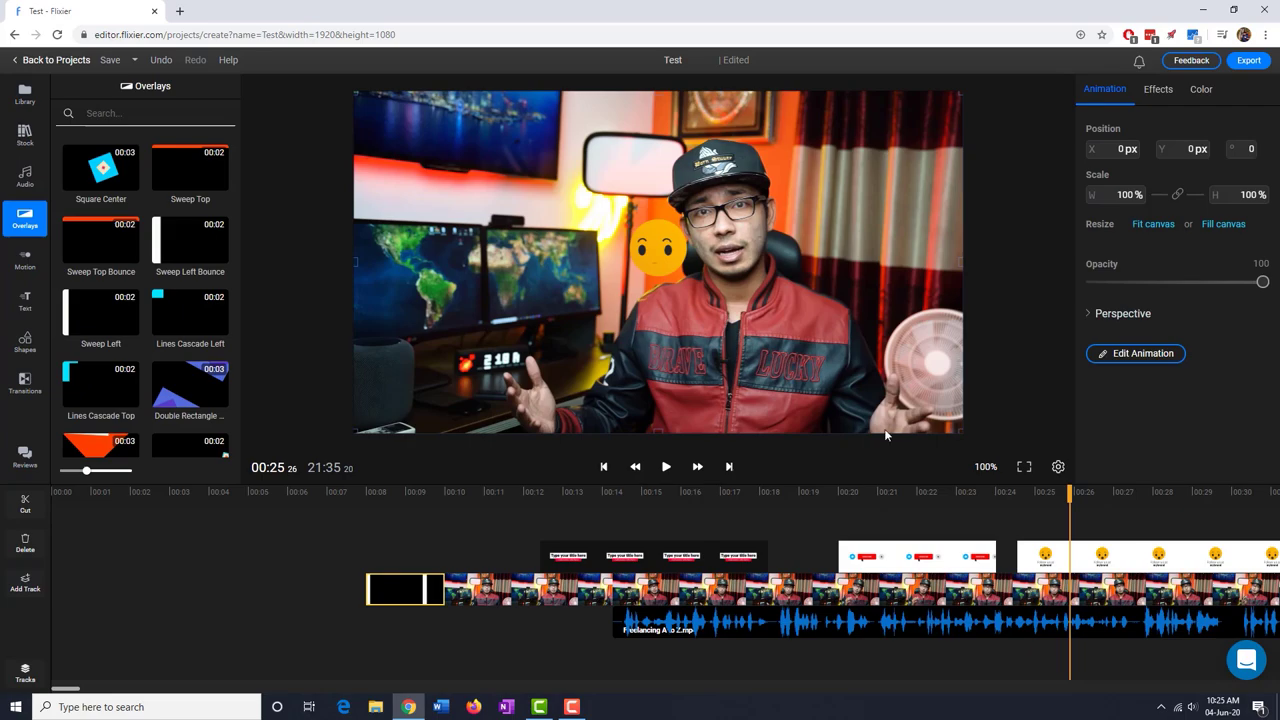
pyautogui.click(1250, 62)
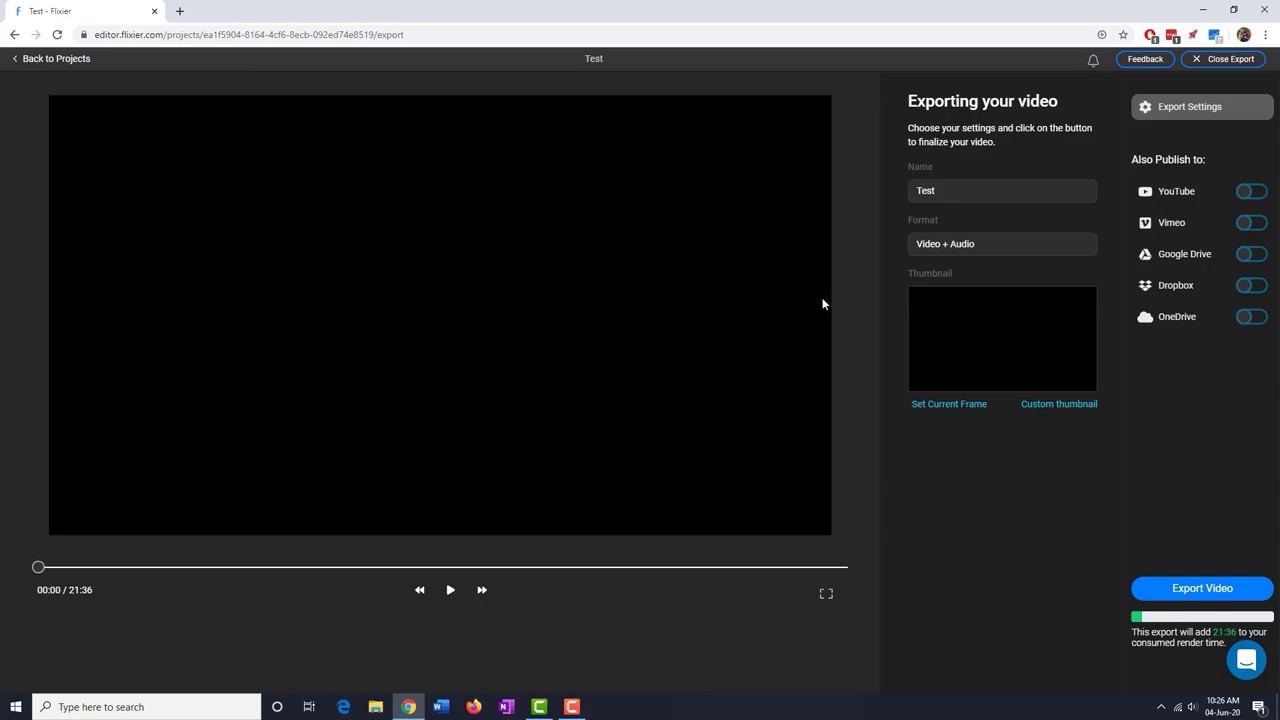
# - Try the Audio only export format, then return it to Video + Audio
pyautogui.moveTo(38, 567)
pyautogui.mouseDown()
pyautogui.moveTo(576, 560)
pyautogui.moveTo(64, 567)
pyautogui.mouseUp()
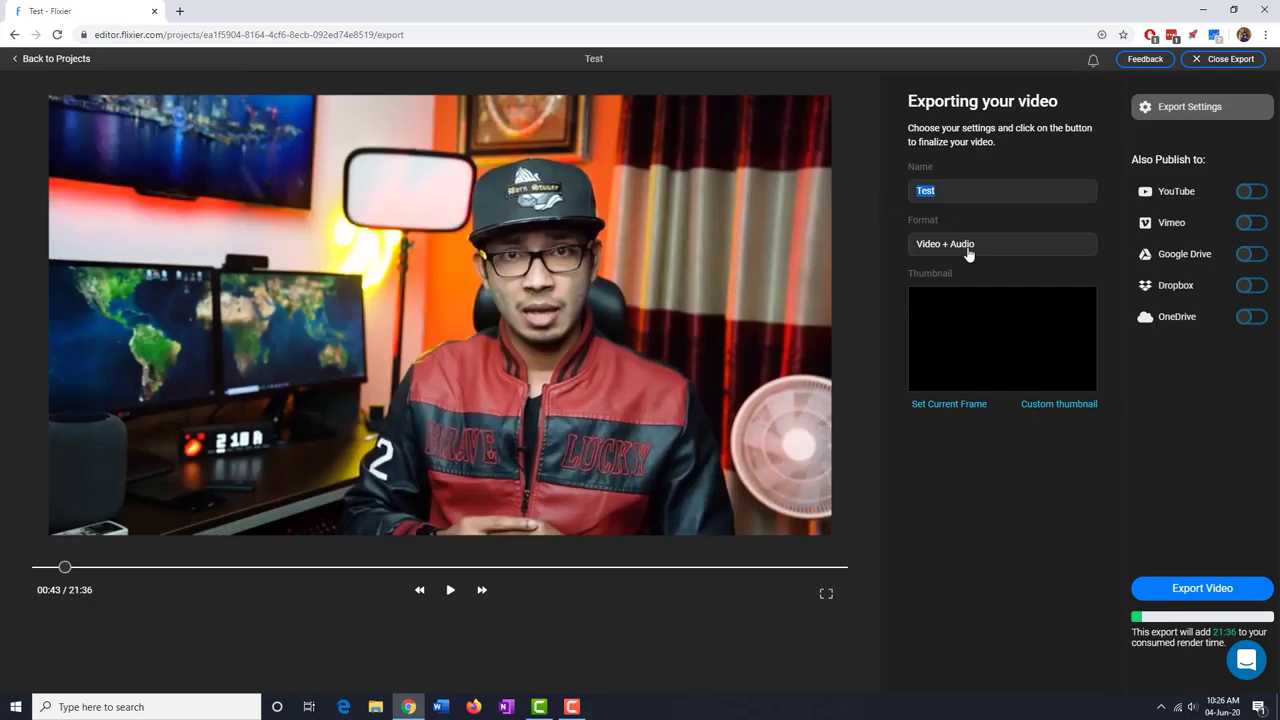
pyautogui.click(967, 250)
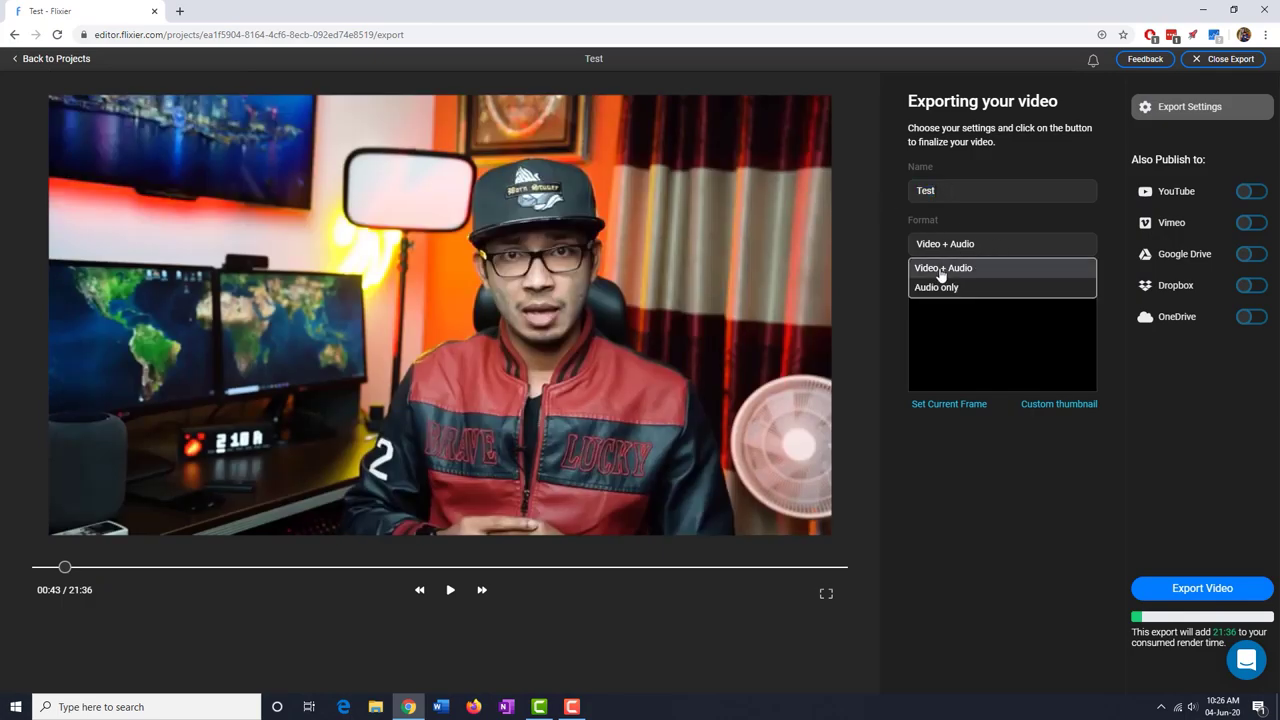
pyautogui.click(937, 271)
pyautogui.click(945, 250)
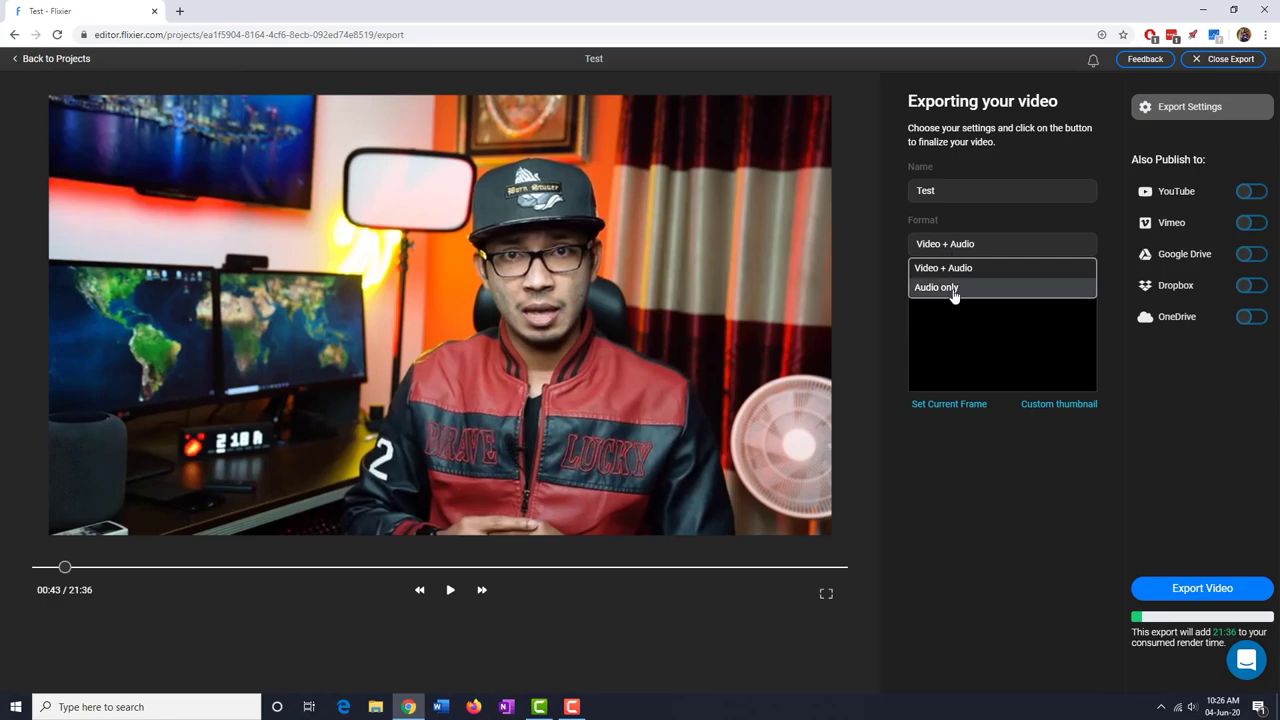
pyautogui.click(954, 290)
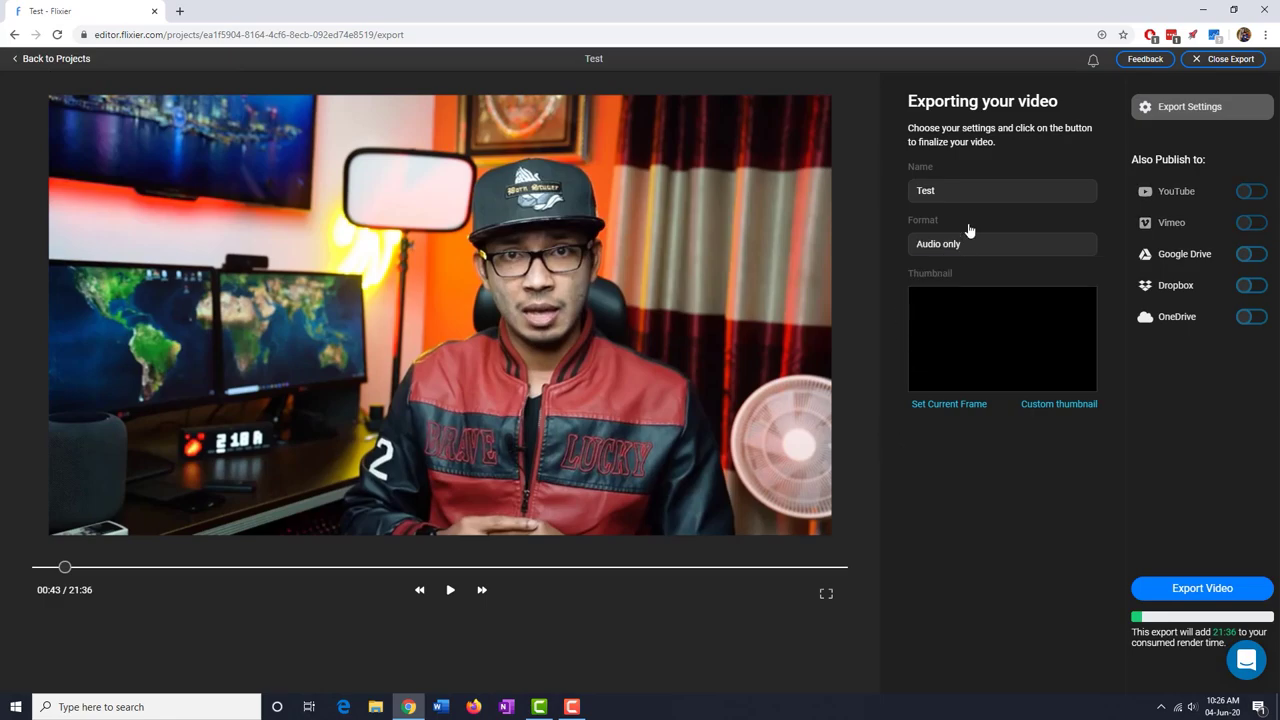
pyautogui.click(977, 246)
pyautogui.click(984, 270)
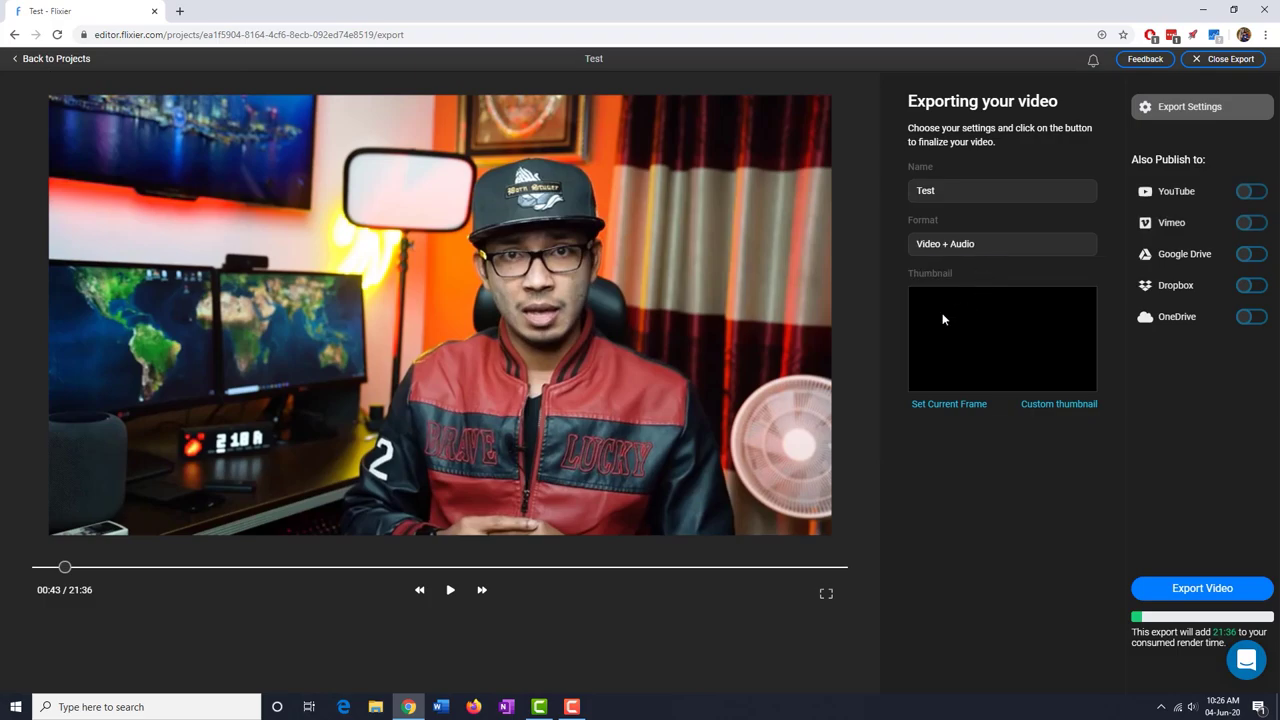
pyautogui.click(286, 567)
# - Set the export thumbnail to the video frame at 03:48
pyautogui.moveTo(205, 567); pyautogui.dragTo(180, 567)
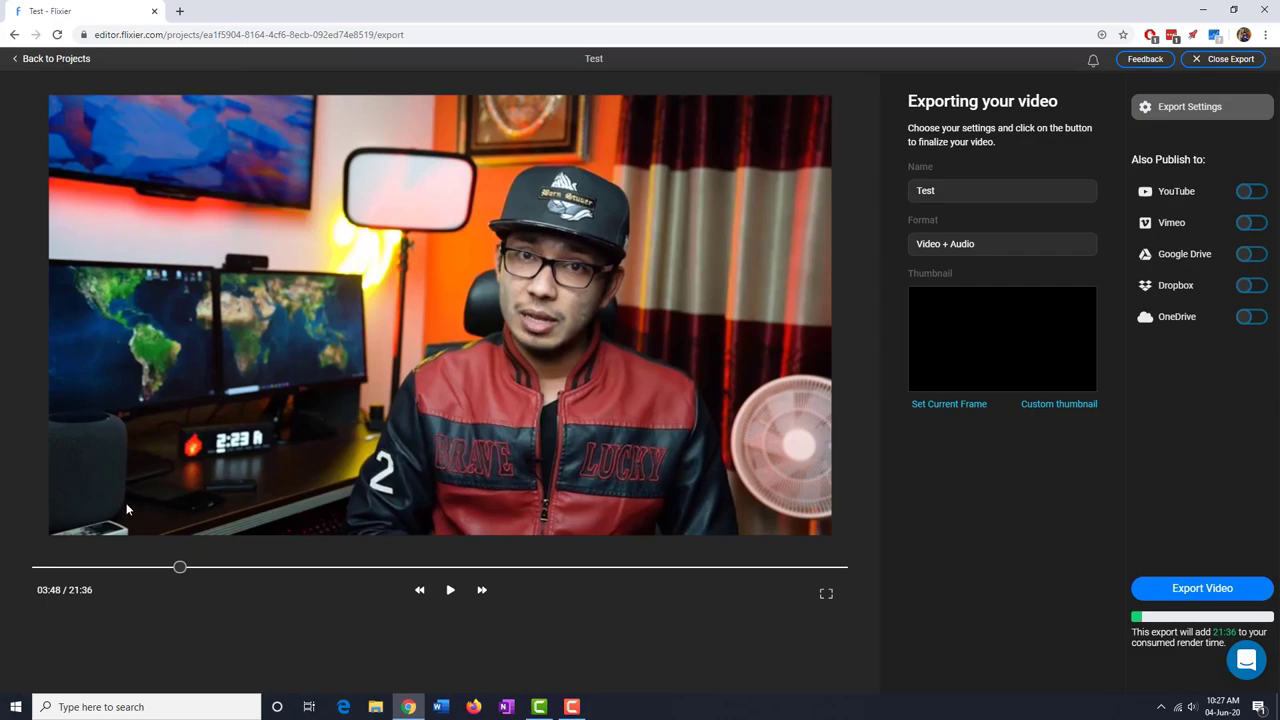
pyautogui.click(955, 405)
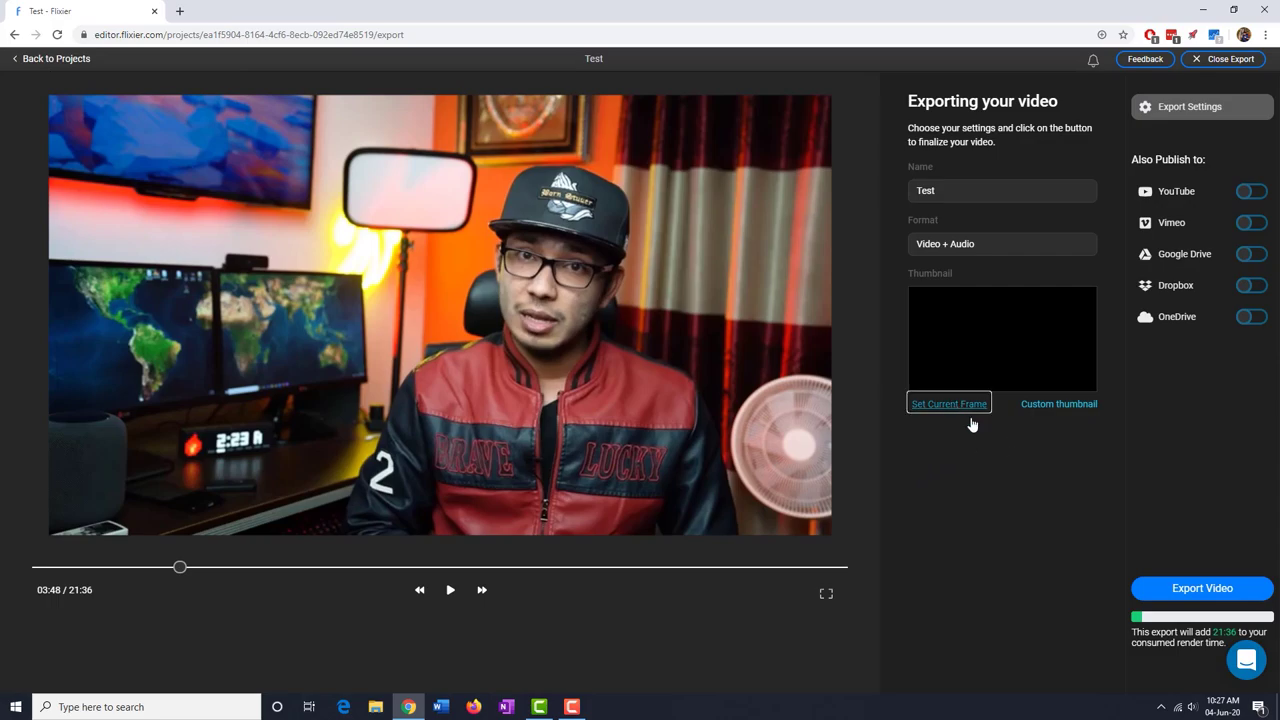
pyautogui.click(966, 470)
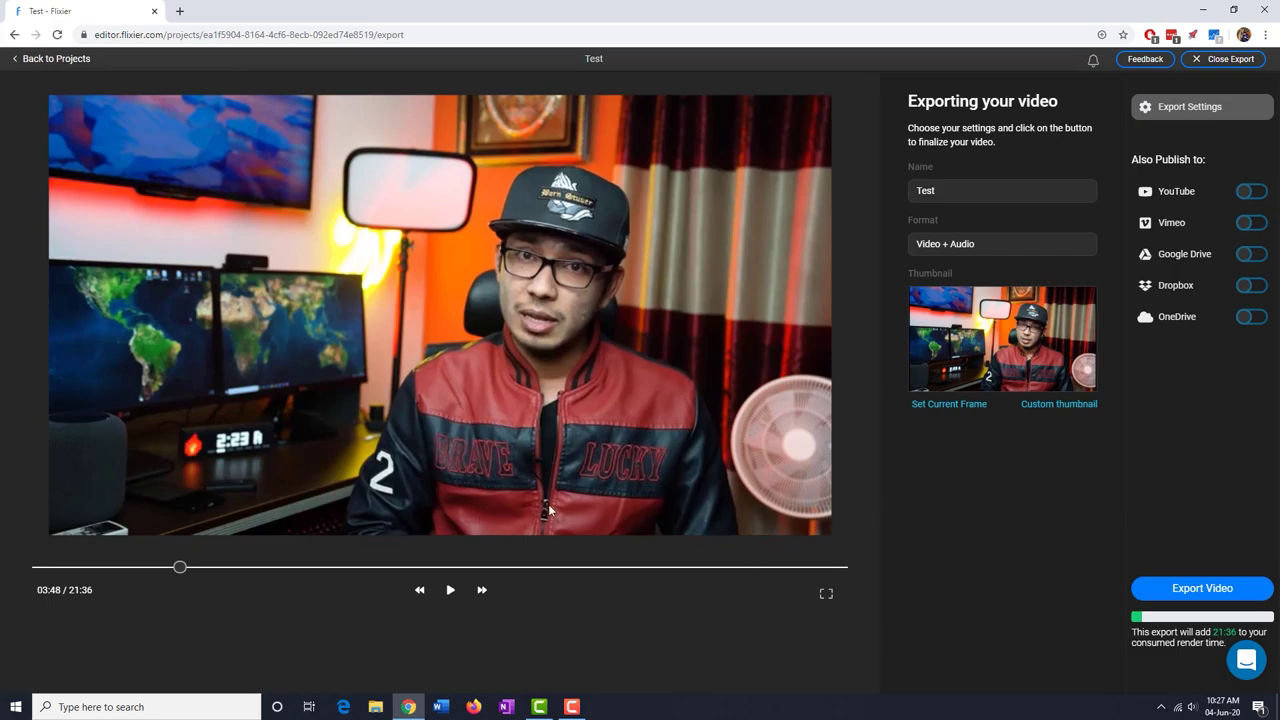
# - Export the Test video and follow its render in the dashboard's Exports list
pyautogui.click(1186, 594)
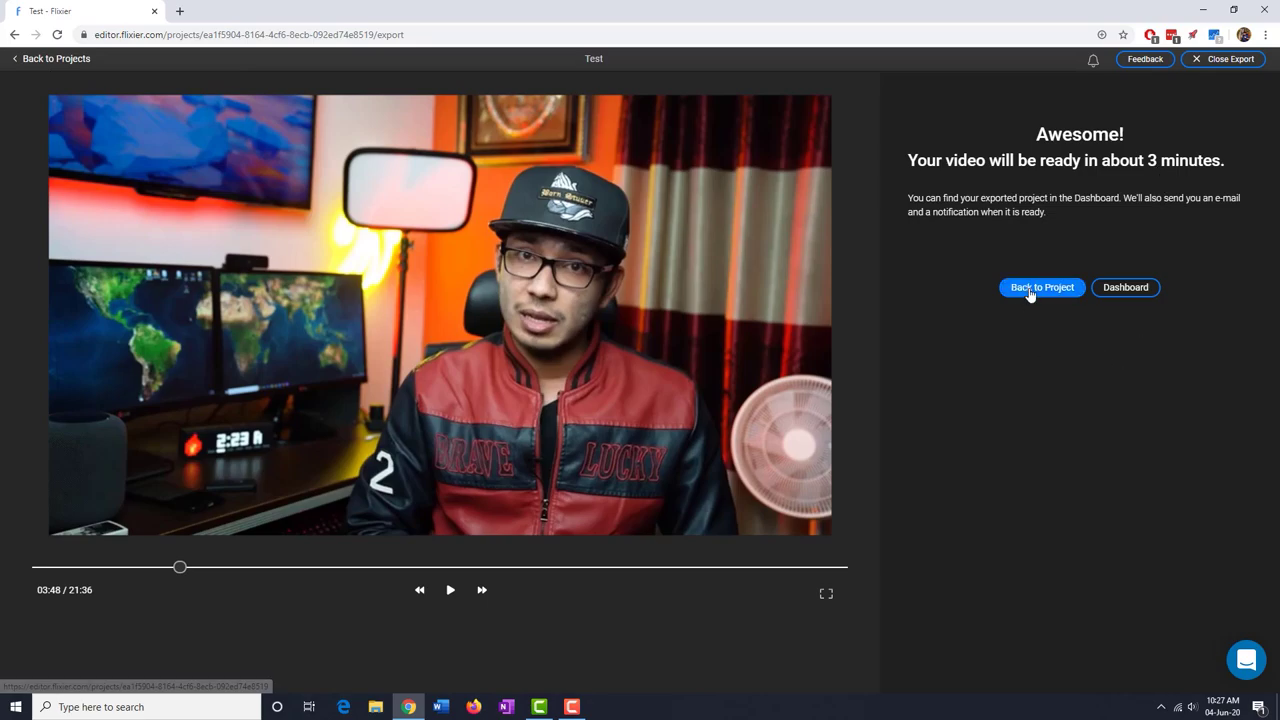
pyautogui.click(1124, 292)
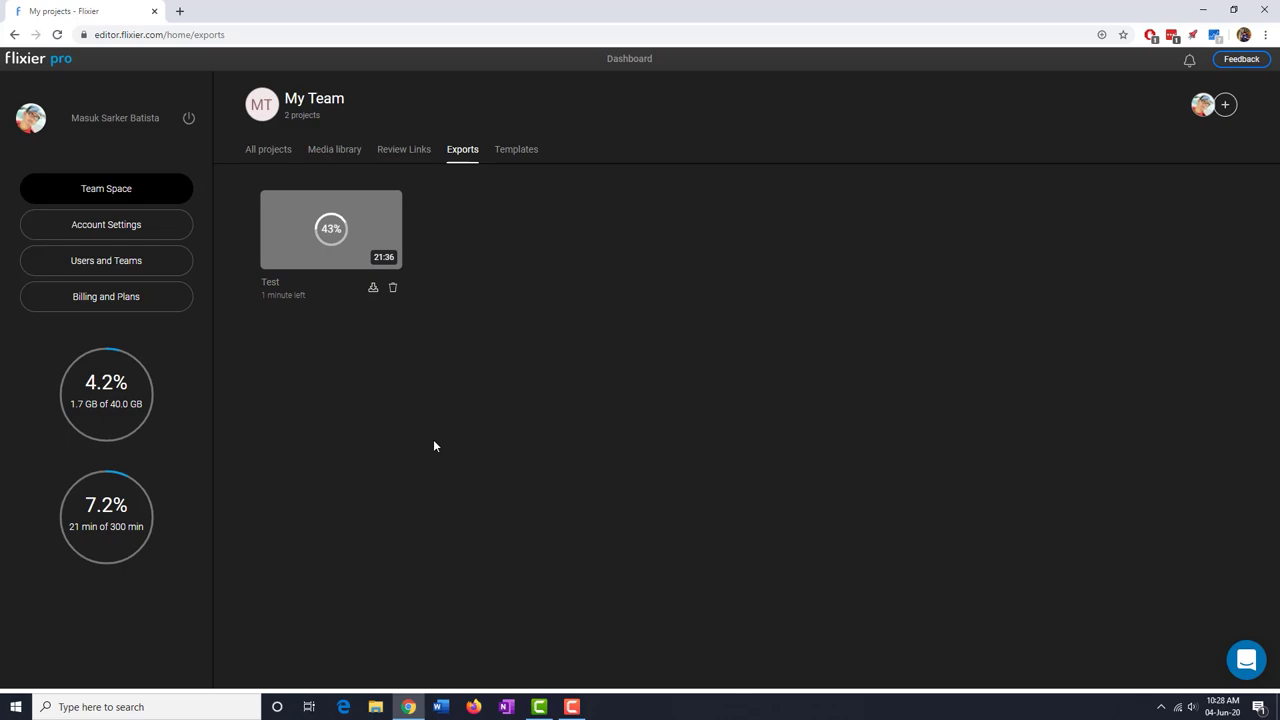
pyautogui.click(256, 154)
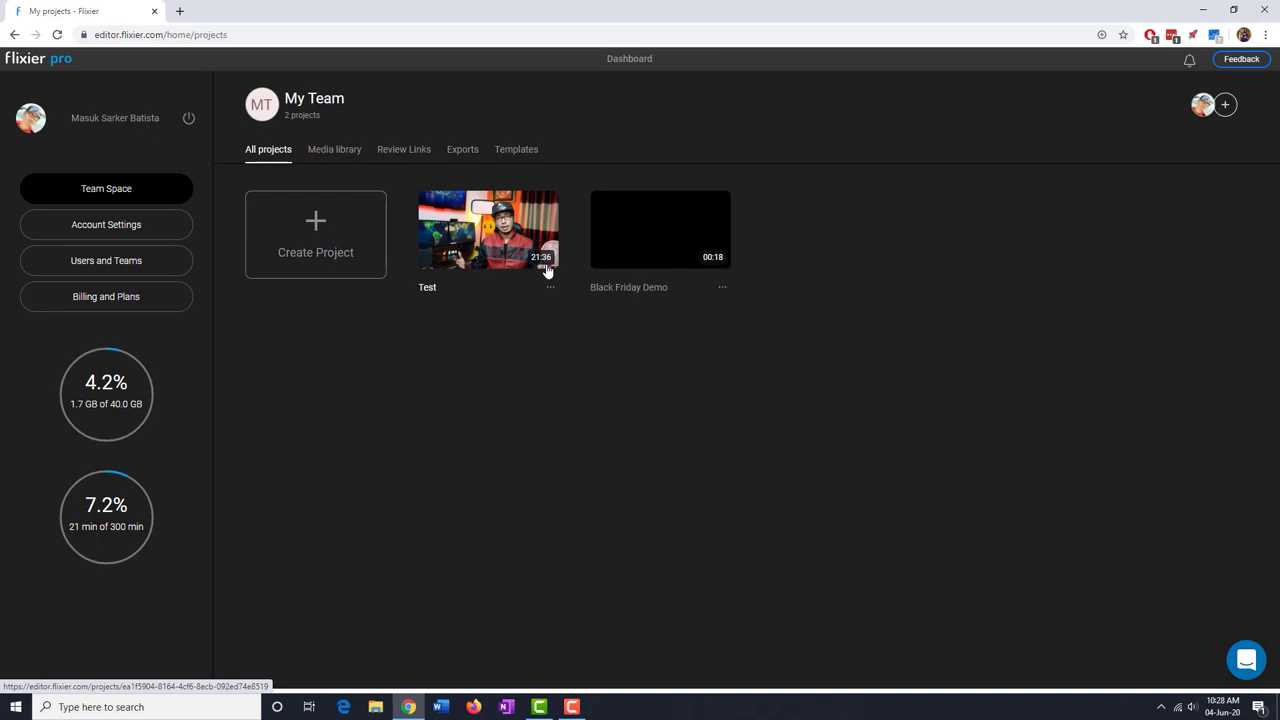
pyautogui.click(463, 152)
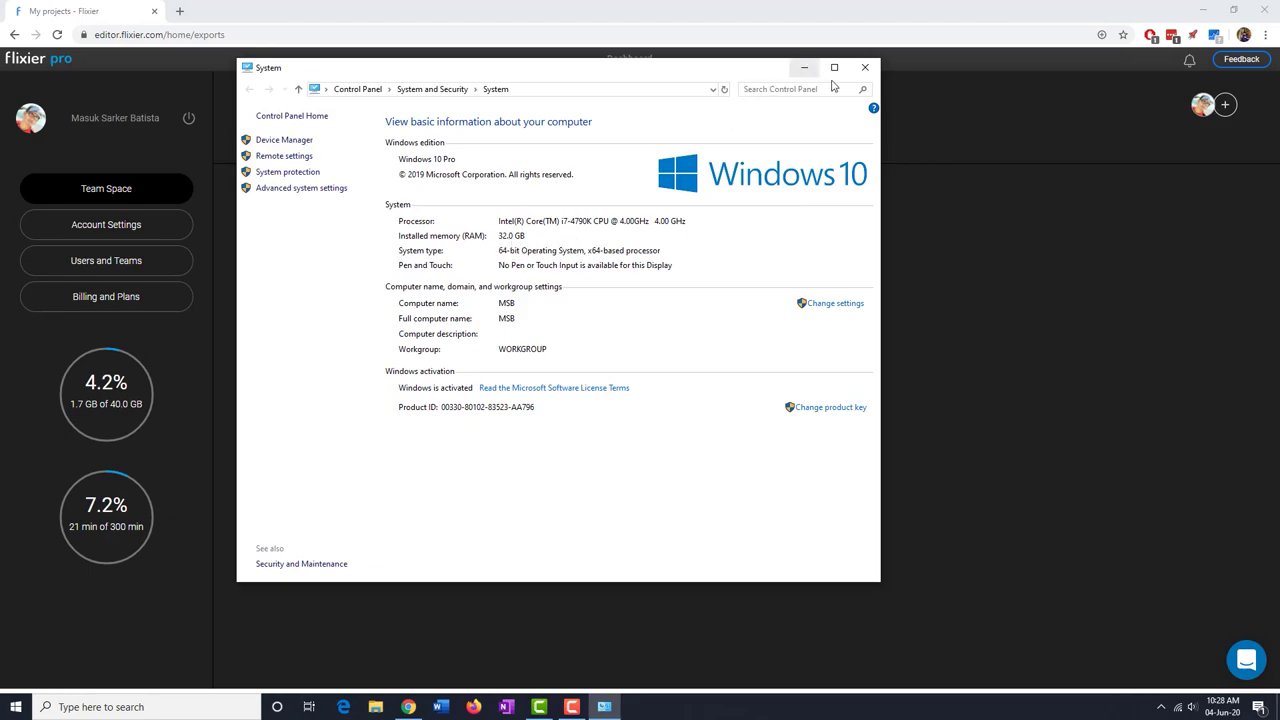
# - Close the Control Panel System window to bring back Flixier's exports page
pyautogui.click(862, 69)
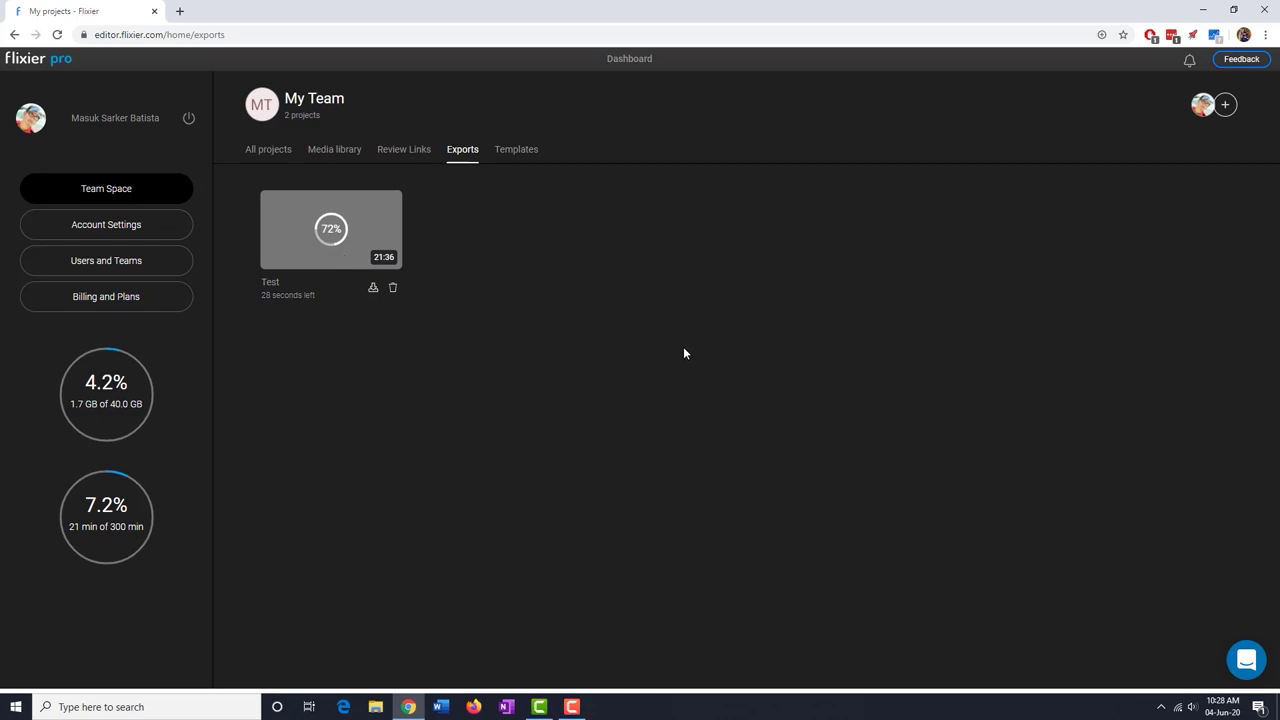
# - List all team projects and load flixier.com in a new browser tab
pyautogui.click(252, 152)
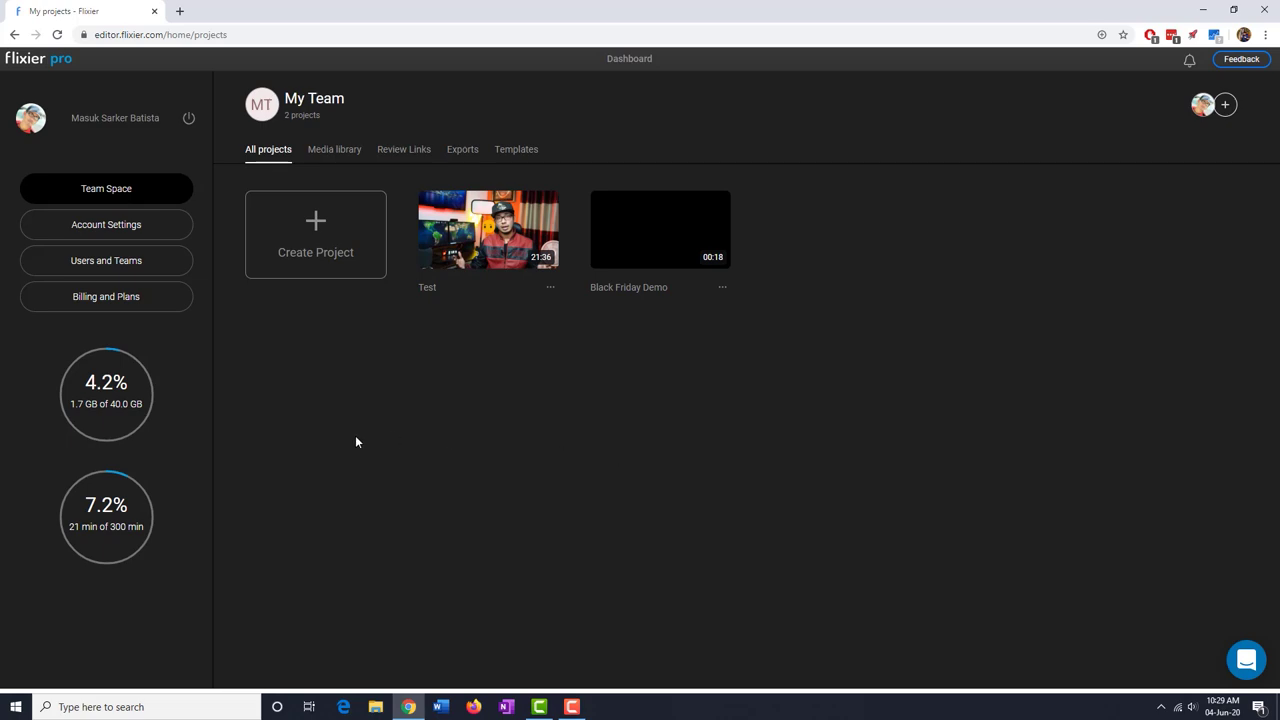
pyautogui.click(133, 35)
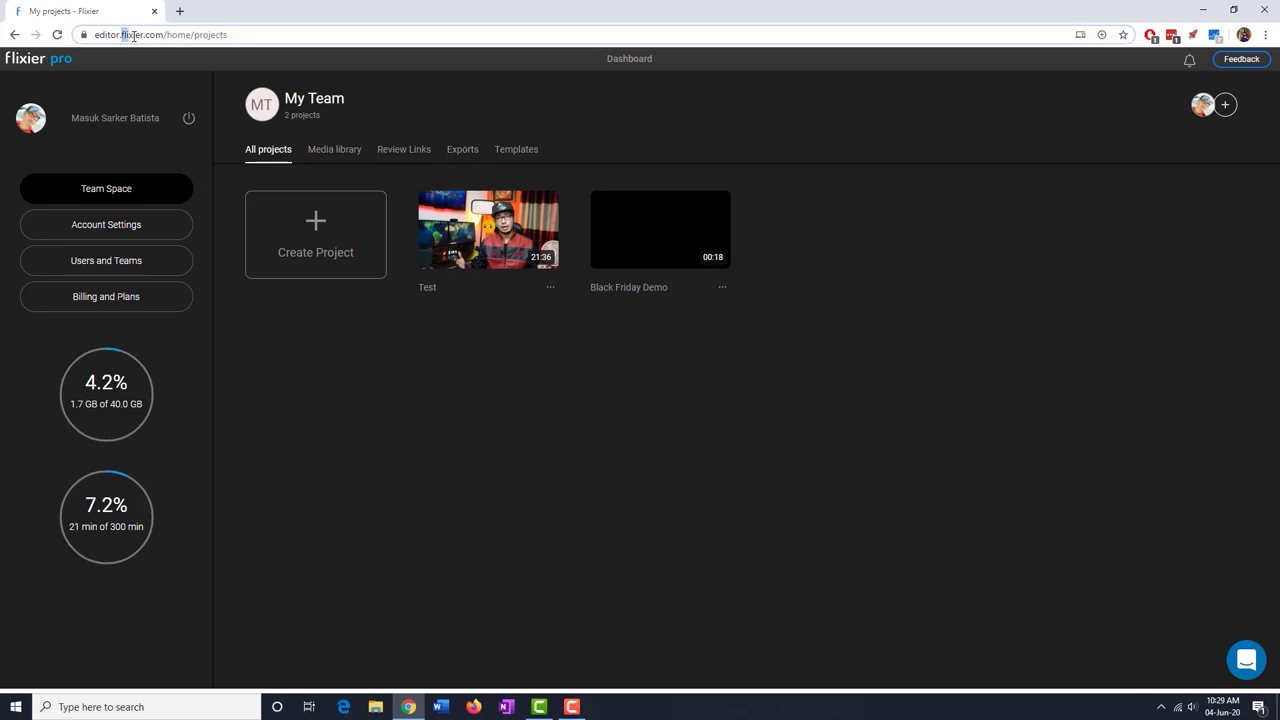
pyautogui.moveTo(133, 35); pyautogui.dragTo(165, 35)
pyautogui.hotkey('ctrl', 'c')
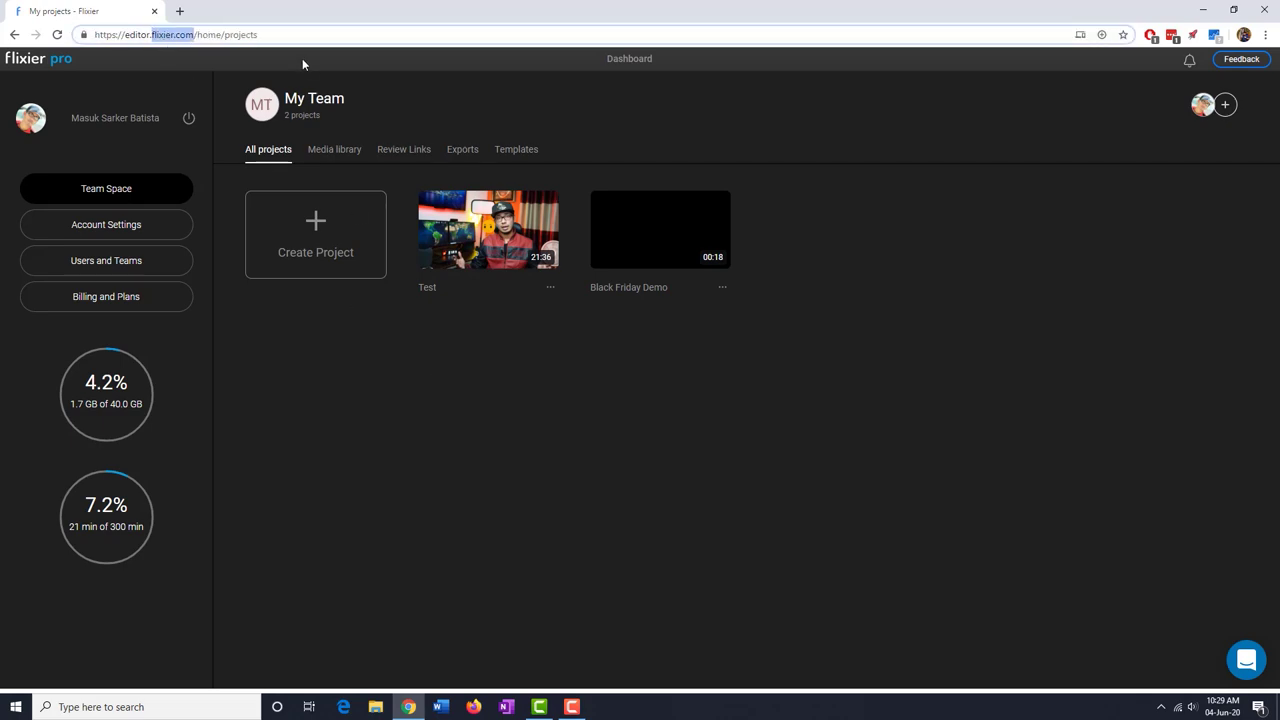
pyautogui.click(180, 11)
pyautogui.hotkey('ctrl', 'v')
pyautogui.press('Return')
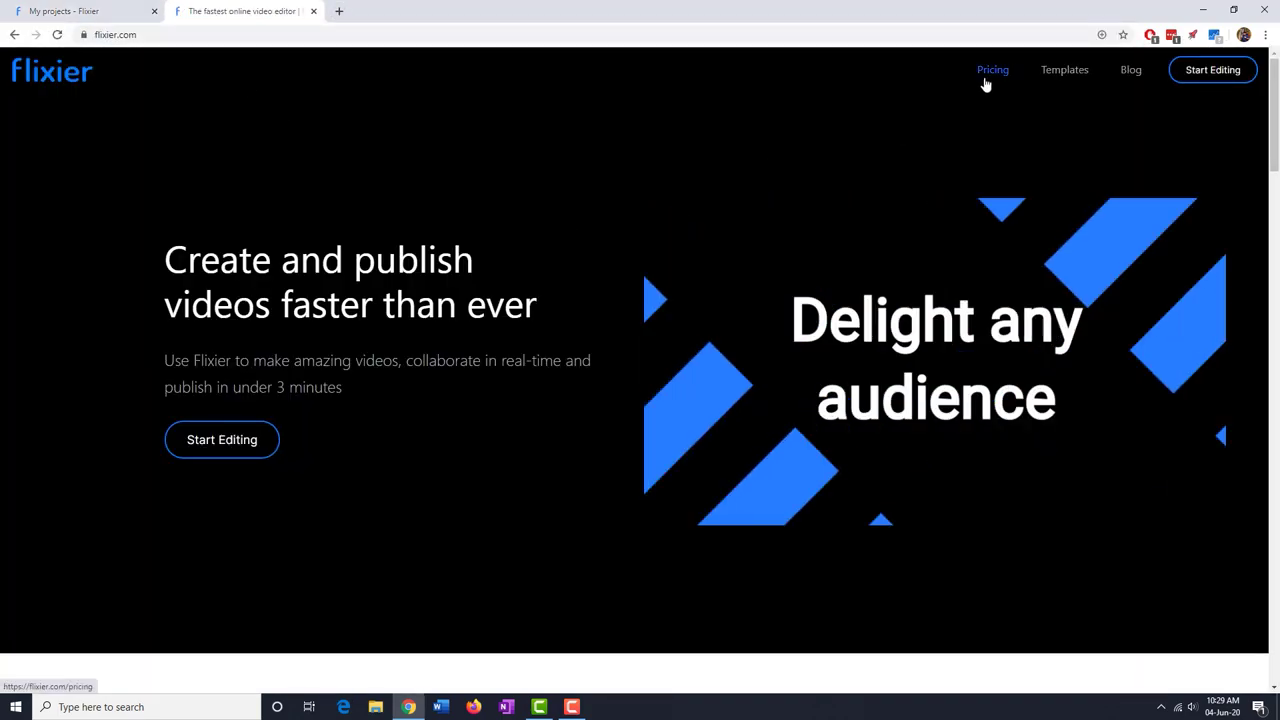
# - Open the pricing page, switch to annual prices and highlight the Personal plan's $8 price
pyautogui.click(988, 72)
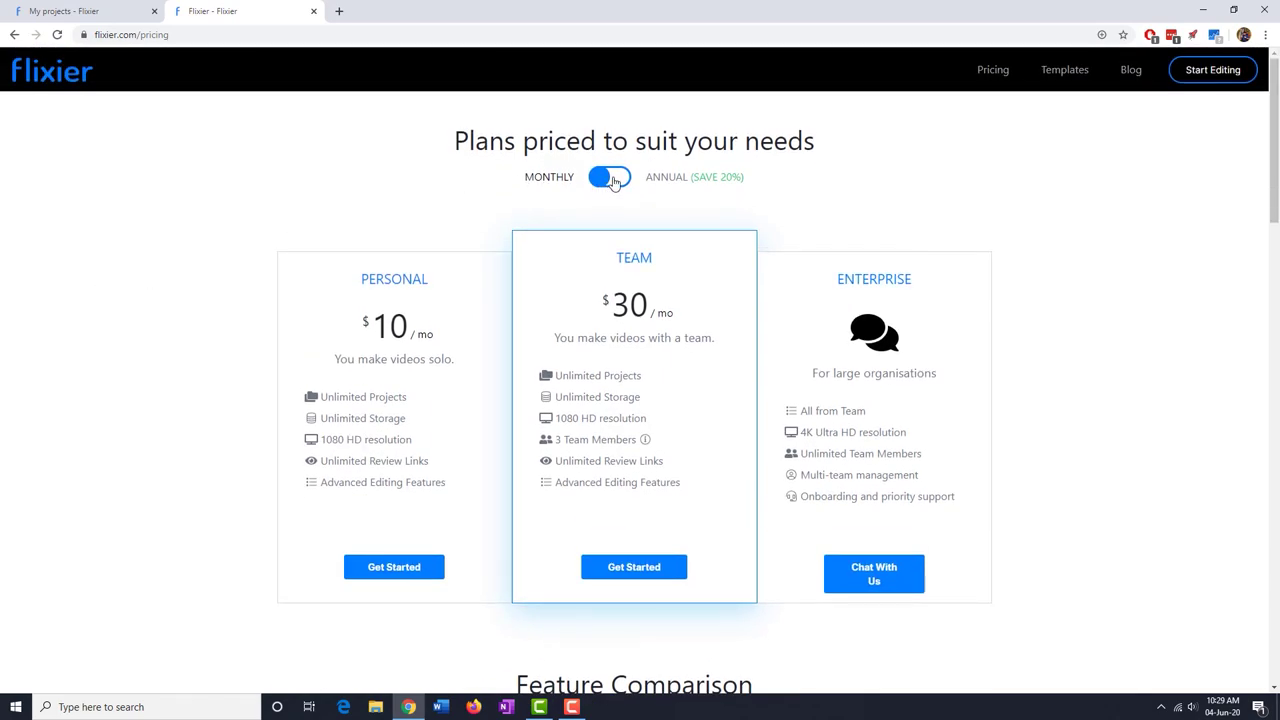
pyautogui.click(609, 179)
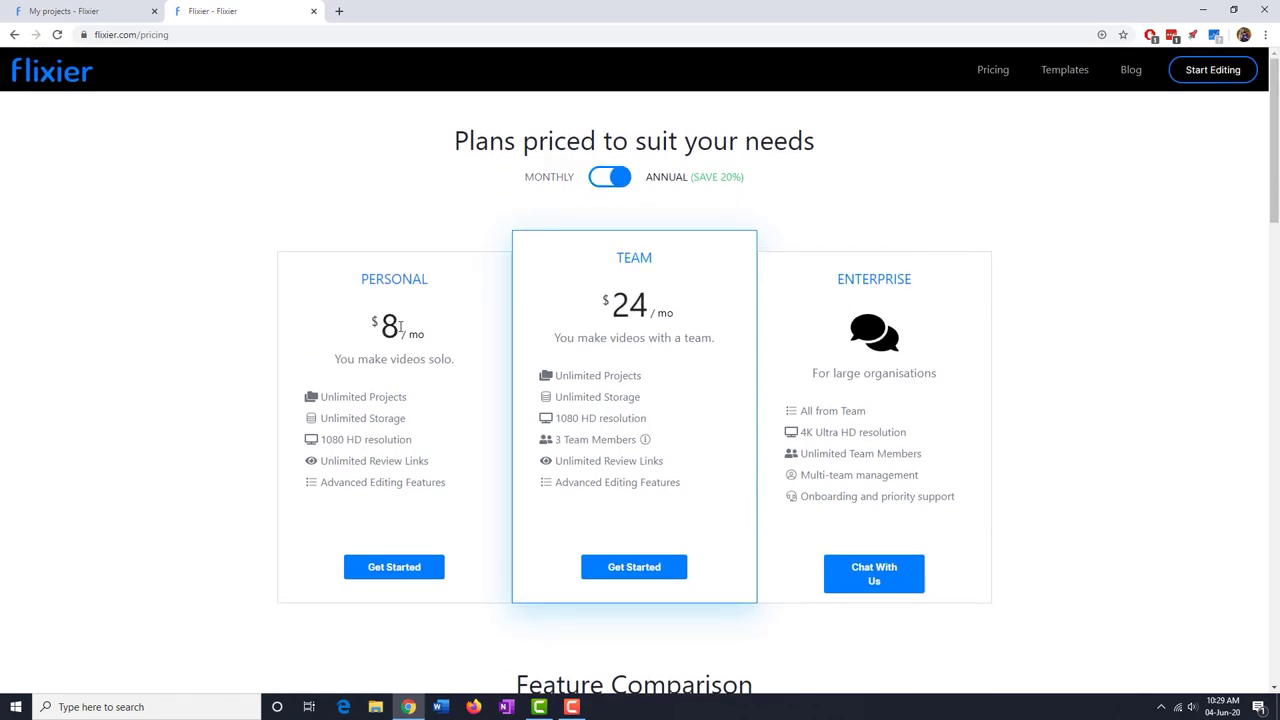
pyautogui.moveTo(381, 327); pyautogui.dragTo(426, 334)
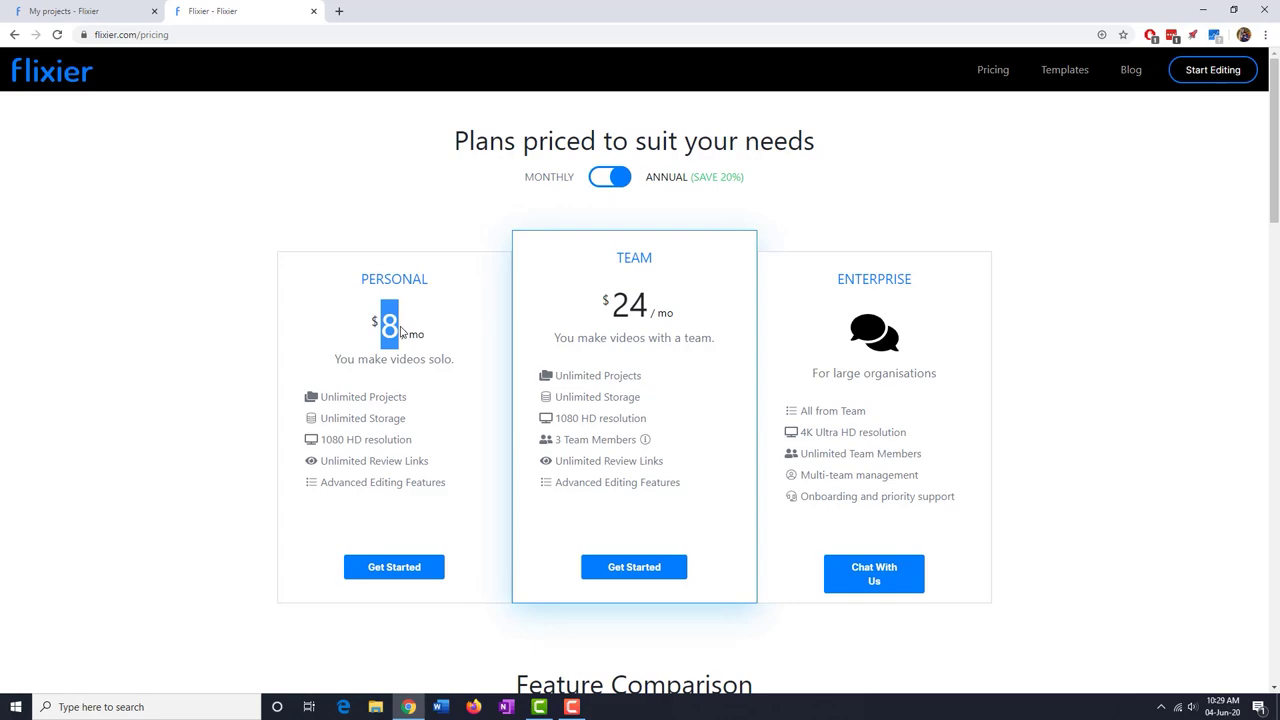
pyautogui.click(244, 322)
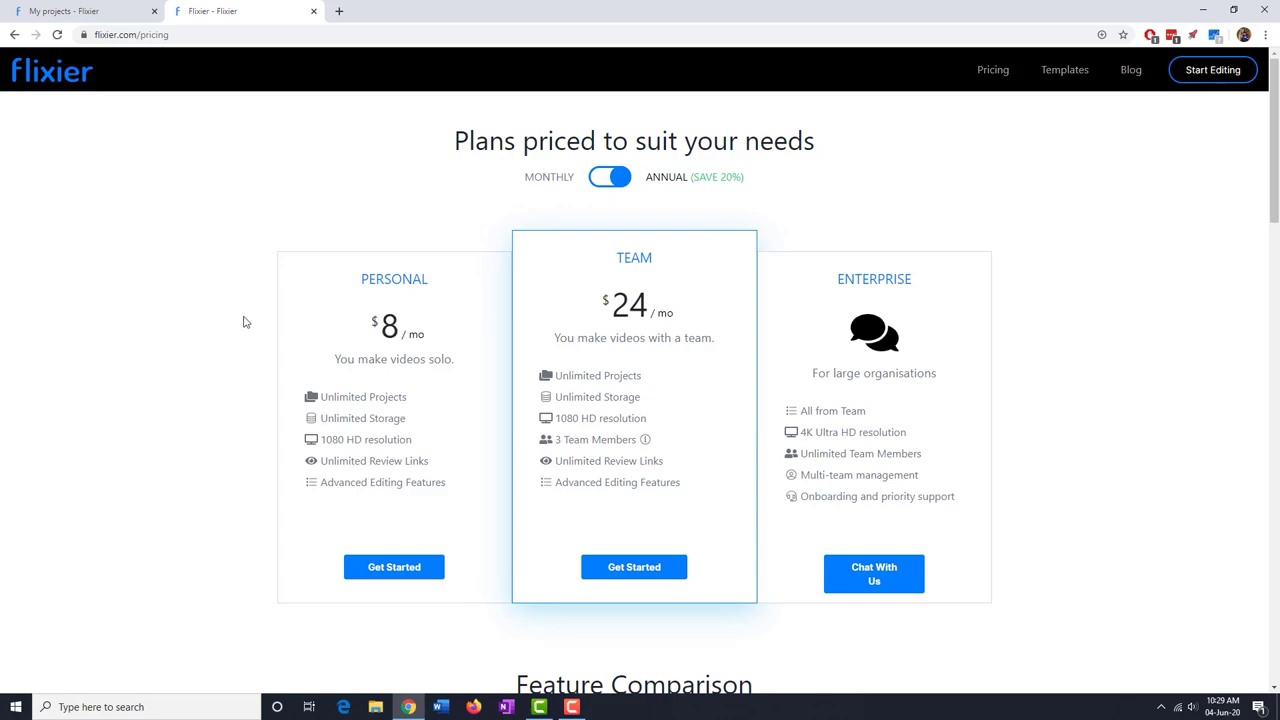
# - Highlight the Personal plan's Unlimited Projects, Unlimited Storage and 1080 HD features, then return to projects
pyautogui.scroll(-1, 244, 322)
pyautogui.moveTo(322, 330); pyautogui.dragTo(409, 331)
pyautogui.click(179, 338)
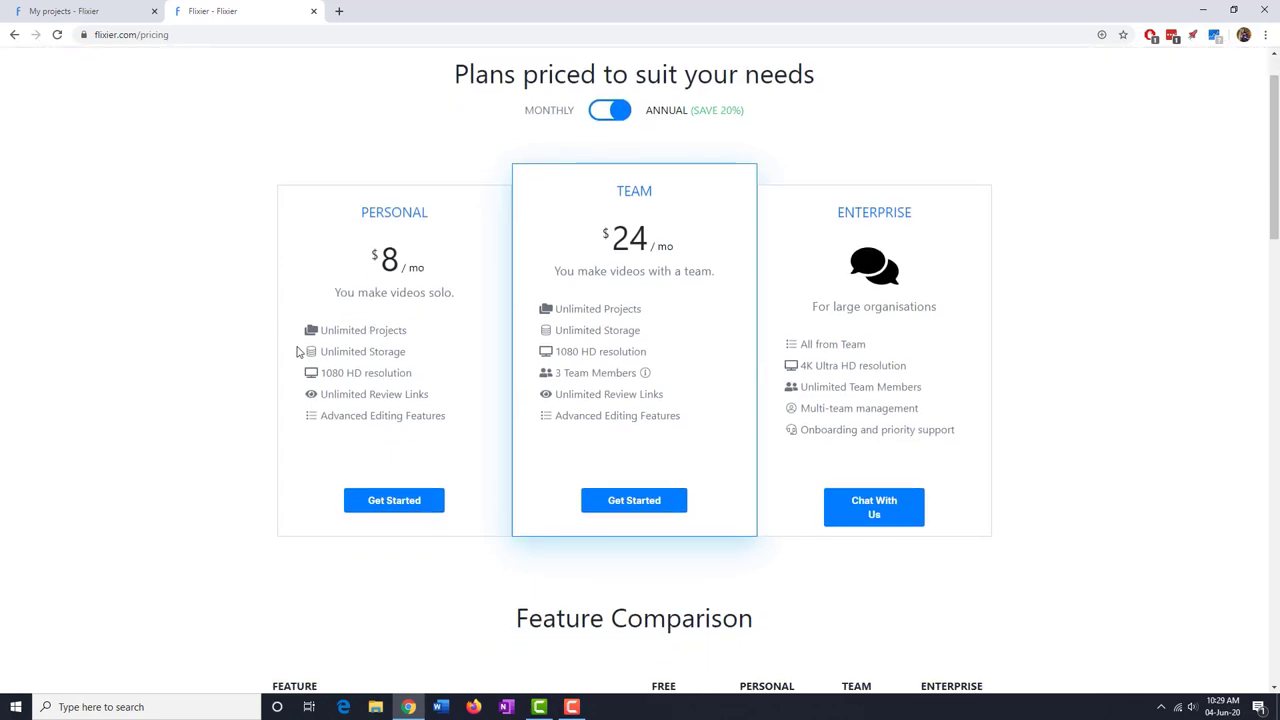
pyautogui.moveTo(322, 330); pyautogui.dragTo(407, 331)
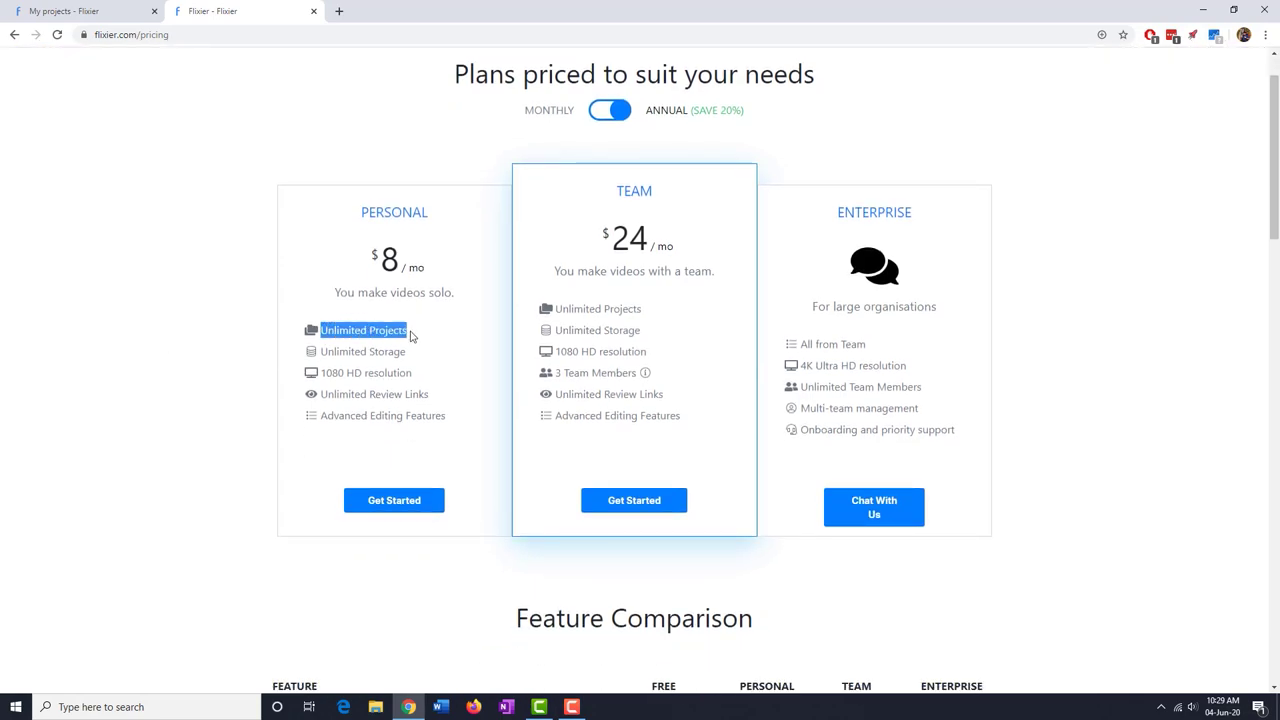
pyautogui.moveTo(334, 352); pyautogui.dragTo(406, 352)
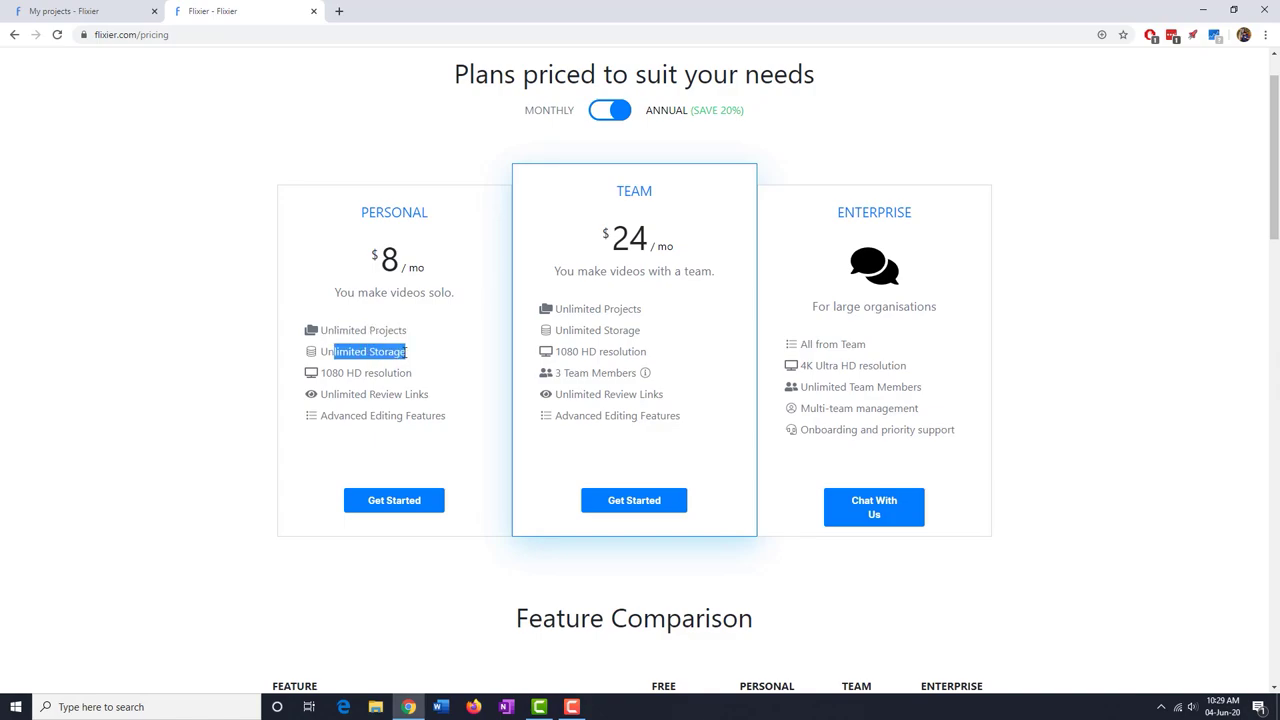
pyautogui.click(142, 358)
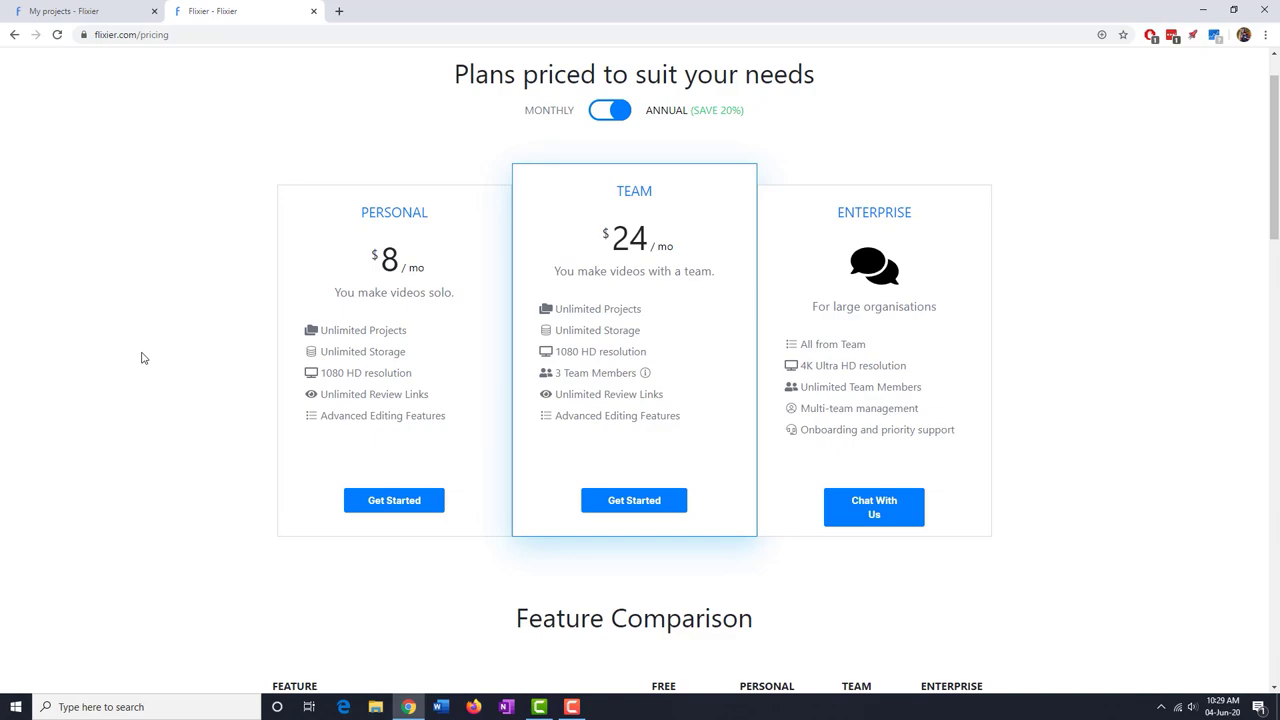
pyautogui.tripleClick(321, 372)
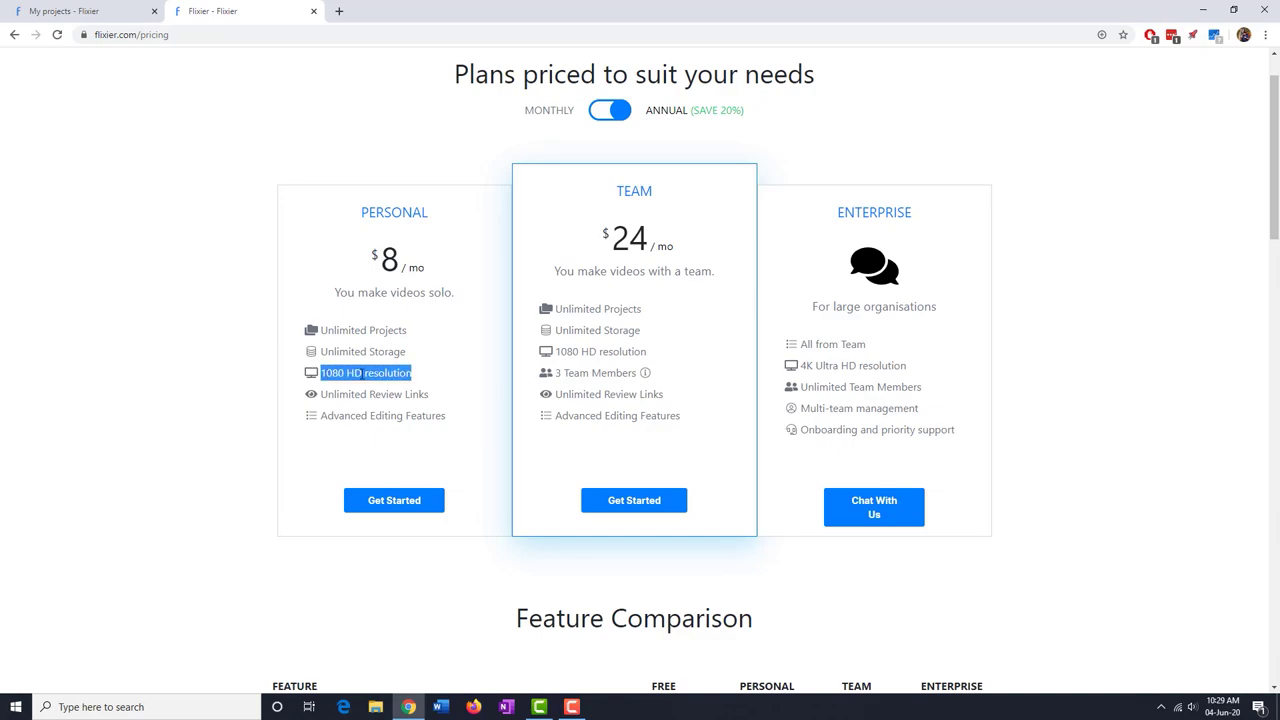
pyautogui.click(361, 373)
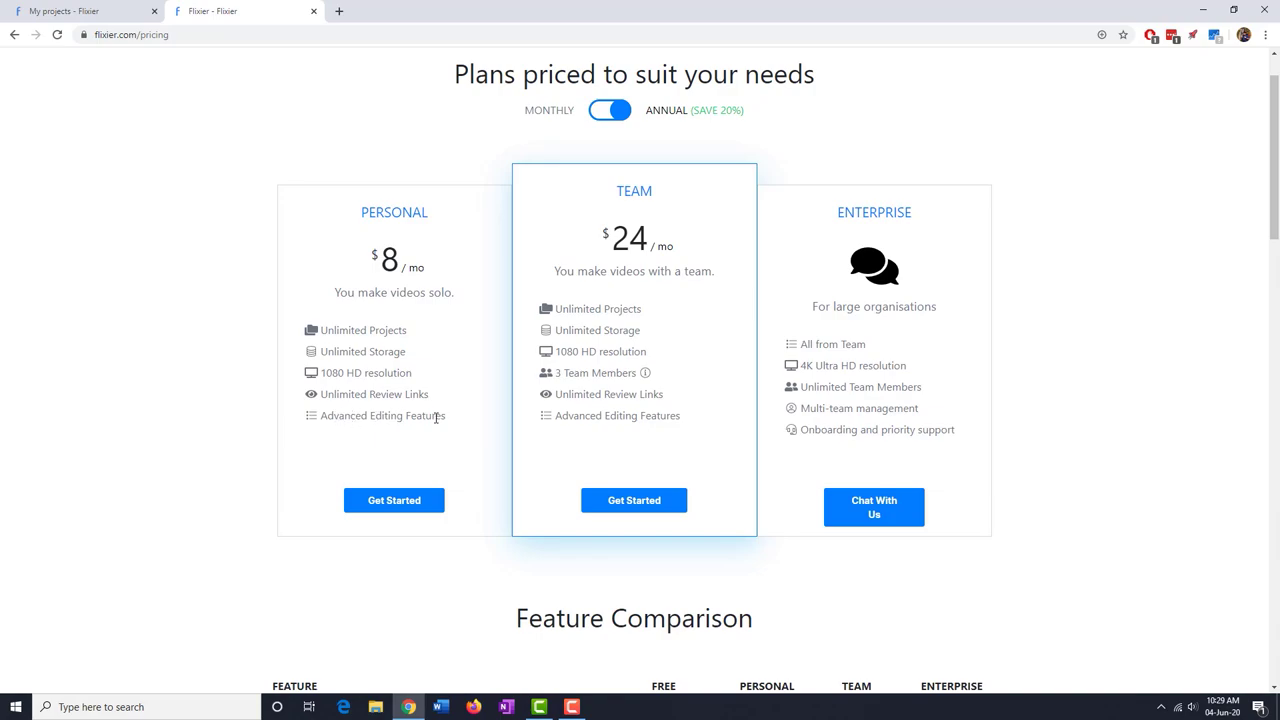
pyautogui.click(58, 10)
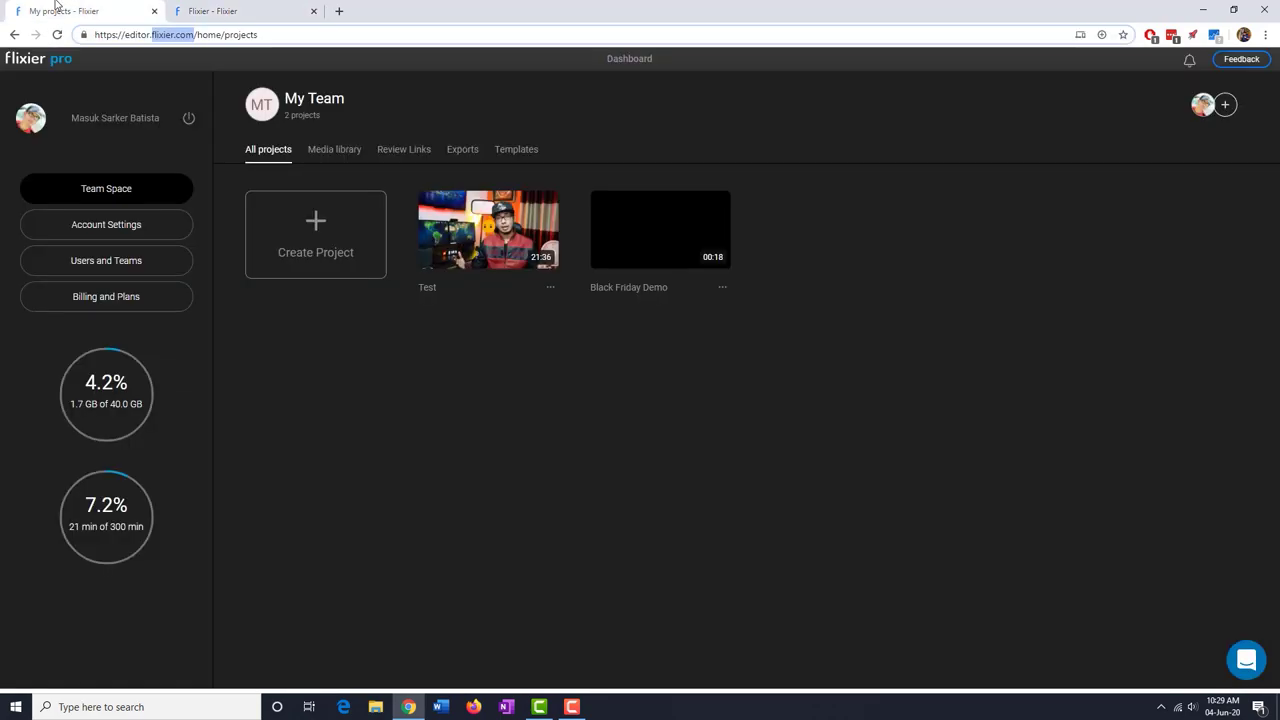
# - Open the template library, load three more batches of templates, then switch to the pricing tab
pyautogui.click(338, 150)
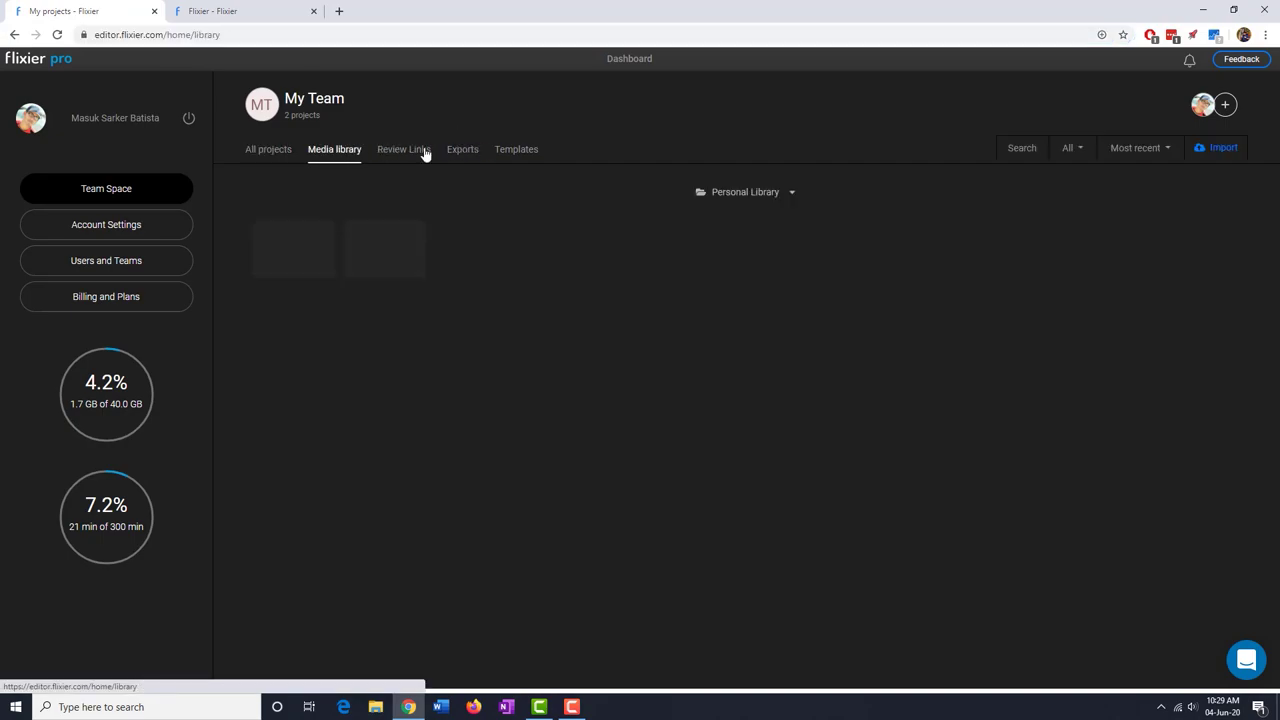
pyautogui.click(524, 150)
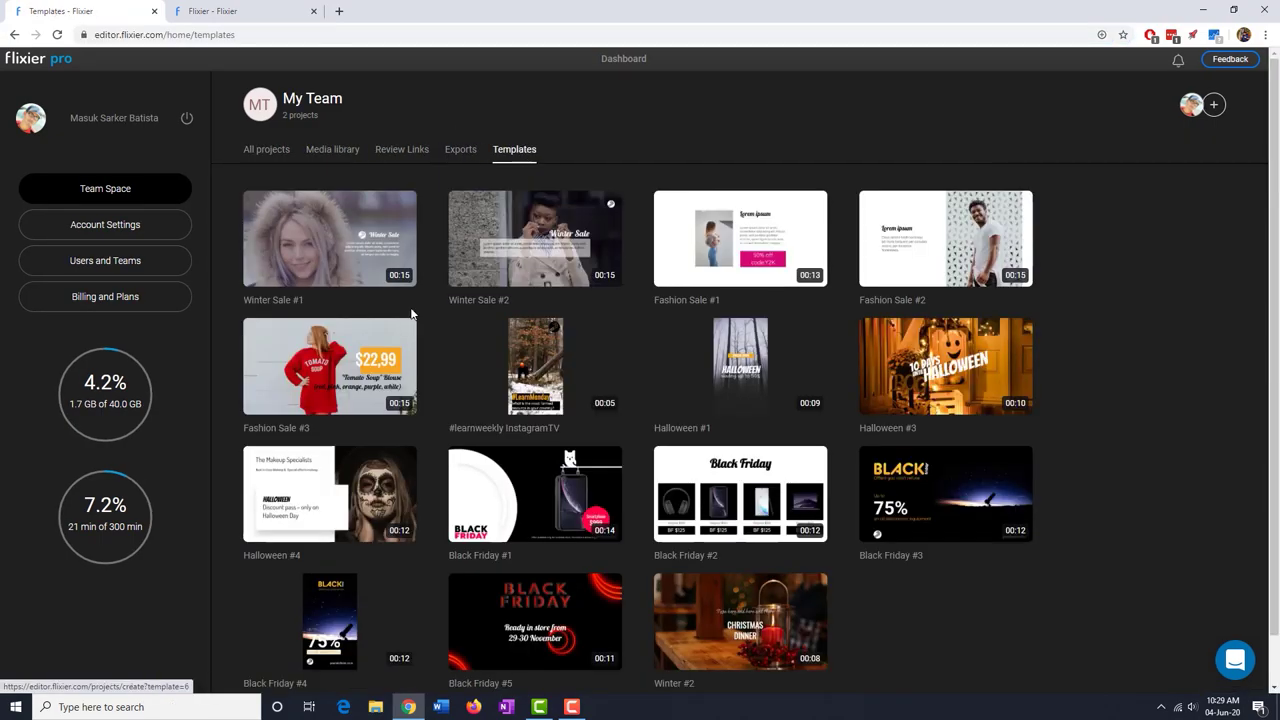
pyautogui.scroll(-1, 434, 321)
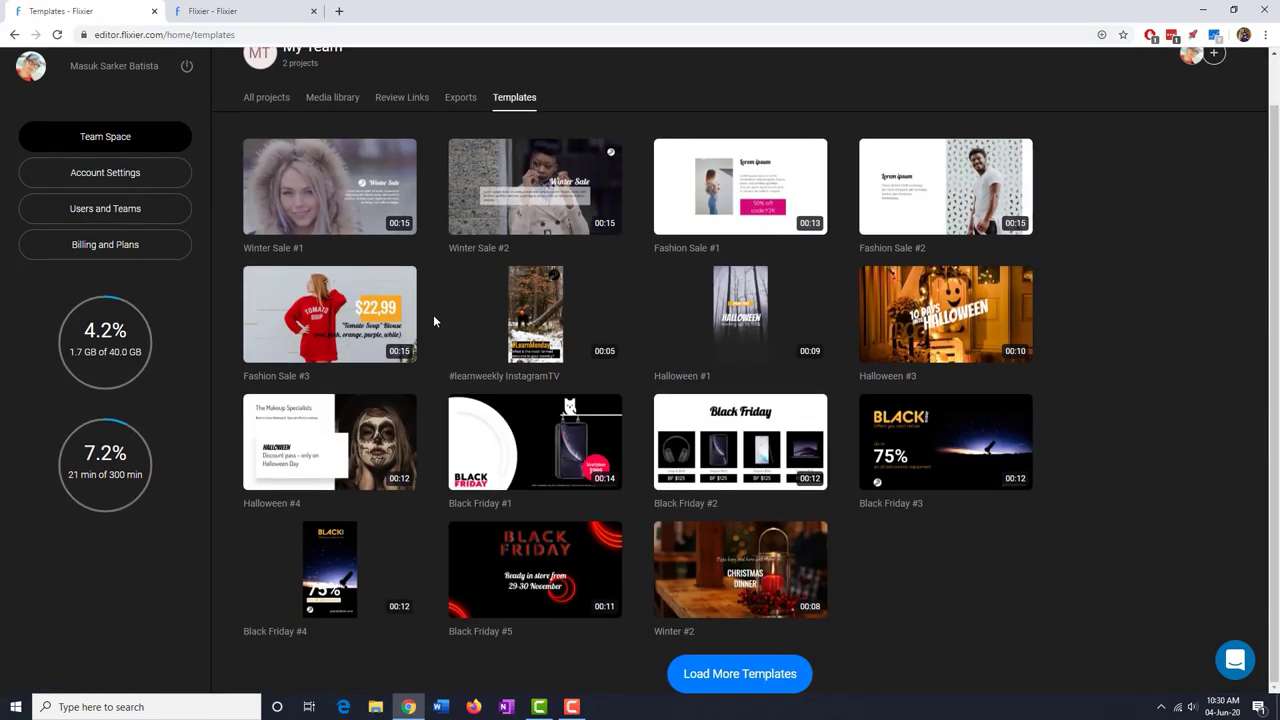
pyautogui.click(726, 668)
pyautogui.scroll(-5, 1085, 410)
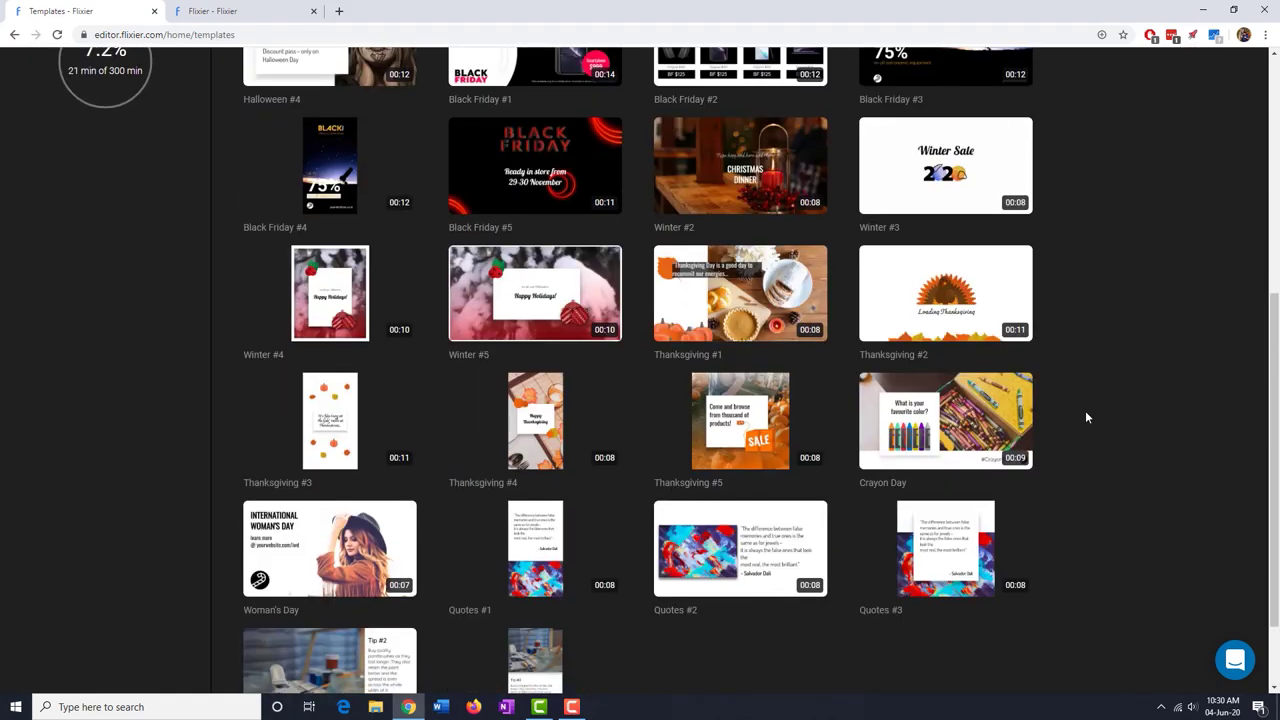
pyautogui.click(691, 676)
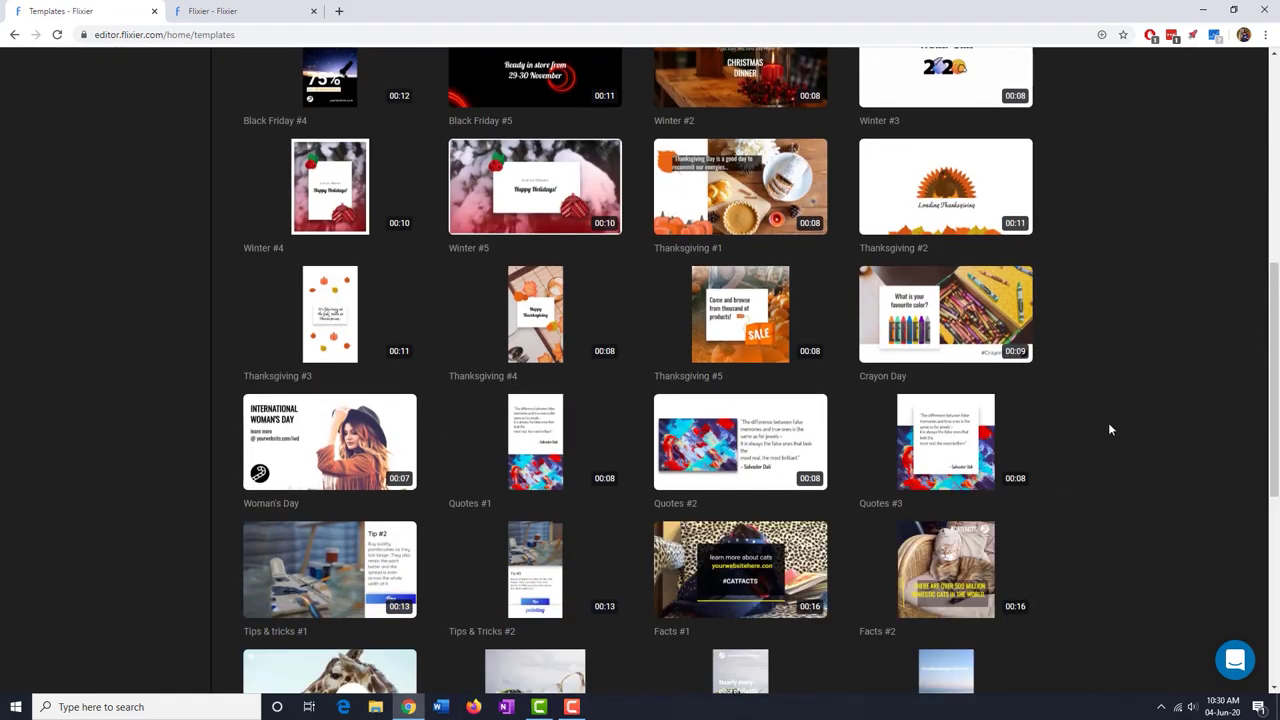
pyautogui.scroll(-4, 1108, 422)
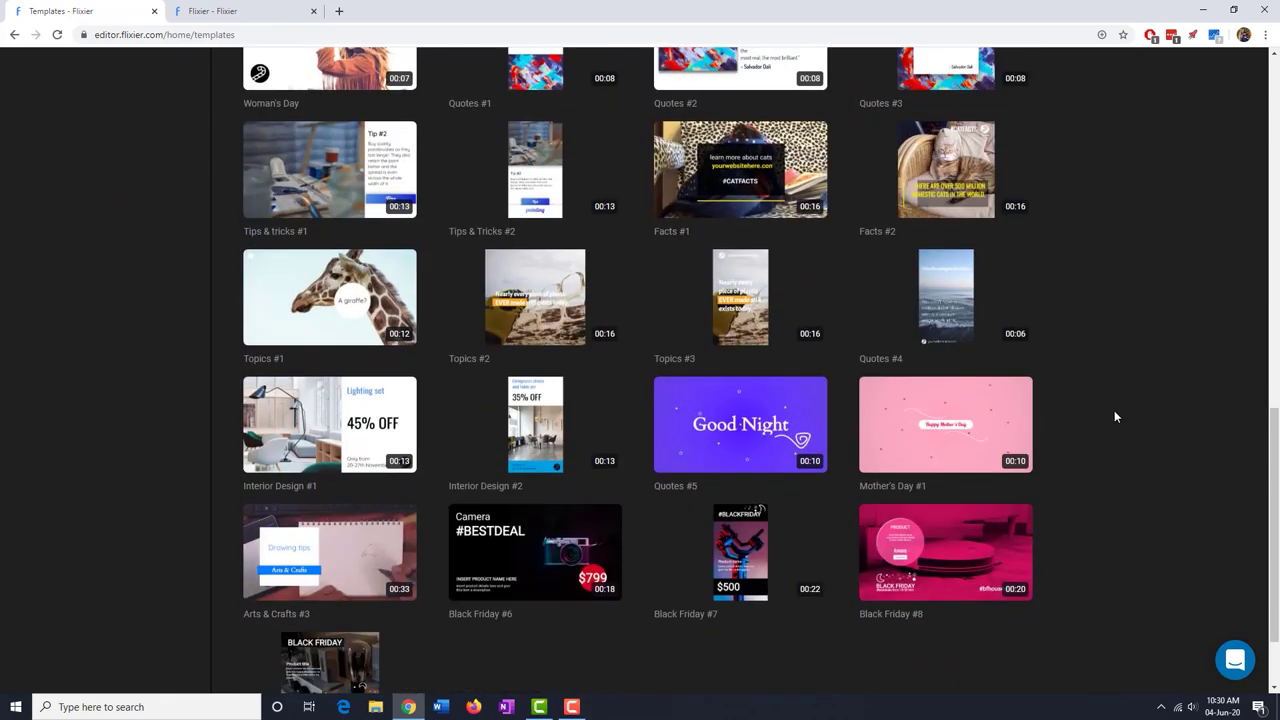
pyautogui.scroll(-1, 1114, 416)
pyautogui.click(741, 674)
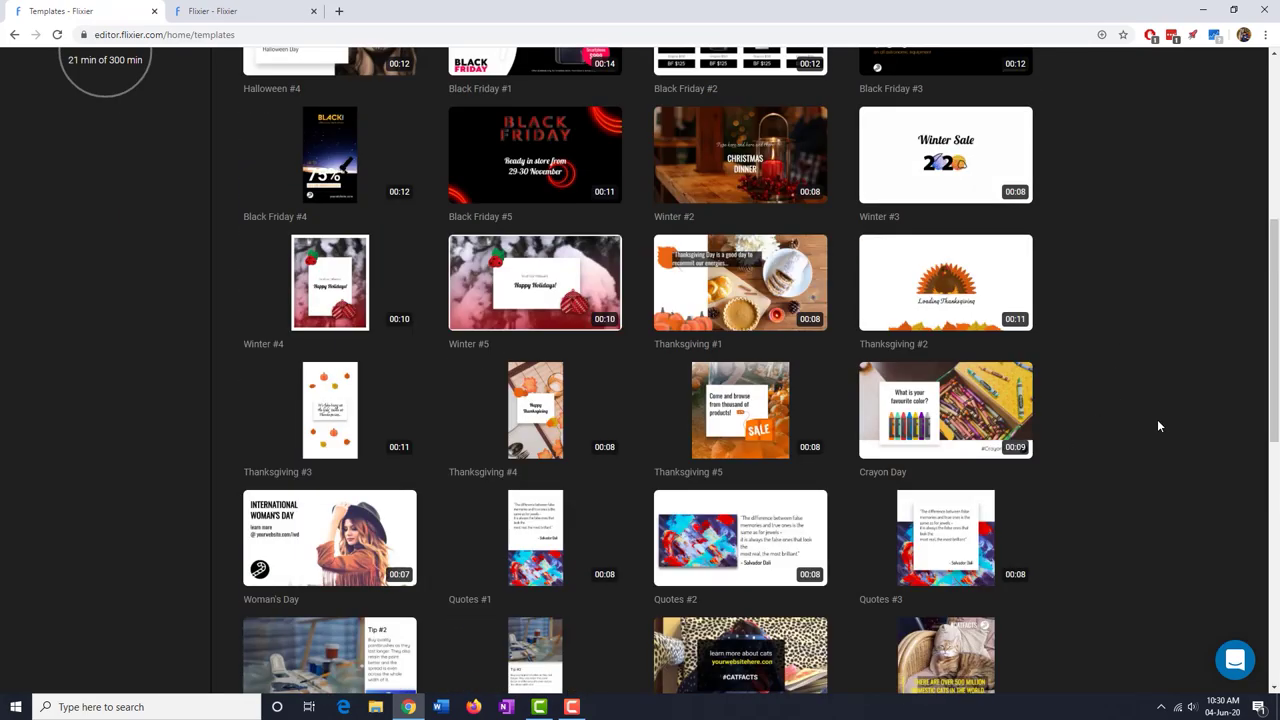
pyautogui.scroll(10, 1158, 416)
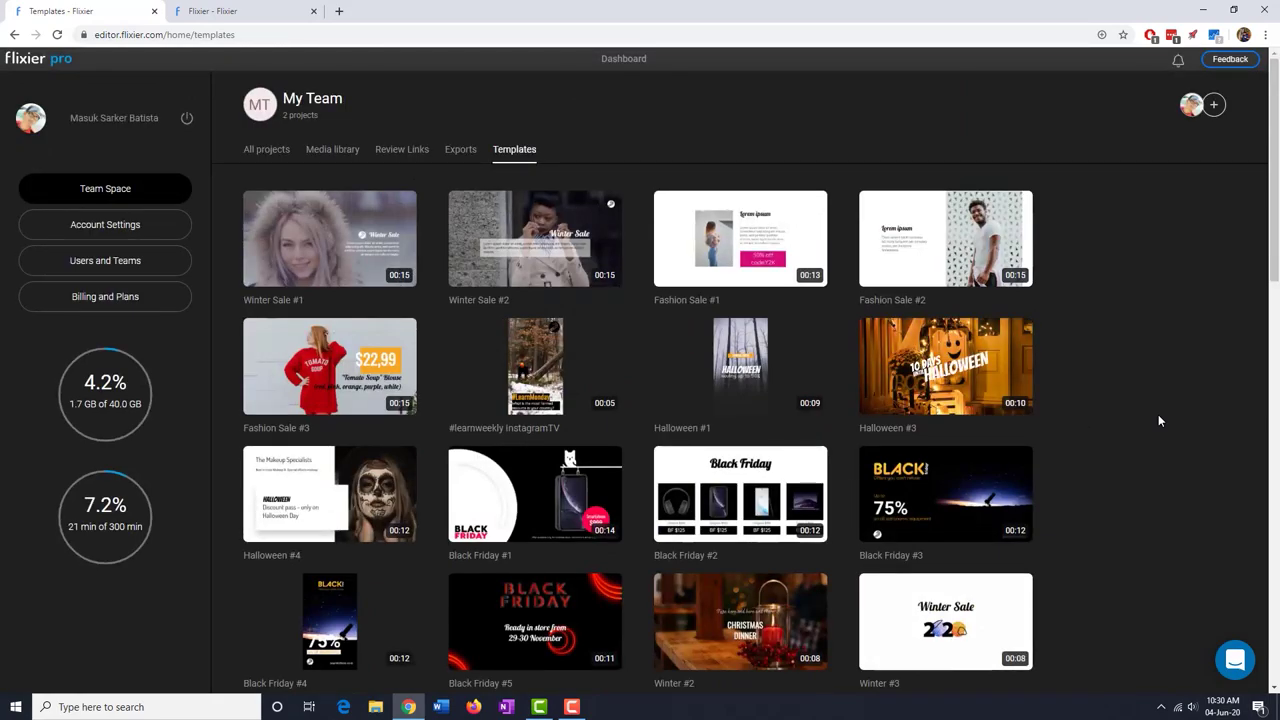
pyautogui.hotkey('ctrl', 'Tab')
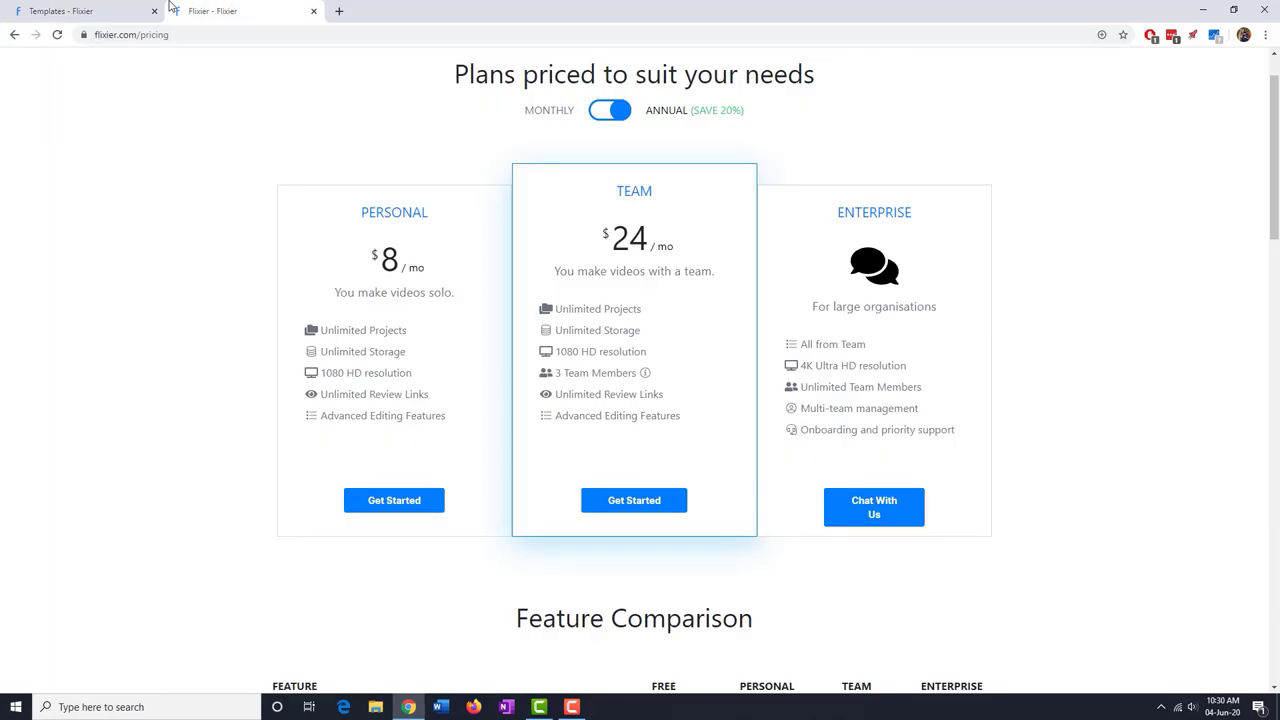
# - Highlight the Personal plan's $8 price, then go back to the template library
pyautogui.moveTo(372, 258); pyautogui.dragTo(408, 265)
pyautogui.click(305, 281)
pyautogui.click(101, 8)
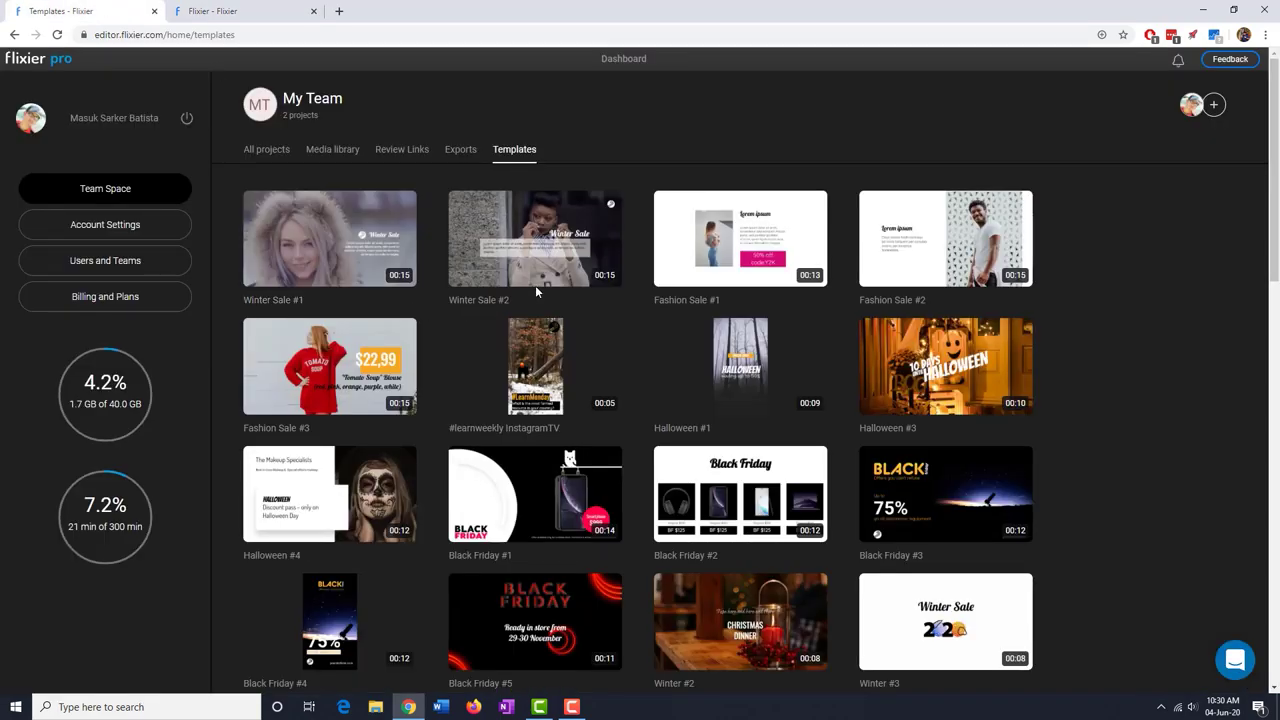
# - Confirm the Test export at 1080p, 30fps in the Exports list, then show all projects
pyautogui.click(462, 149)
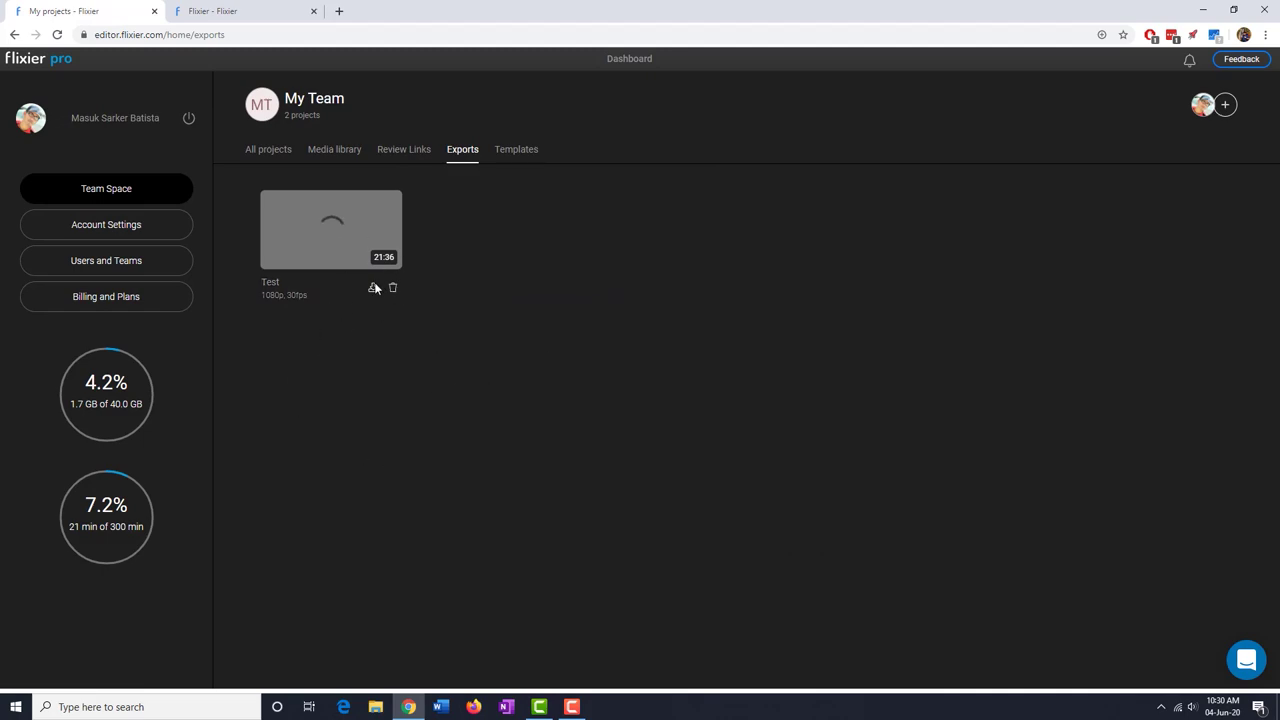
pyautogui.click(270, 152)
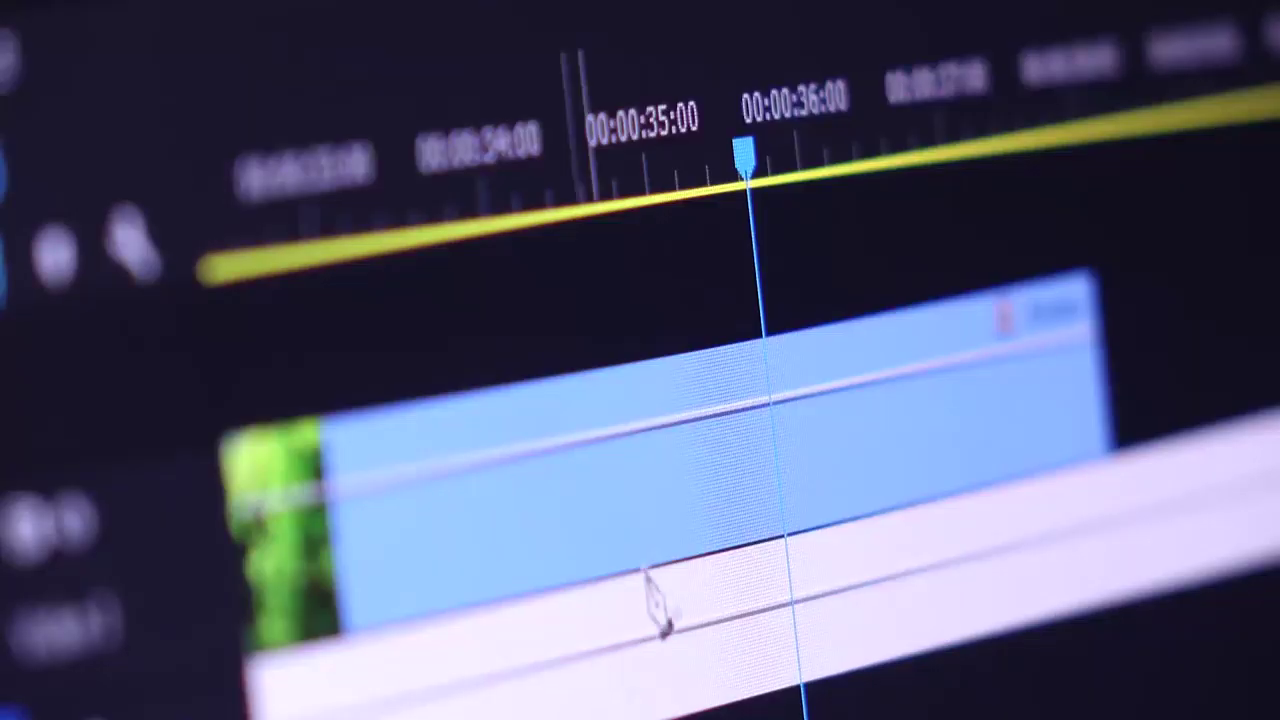
# - Add a keyframe on the clip's volume line and drag it down at 00:00:35:16
pyautogui.click(697, 414)
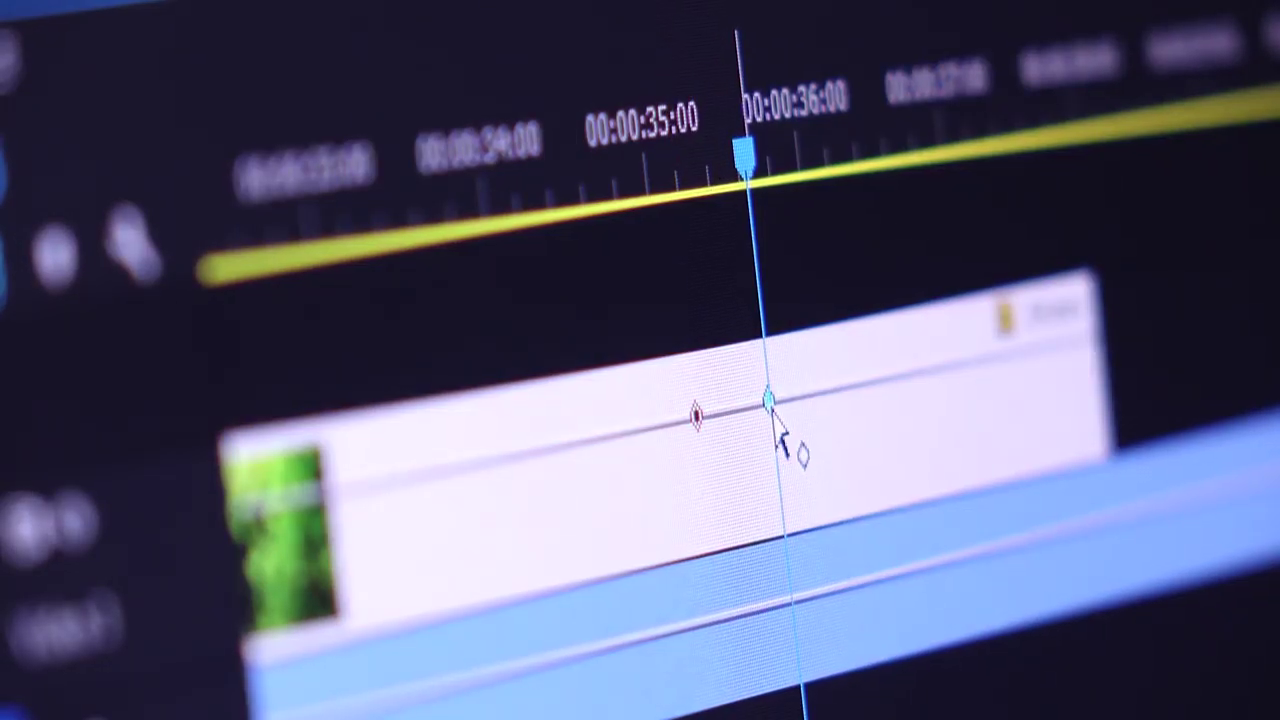
pyautogui.moveTo(767, 400); pyautogui.dragTo(785, 505)
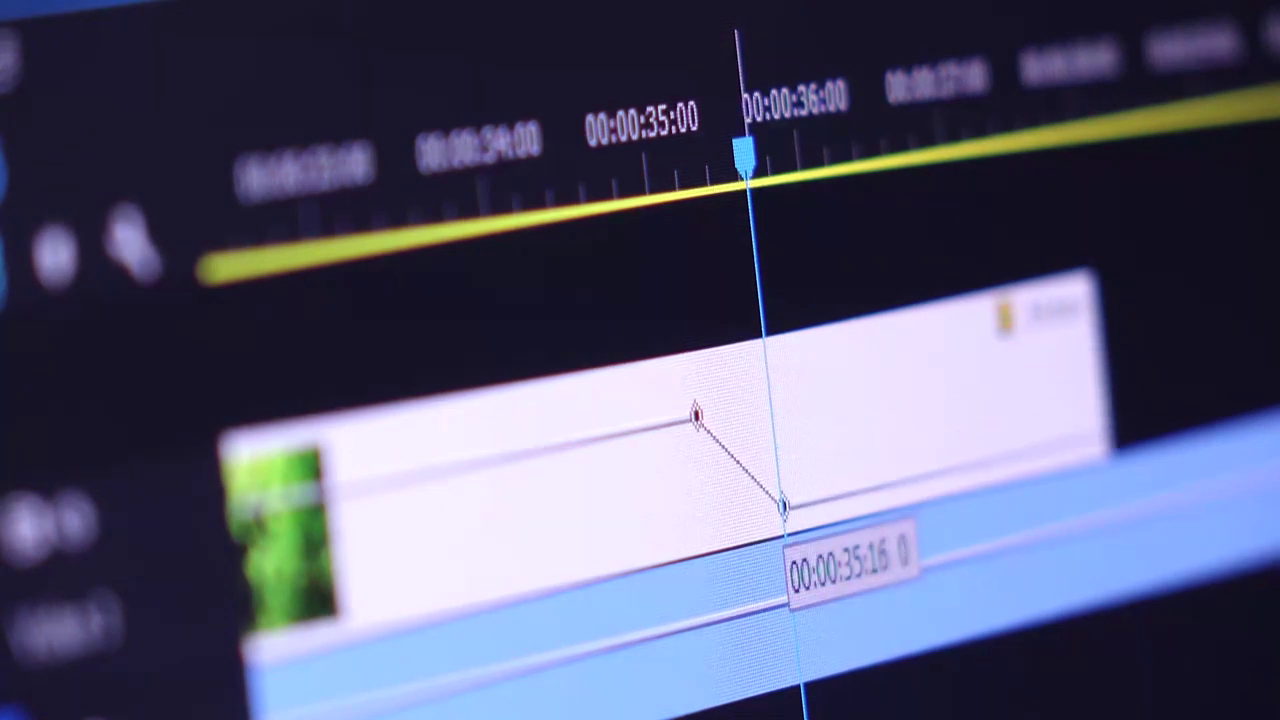